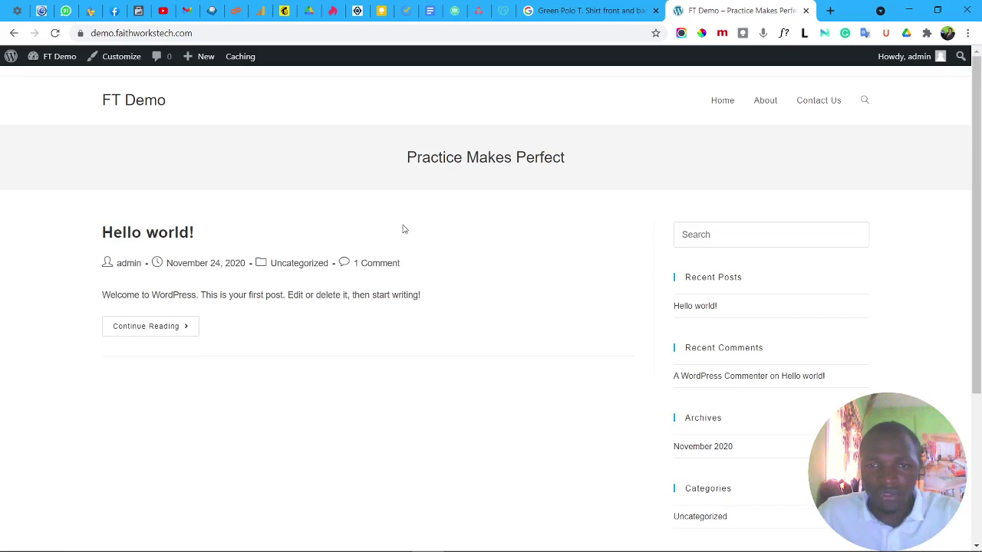
Look over the FT Demo site's front page and open its WordPress dashboard.
{"action": "scroll", "coordinate": [369, 261], "scroll_direction": "down", "scroll_amount": 3}
{"action": "scroll", "coordinate": [378, 290], "scroll_direction": "up", "scroll_amount": 3}
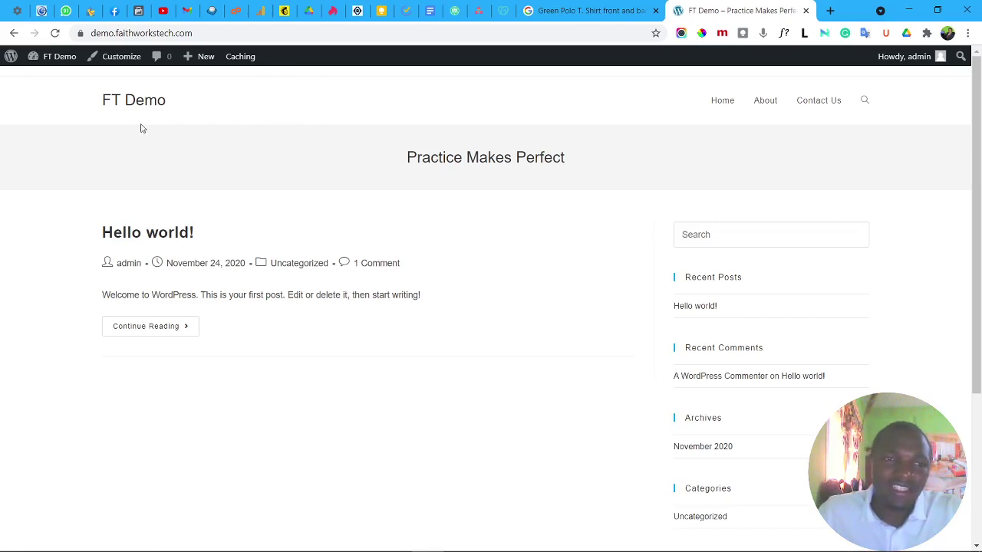
{"action": "mouse_move", "coordinate": [55, 57]}
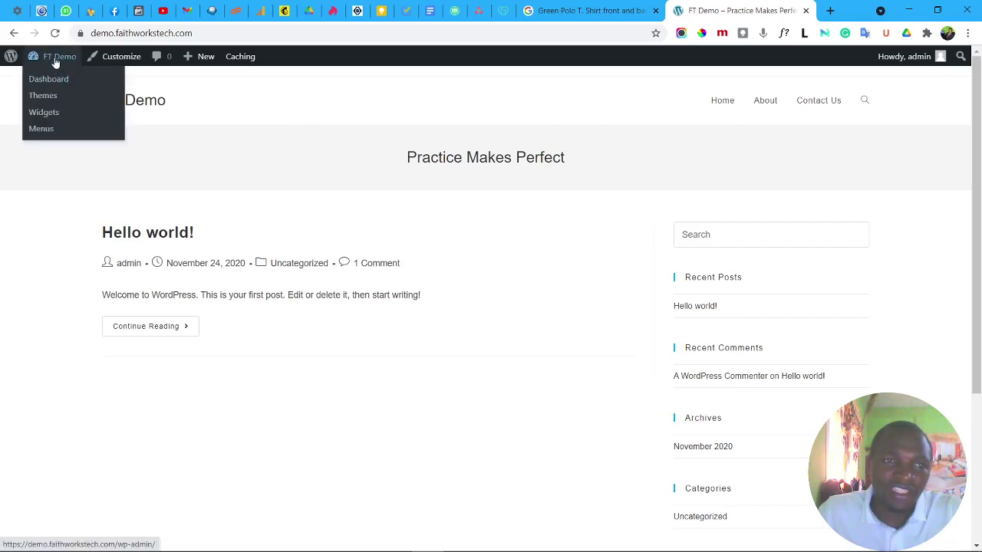
{"action": "left_click", "coordinate": [49, 83]}
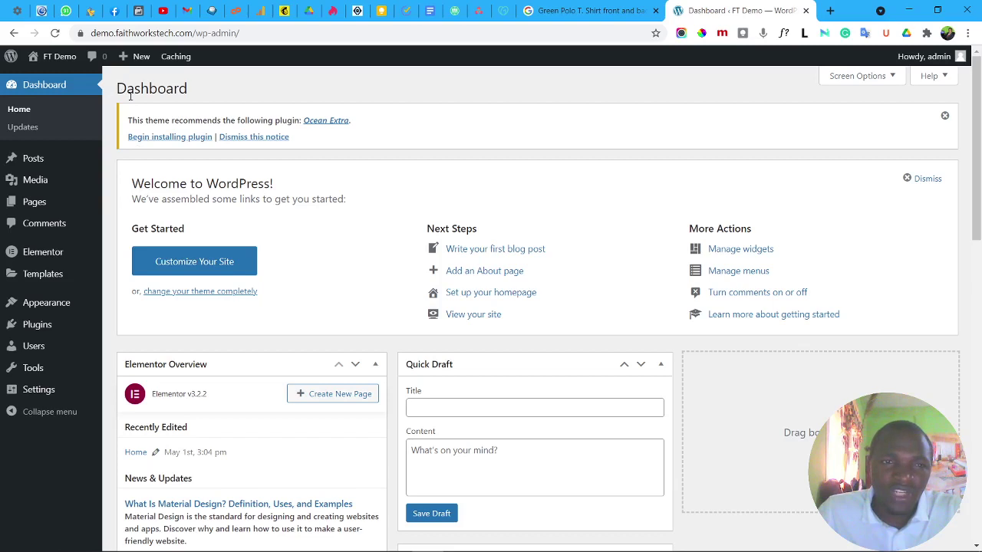
{"action": "mouse_move", "coordinate": [131, 56]}
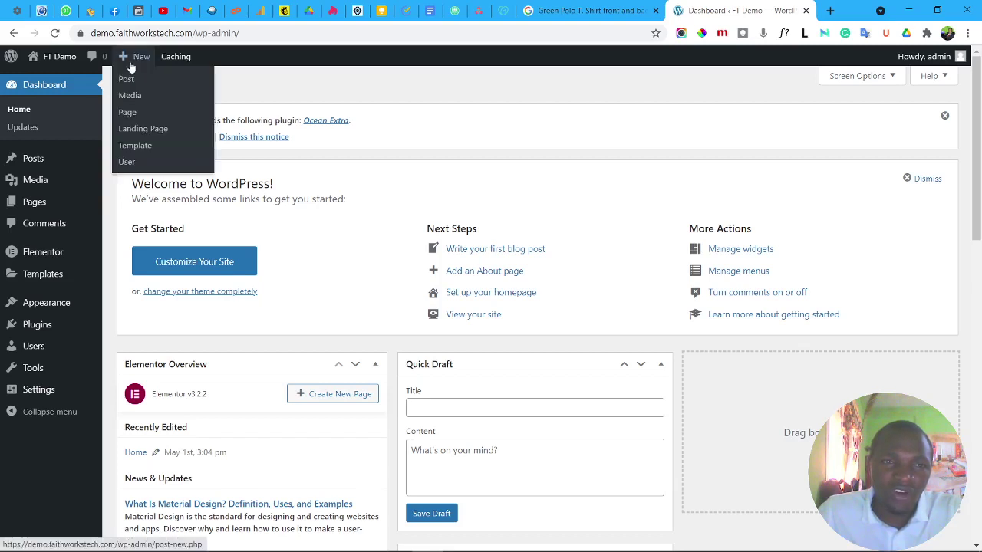
{"action": "left_click", "coordinate": [129, 112]}
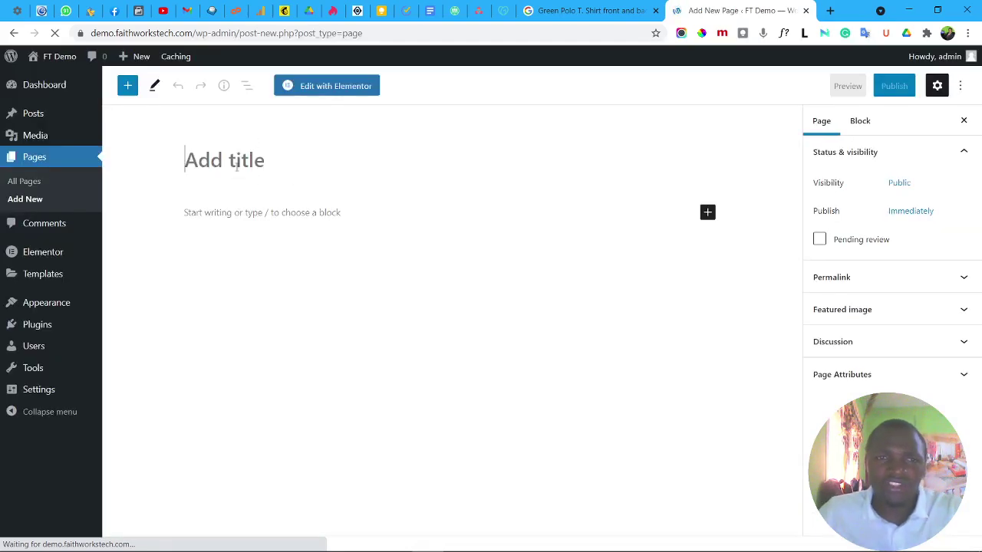
{"action": "type", "text": "Home"}
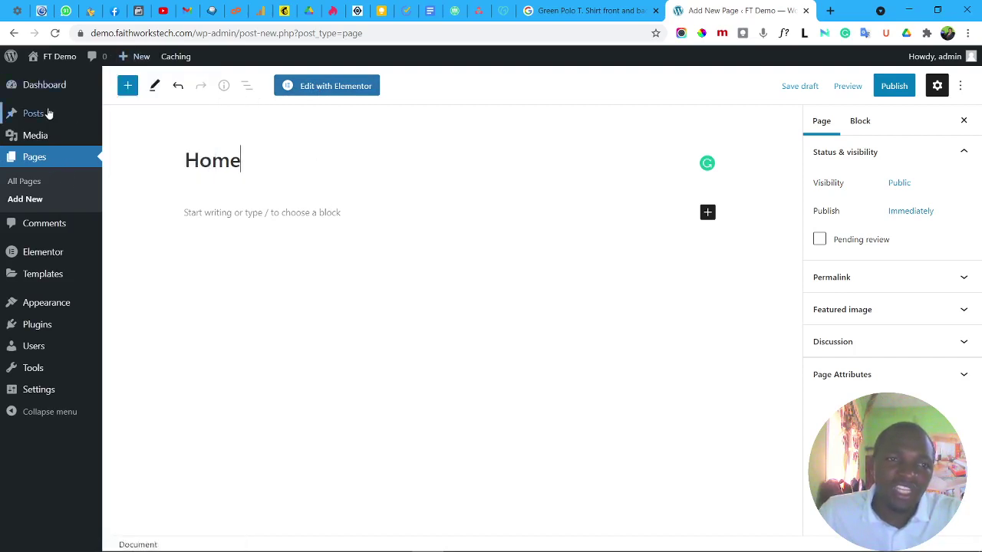
{"action": "left_click", "coordinate": [60, 81]}
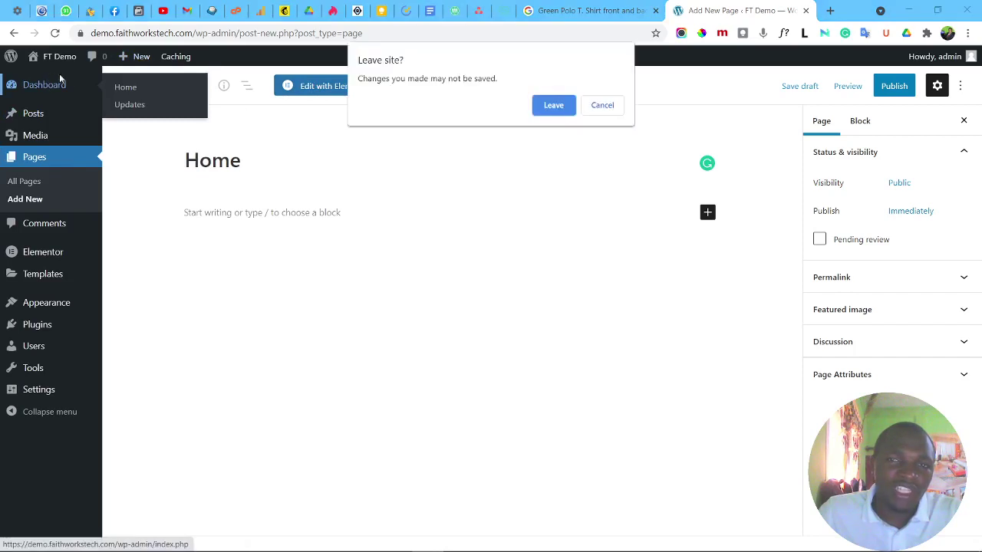
{"action": "left_click", "coordinate": [542, 105]}
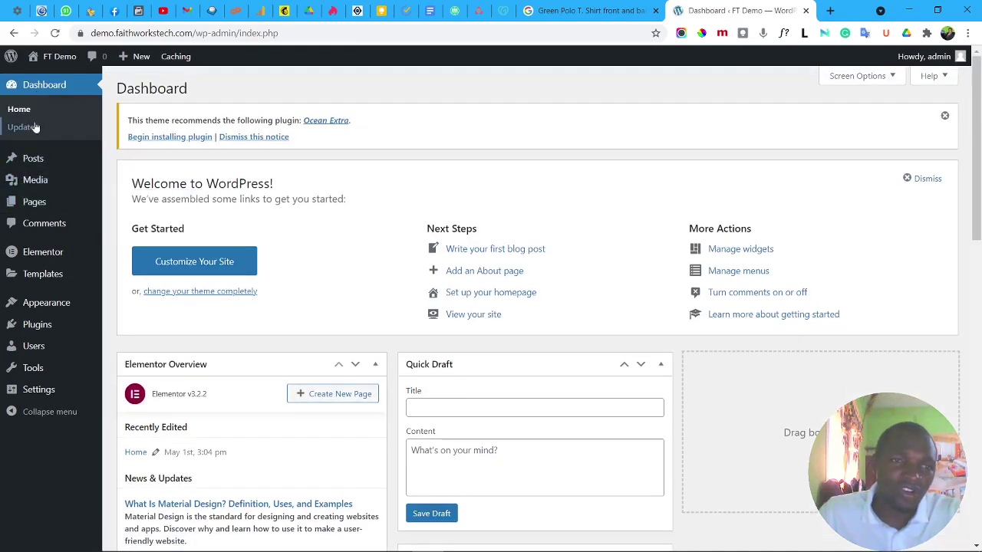
Find the existing Home page in the site's page list and open it for editing with Elementor.
{"action": "left_click", "coordinate": [32, 204]}
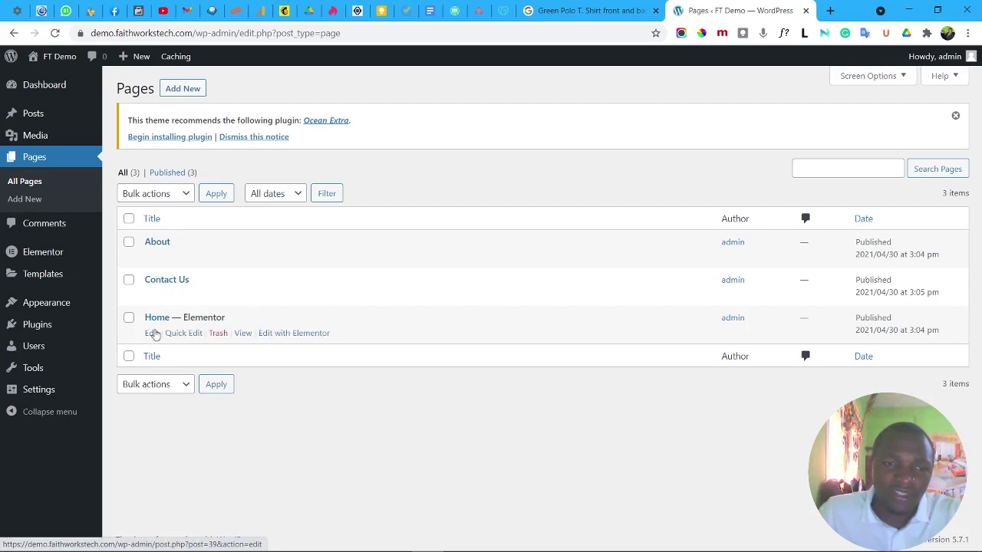
{"action": "left_click", "coordinate": [152, 333]}
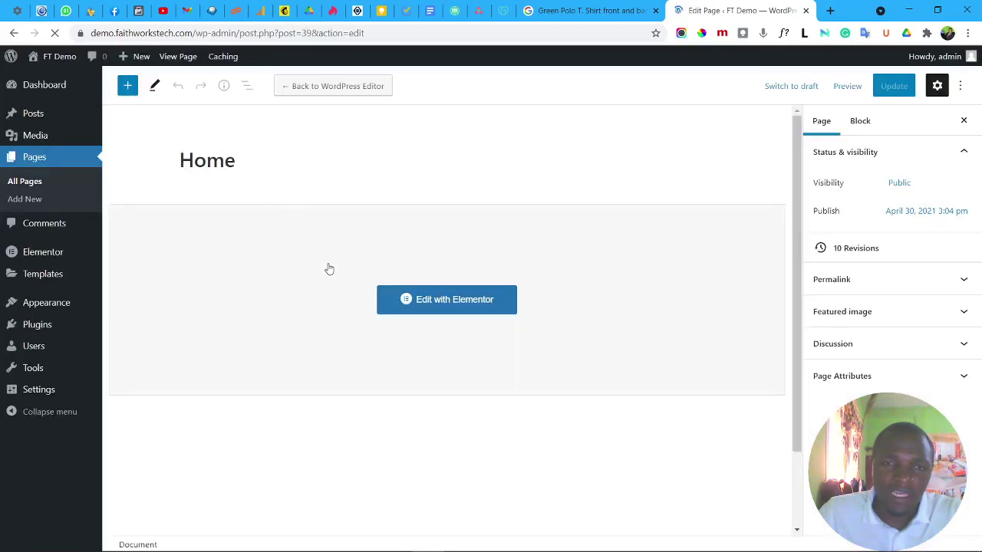
{"action": "left_click", "coordinate": [237, 162]}
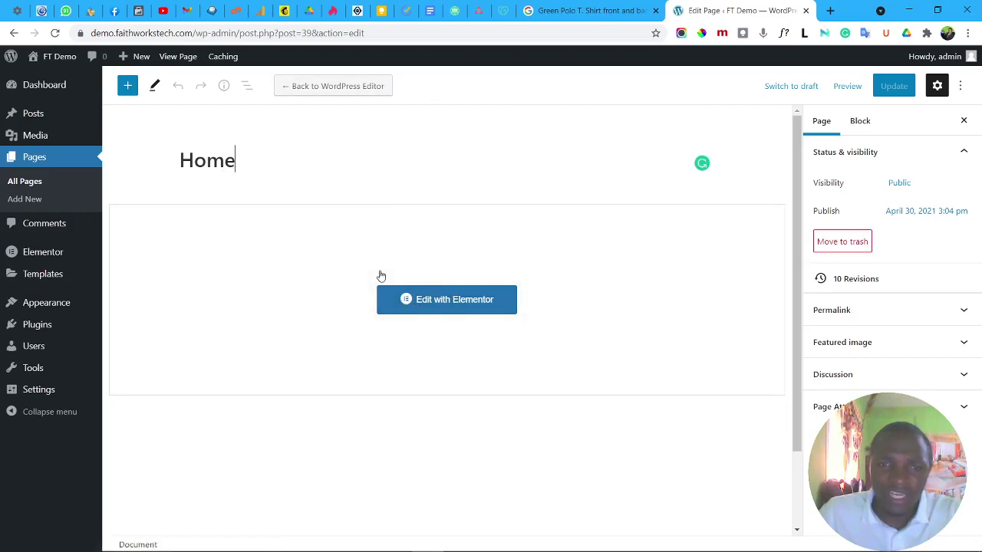
{"action": "left_click", "coordinate": [469, 301]}
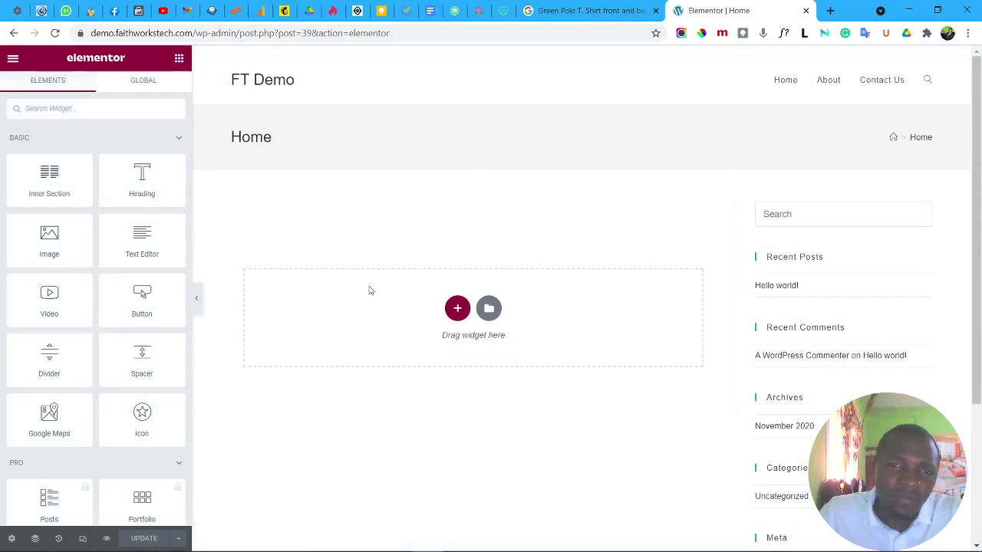
{"action": "scroll", "coordinate": [365, 283], "scroll_direction": "down", "scroll_amount": 3}
{"action": "scroll", "coordinate": [365, 283], "scroll_direction": "up", "scroll_amount": 3}
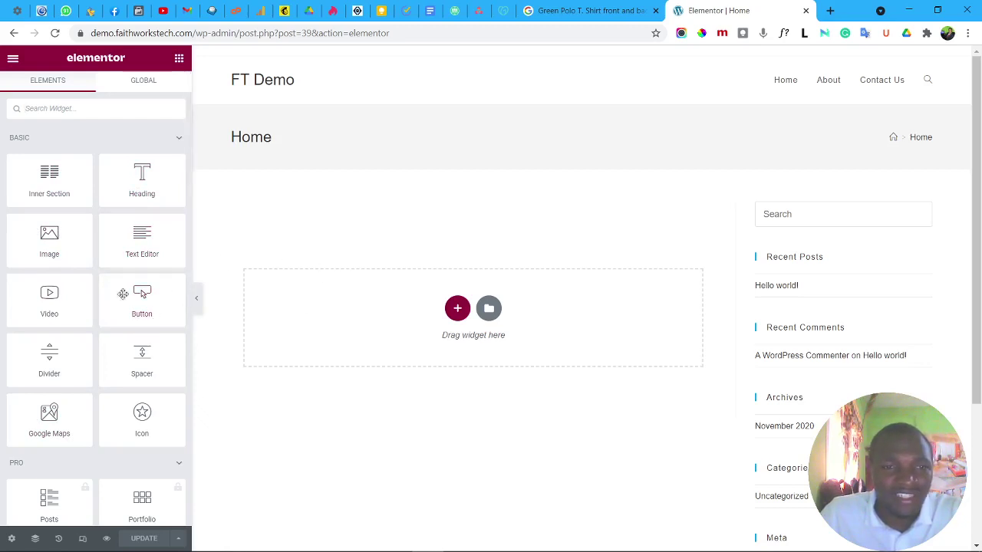
{"action": "mouse_move", "coordinate": [123, 193]}
{"action": "left_mouse_down"}
{"action": "mouse_move", "coordinate": [329, 287]}
{"action": "mouse_move", "coordinate": [123, 191]}
{"action": "left_mouse_up"}
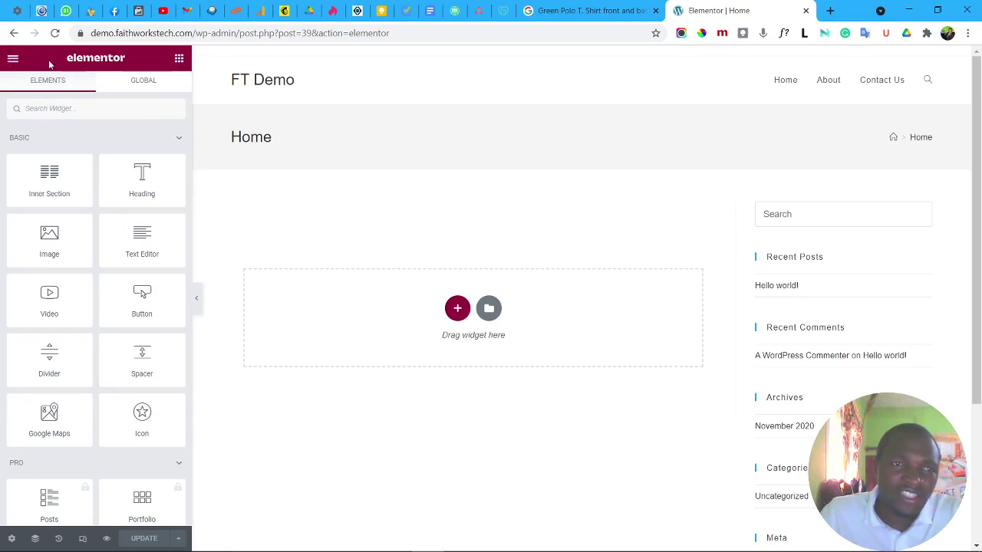
{"action": "left_click", "coordinate": [11, 61]}
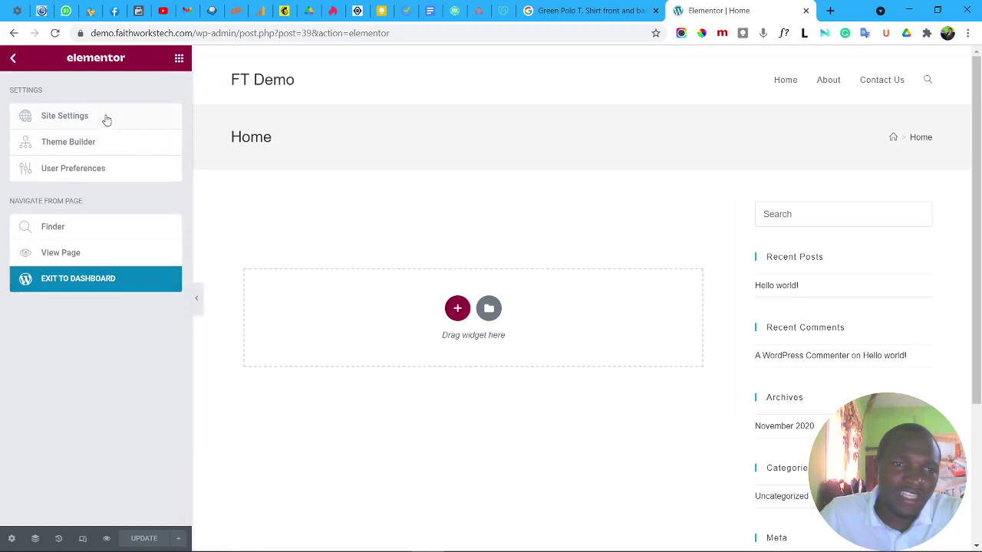
{"action": "left_click", "coordinate": [178, 60]}
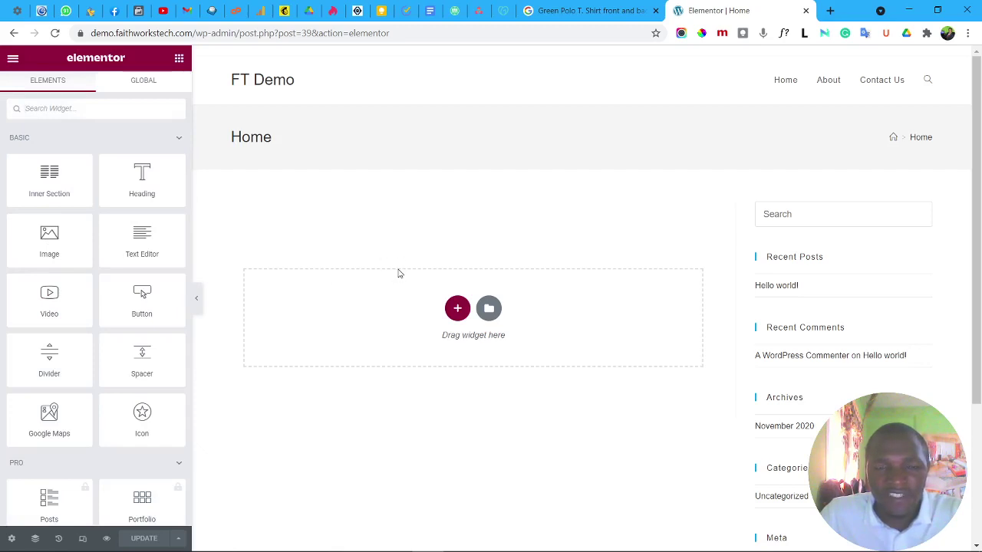
Add a single-column section to the Home page and try stretching it to the full page width.
{"action": "left_click", "coordinate": [459, 310]}
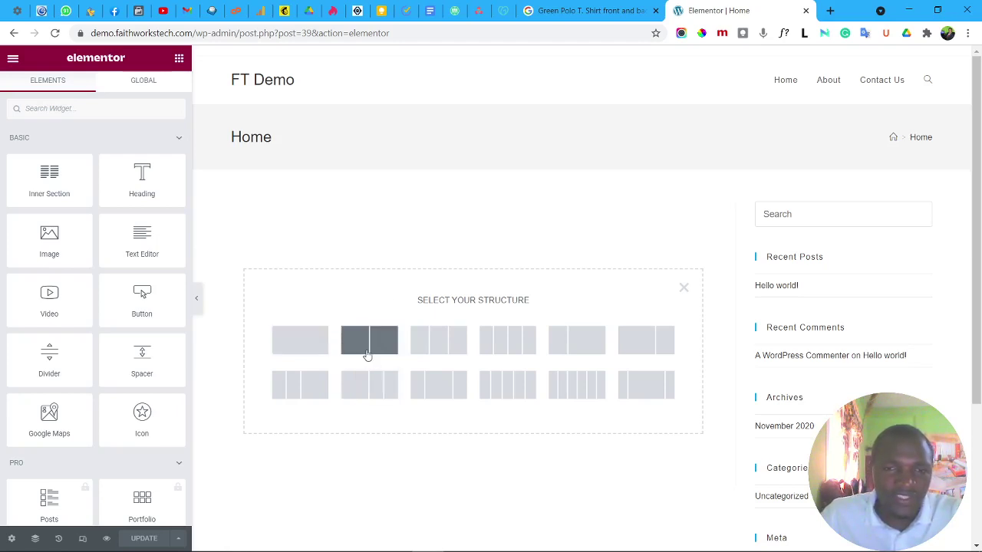
{"action": "left_click", "coordinate": [300, 347]}
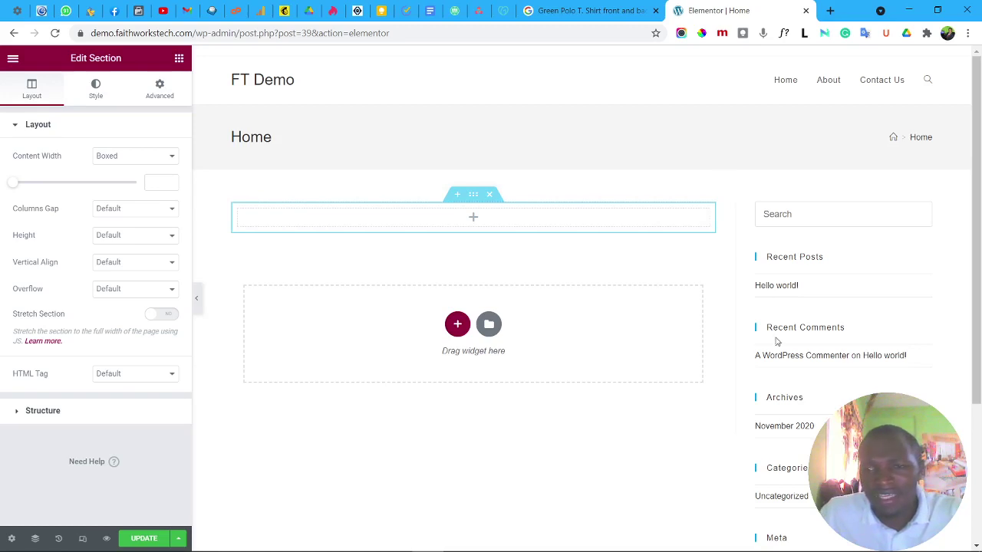
{"action": "scroll", "coordinate": [774, 366], "scroll_direction": "down", "scroll_amount": 3}
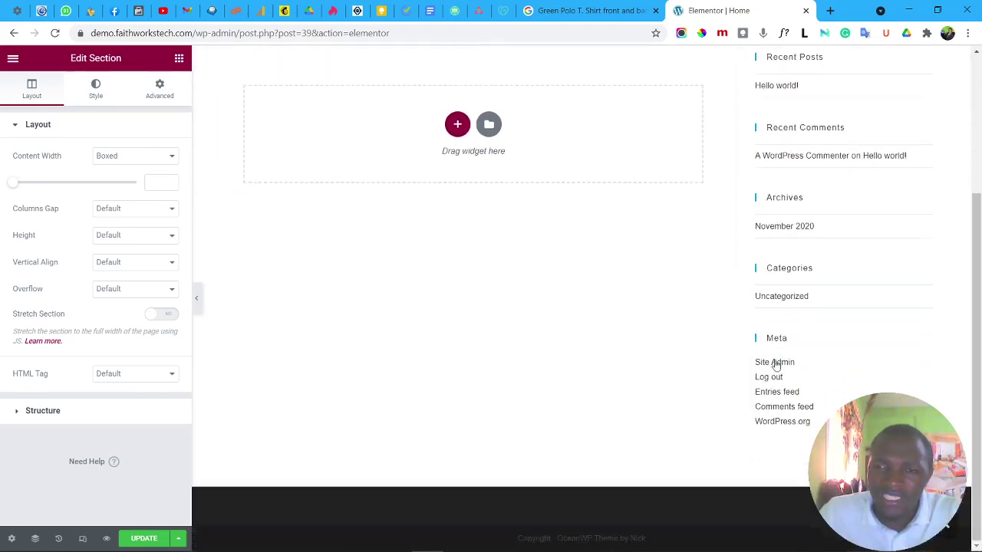
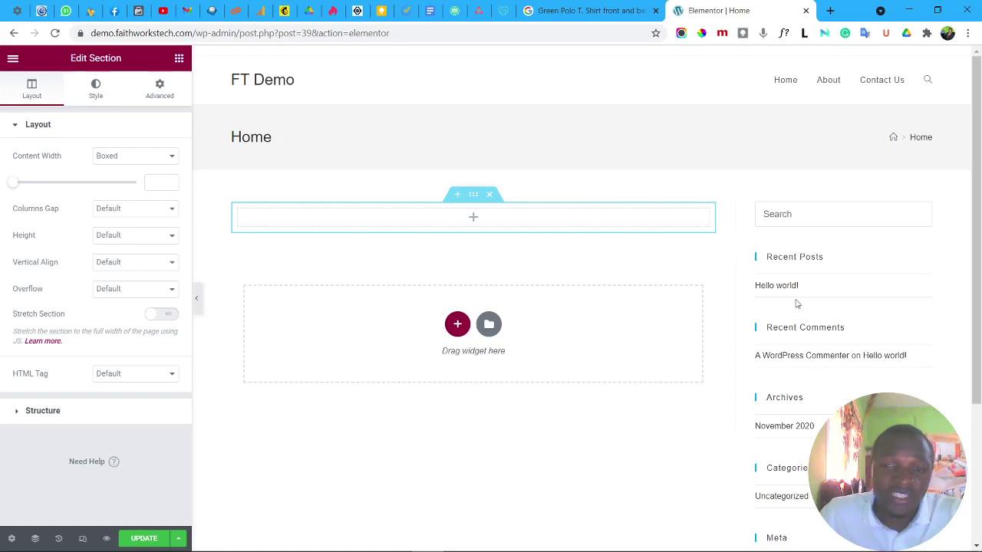
{"action": "left_click", "coordinate": [161, 323]}
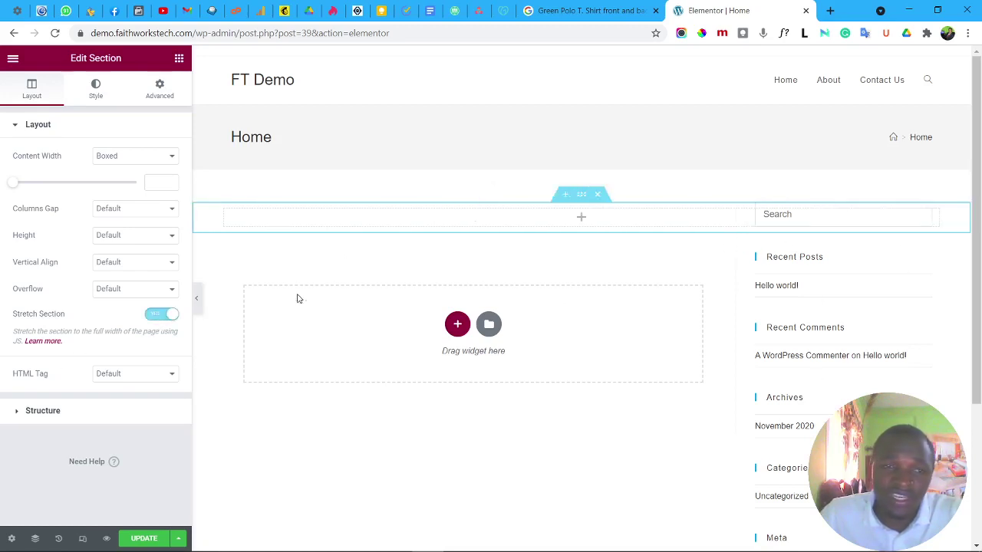
{"action": "left_click", "coordinate": [150, 314]}
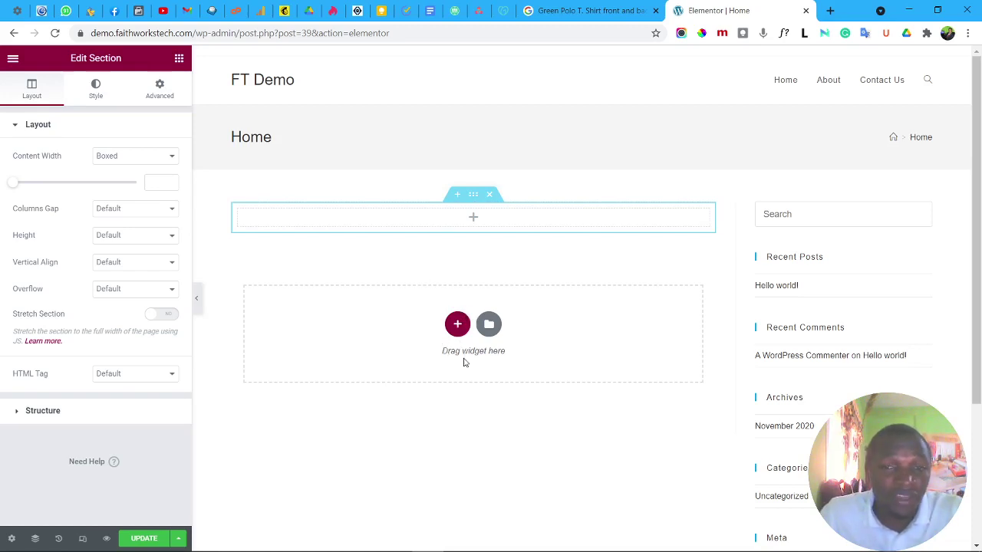
Open the template library and preview the full "Homepage – Restaurant" page template.
{"action": "left_click", "coordinate": [488, 328]}
{"action": "left_click", "coordinate": [491, 326]}
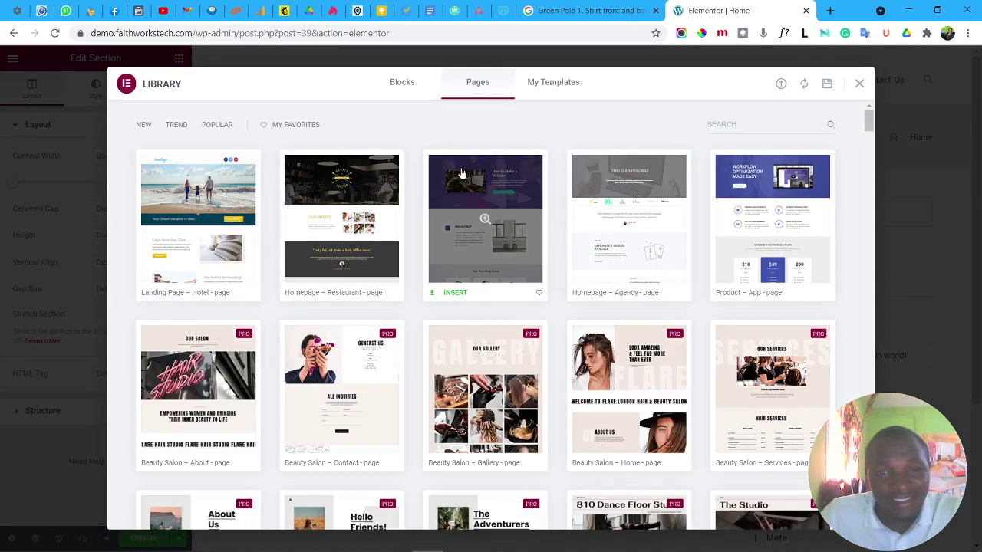
{"action": "left_click", "coordinate": [352, 226]}
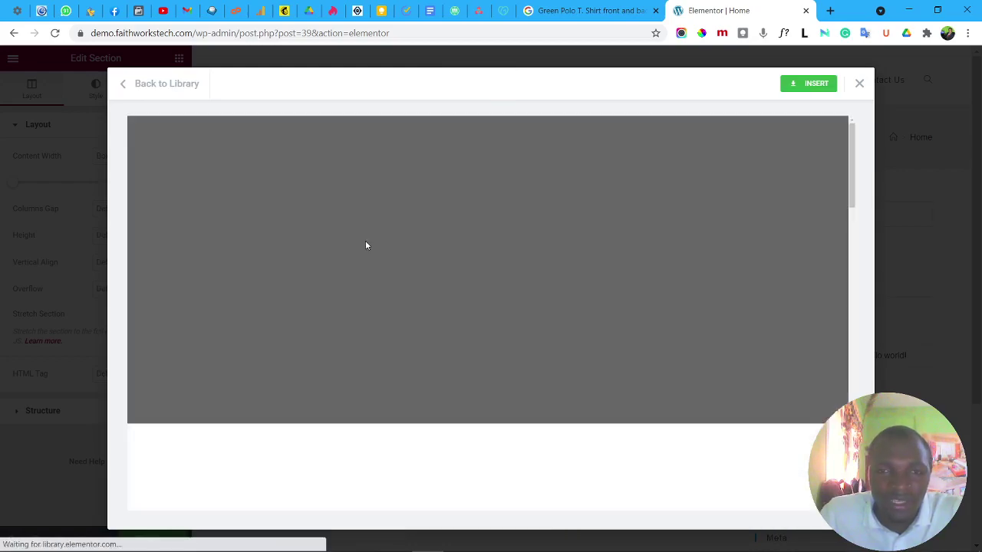
{"action": "scroll", "coordinate": [376, 253], "scroll_direction": "down", "scroll_amount": 2}
{"action": "scroll", "coordinate": [386, 275], "scroll_direction": "down", "scroll_amount": 15}
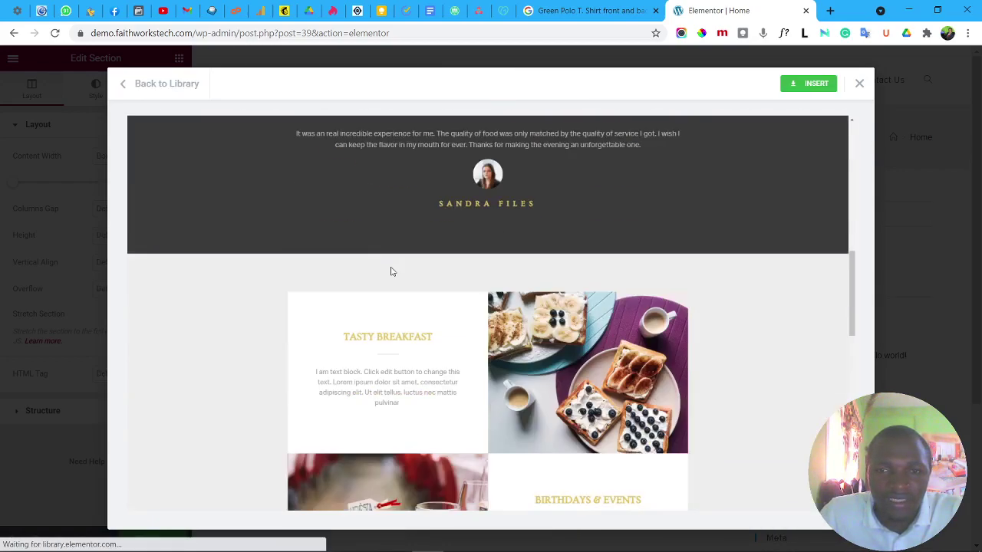
{"action": "scroll", "coordinate": [409, 286], "scroll_direction": "down", "scroll_amount": 1}
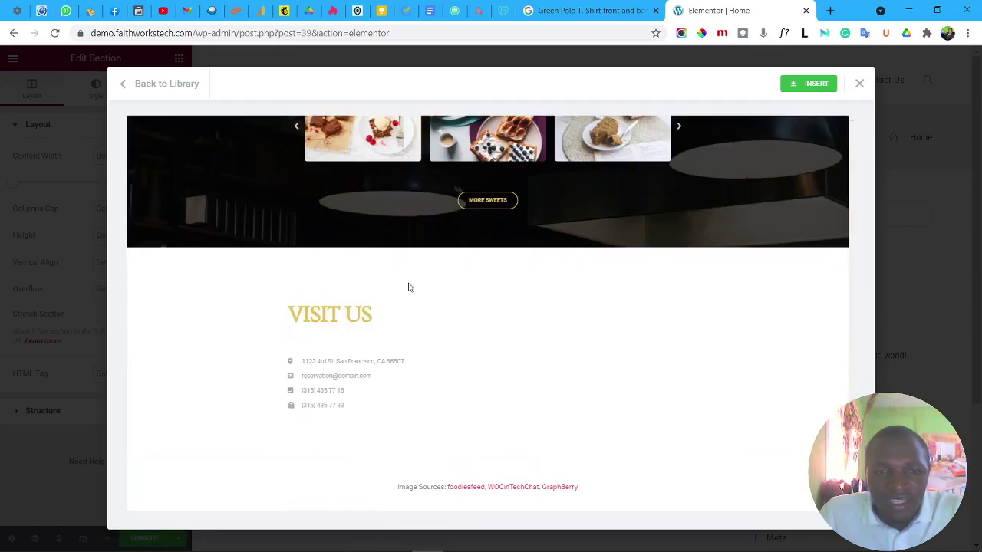
{"action": "scroll", "coordinate": [409, 298], "scroll_direction": "up", "scroll_amount": 12}
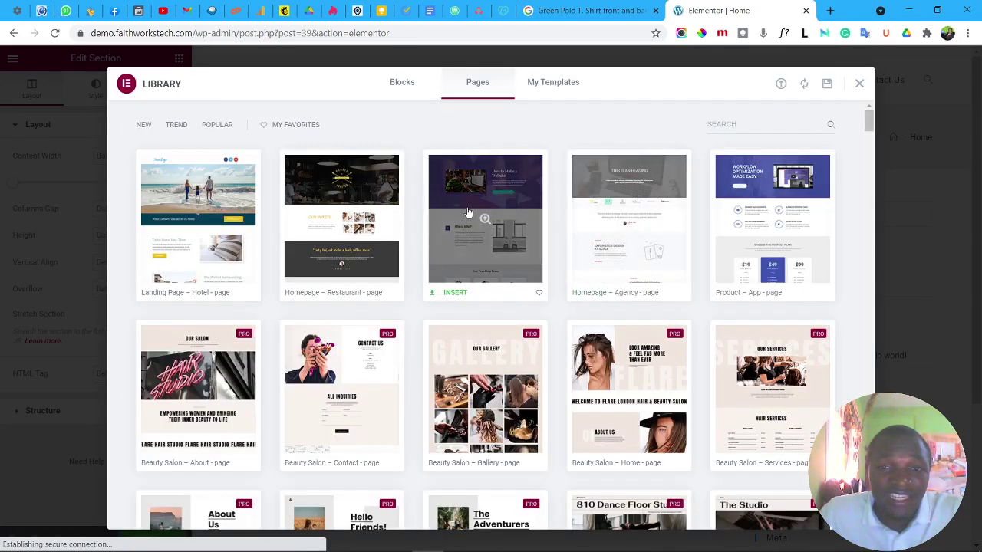
Preview the "Homepage – Study" page template, then close the library without inserting anything.
{"action": "left_click", "coordinate": [507, 222]}
{"action": "scroll", "coordinate": [537, 253], "scroll_direction": "down", "scroll_amount": 2}
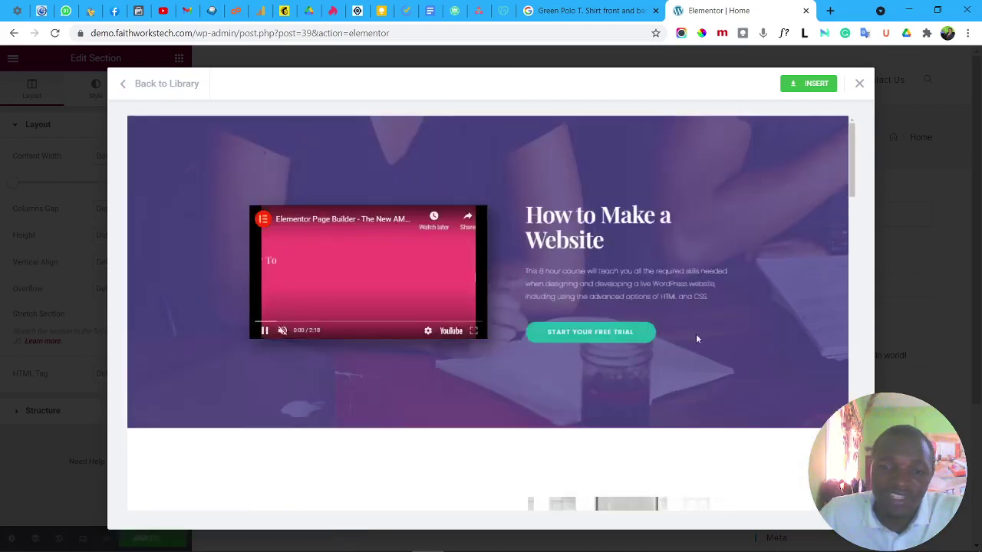
{"action": "scroll", "coordinate": [675, 344], "scroll_direction": "down", "scroll_amount": 3}
{"action": "scroll", "coordinate": [322, 414], "scroll_direction": "down", "scroll_amount": 15}
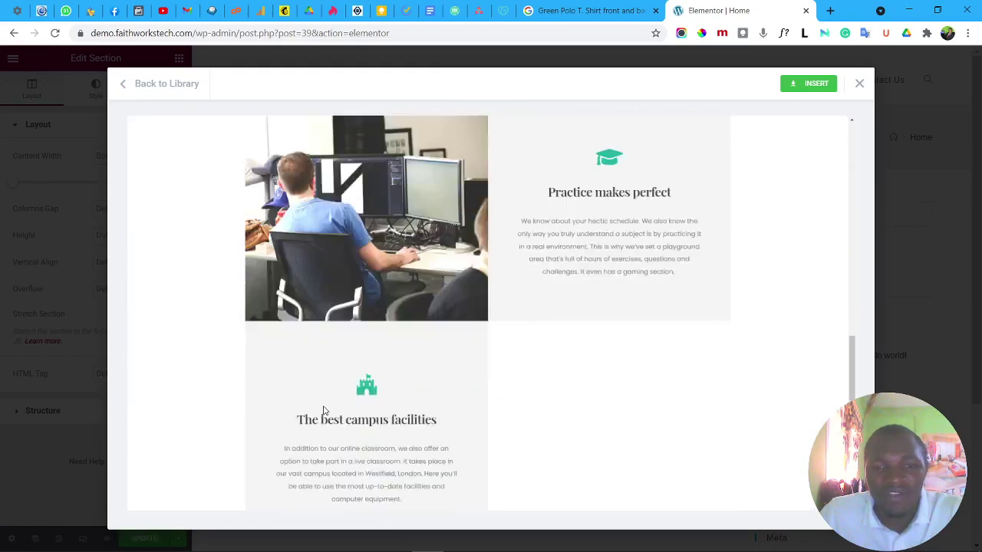
{"action": "scroll", "coordinate": [335, 395], "scroll_direction": "up", "scroll_amount": 8}
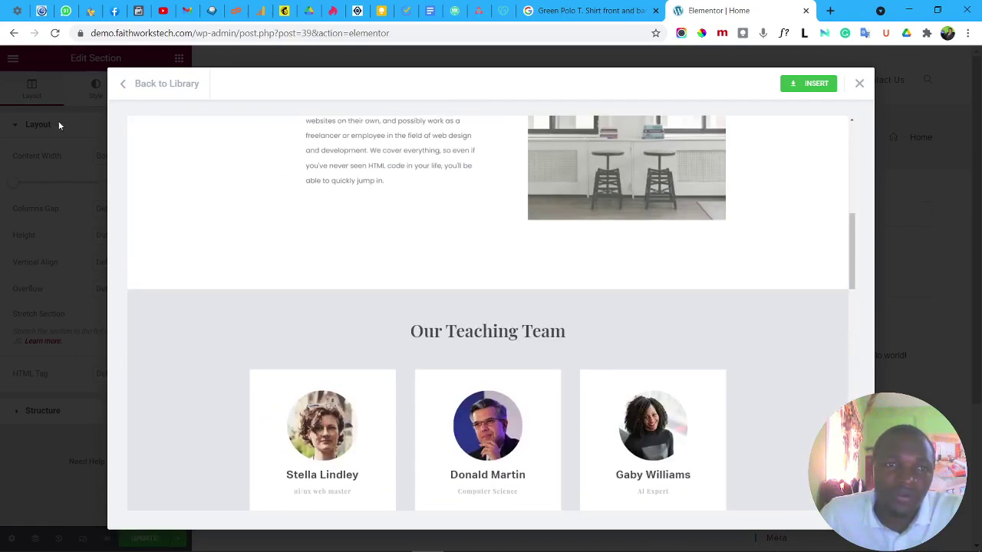
{"action": "left_click", "coordinate": [138, 91]}
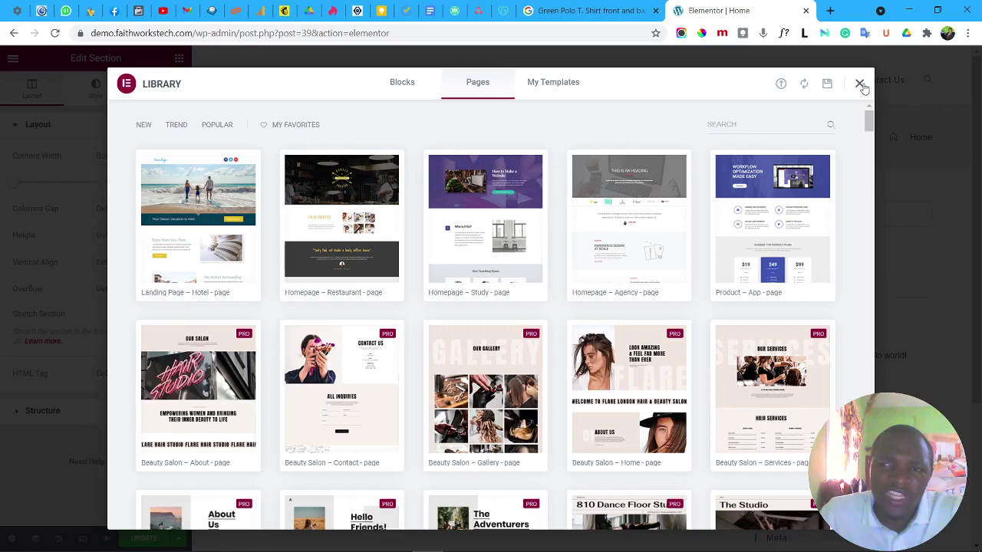
{"action": "left_click", "coordinate": [860, 84]}
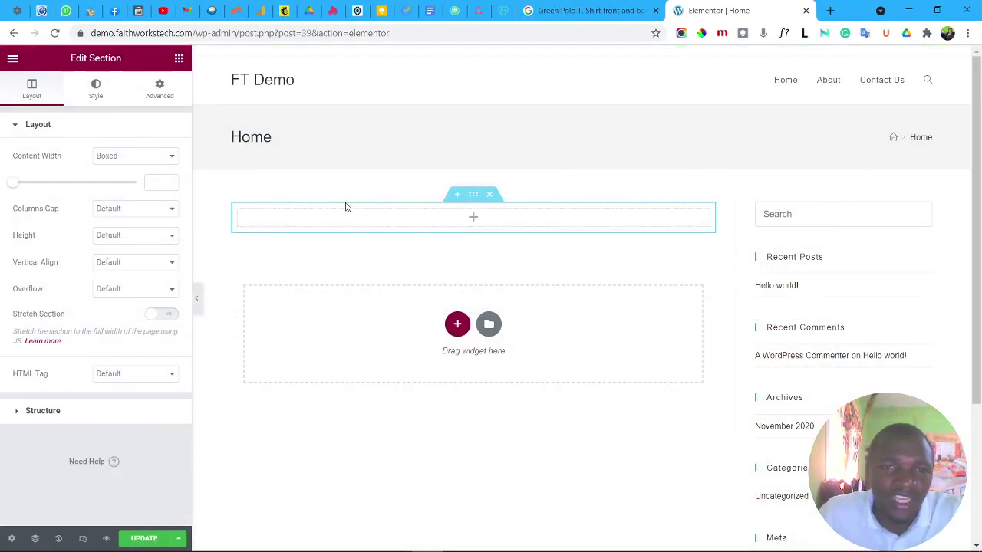
Delete the empty section from the Home page and add a new single-column section in its place.
{"action": "left_click", "coordinate": [489, 195]}
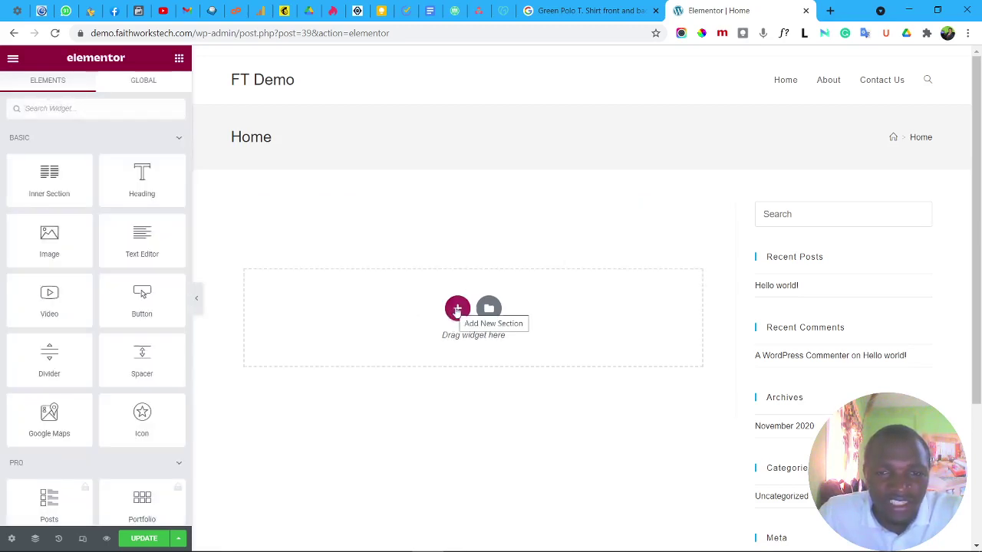
{"action": "left_click", "coordinate": [457, 310]}
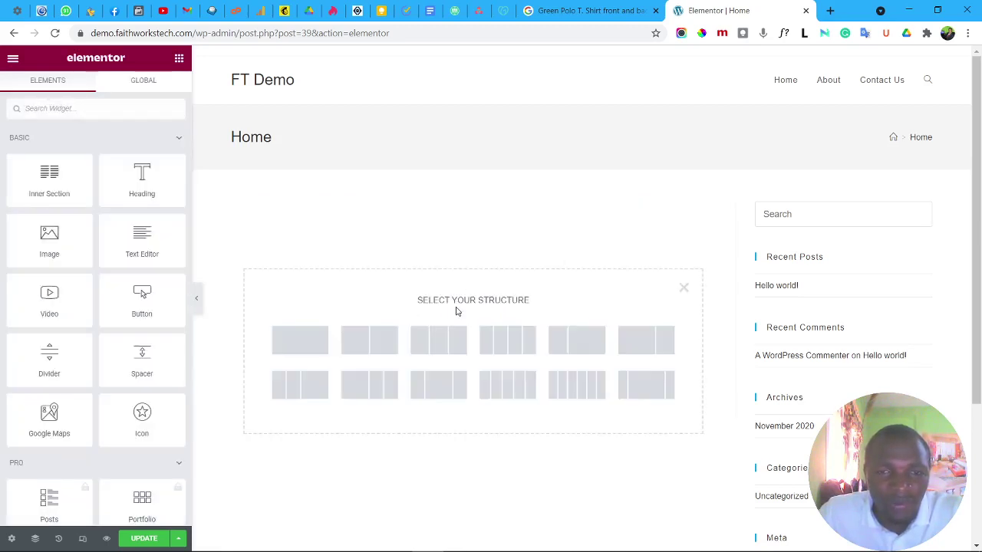
{"action": "left_click", "coordinate": [298, 347]}
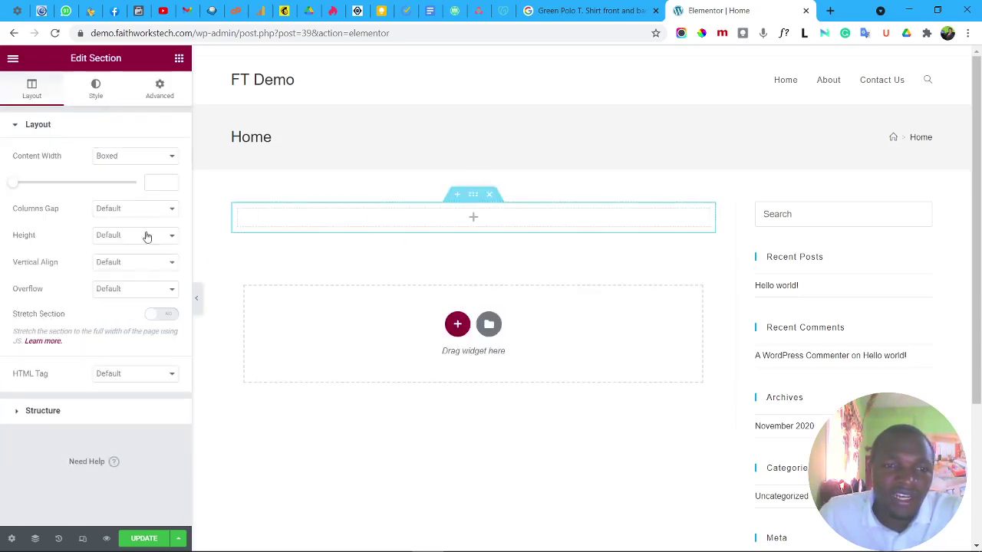
Set the new section's boxed content width to 1000.
{"action": "left_click", "coordinate": [154, 183]}
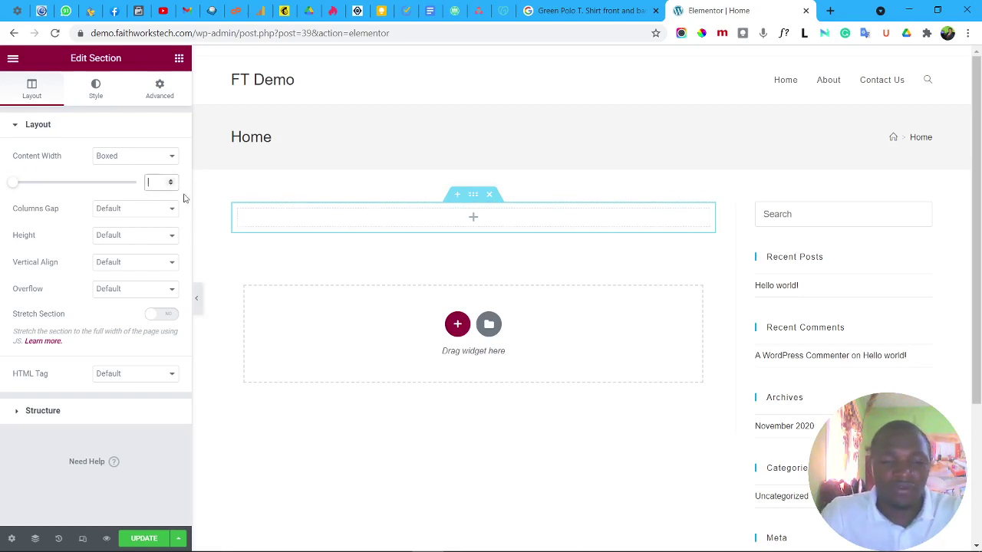
{"action": "type", "text": "1000"}
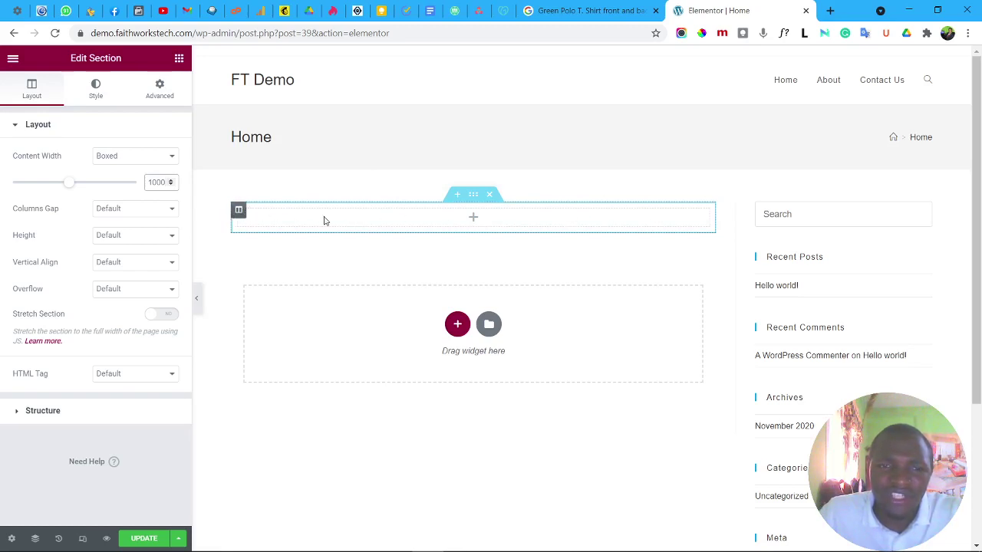
Duplicate the section's column twice to split the section into three columns.
{"action": "right_click", "coordinate": [238, 211]}
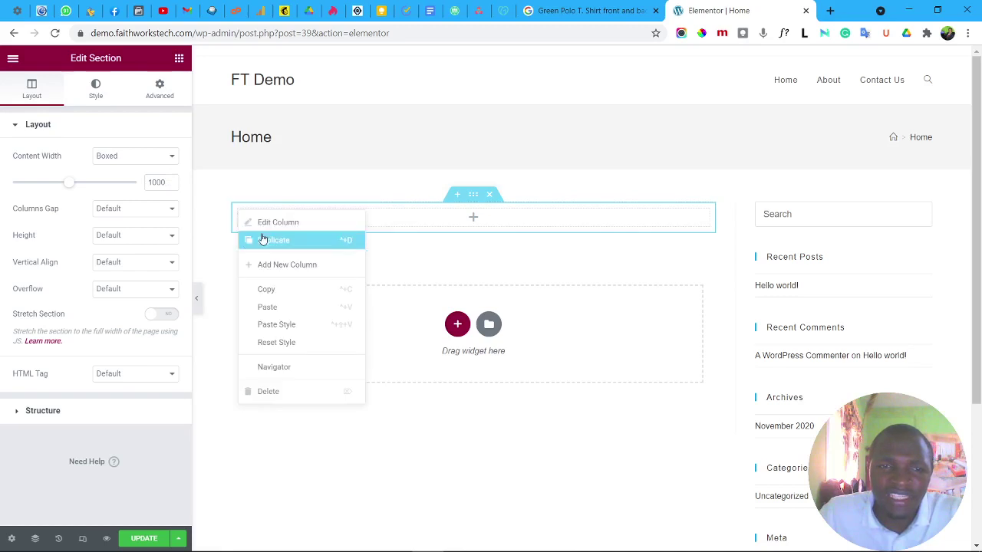
{"action": "left_click", "coordinate": [283, 242]}
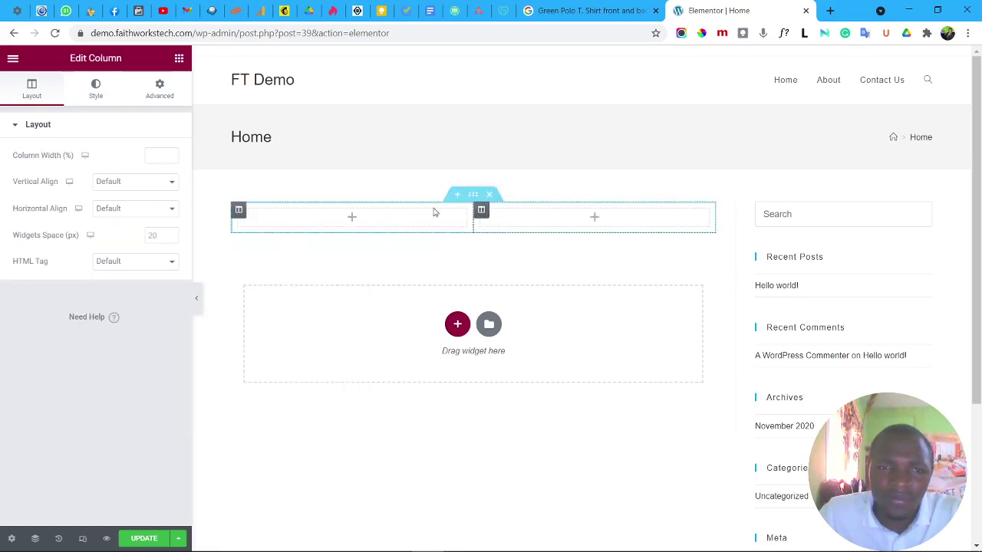
{"action": "left_click", "coordinate": [473, 196]}
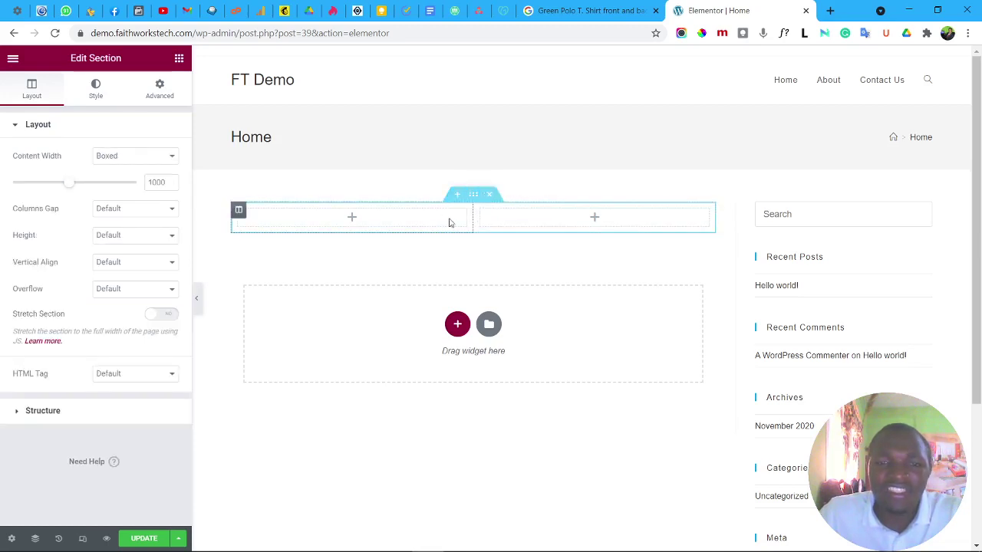
{"action": "right_click", "coordinate": [241, 212]}
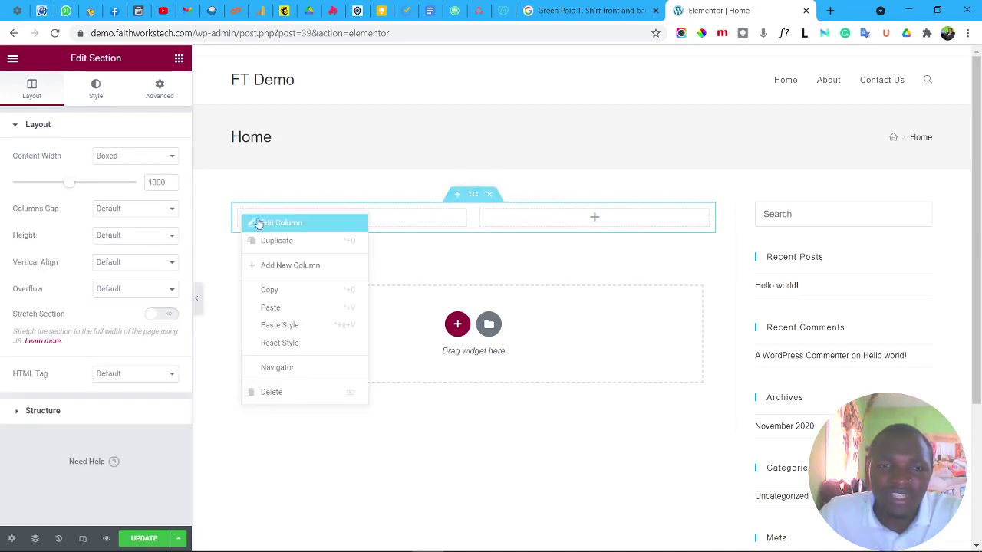
{"action": "left_click", "coordinate": [281, 244]}
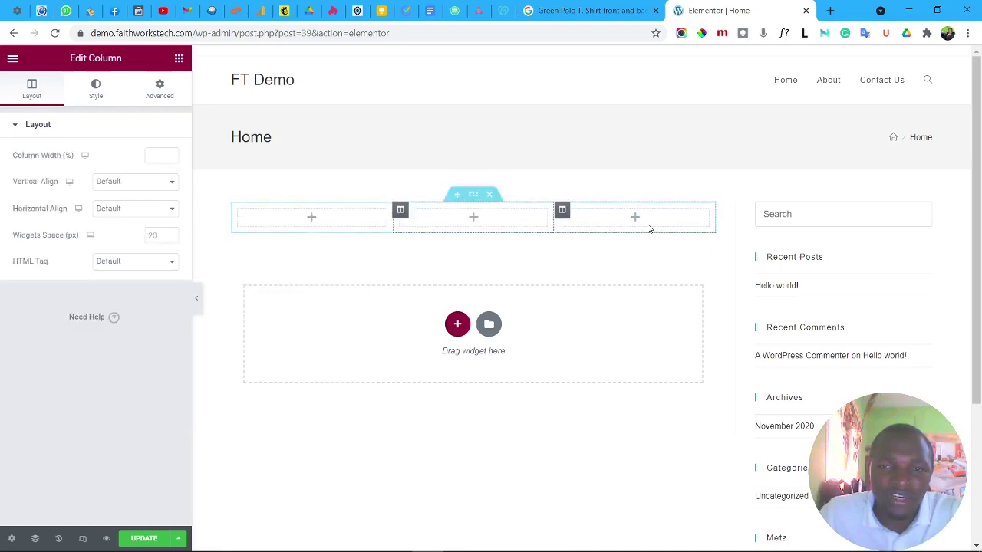
Delete two of the three columns so the section has a single column again.
{"action": "right_click", "coordinate": [404, 210]}
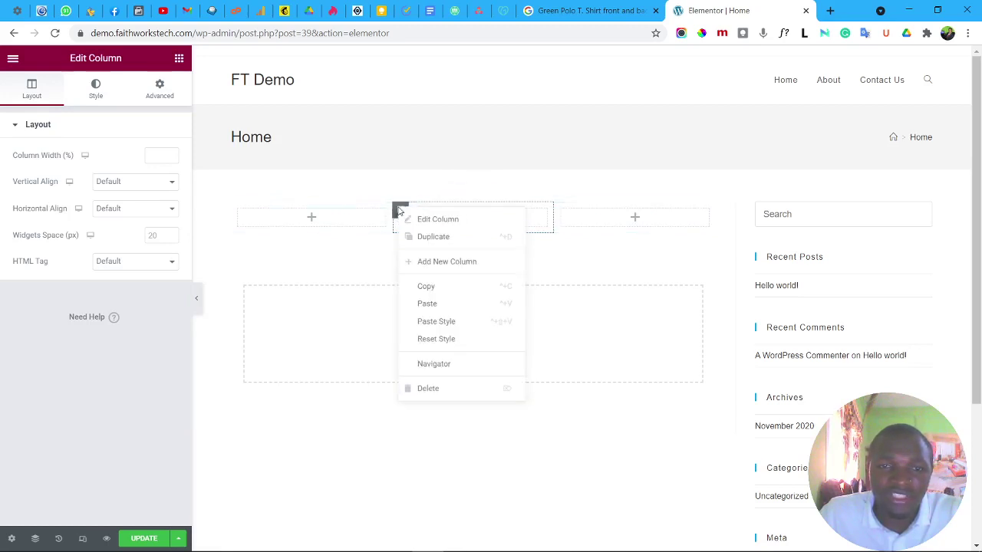
{"action": "left_click", "coordinate": [436, 389]}
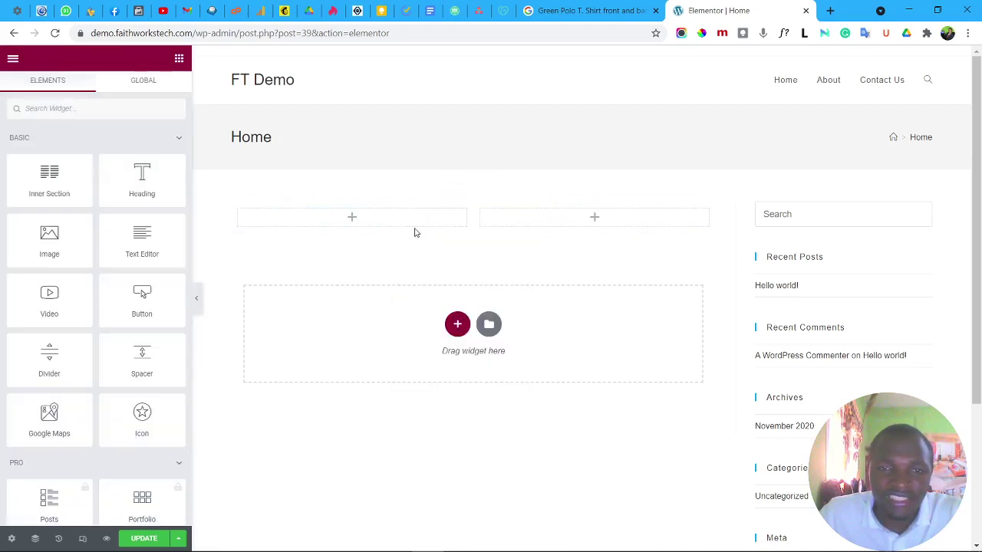
{"action": "right_click", "coordinate": [481, 211]}
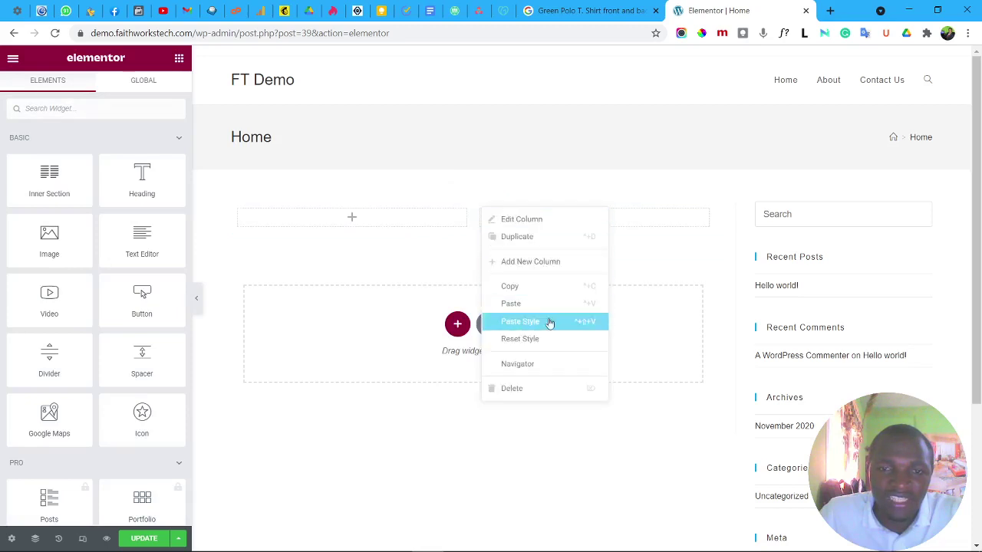
{"action": "left_click", "coordinate": [531, 391]}
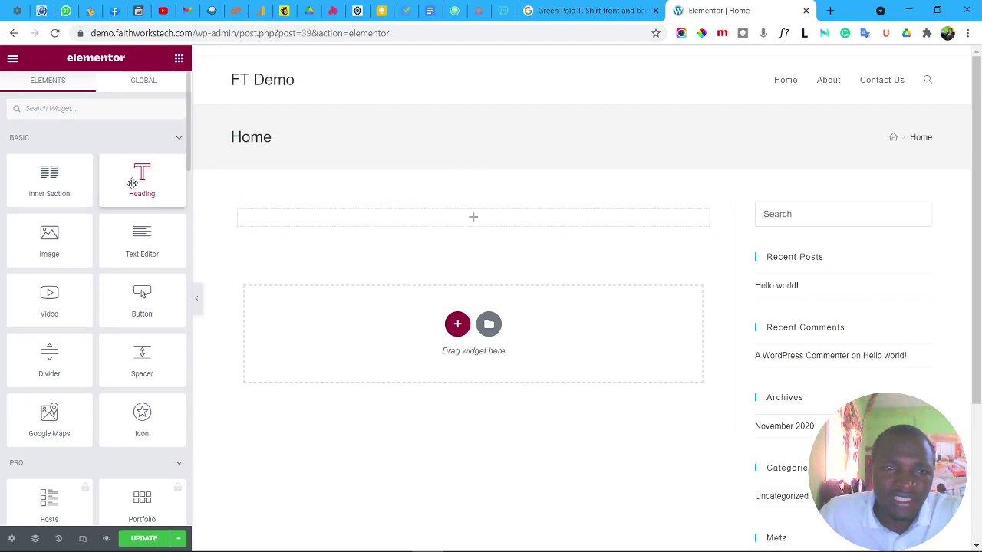
Add a Heading widget to the section's empty column and select it for editing.
{"action": "left_click_drag", "start_coordinate": [132, 183], "coordinate": [330, 217]}
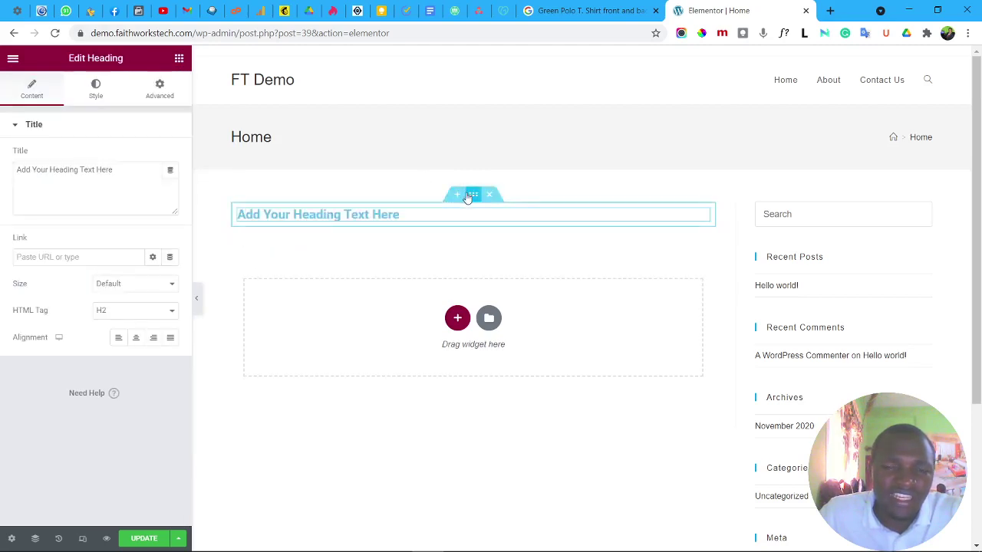
{"action": "left_click", "coordinate": [471, 195]}
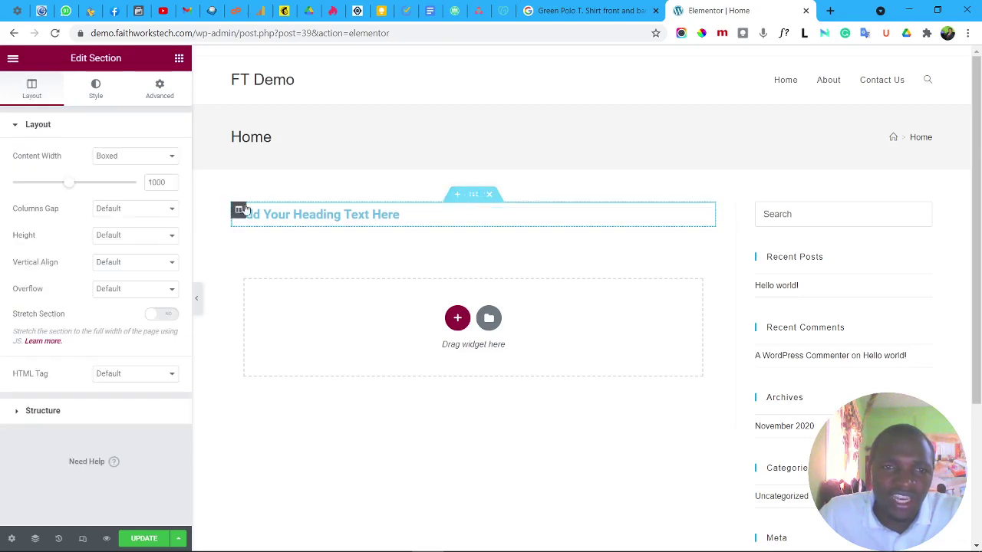
{"action": "left_click", "coordinate": [364, 215]}
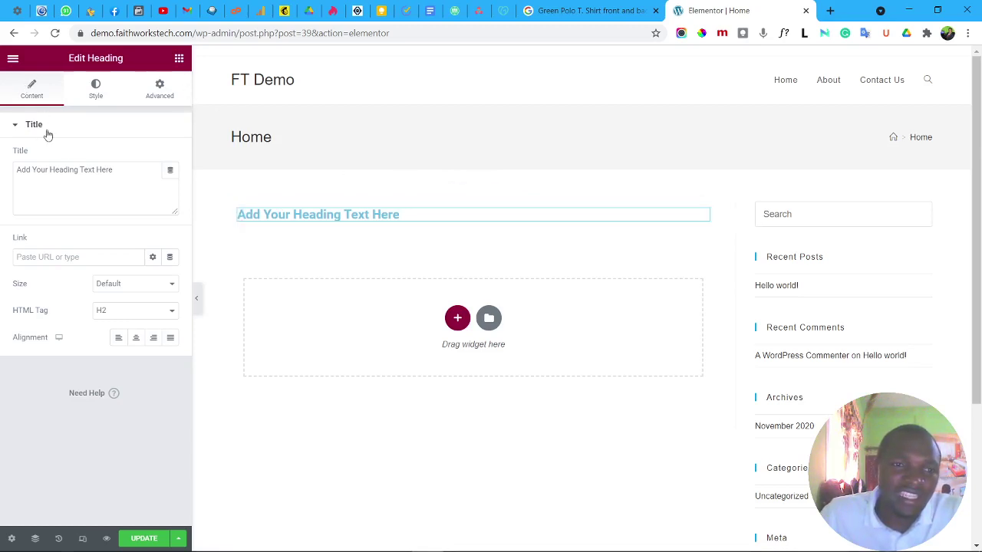
Set the heading's title to "My Beautiful Website" and center its alignment.
{"action": "triple_click", "coordinate": [75, 169]}
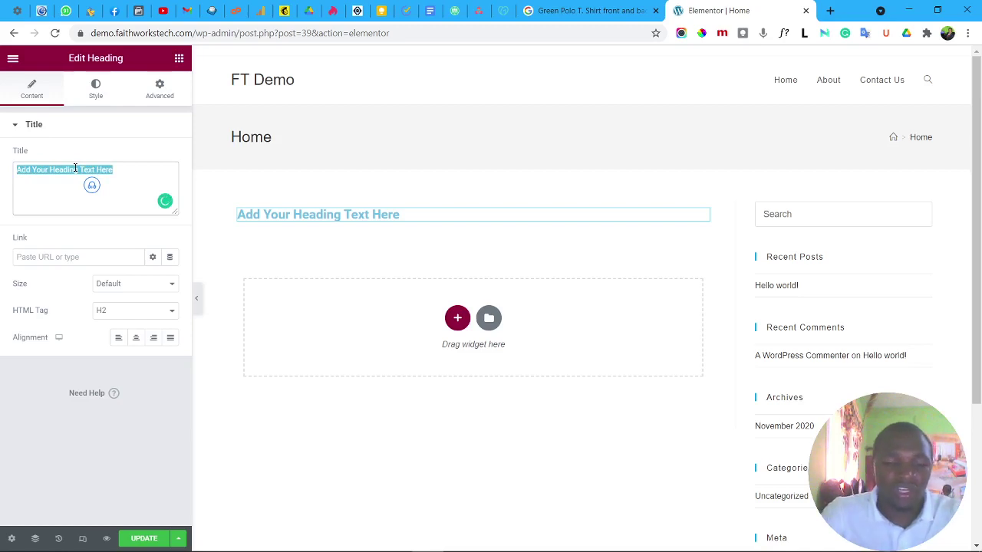
{"action": "type", "text": "My "}
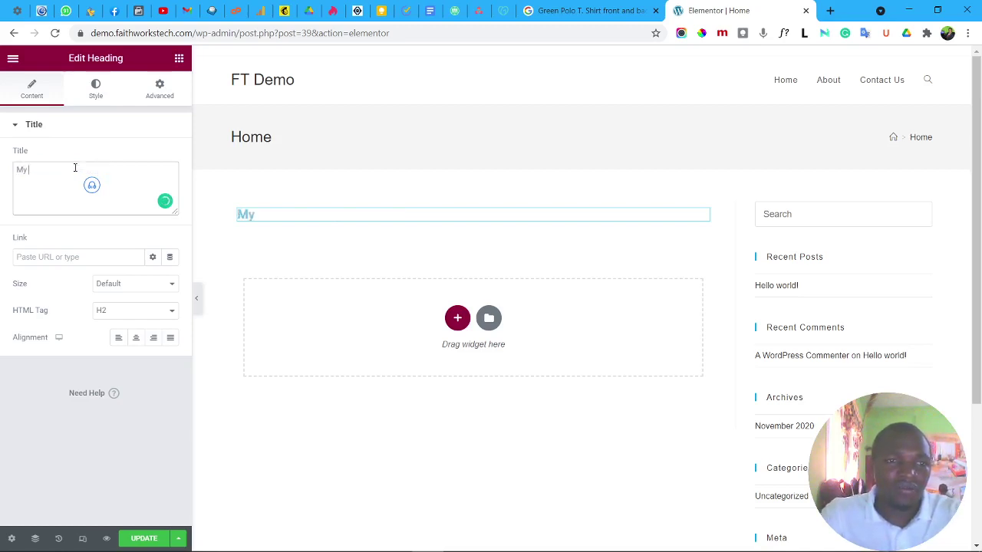
{"action": "type", "text": "Beautiful"}
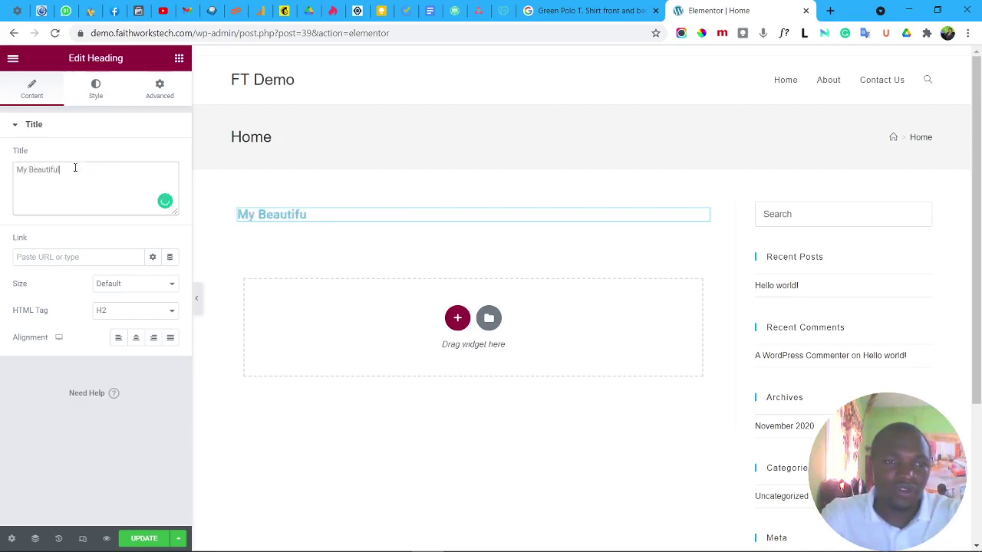
{"action": "type", "text": " Website"}
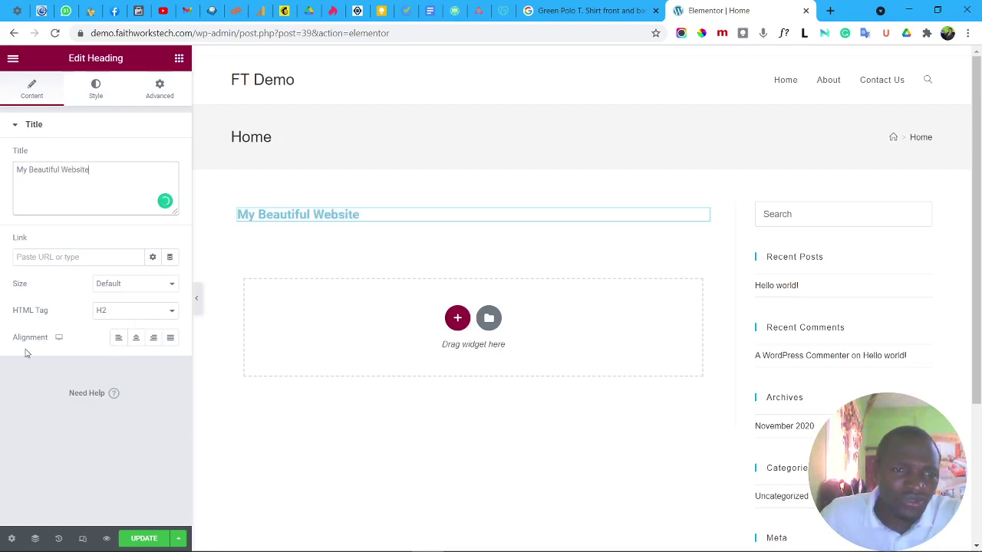
{"action": "left_click", "coordinate": [138, 338]}
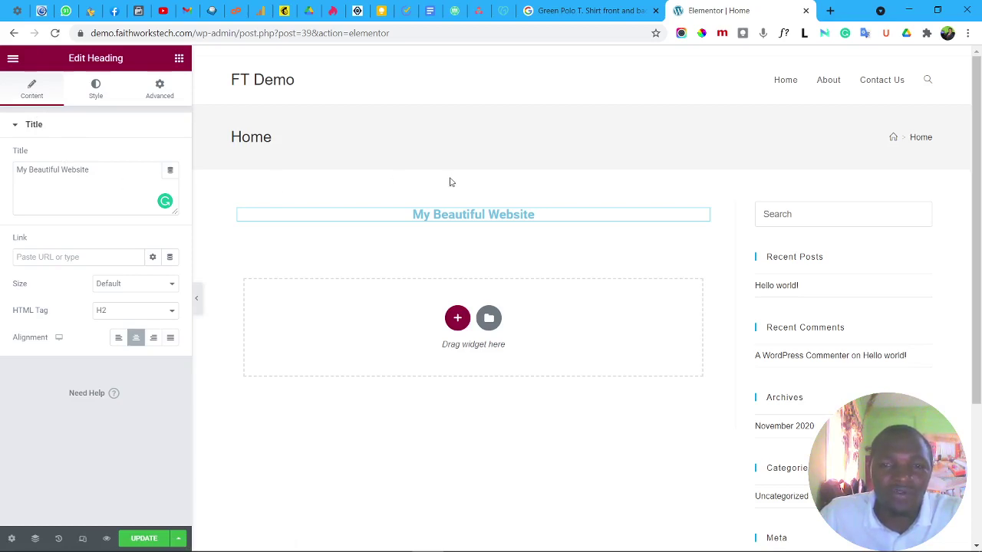
Look through the heading's style and advanced settings, the global color choices, and the main Elementor settings.
{"action": "left_click", "coordinate": [92, 91]}
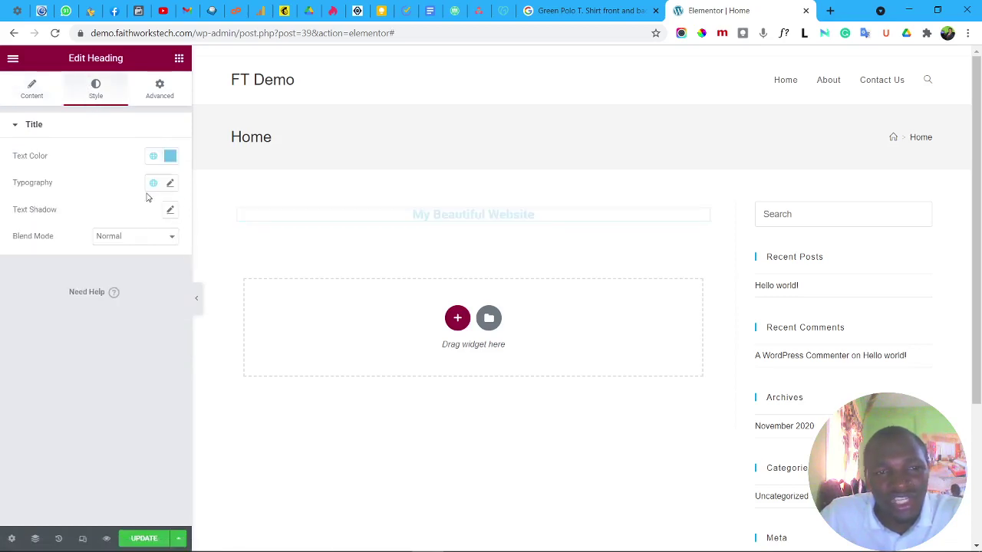
{"action": "left_click", "coordinate": [159, 88]}
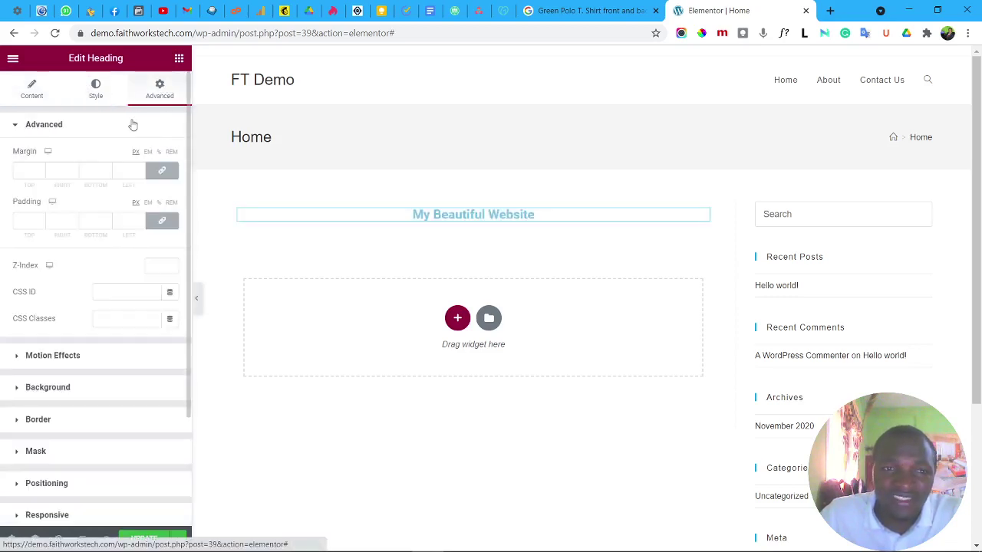
{"action": "left_click", "coordinate": [13, 95]}
{"action": "left_click", "coordinate": [96, 193]}
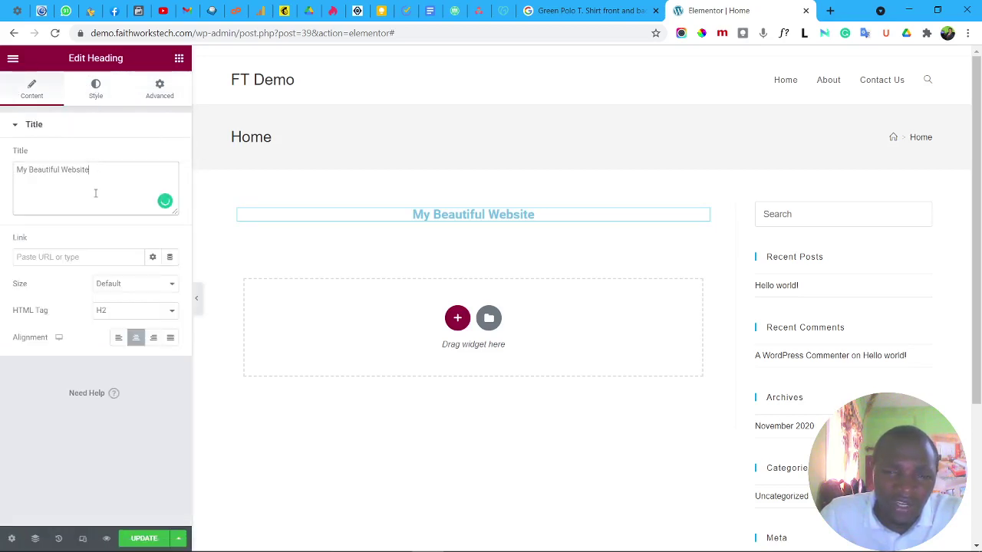
{"action": "left_click", "coordinate": [94, 91]}
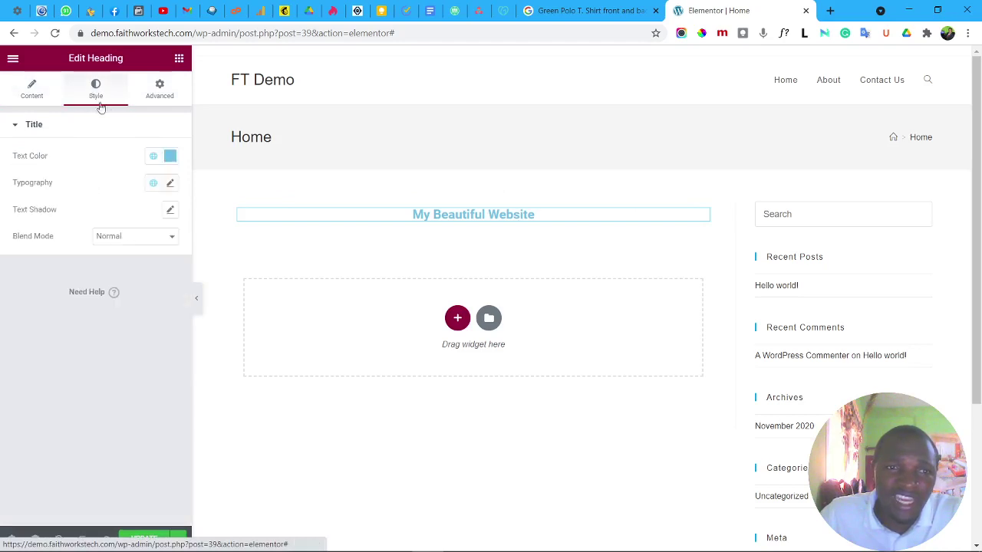
{"action": "left_click", "coordinate": [153, 159]}
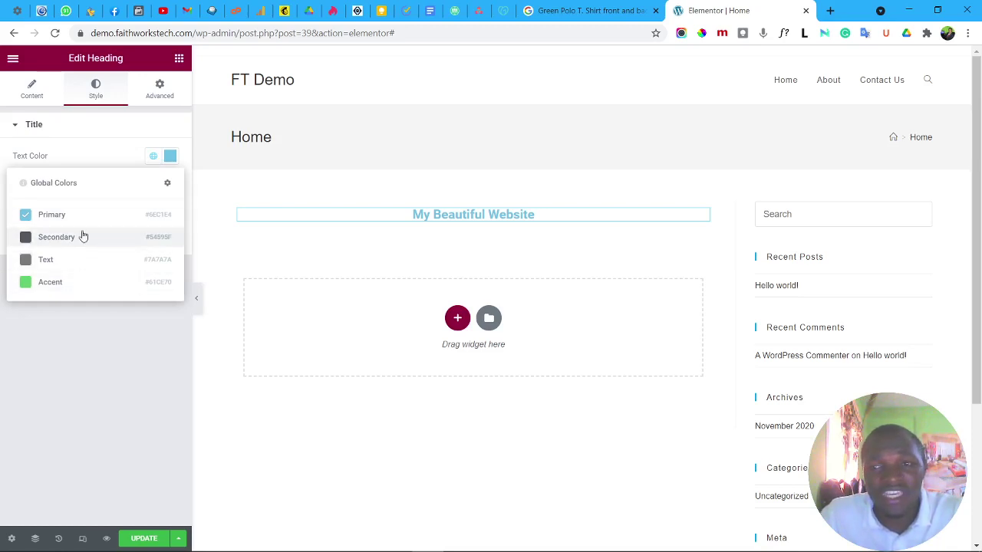
{"action": "left_click", "coordinate": [12, 61]}
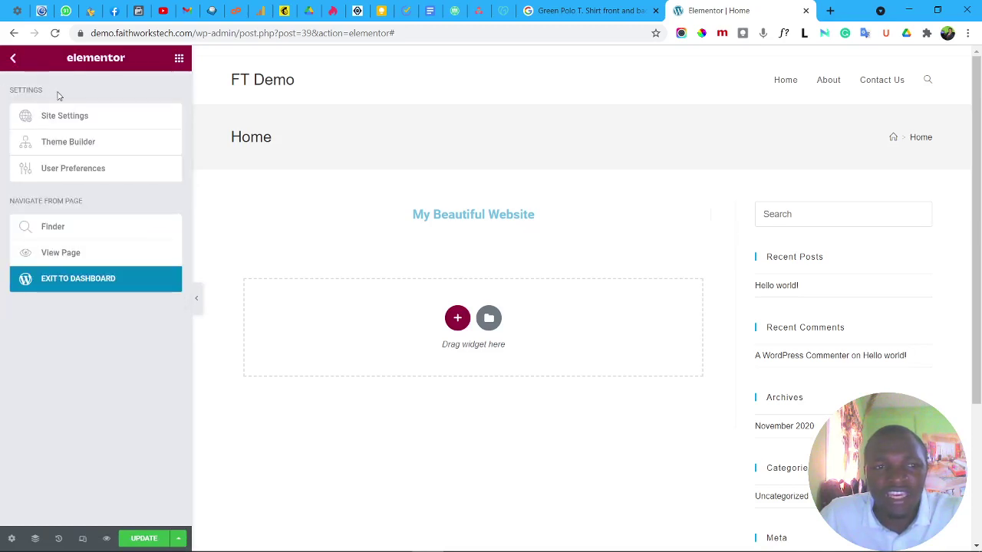
{"action": "left_click", "coordinate": [178, 60]}
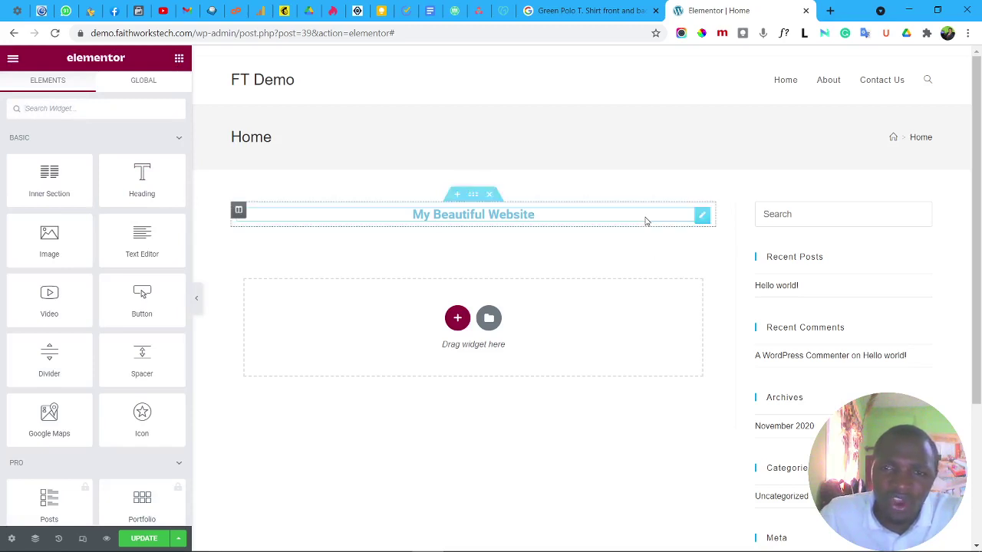
Reopen the heading for editing and apply the Secondary global color to its text.
{"action": "left_click", "coordinate": [704, 217]}
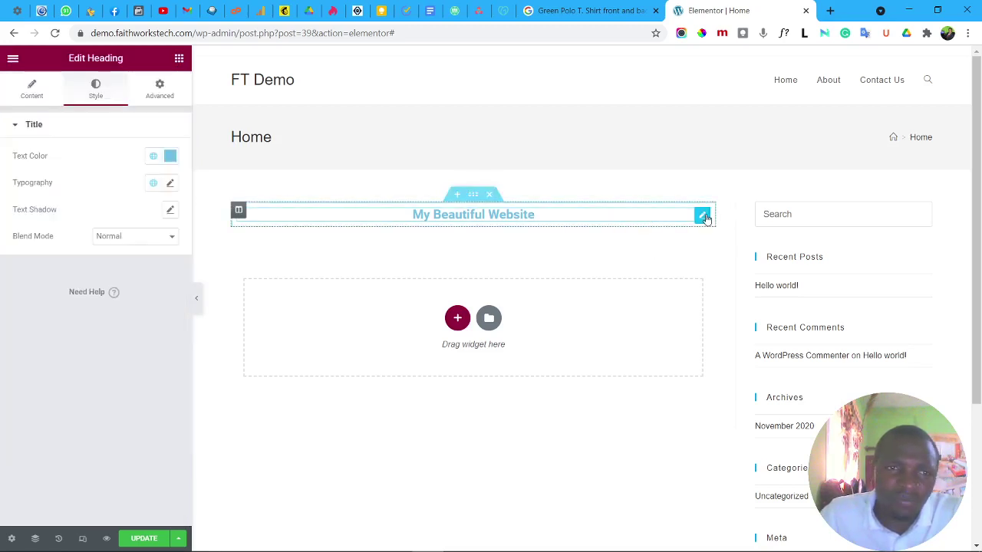
{"action": "left_click", "coordinate": [153, 157]}
{"action": "left_click", "coordinate": [49, 237]}
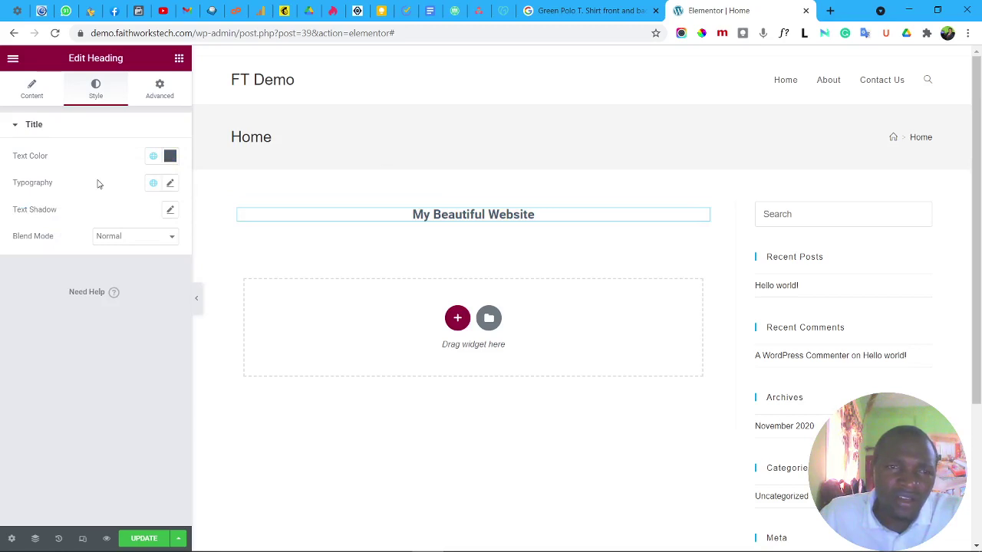
Give the heading text a custom bright blue color, #006FF4.
{"action": "left_click", "coordinate": [170, 158]}
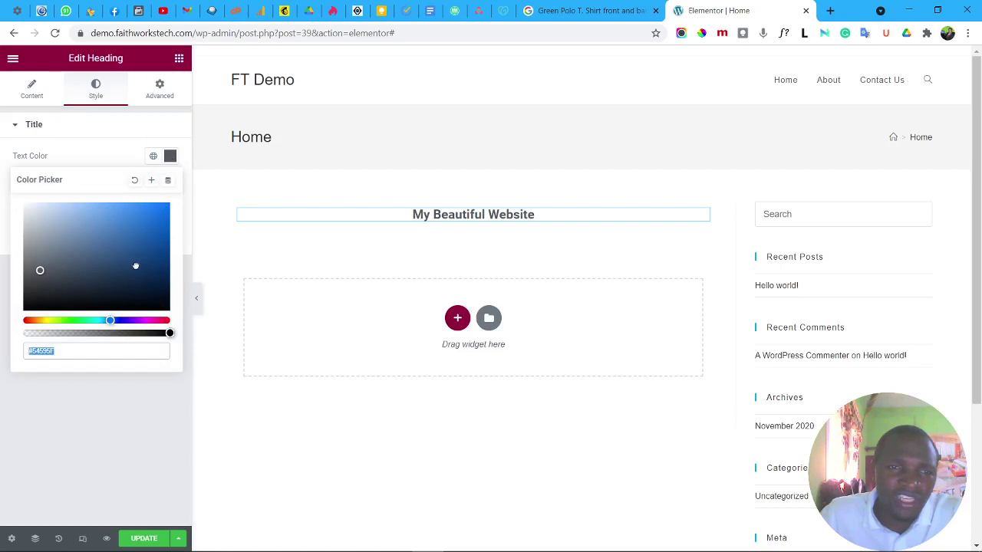
{"action": "left_click_drag", "start_coordinate": [136, 263], "coordinate": [184, 212]}
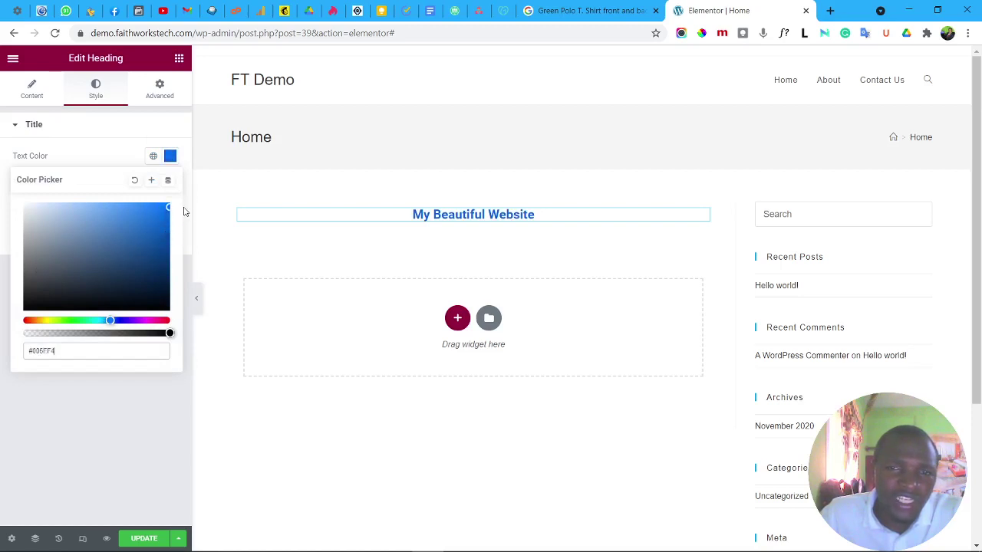
{"action": "left_click", "coordinate": [88, 164]}
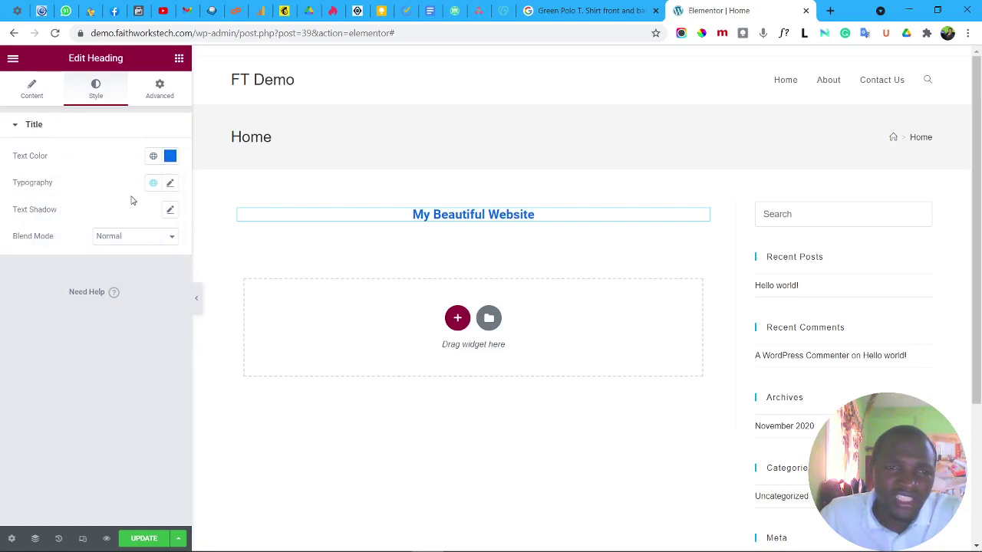
Set the heading's typography size to 48 px.
{"action": "left_click", "coordinate": [172, 183]}
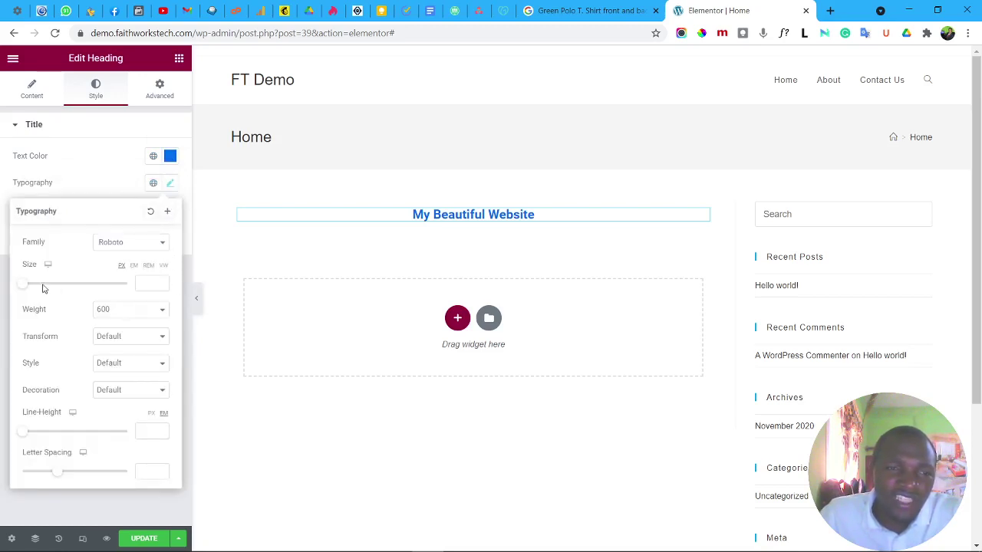
{"action": "left_click_drag", "start_coordinate": [27, 285], "coordinate": [52, 289]}
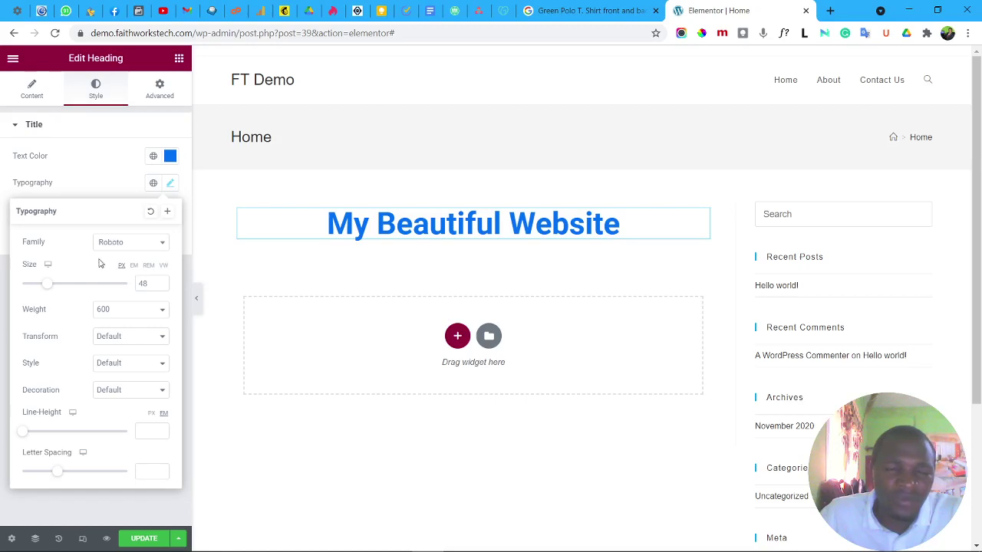
Set the heading's typography size to 36 px for mobile, and return to the desktop view.
{"action": "left_click", "coordinate": [48, 267]}
{"action": "left_click", "coordinate": [48, 279]}
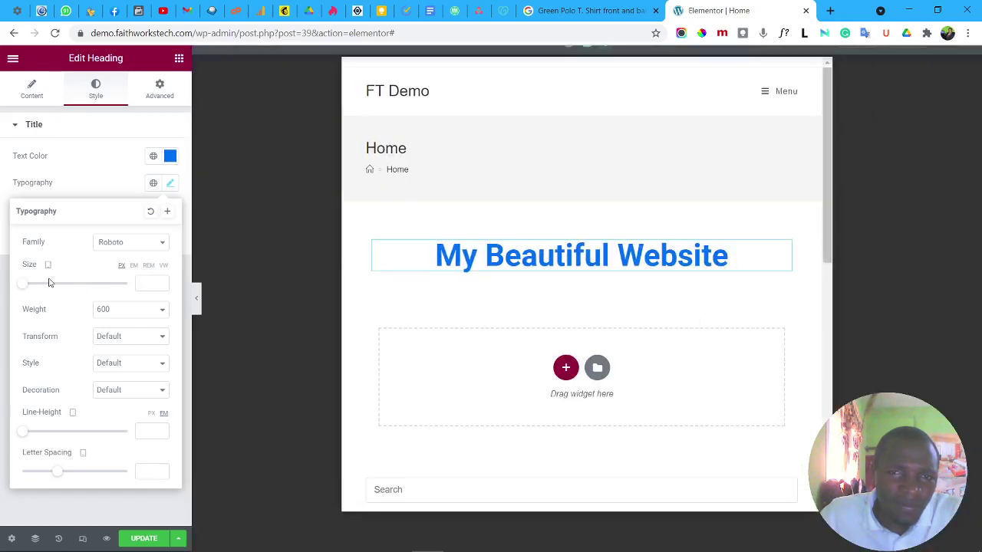
{"action": "left_click", "coordinate": [49, 265]}
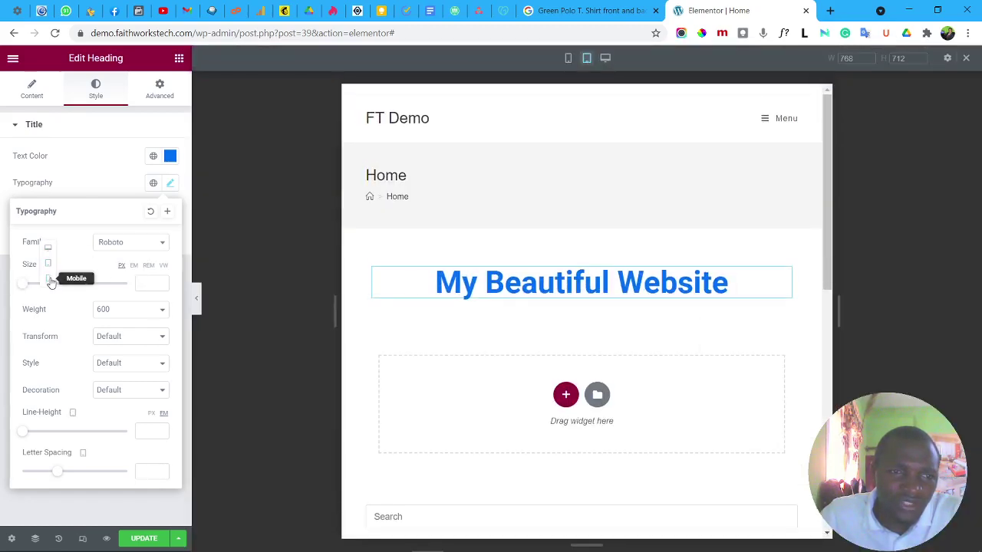
{"action": "left_click", "coordinate": [51, 282]}
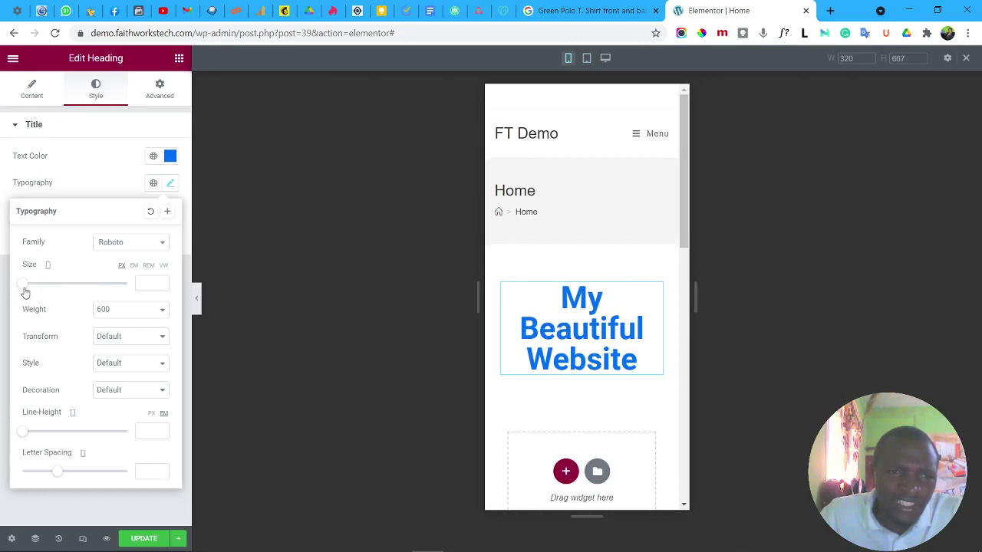
{"action": "left_click_drag", "start_coordinate": [26, 292], "coordinate": [42, 298]}
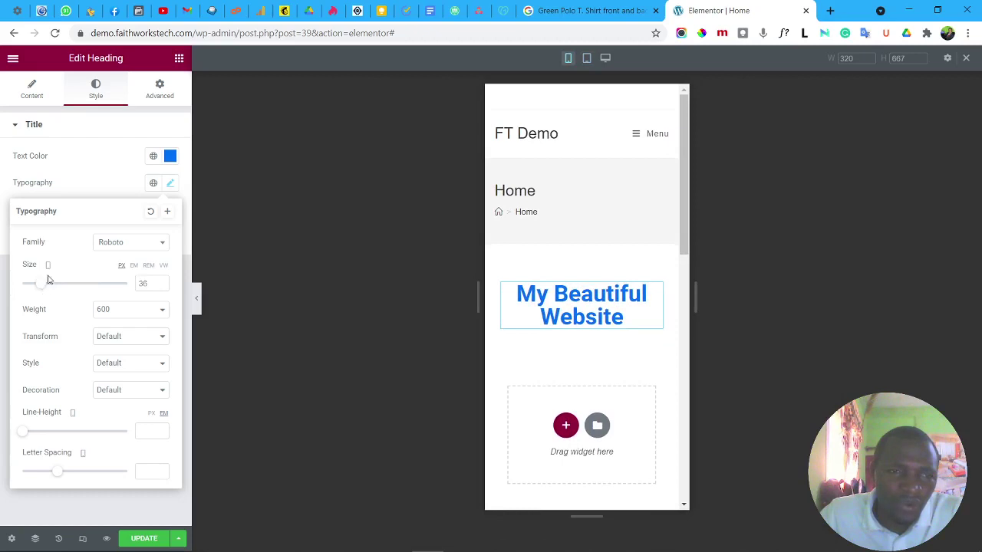
{"action": "mouse_move", "coordinate": [46, 267]}
{"action": "left_click", "coordinate": [48, 237]}
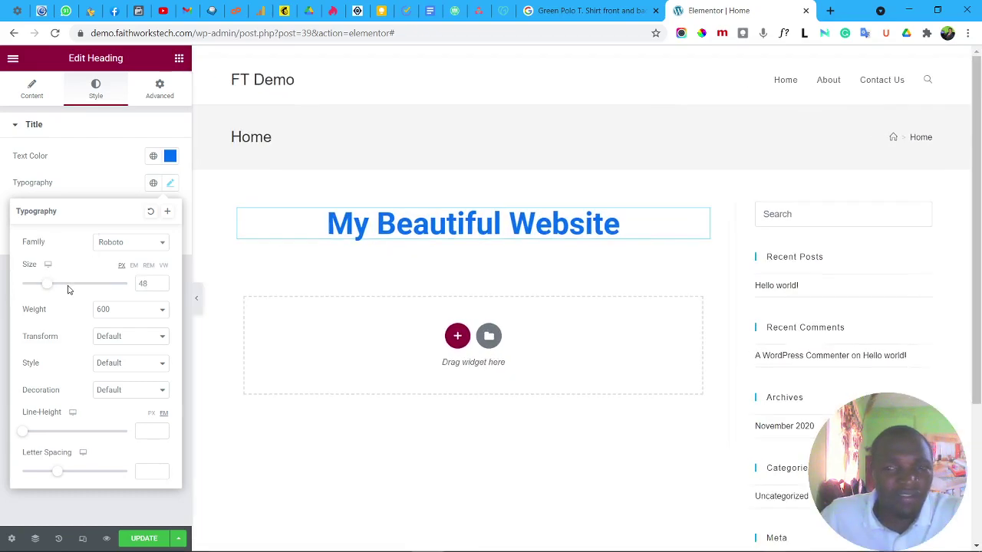
Try font weights 300, 100 and 900 on the heading, and settle on 700.
{"action": "left_click", "coordinate": [137, 307]}
{"action": "left_click", "coordinate": [126, 344]}
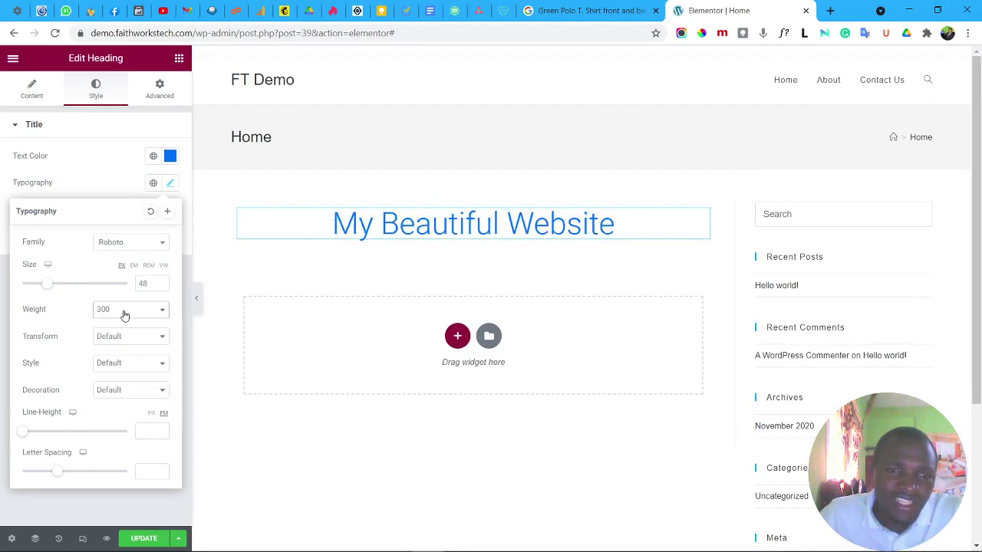
{"action": "left_click", "coordinate": [124, 311]}
{"action": "left_click", "coordinate": [128, 323]}
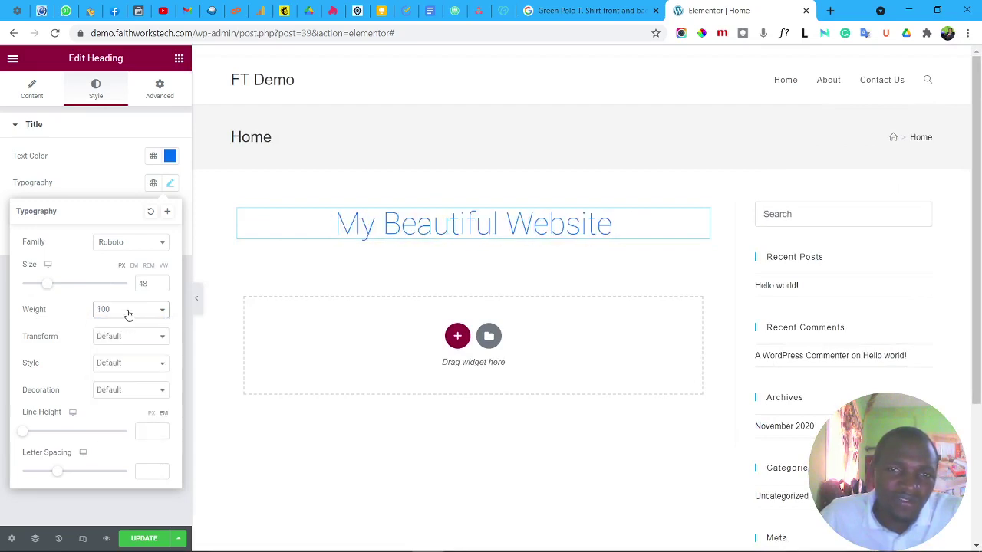
{"action": "left_click", "coordinate": [128, 311]}
{"action": "left_click", "coordinate": [130, 403]}
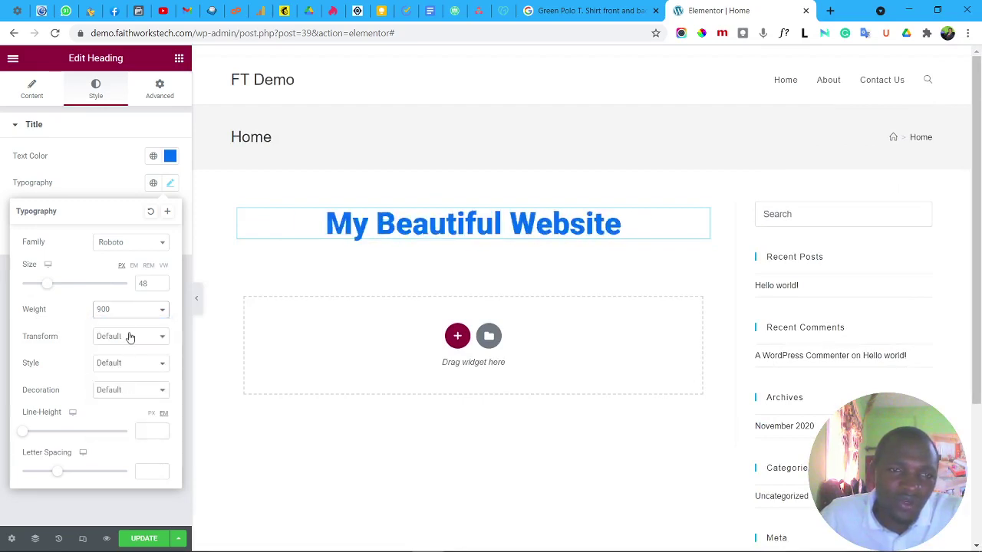
{"action": "left_click", "coordinate": [128, 313]}
{"action": "left_click", "coordinate": [127, 384]}
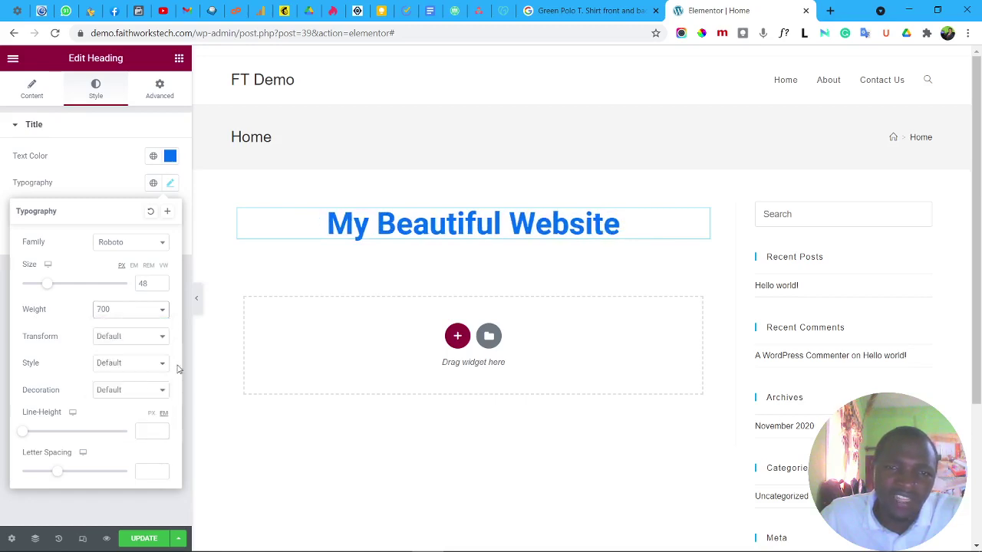
Try the Uppercase and Capitalize text transforms on the heading, restore Default, and close the typography settings.
{"action": "left_click", "coordinate": [109, 341]}
{"action": "left_click", "coordinate": [117, 358]}
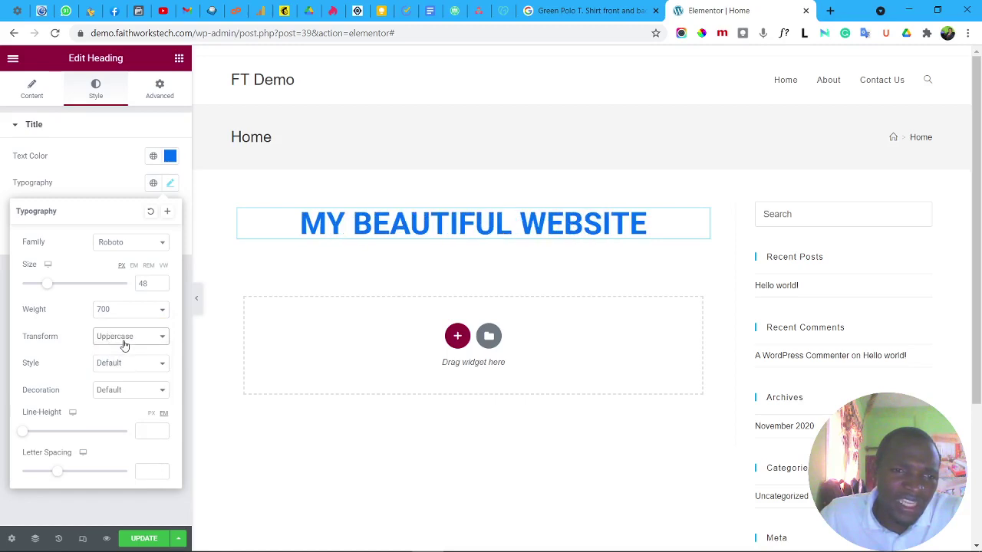
{"action": "left_click", "coordinate": [122, 341]}
{"action": "left_click", "coordinate": [115, 379]}
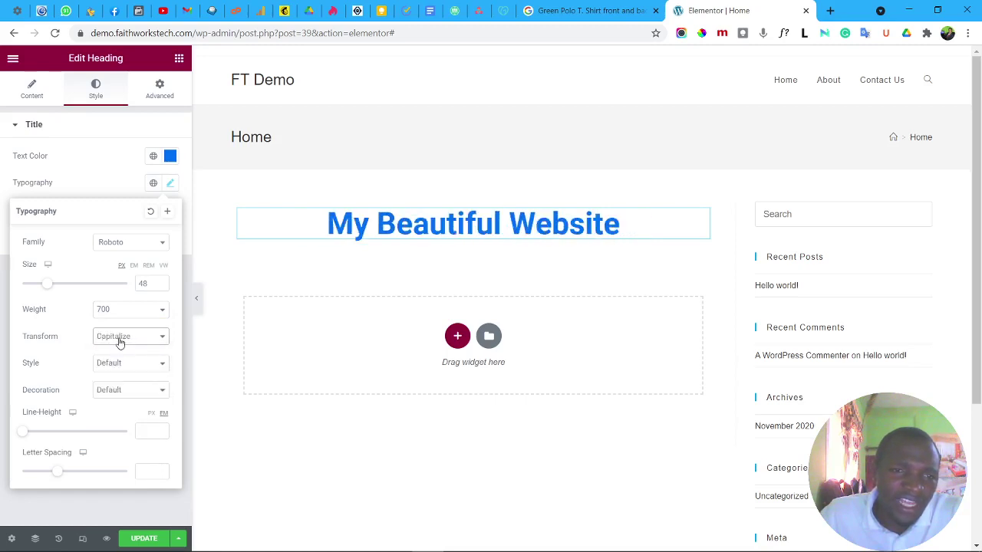
{"action": "left_click", "coordinate": [121, 339]}
{"action": "left_click", "coordinate": [120, 349]}
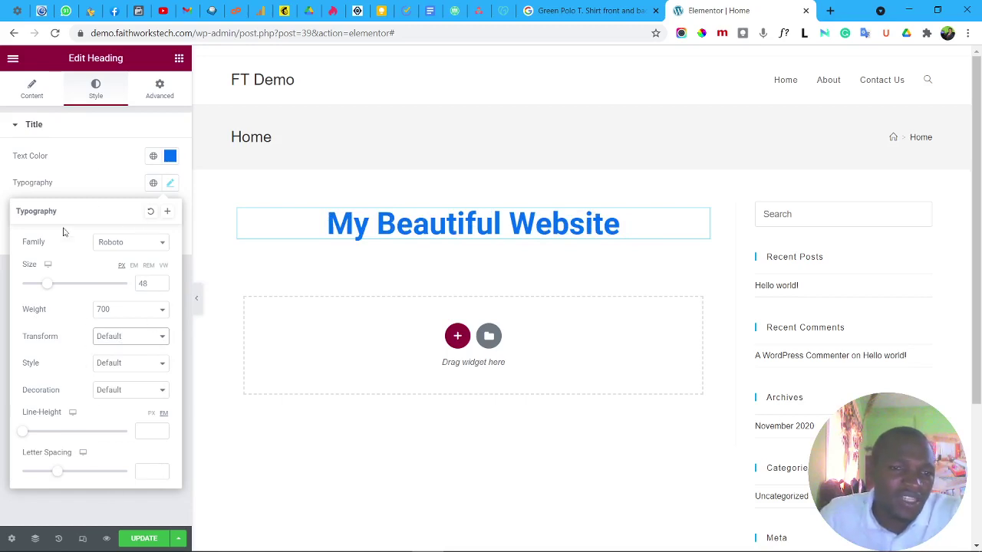
{"action": "left_click", "coordinate": [102, 187]}
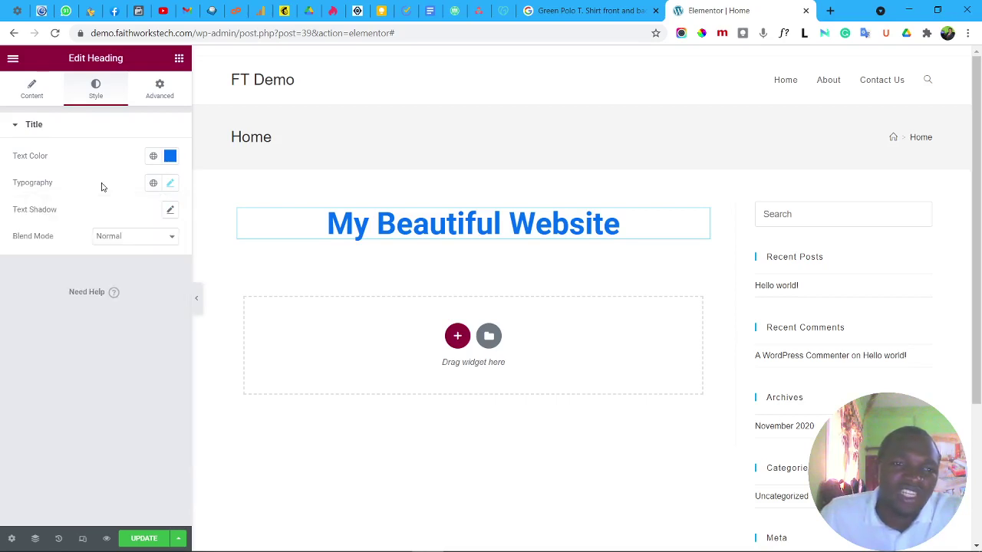
Give the heading a linked margin of 31 px on all four sides.
{"action": "left_click", "coordinate": [168, 99]}
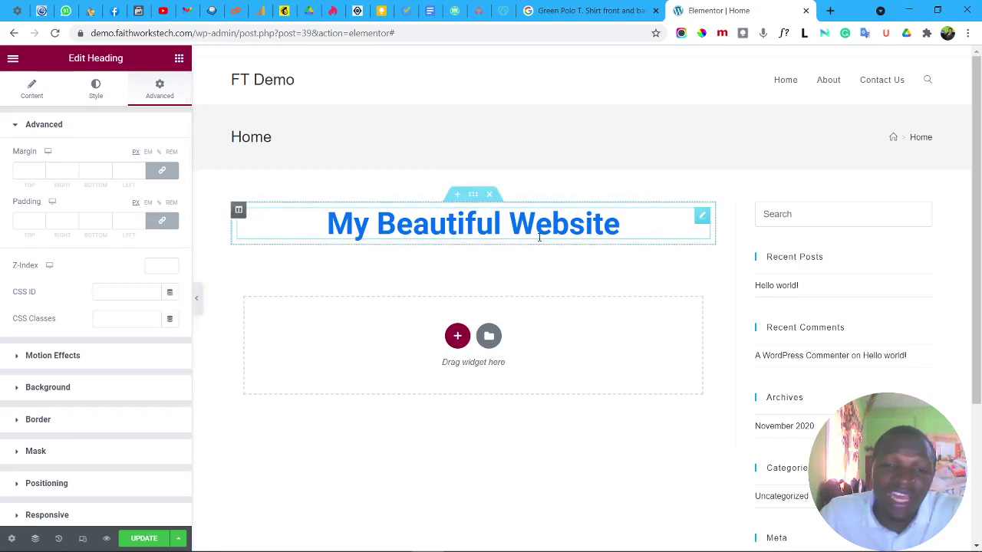
{"action": "left_click", "coordinate": [140, 169]}
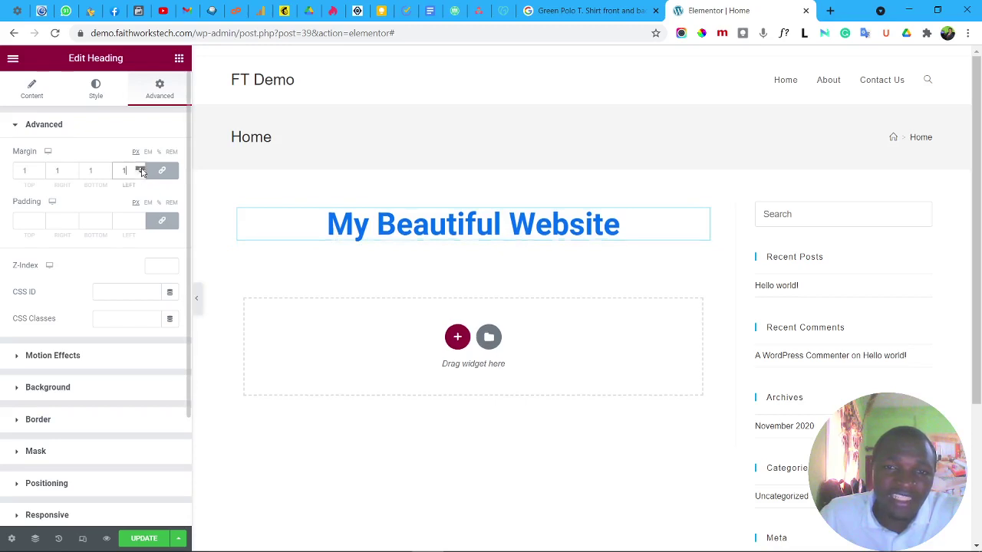
{"action": "left_click_drag", "start_coordinate": [140, 171], "coordinate": [140, 170]}
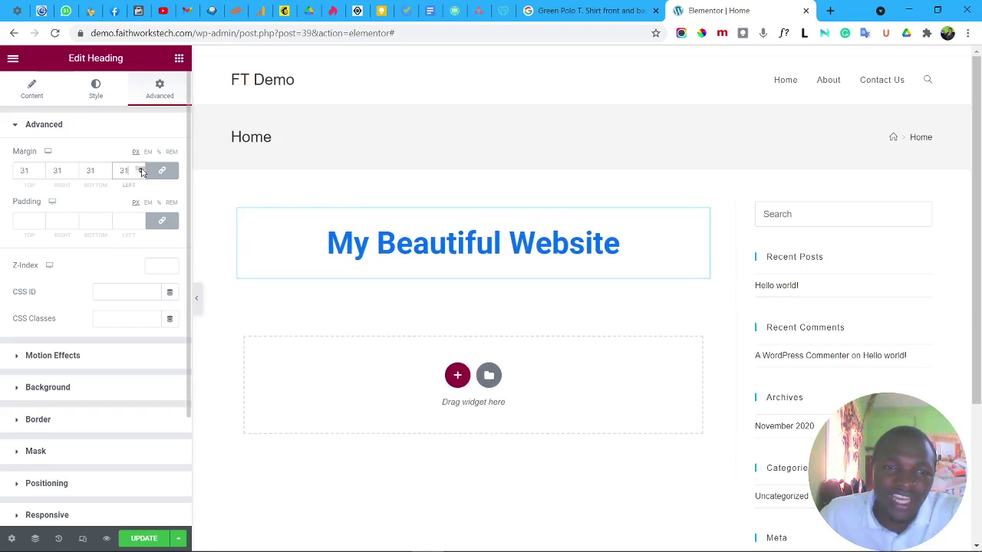
Give the heading 22 px padding on all sides, unlink the values, and set the top and bottom padding to 5 px.
{"action": "left_click_drag", "start_coordinate": [138, 221], "coordinate": [139, 222]}
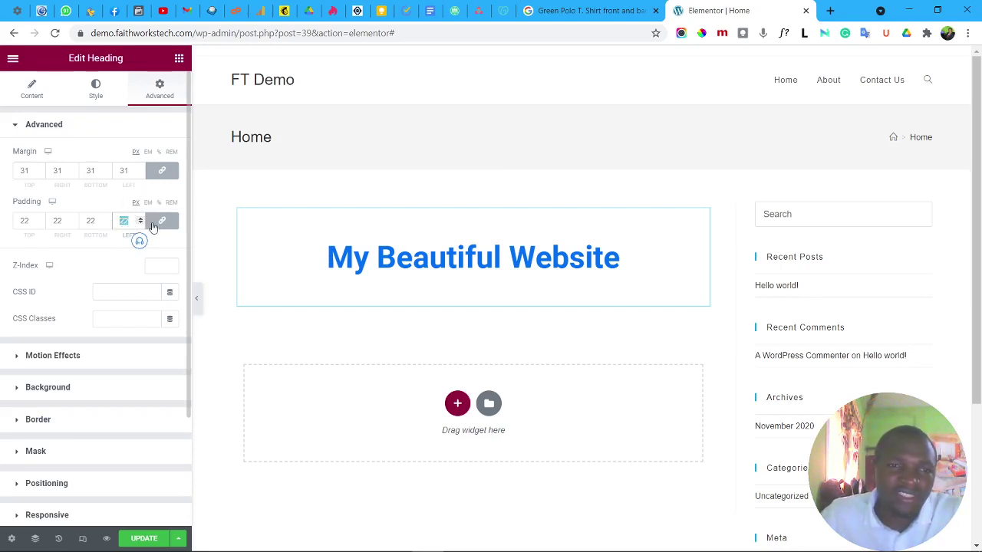
{"action": "left_click", "coordinate": [161, 224]}
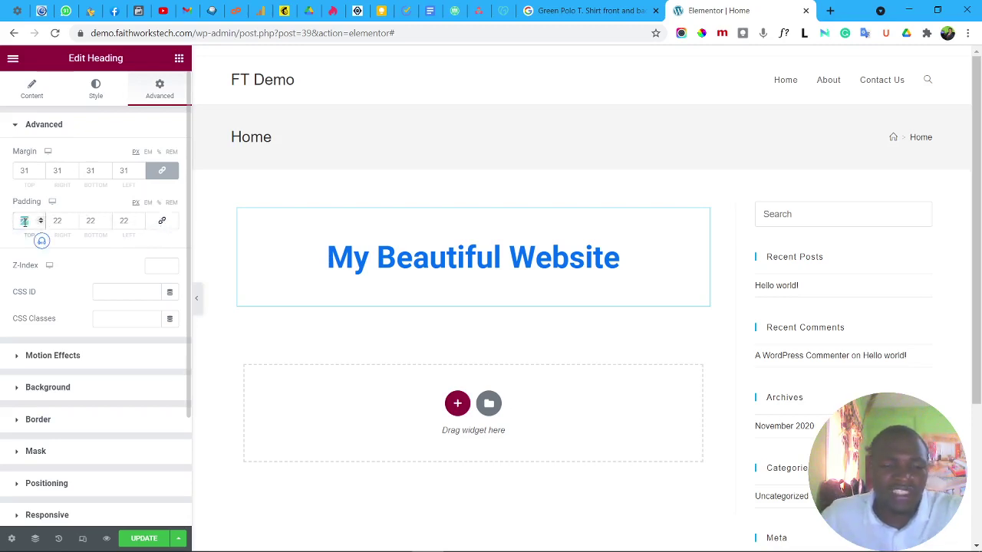
{"action": "type", "text": "8"}
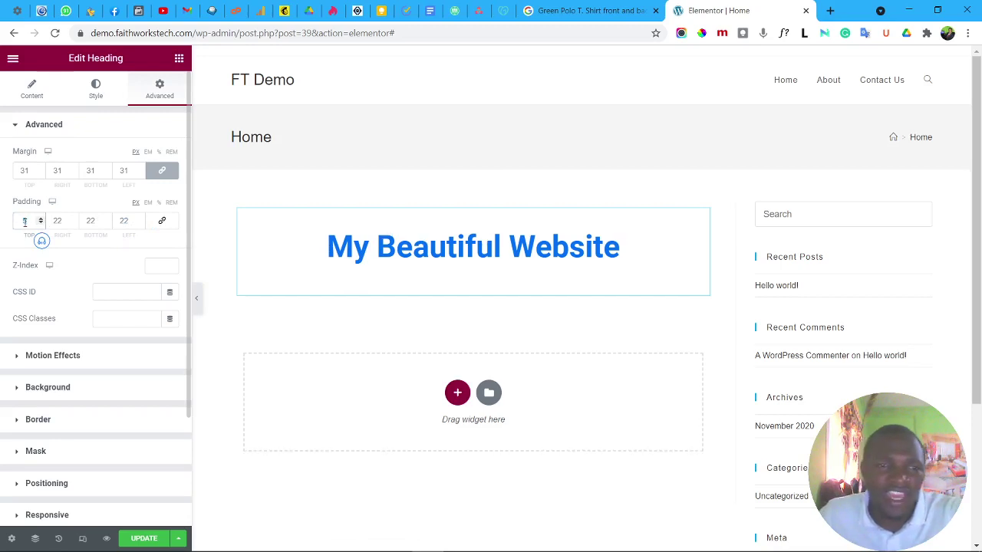
{"action": "double_click", "coordinate": [96, 220]}
{"action": "type", "text": "5"}
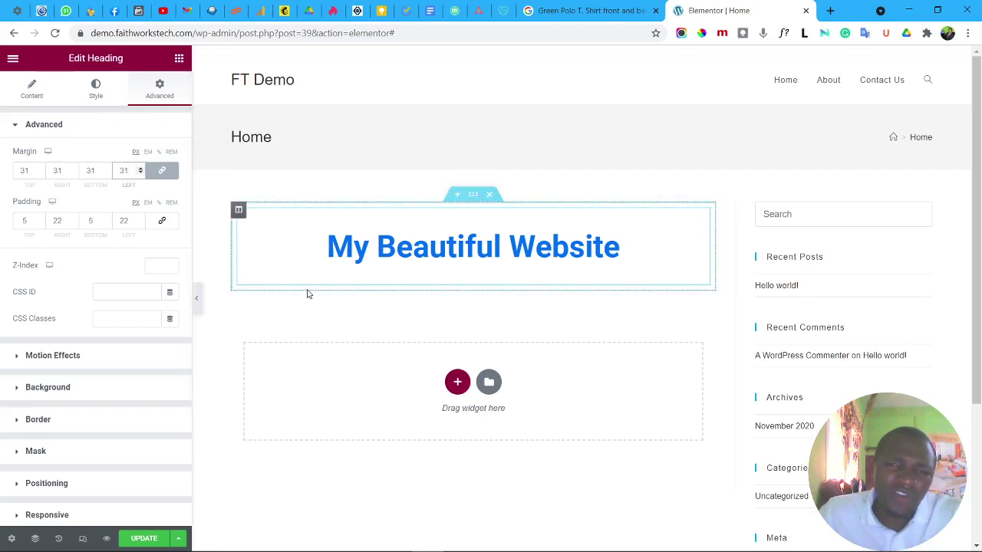
Add an Image widget directly below the "My Beautiful Website" heading in the same section.
{"action": "left_click", "coordinate": [179, 59]}
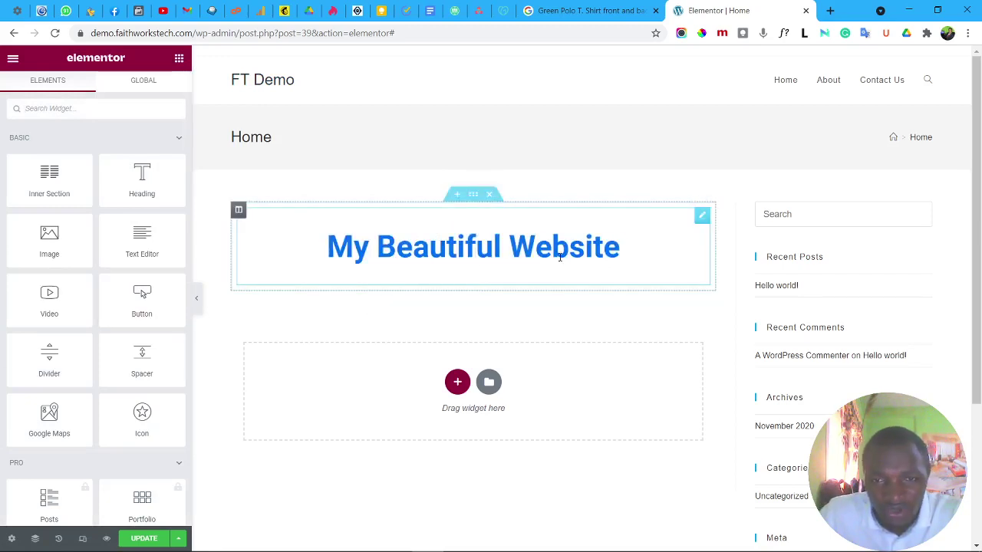
{"action": "left_click", "coordinate": [704, 218]}
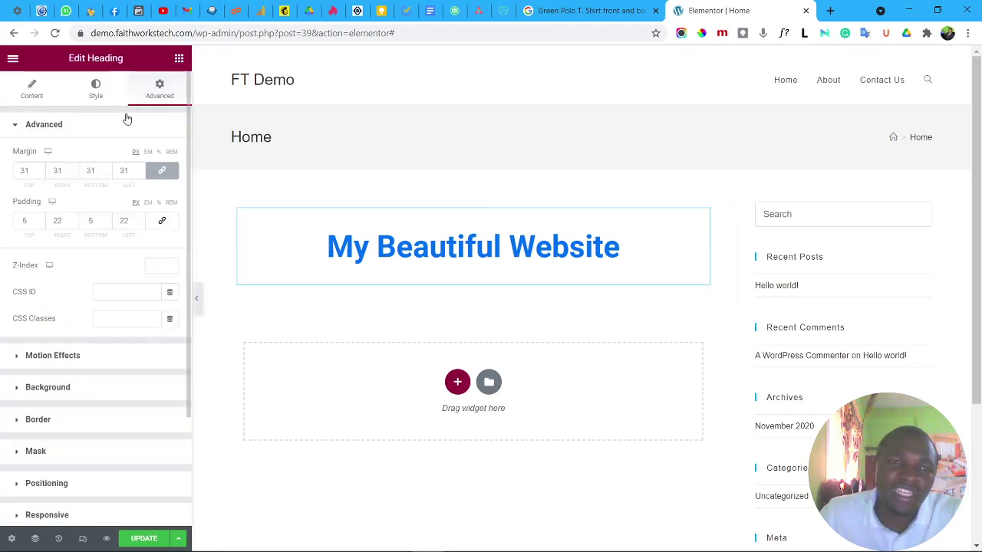
{"action": "left_click", "coordinate": [179, 60]}
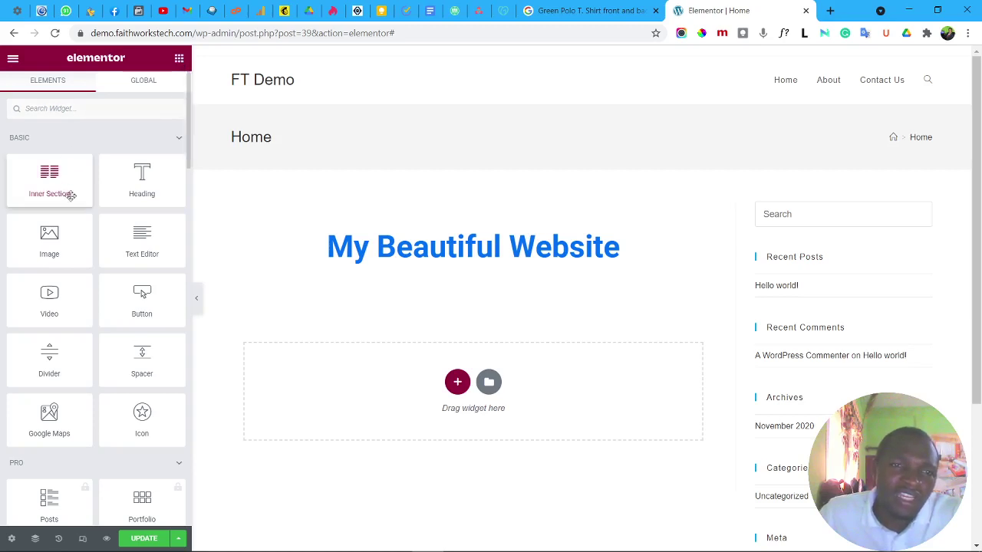
{"action": "left_click_drag", "start_coordinate": [47, 243], "coordinate": [440, 260]}
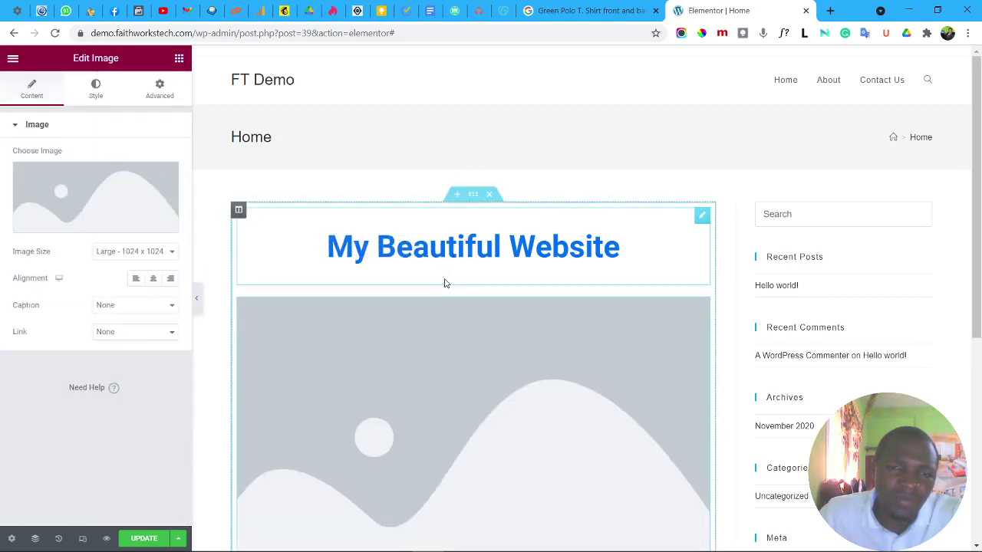
{"action": "scroll", "coordinate": [445, 283], "scroll_direction": "down", "scroll_amount": 2}
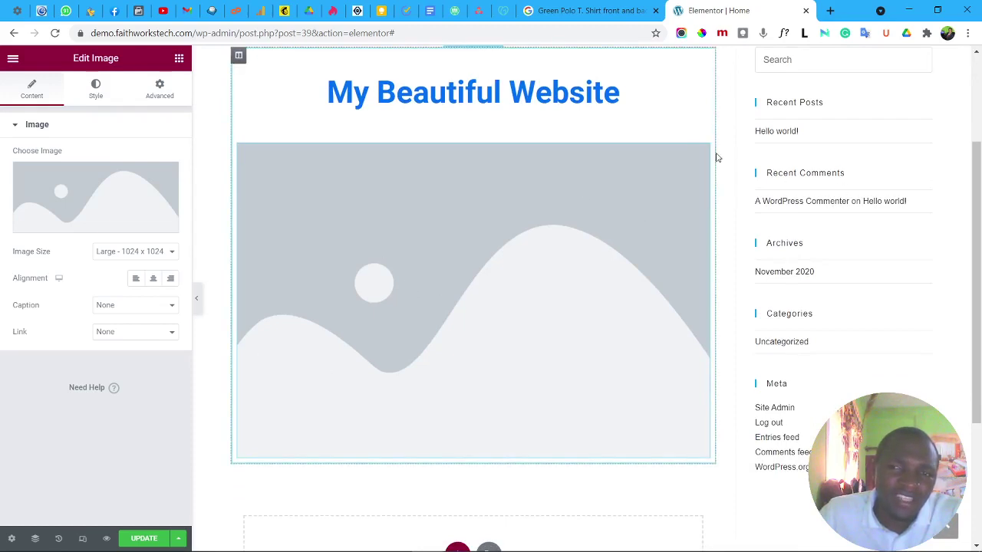
Fill the Image widget with contact-support11-Copy.jpg from the media library.
{"action": "mouse_move", "coordinate": [63, 194]}
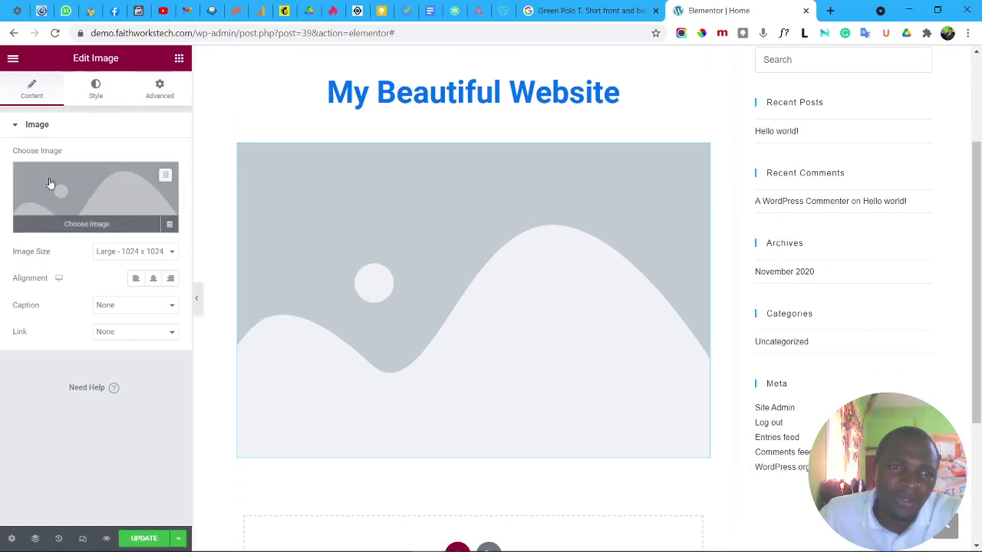
{"action": "left_click", "coordinate": [92, 198]}
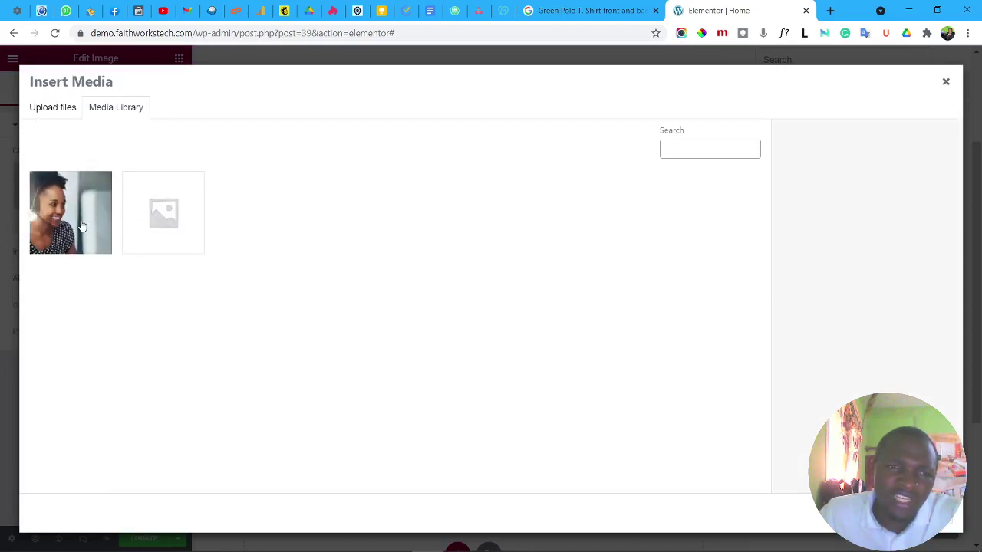
{"action": "left_click", "coordinate": [81, 226]}
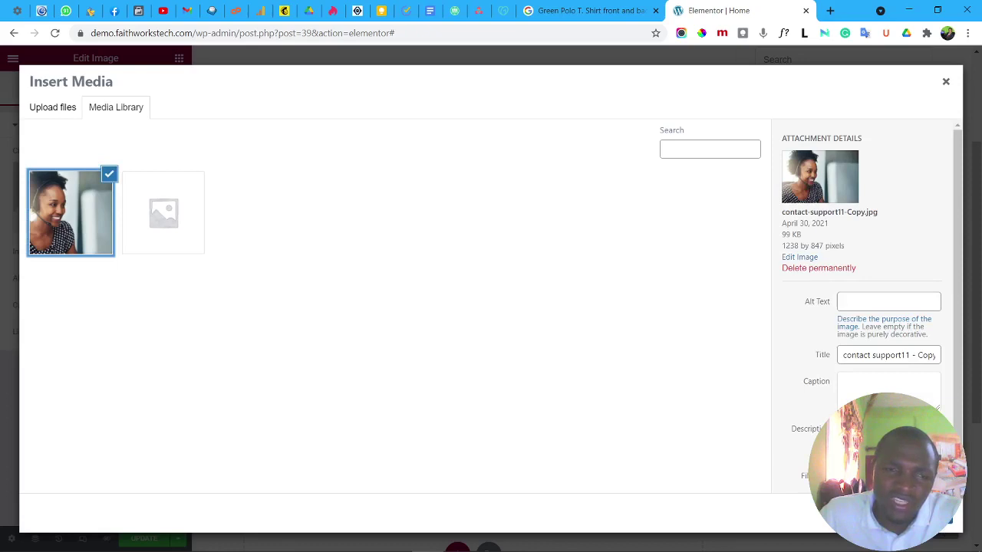
{"action": "left_click", "coordinate": [928, 518]}
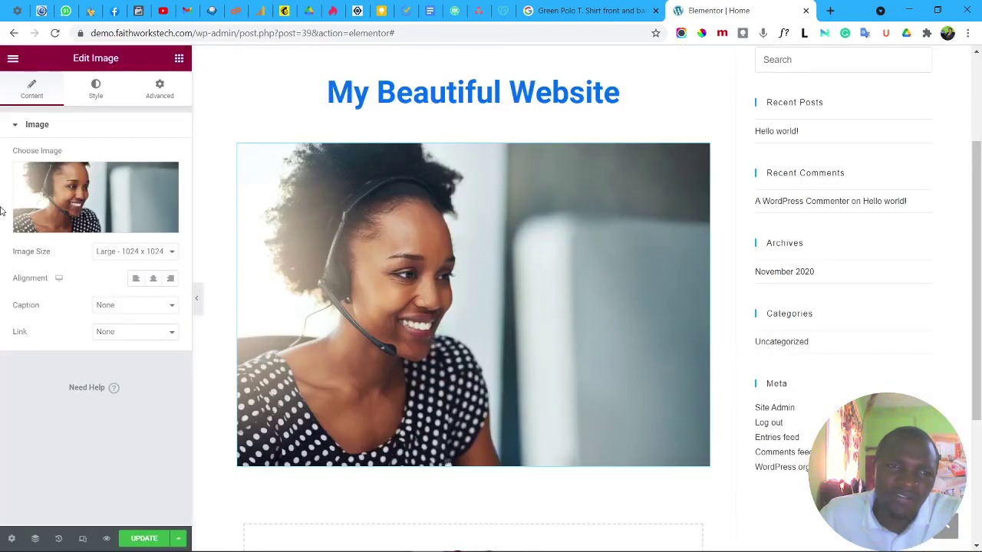
Upload "contact support112 - Copy.jpg" from the computer and insert it as the Image widget's picture.
{"action": "left_click", "coordinate": [52, 206]}
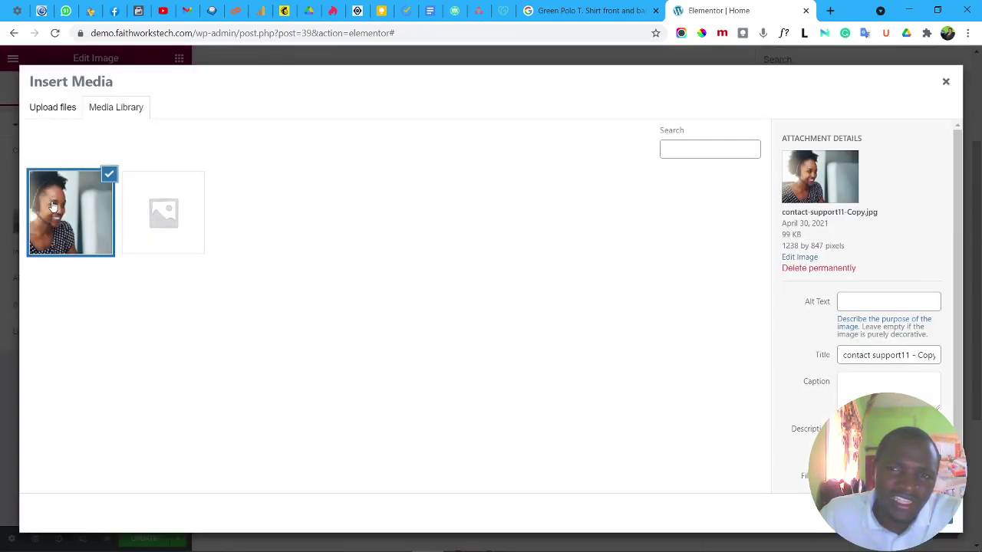
{"action": "left_click", "coordinate": [52, 111]}
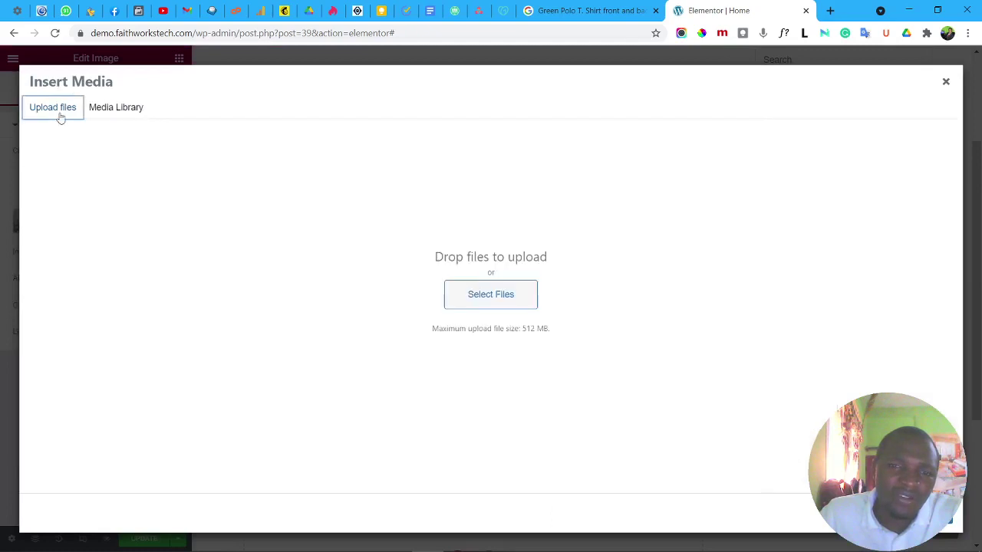
{"action": "left_click", "coordinate": [458, 304]}
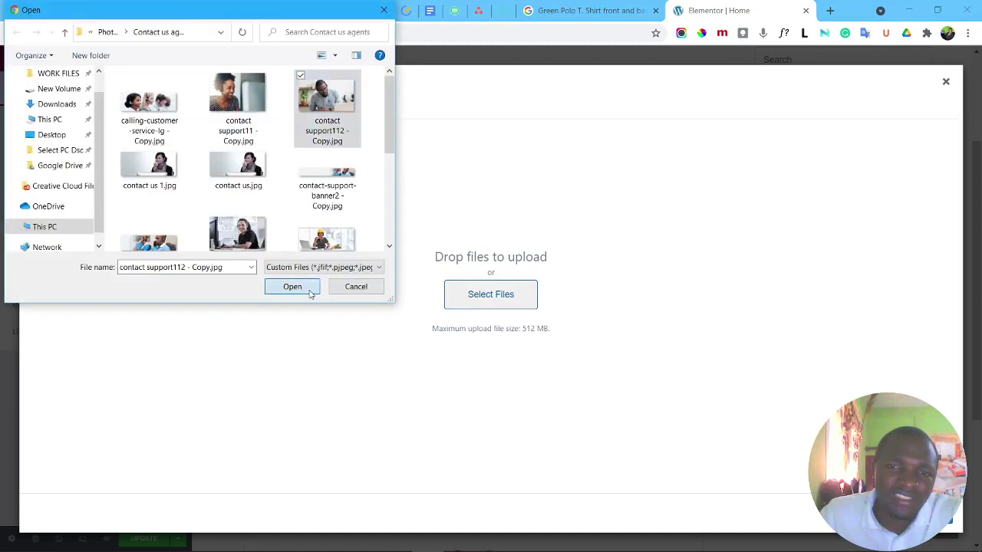
{"action": "left_click", "coordinate": [293, 286]}
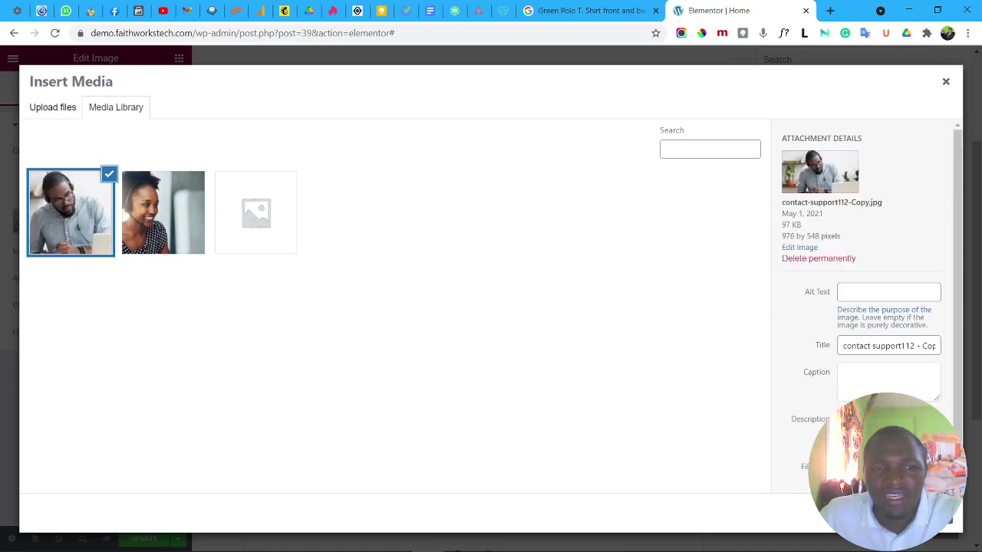
{"action": "left_click", "coordinate": [916, 512]}
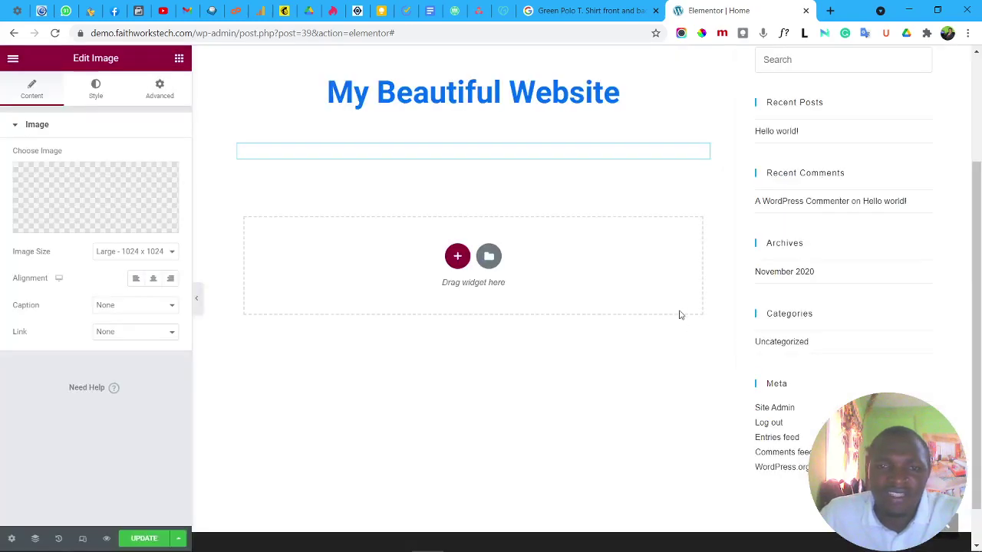
{"action": "scroll", "coordinate": [429, 227], "scroll_direction": "down", "scroll_amount": 2}
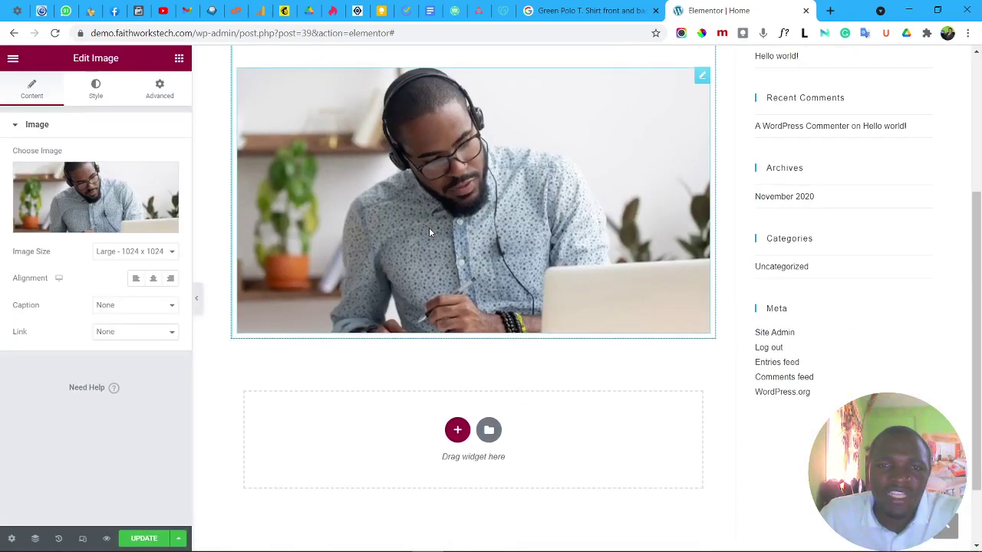
Set the image size to Medium Large - 768 x 0 and the image's width to 71%.
{"action": "scroll", "coordinate": [429, 227], "scroll_direction": "up", "scroll_amount": 4}
{"action": "scroll", "coordinate": [429, 228], "scroll_direction": "down", "scroll_amount": 2}
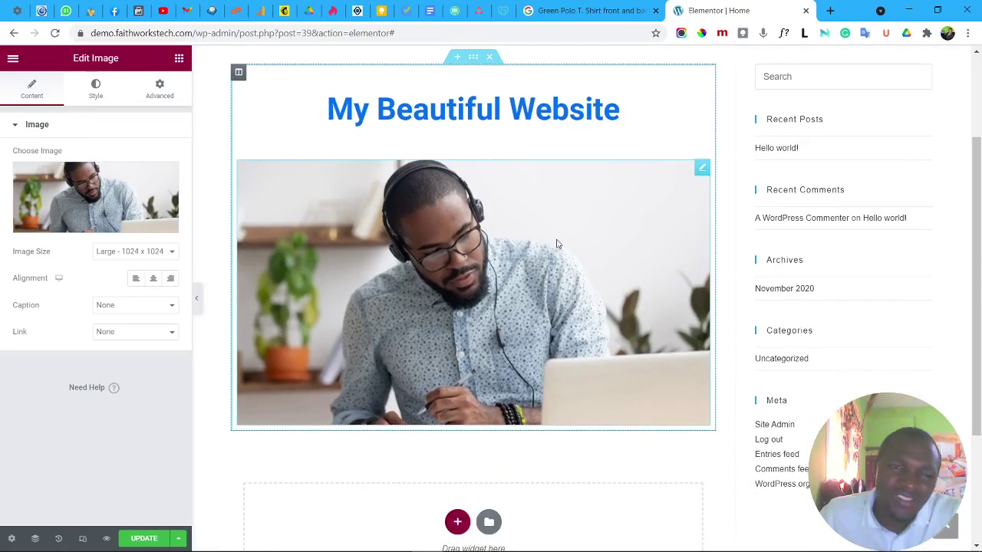
{"action": "left_click", "coordinate": [145, 256]}
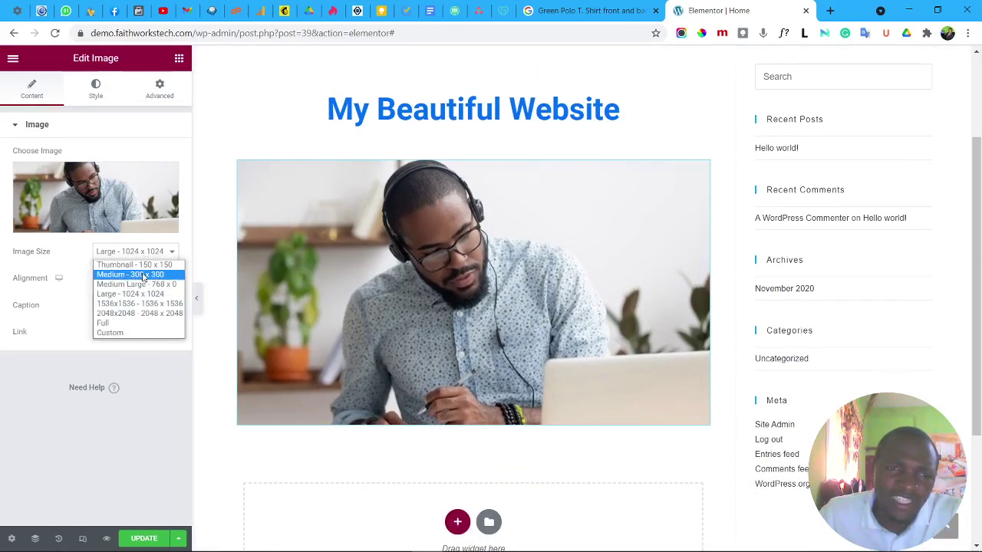
{"action": "left_click", "coordinate": [137, 284]}
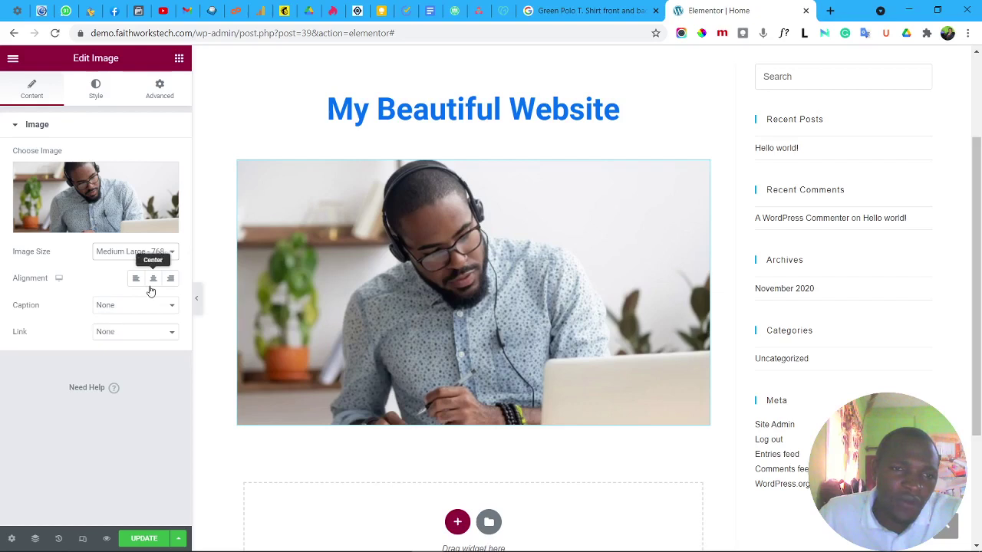
{"action": "left_click", "coordinate": [101, 92]}
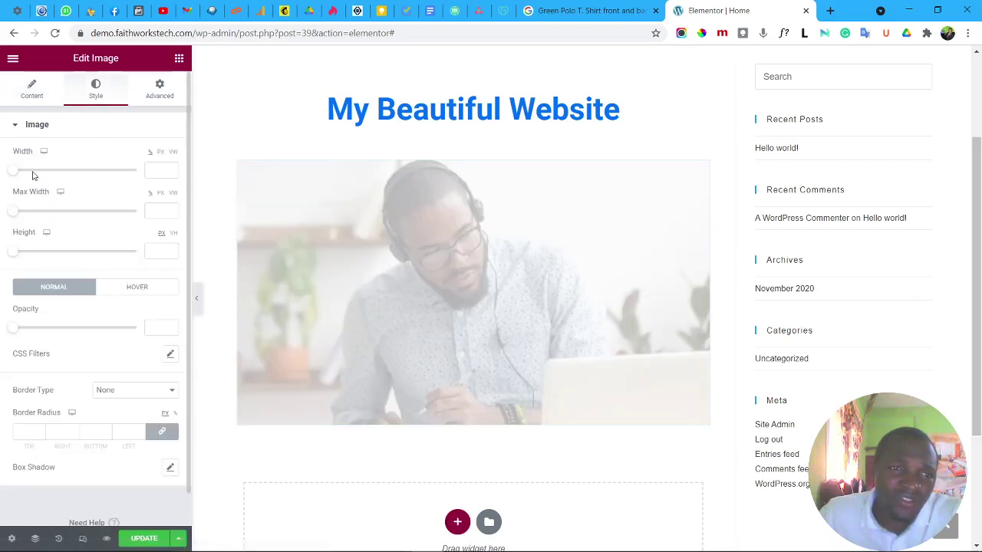
{"action": "left_click_drag", "start_coordinate": [15, 172], "coordinate": [100, 172]}
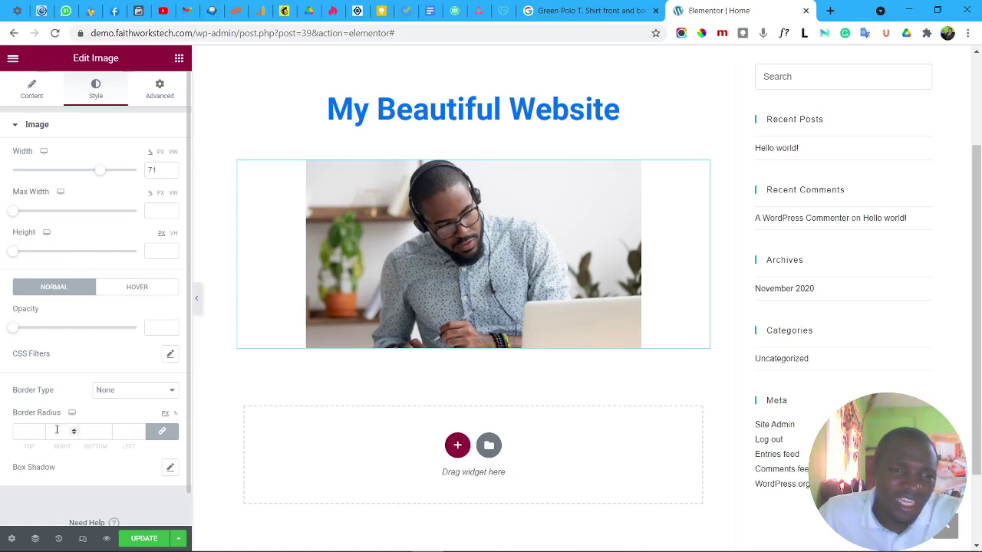
Try a 333 px border radius on all corners of the image, and clear the radius values.
{"action": "left_click", "coordinate": [106, 430]}
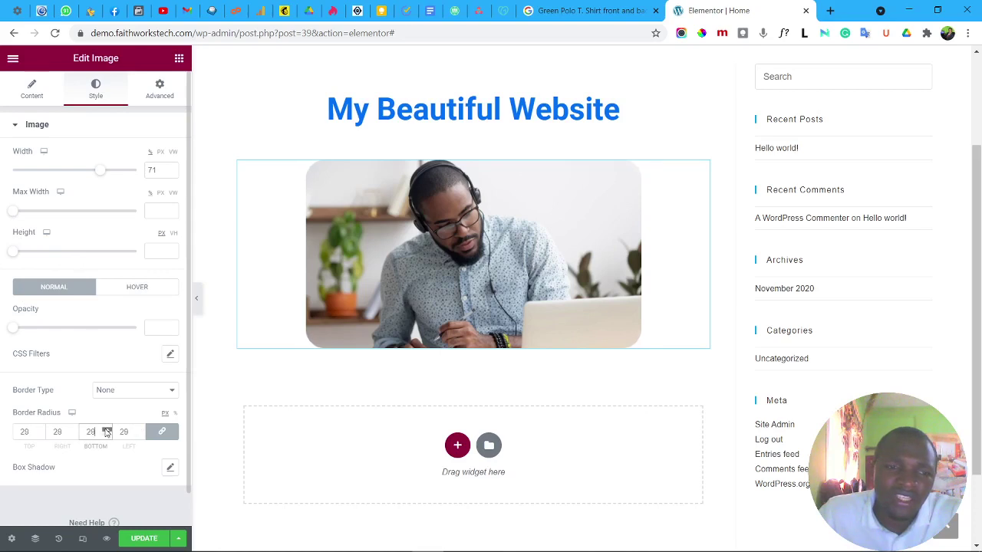
{"action": "left_click_drag", "start_coordinate": [107, 432], "coordinate": [107, 432]}
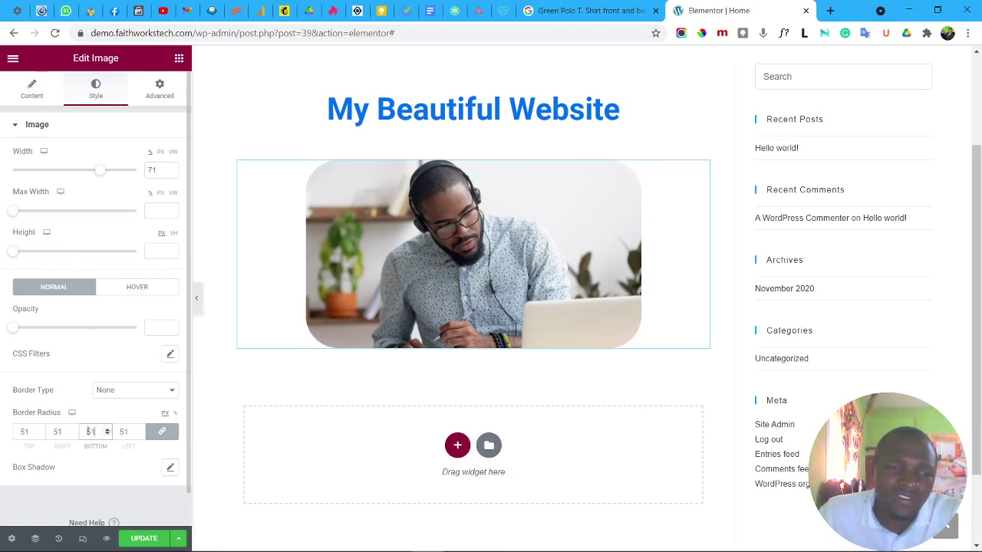
{"action": "double_click", "coordinate": [89, 432]}
{"action": "type", "text": "333"}
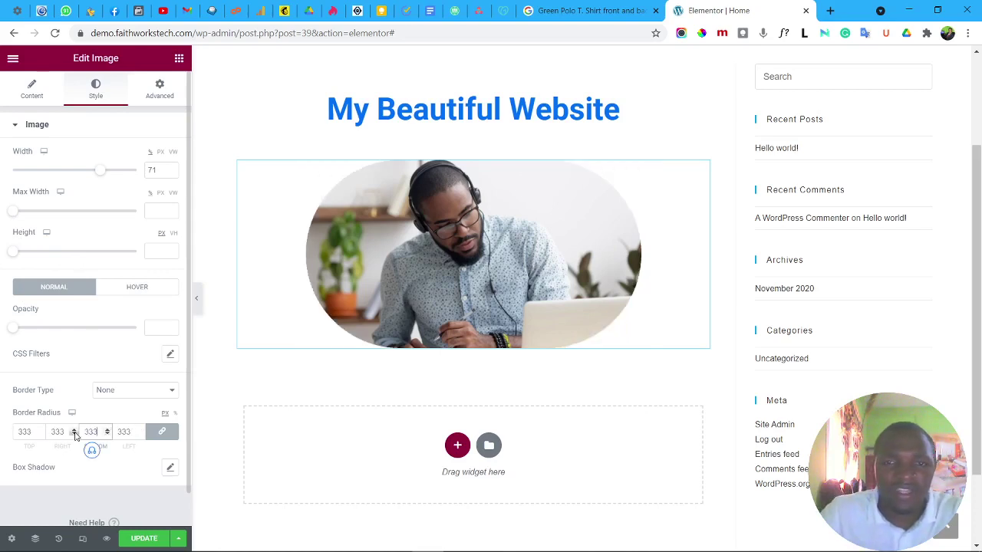
{"action": "left_click", "coordinate": [74, 434]}
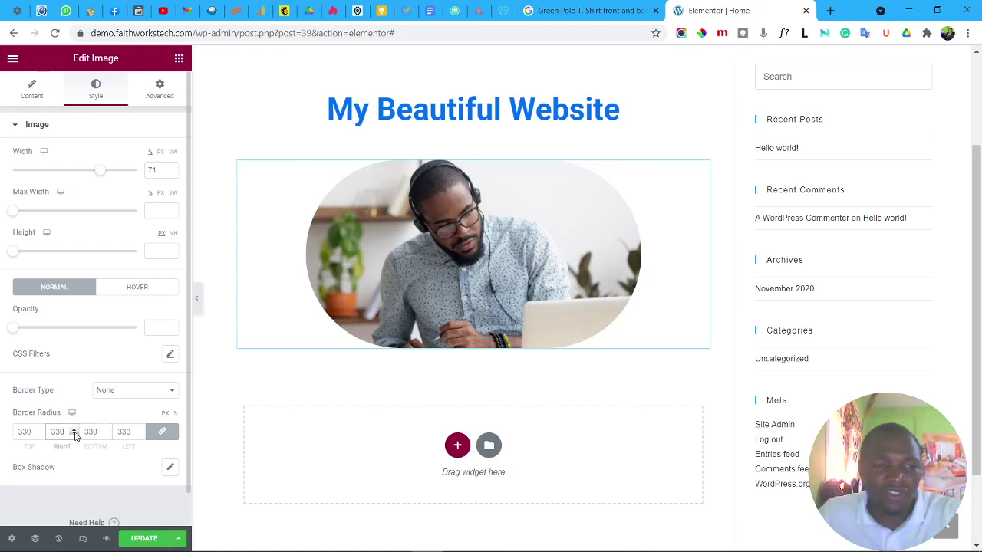
{"action": "key", "text": "BackSpace"}
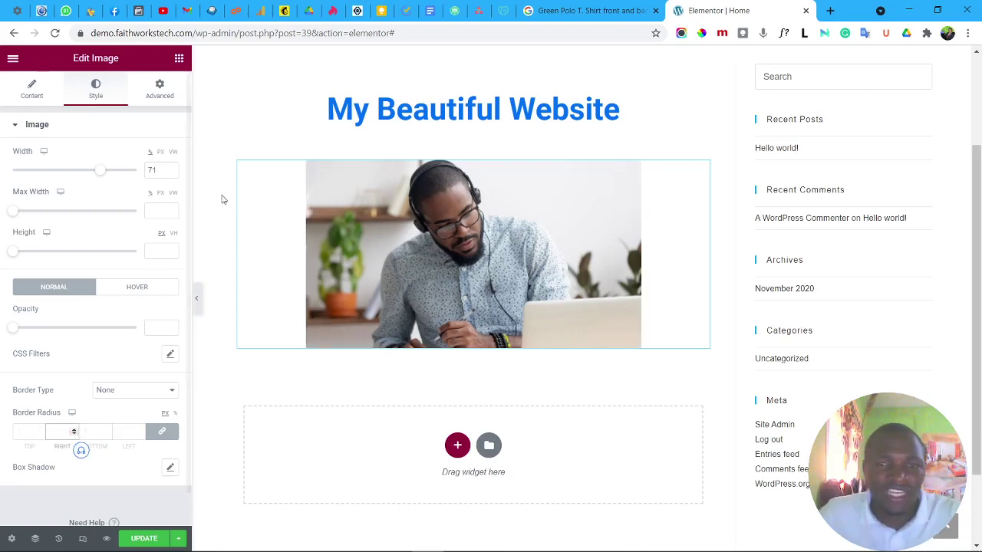
Set the image's margin to 13 px on all sides, and try a 7 px padding before clearing it.
{"action": "left_click", "coordinate": [161, 90]}
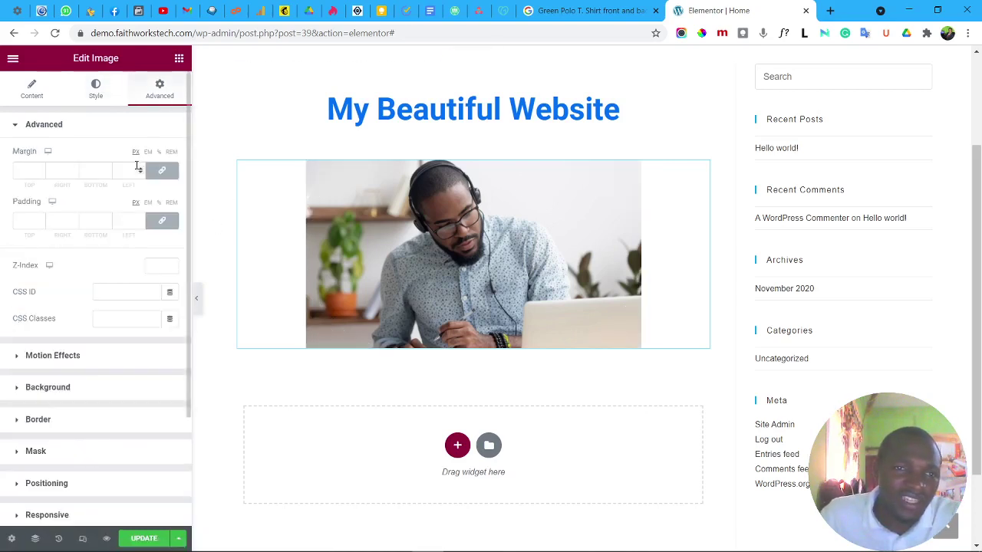
{"action": "left_click", "coordinate": [141, 170]}
{"action": "type", "text": "5"}
{"action": "left_click", "coordinate": [140, 168]}
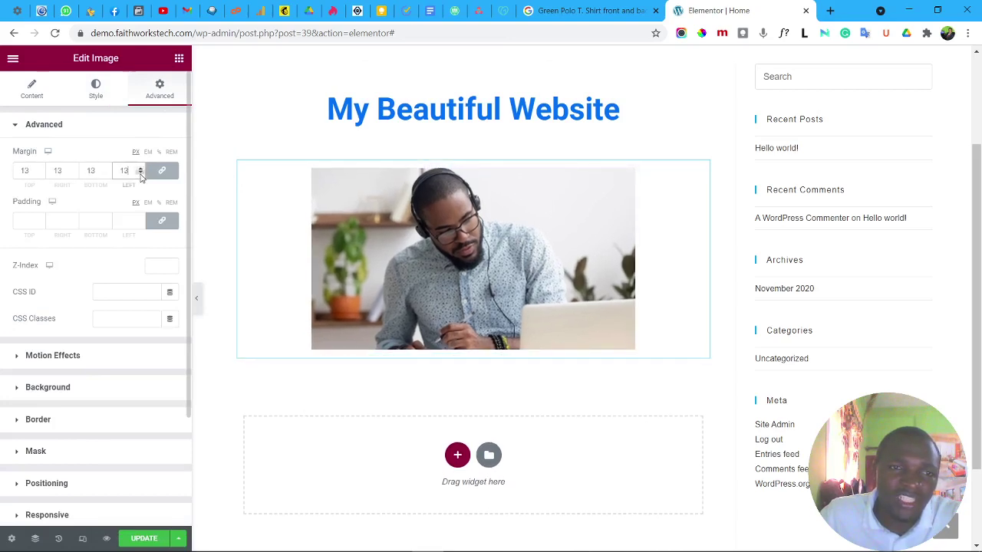
{"action": "left_click", "coordinate": [141, 218]}
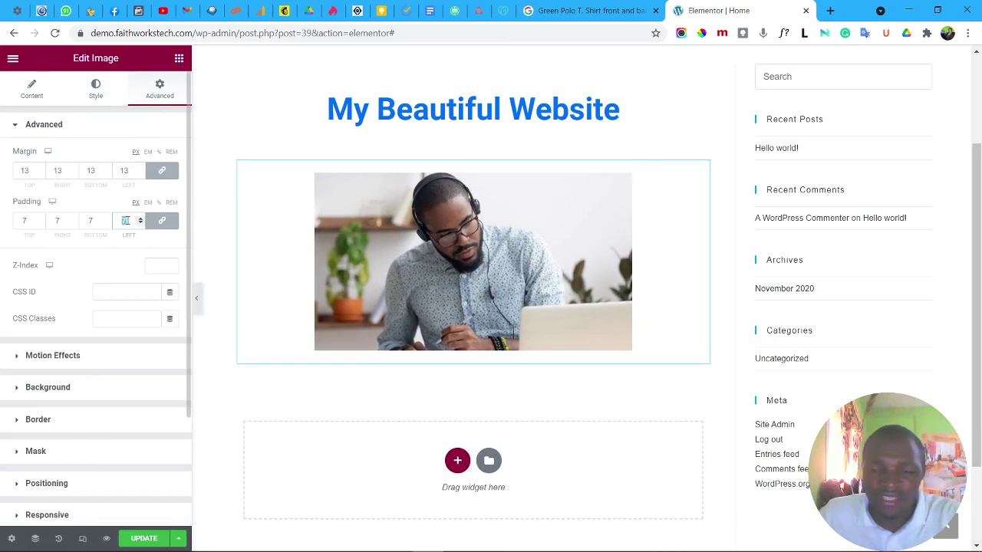
{"action": "key", "text": "BackSpace"}
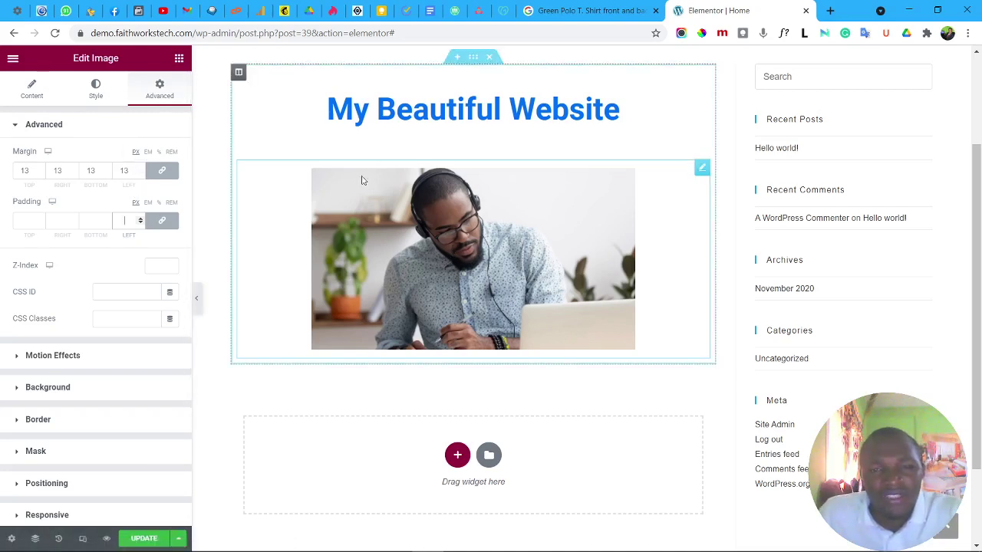
Try CSS filters on the image with saturation 123 and hue 112, and reset the filters to default.
{"action": "left_click", "coordinate": [42, 91]}
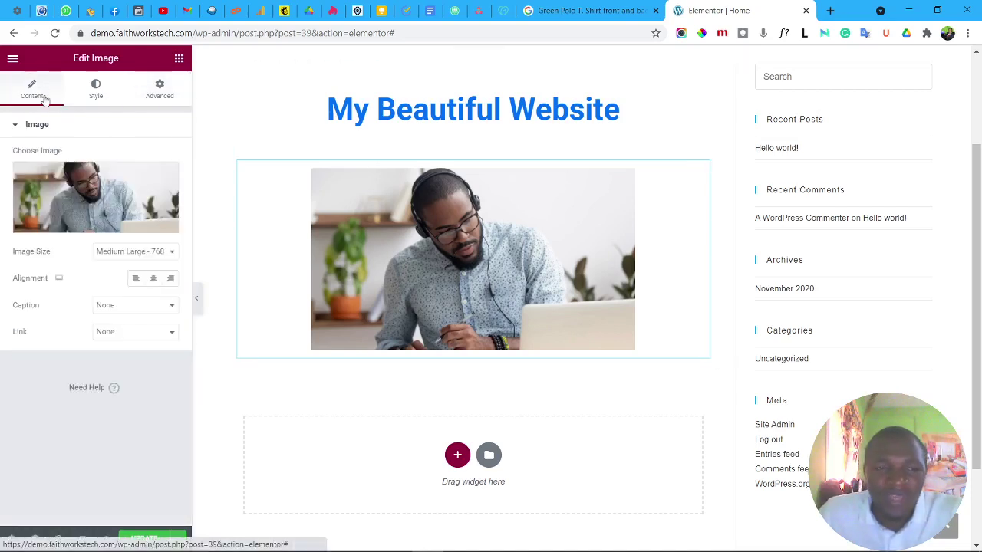
{"action": "left_click", "coordinate": [101, 87]}
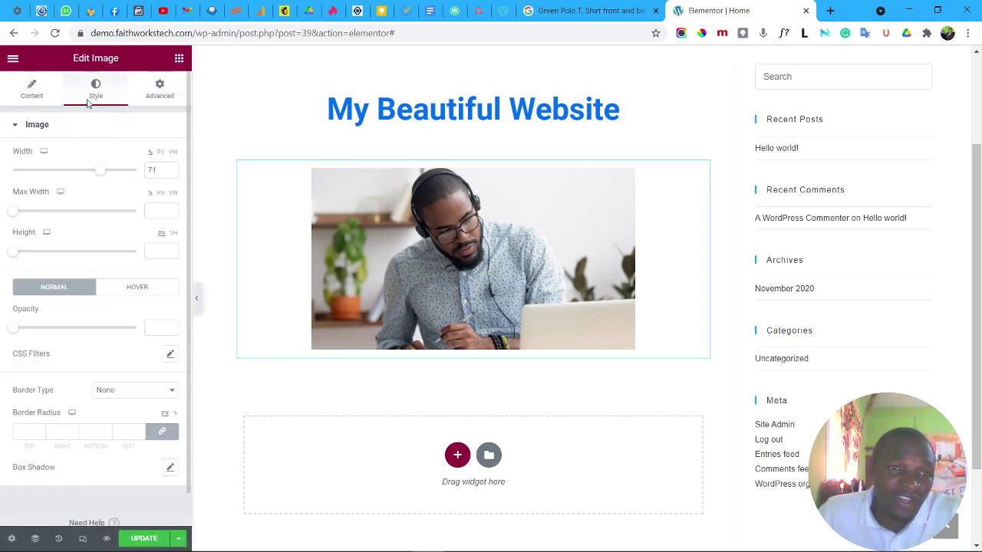
{"action": "left_click", "coordinate": [170, 357]}
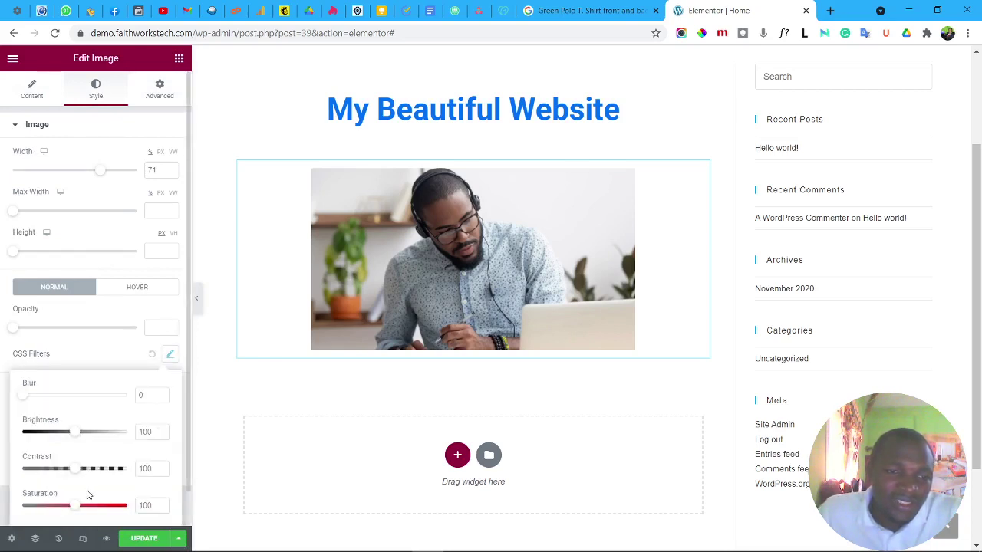
{"action": "left_click_drag", "start_coordinate": [79, 508], "coordinate": [56, 508]}
{"action": "scroll", "coordinate": [84, 473], "scroll_direction": "down", "scroll_amount": 1}
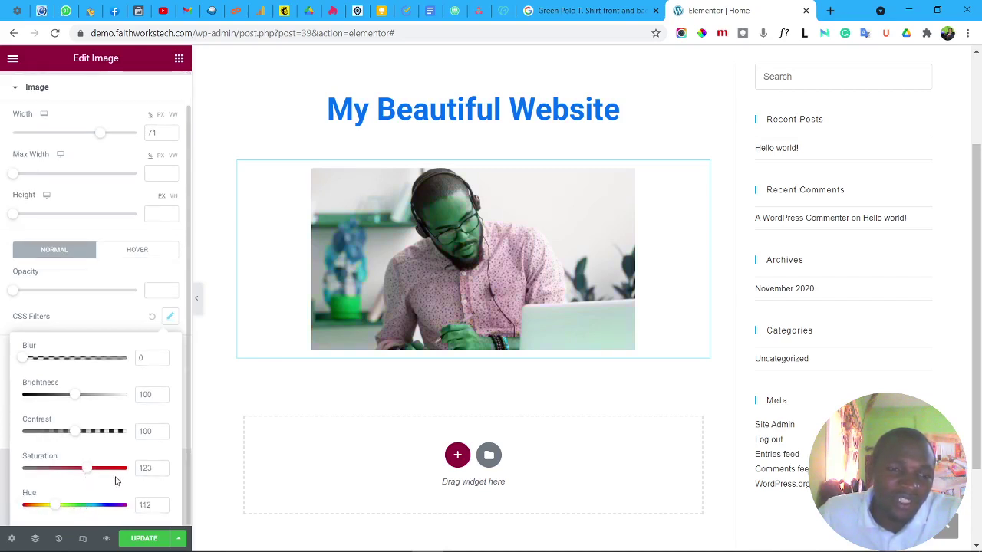
{"action": "left_click", "coordinate": [152, 318]}
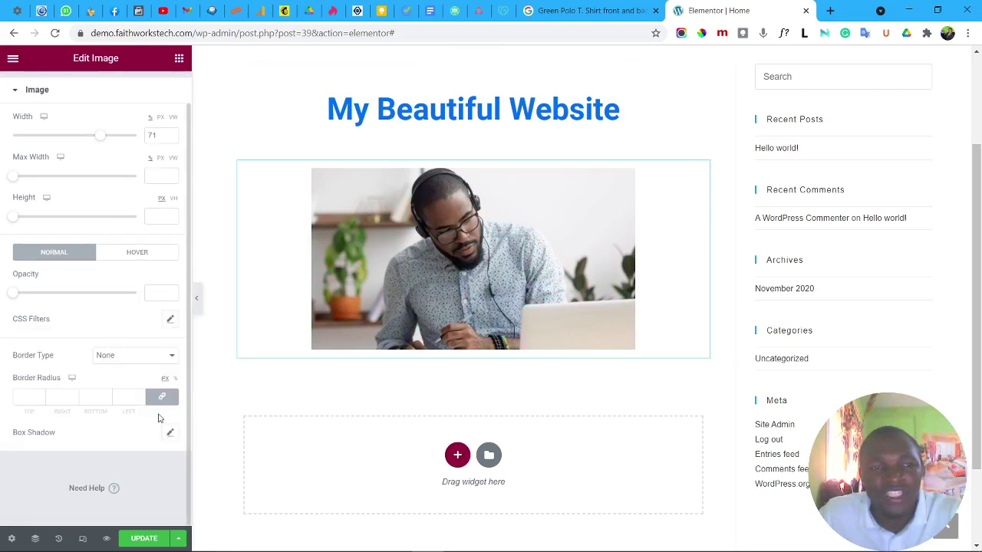
Add a Text Editor widget below the image and replace its placeholder text with "I love designing websites.".
{"action": "left_click", "coordinate": [179, 59]}
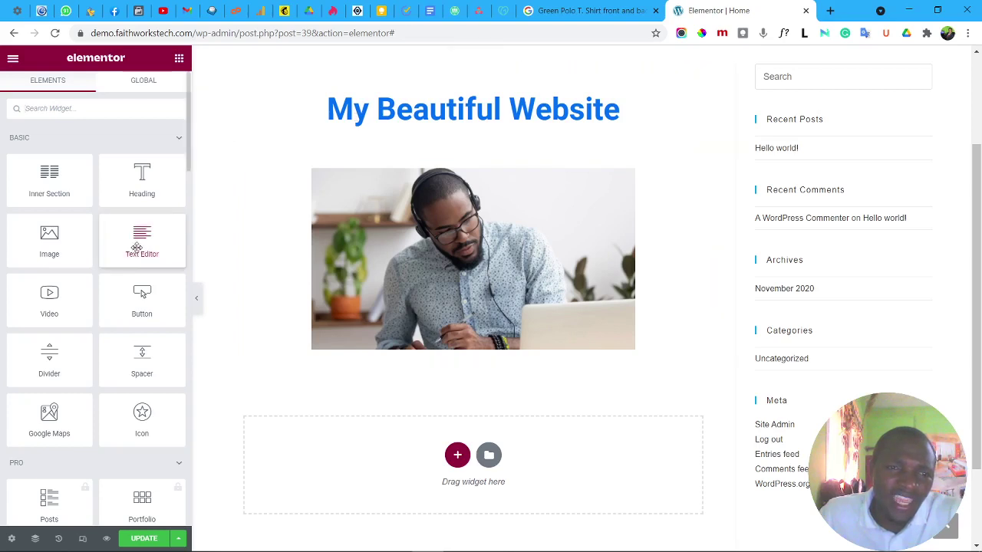
{"action": "left_click_drag", "start_coordinate": [136, 247], "coordinate": [415, 308]}
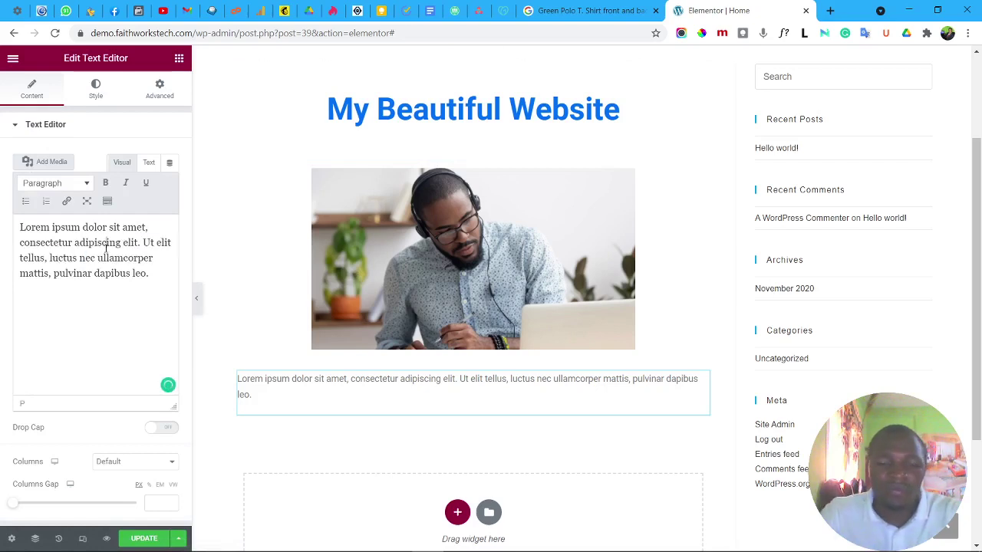
{"action": "key", "text": "ctrl+a"}
{"action": "type", "text": "O"}
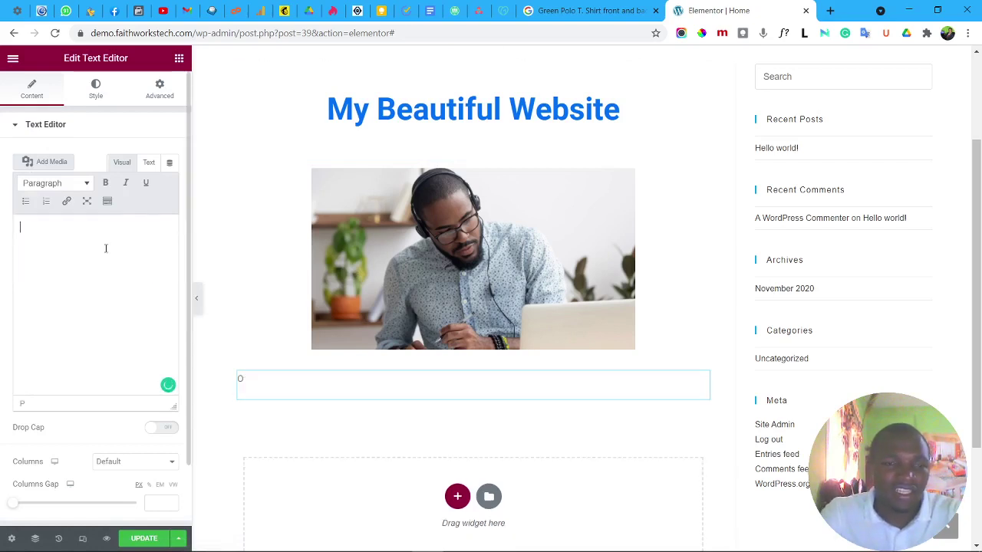
{"action": "type", "text": "I"}
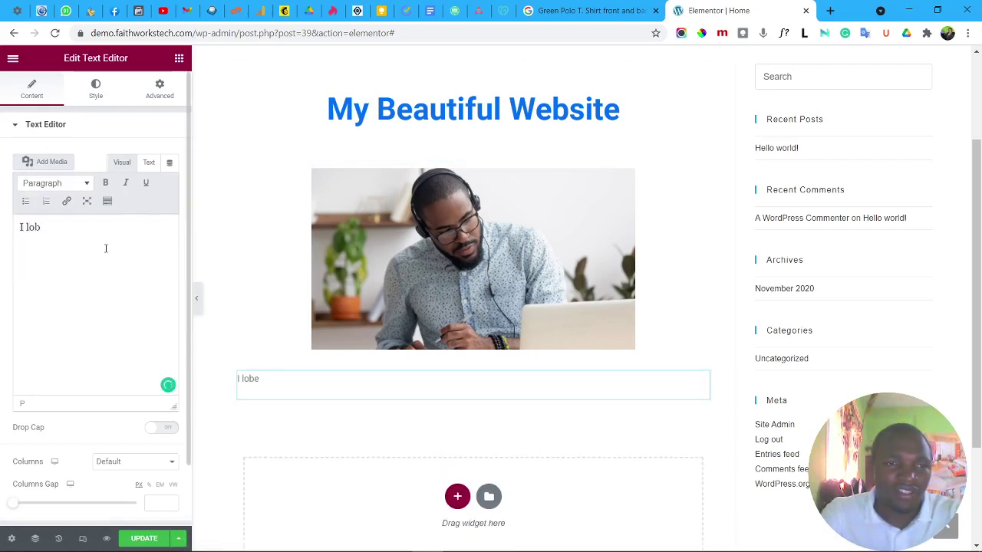
{"action": "type", "text": " love designing websites."}
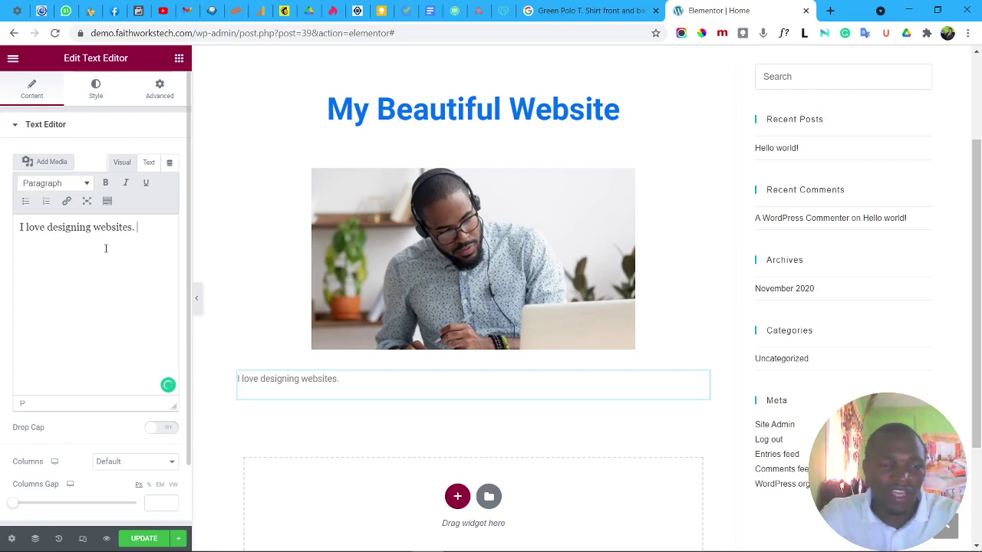
Repeat the sentence "I love designing websites." until there are four copies, and merge them into two paragraphs of two sentences each.
{"action": "key", "text": "ctrl+a"}
{"action": "key", "text": "ctrl+c"}
{"action": "left_click", "coordinate": [106, 247]}
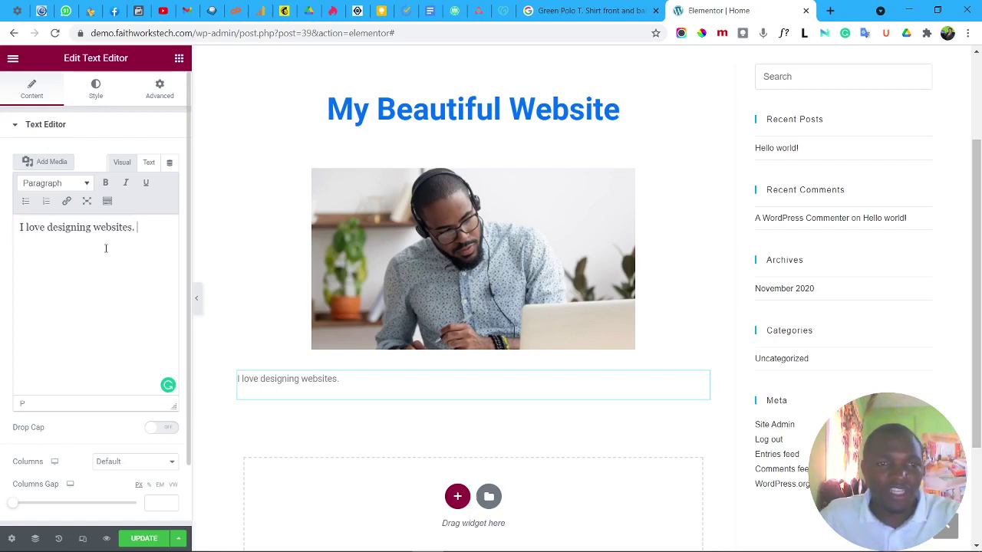
{"action": "key", "text": "Return"}
{"action": "key", "text": "ctrl+v"}
{"action": "key", "text": "Return"}
{"action": "key", "text": "ctrl+v"}
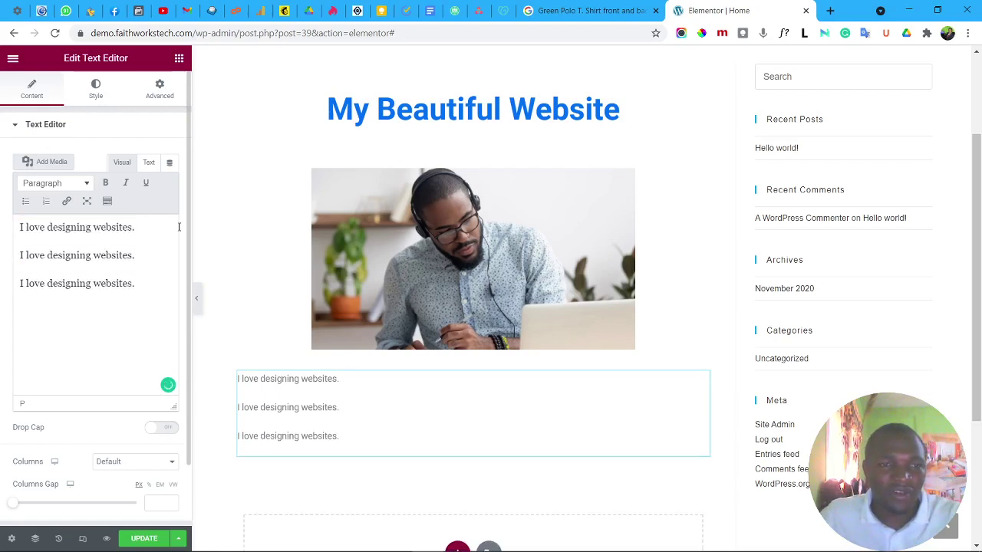
{"action": "key", "text": "Return"}
{"action": "key", "text": "ctrl+v"}
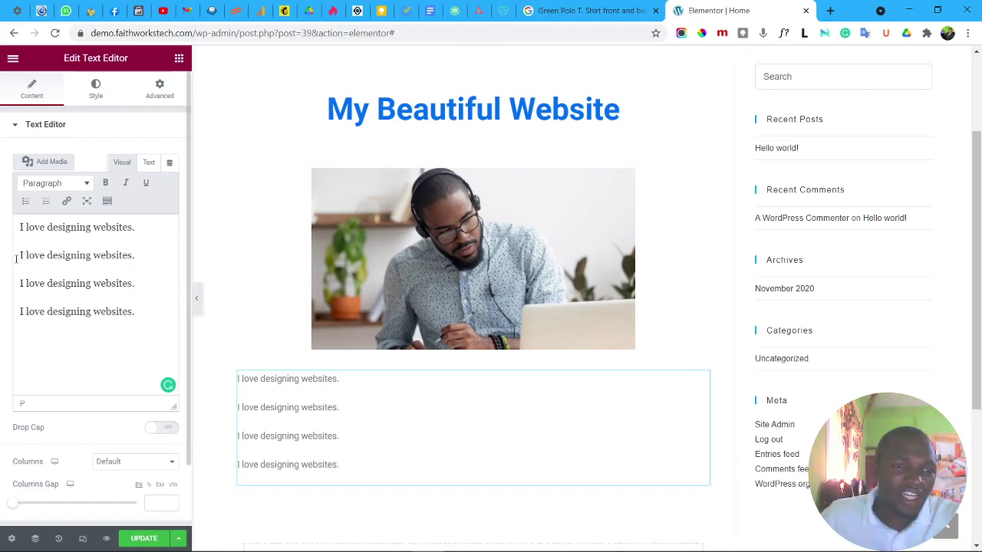
{"action": "key", "text": "BackSpace"}
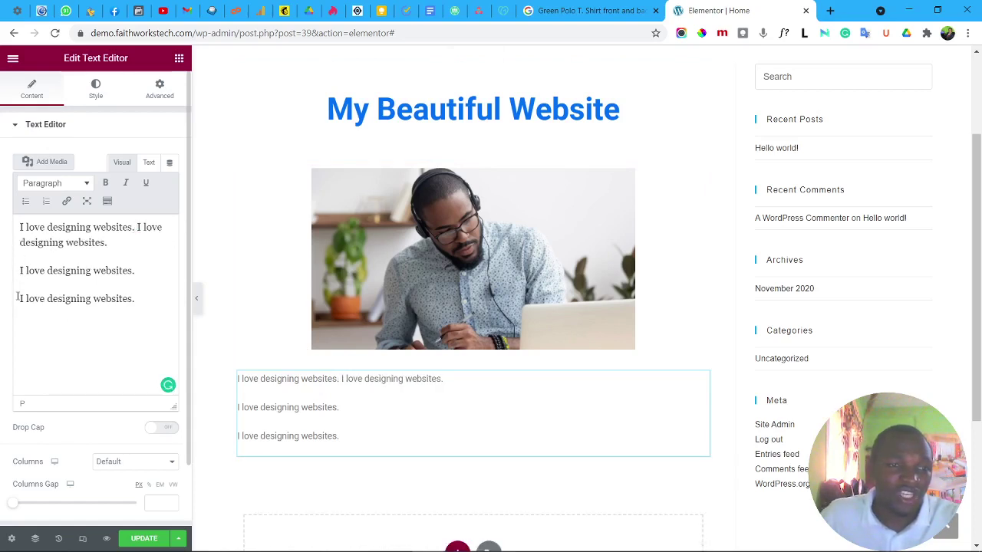
{"action": "key", "text": "BackSpace"}
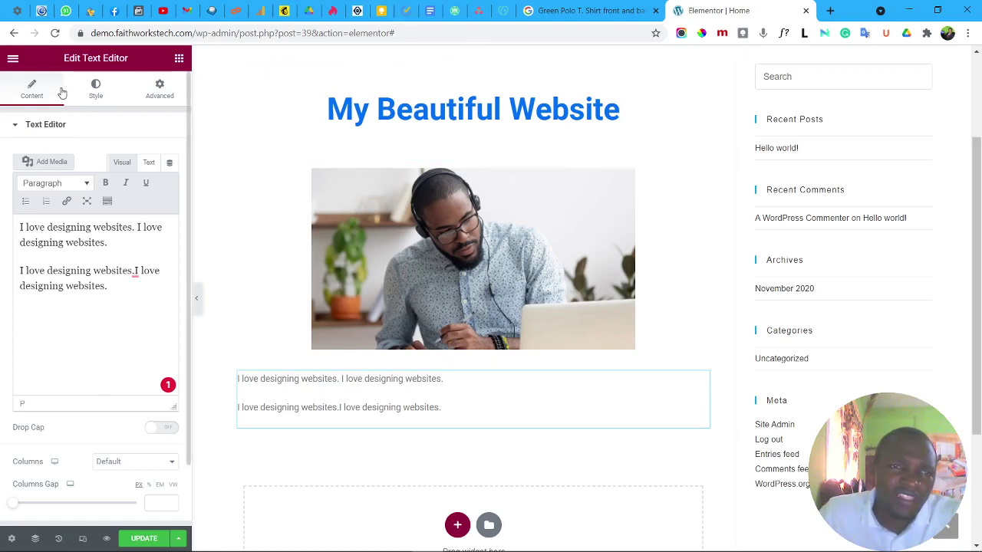
Try center alignment on the text below the image, and remove the alignment setting again.
{"action": "left_click", "coordinate": [95, 90]}
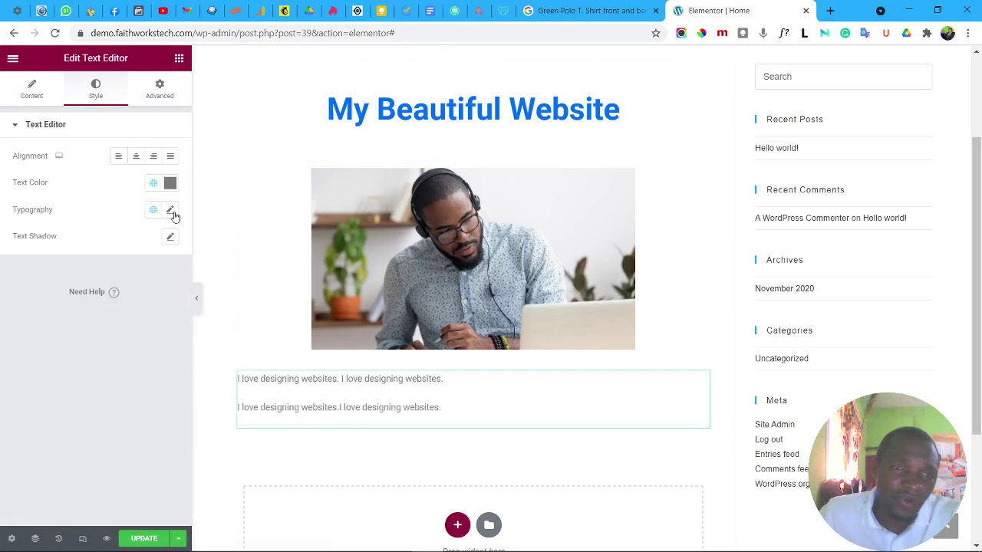
{"action": "left_click", "coordinate": [139, 157]}
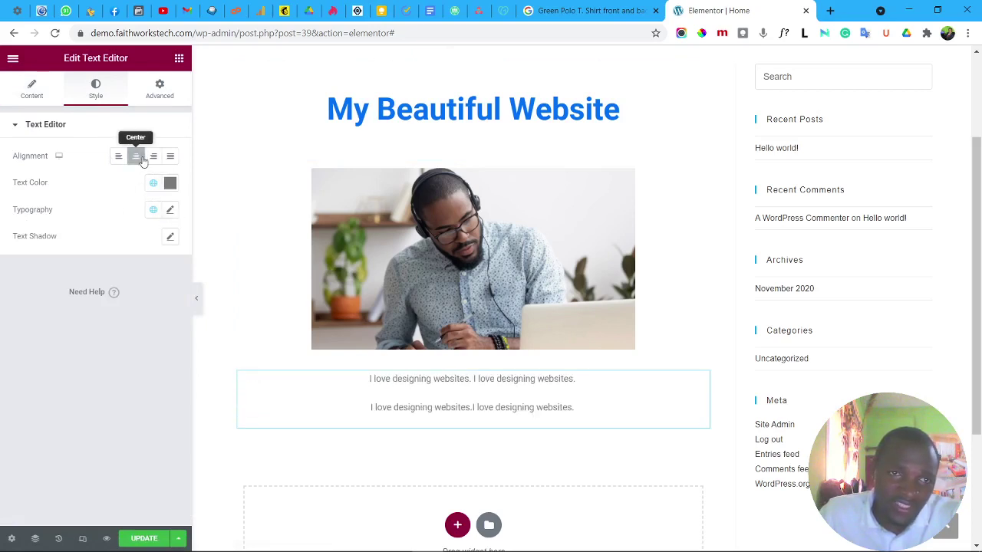
{"action": "left_click", "coordinate": [138, 158]}
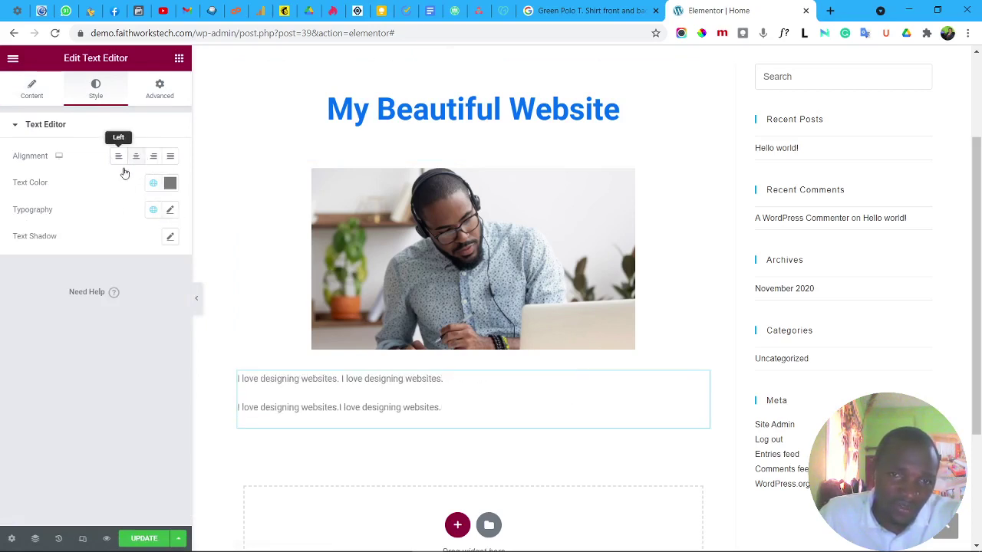
{"action": "left_click", "coordinate": [154, 90]}
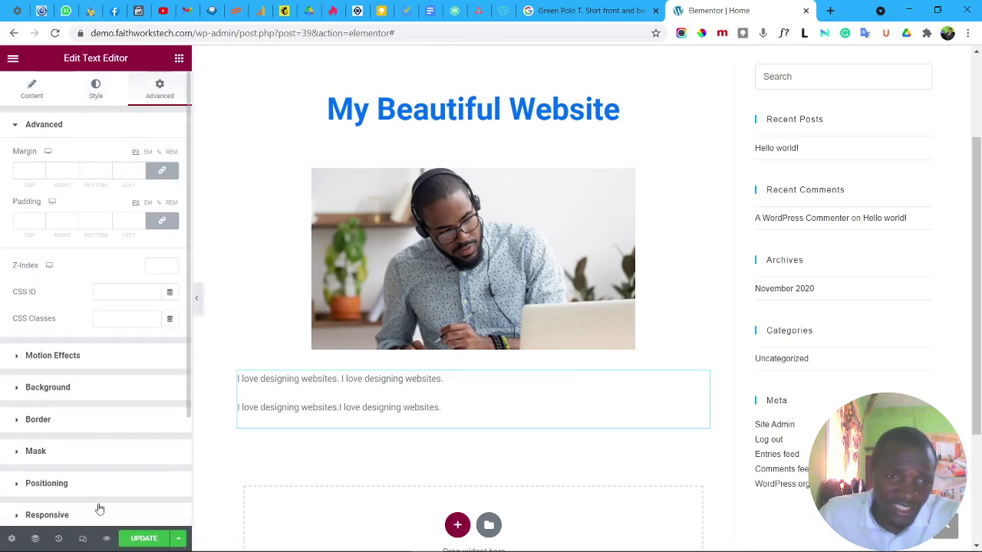
{"action": "left_click", "coordinate": [32, 92]}
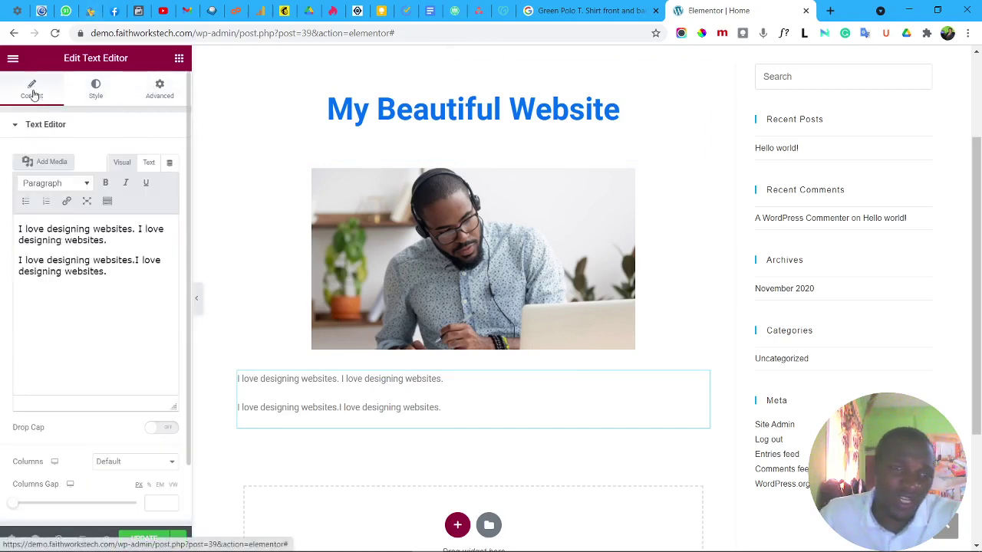
{"action": "scroll", "coordinate": [116, 397], "scroll_direction": "down", "scroll_amount": 1}
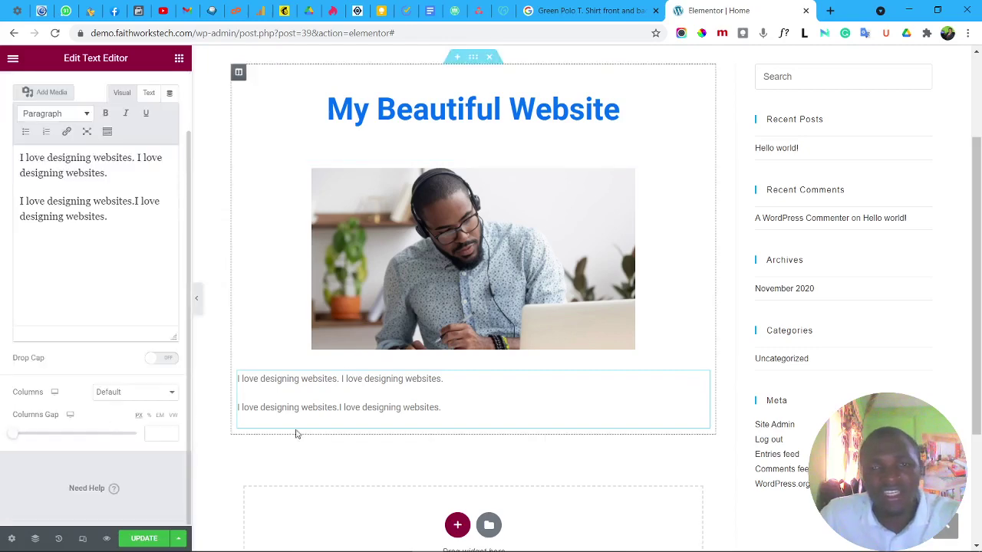
Open the settings of the image, then those of the surrounding section and its column.
{"action": "scroll", "coordinate": [379, 326], "scroll_direction": "up", "scroll_amount": 1}
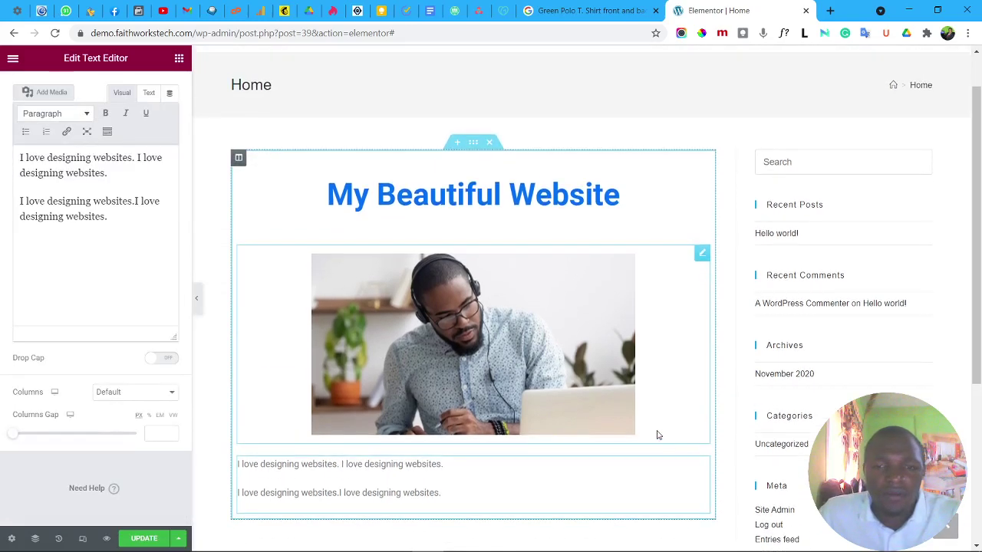
{"action": "scroll", "coordinate": [680, 453], "scroll_direction": "down", "scroll_amount": 1}
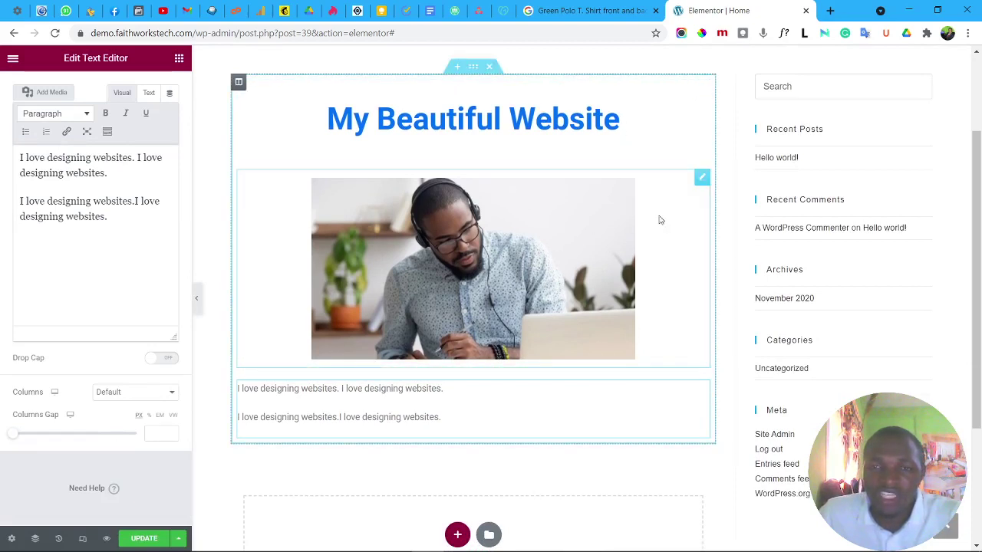
{"action": "left_click", "coordinate": [702, 178]}
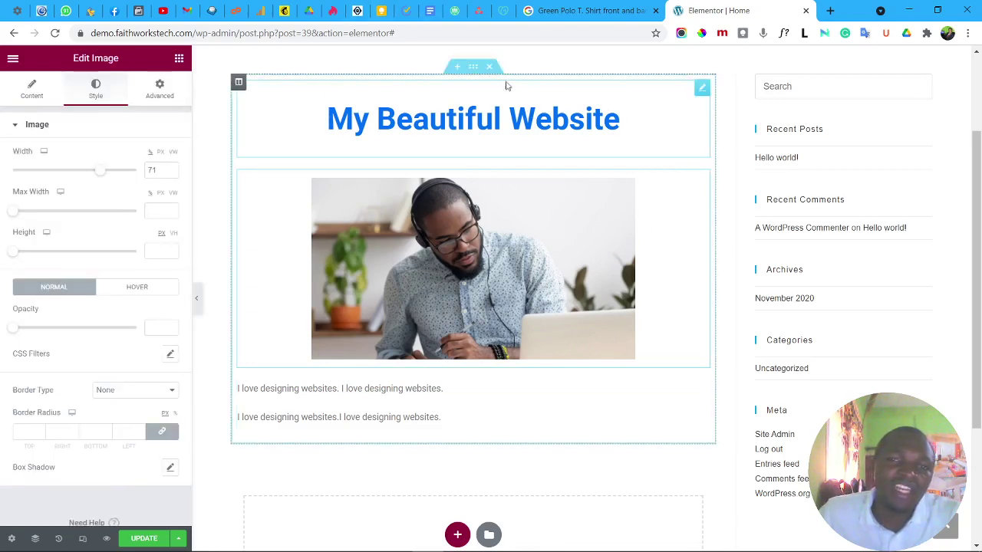
{"action": "left_click", "coordinate": [474, 69]}
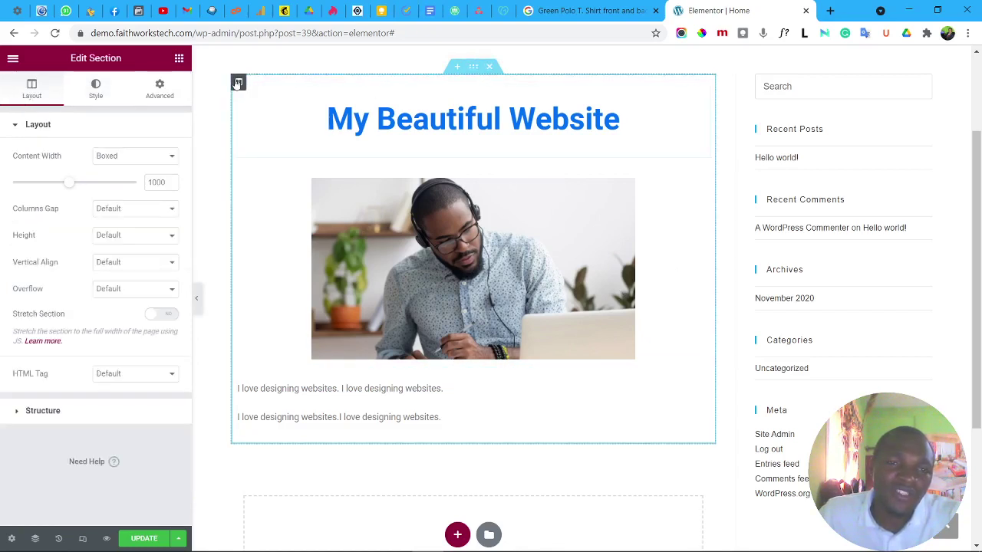
{"action": "left_click", "coordinate": [238, 83]}
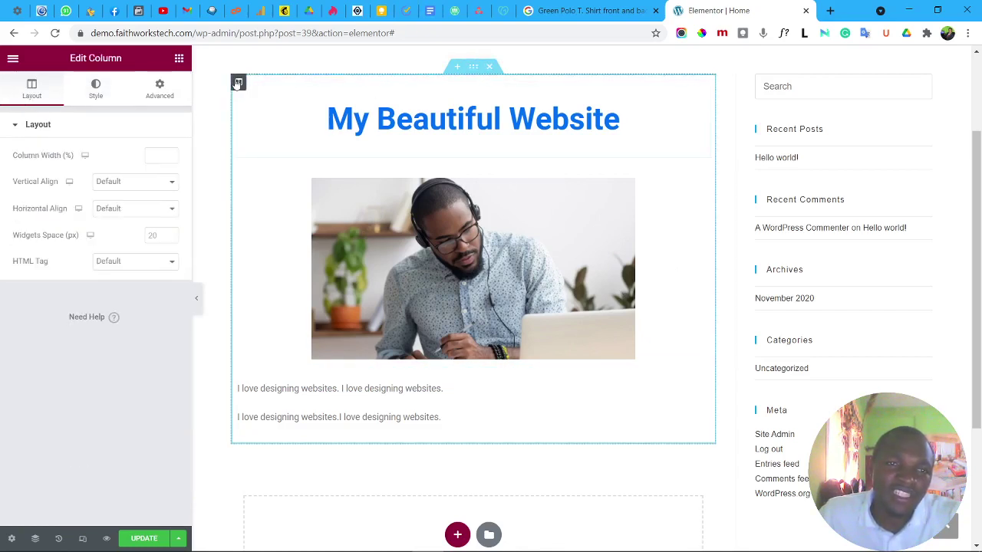
Add a Button widget below the text paragraphs and set its text to "Contact us".
{"action": "left_click", "coordinate": [179, 60]}
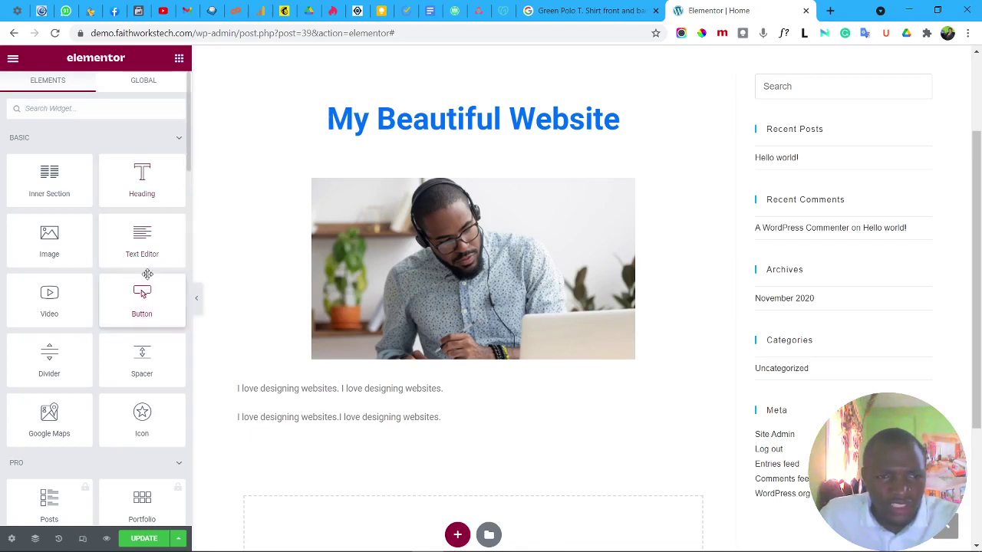
{"action": "left_click_drag", "start_coordinate": [132, 298], "coordinate": [347, 432]}
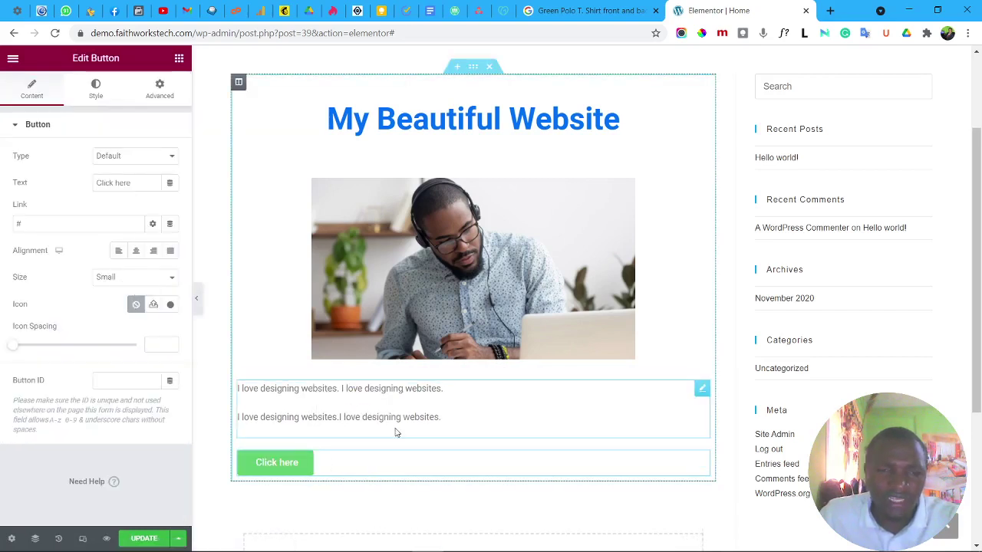
{"action": "triple_click", "coordinate": [127, 184]}
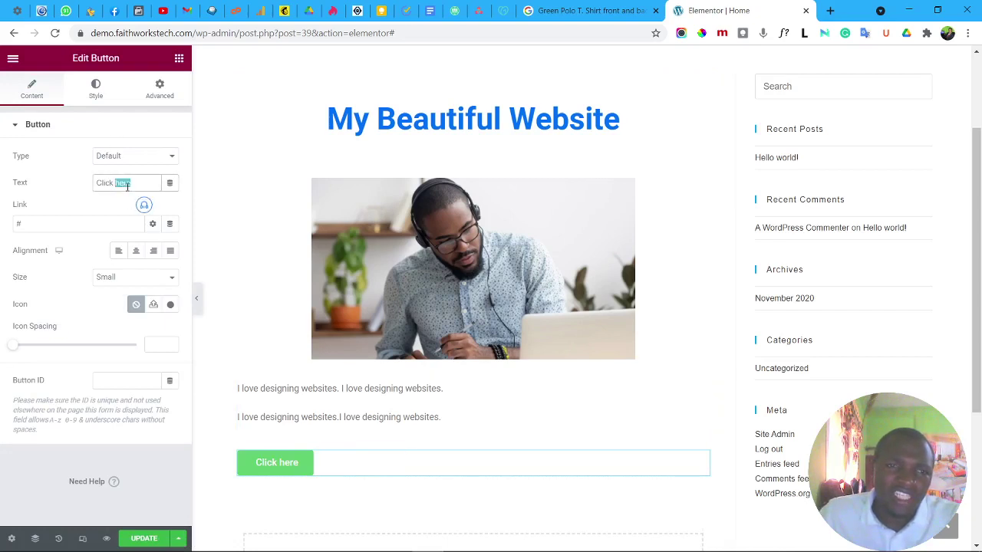
{"action": "type", "text": "Contact us"}
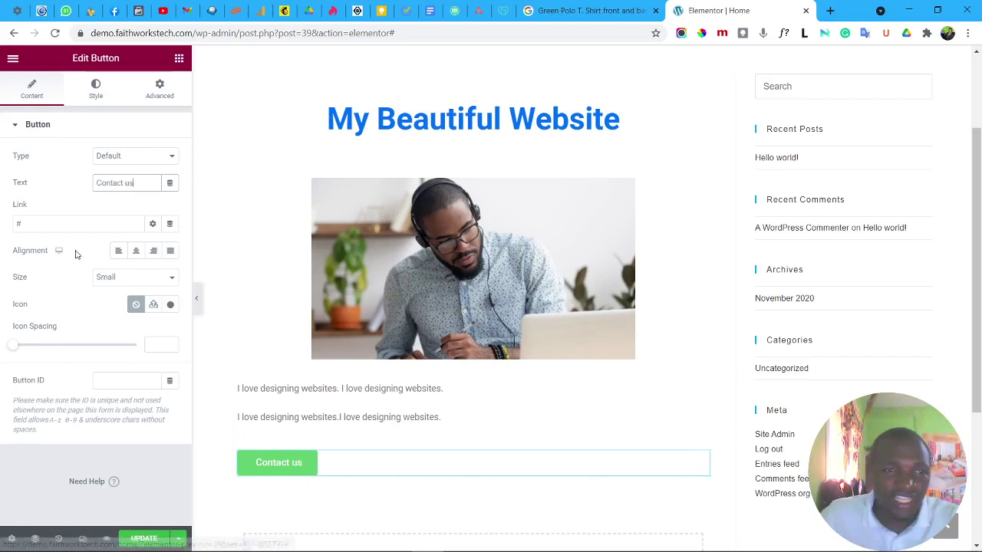
Link the button to the site's Contact Us page by searching for "contact".
{"action": "double_click", "coordinate": [64, 223]}
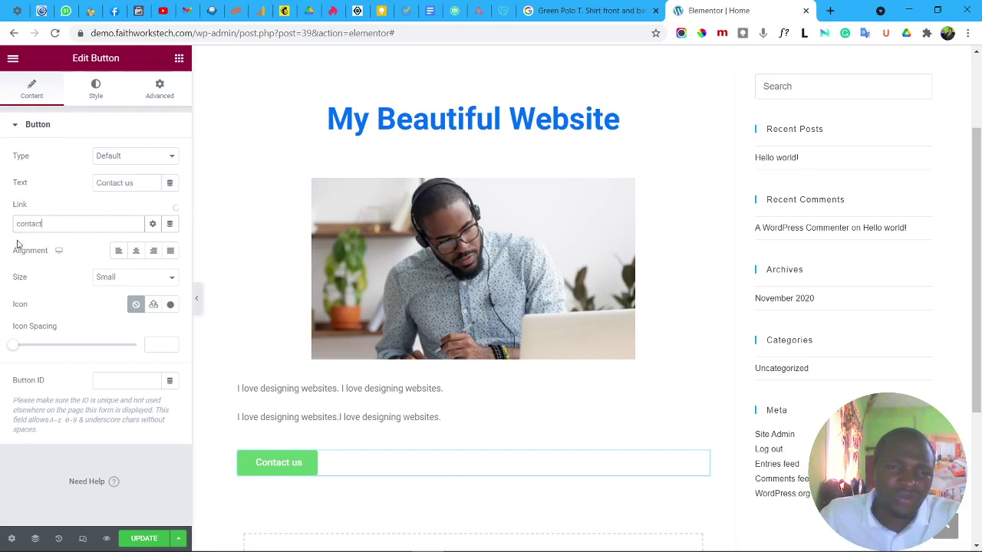
{"action": "left_click", "coordinate": [82, 220]}
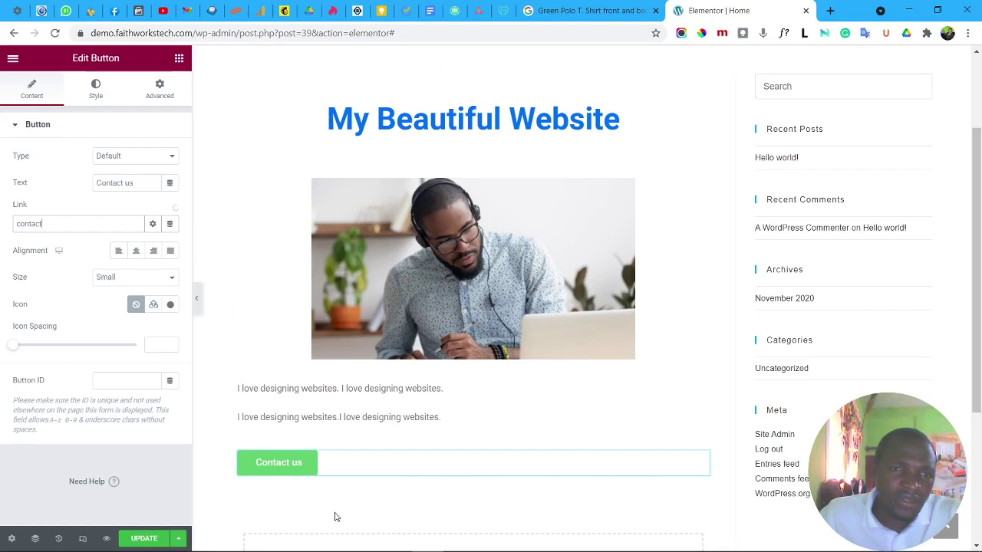
{"action": "mouse_move", "coordinate": [334, 551]}
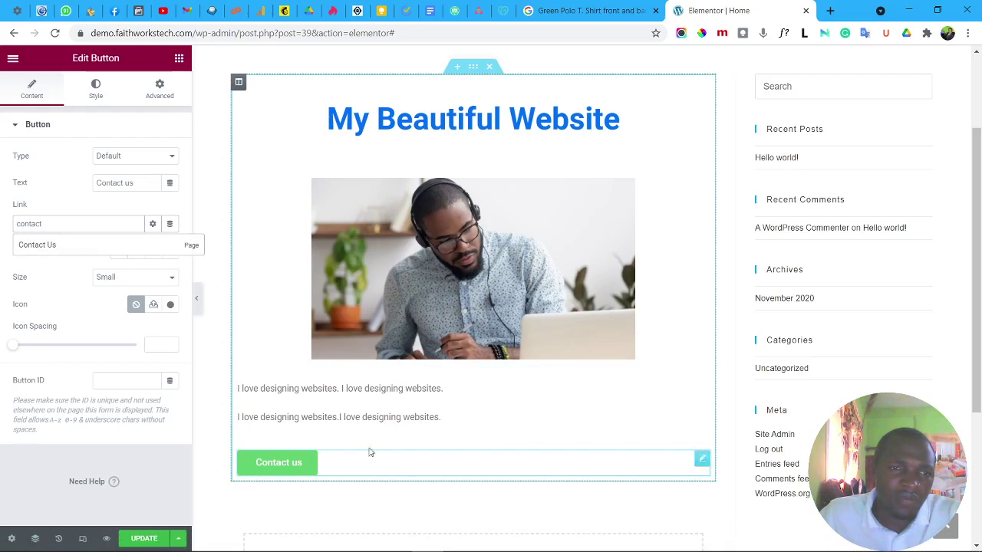
{"action": "left_click", "coordinate": [38, 245]}
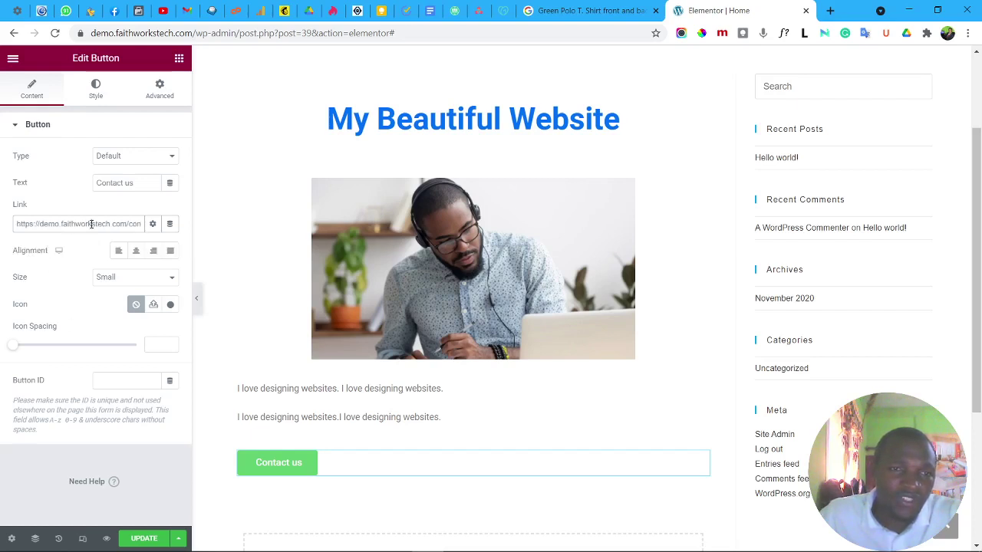
{"action": "key", "text": "End"}
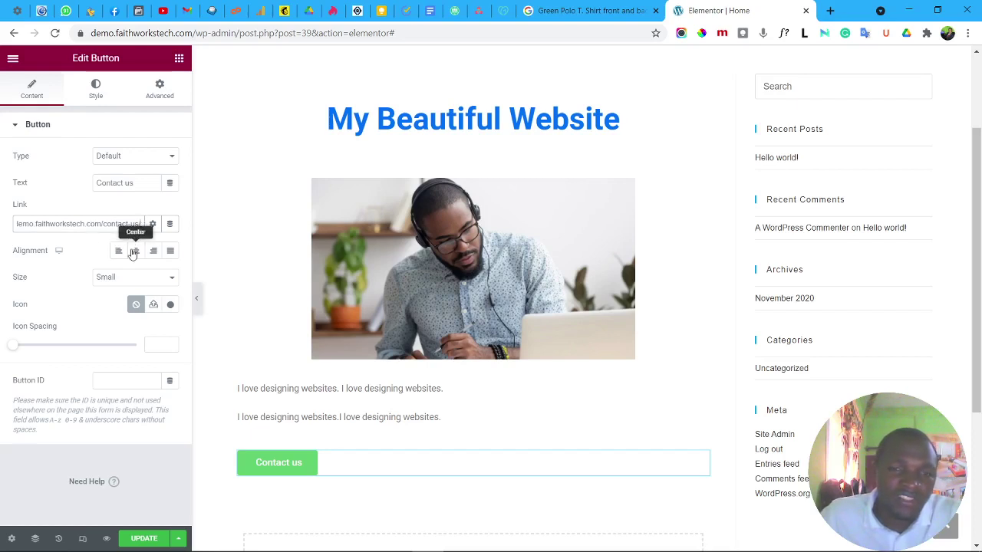
Try center alignment on the Contact us button, and set its alignment to left.
{"action": "left_click", "coordinate": [135, 251]}
{"action": "left_click", "coordinate": [119, 251]}
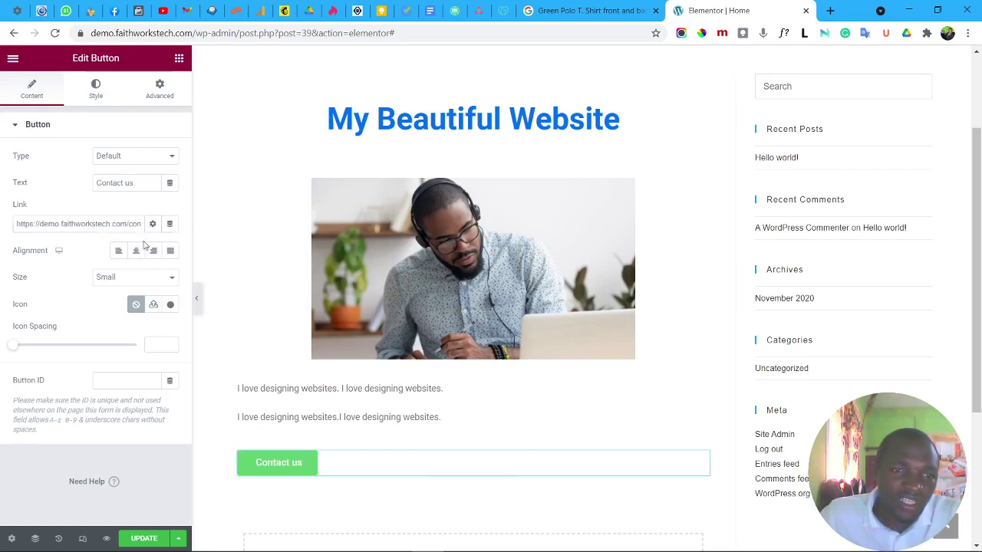
{"action": "left_click", "coordinate": [136, 250]}
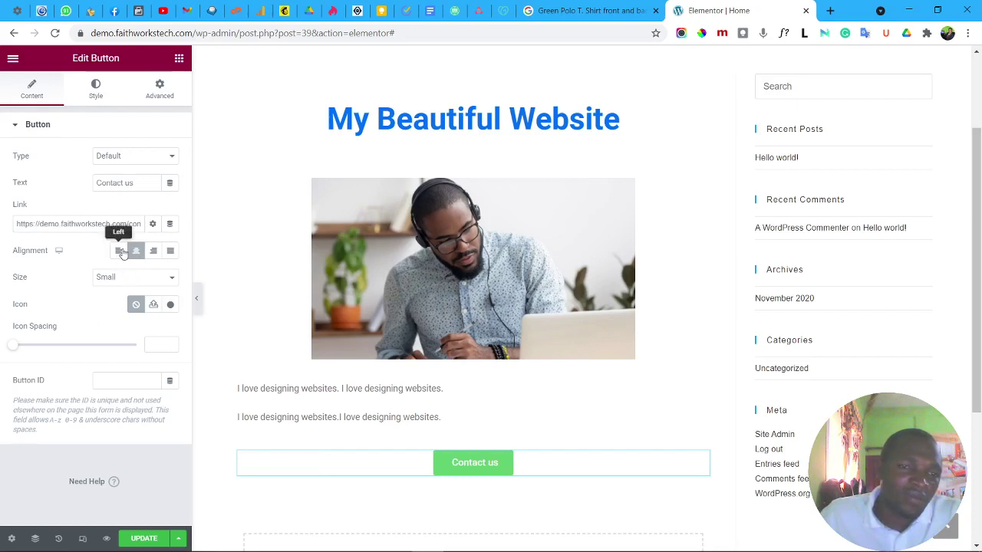
{"action": "left_click", "coordinate": [119, 250]}
Try the Large size on the Contact us button, and set its size to Medium.
{"action": "left_click", "coordinate": [125, 279]}
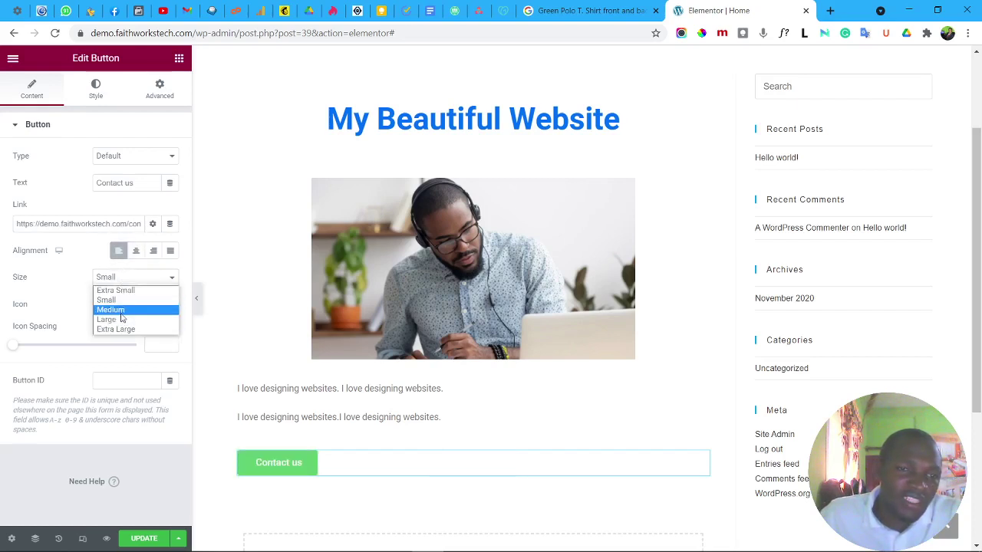
{"action": "left_click", "coordinate": [123, 315]}
{"action": "left_click", "coordinate": [120, 286]}
{"action": "left_click", "coordinate": [121, 321]}
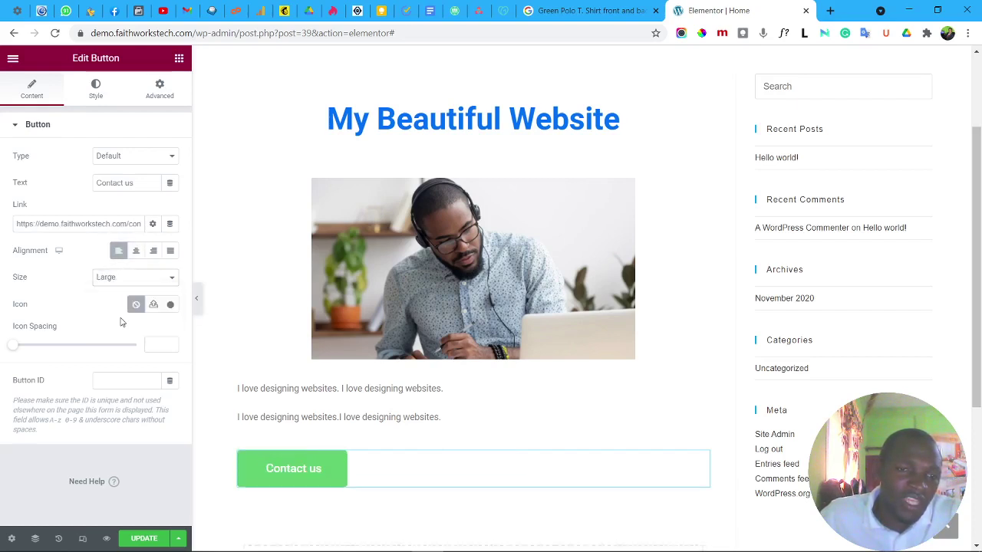
{"action": "left_click", "coordinate": [119, 286]}
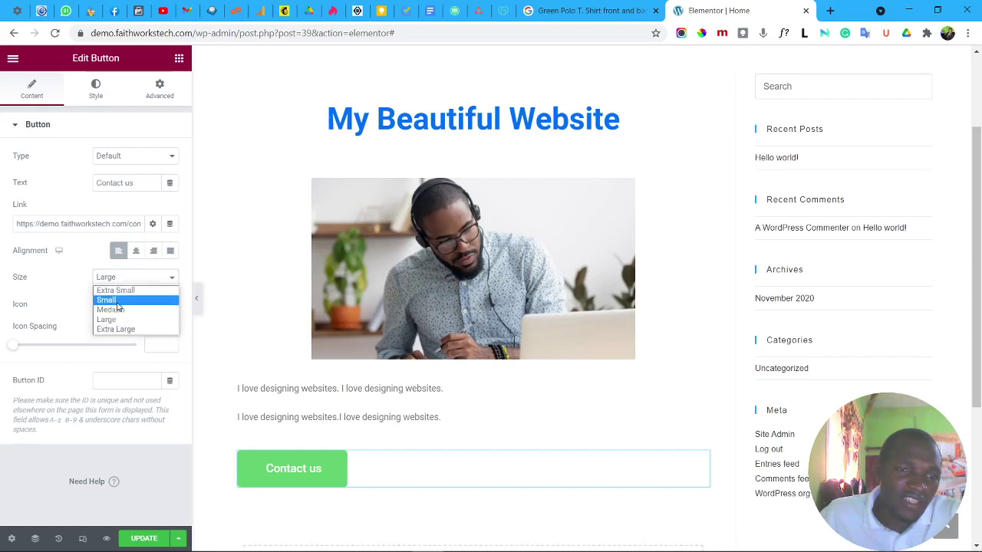
{"action": "left_click", "coordinate": [135, 313]}
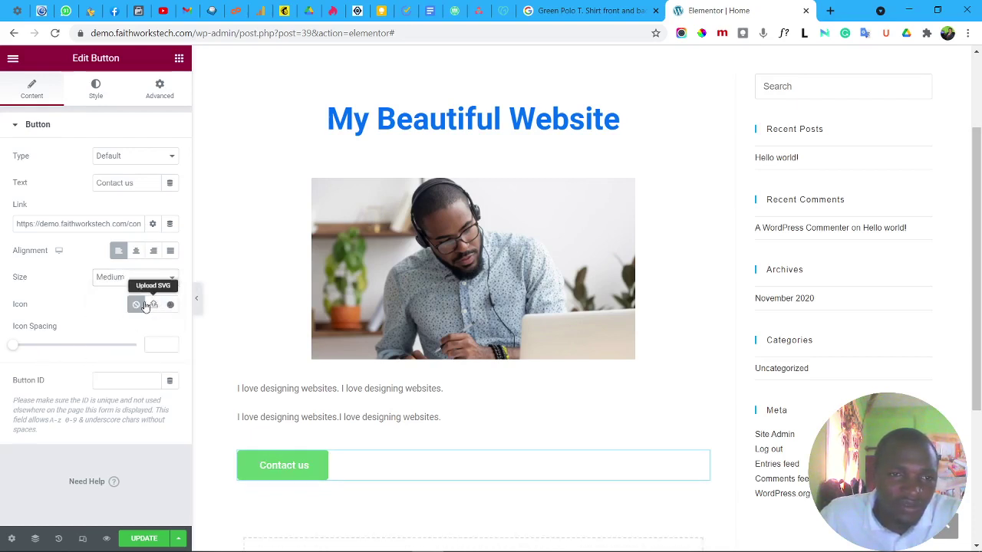
Insert the circled right arrow from the icon library as the button's icon.
{"action": "left_click", "coordinate": [171, 305]}
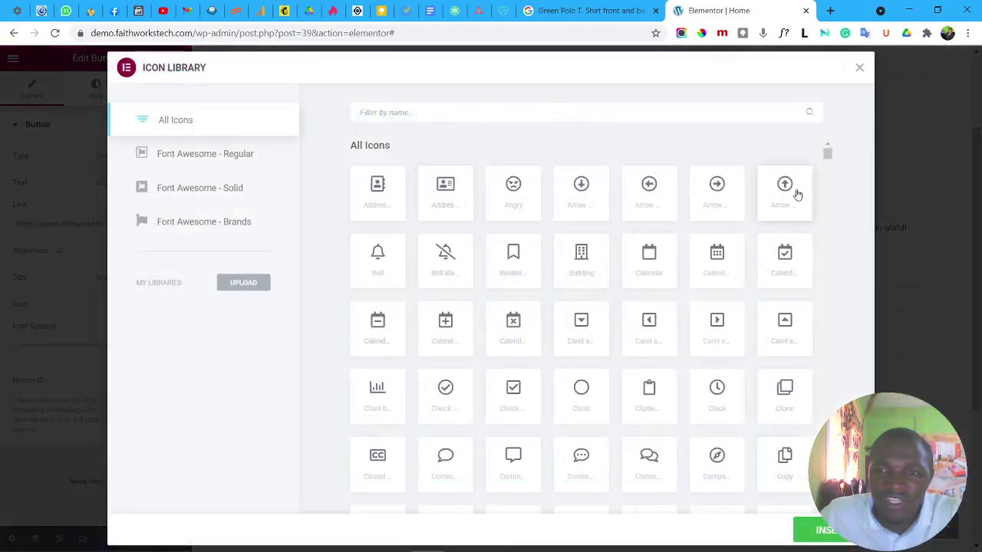
{"action": "left_click", "coordinate": [736, 211]}
{"action": "left_click", "coordinate": [817, 529]}
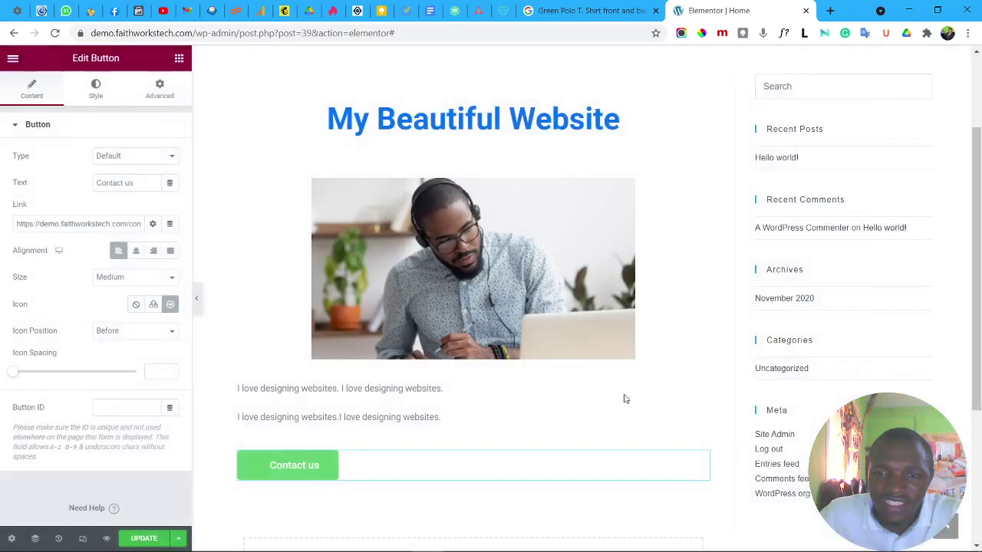
Try the icon after the button text, set its position back to Before, and set the icon spacing to 7.
{"action": "left_click", "coordinate": [131, 331]}
{"action": "left_click", "coordinate": [133, 356]}
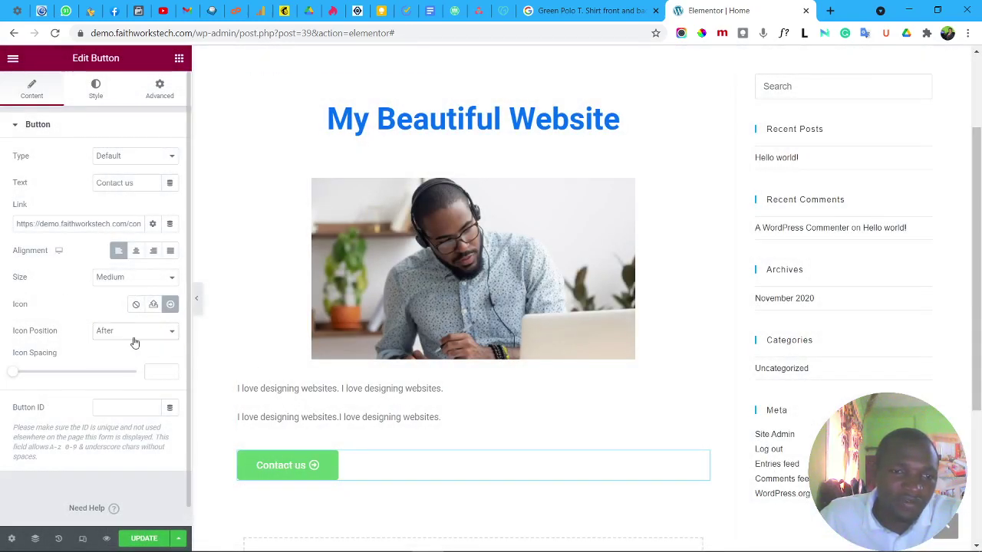
{"action": "left_click", "coordinate": [132, 334]}
{"action": "left_click", "coordinate": [135, 345]}
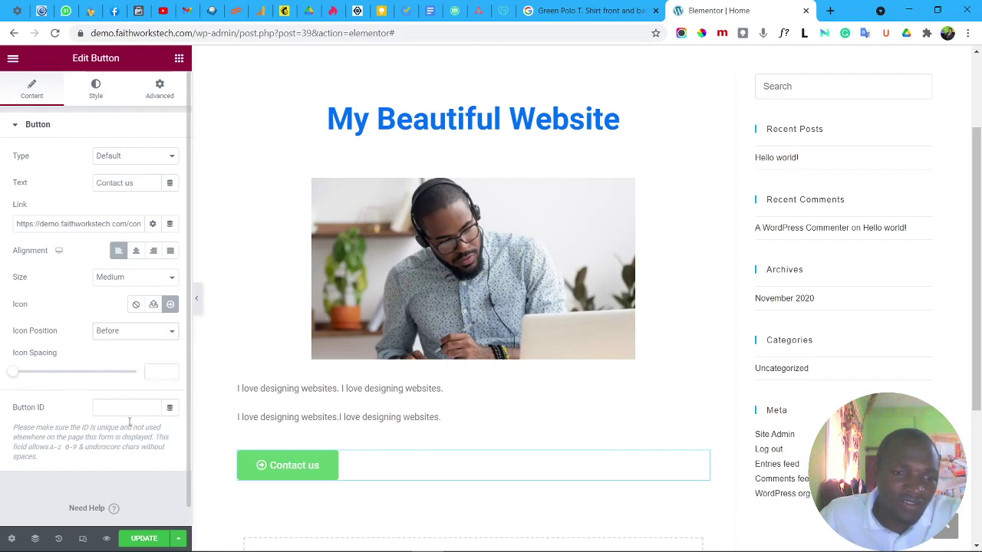
{"action": "mouse_move", "coordinate": [12, 376]}
{"action": "left_mouse_down"}
{"action": "mouse_move", "coordinate": [44, 373]}
{"action": "mouse_move", "coordinate": [29, 372]}
{"action": "left_mouse_up"}
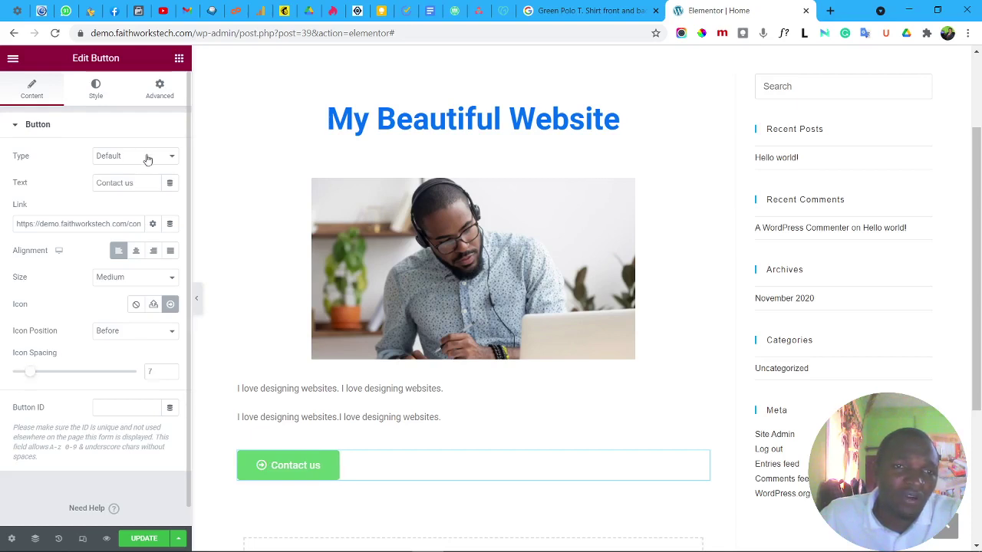
Reduce the font size of the button text slightly in its typography settings.
{"action": "left_click", "coordinate": [105, 100]}
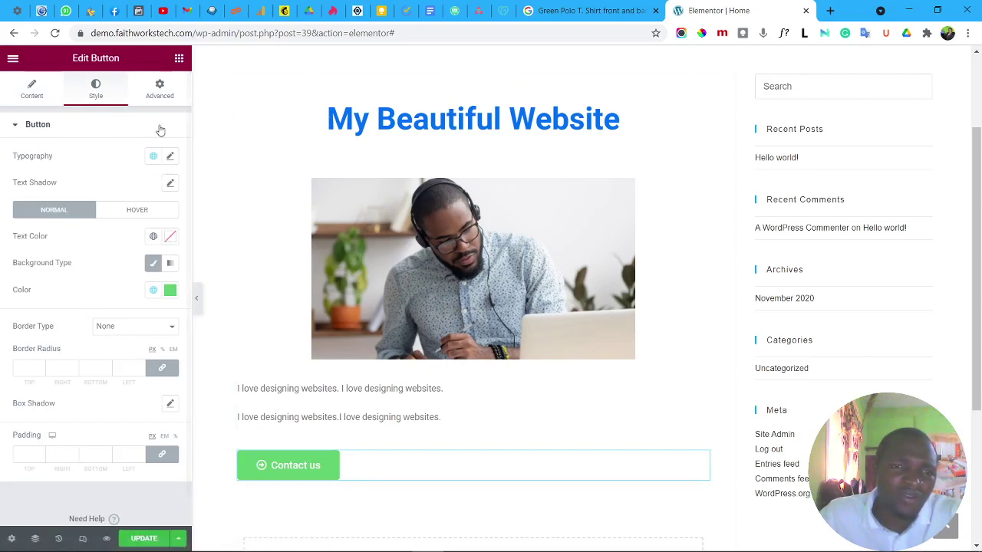
{"action": "left_click", "coordinate": [170, 157]}
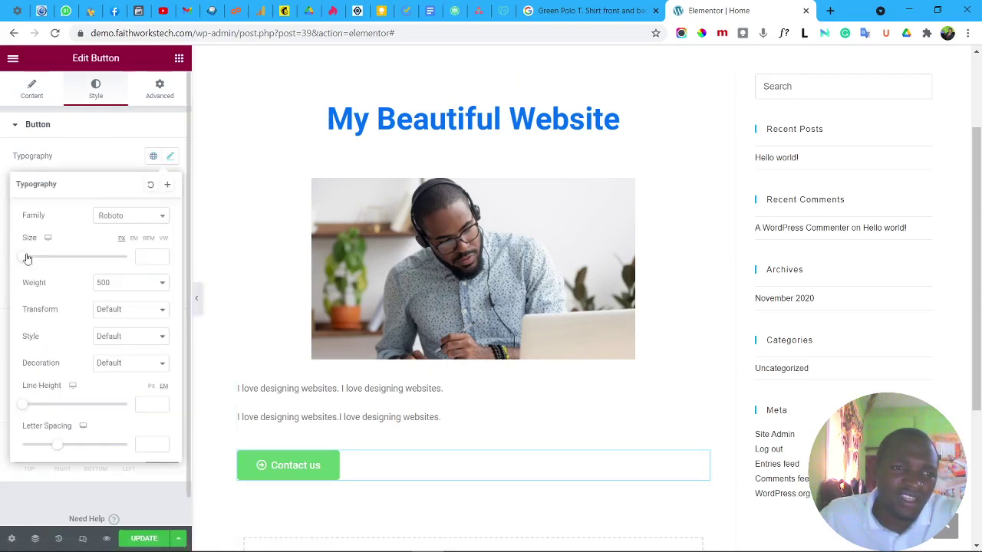
{"action": "mouse_move", "coordinate": [30, 262]}
{"action": "left_mouse_down"}
{"action": "mouse_move", "coordinate": [56, 258]}
{"action": "mouse_move", "coordinate": [28, 273]}
{"action": "left_mouse_up"}
{"action": "left_click", "coordinate": [80, 161]}
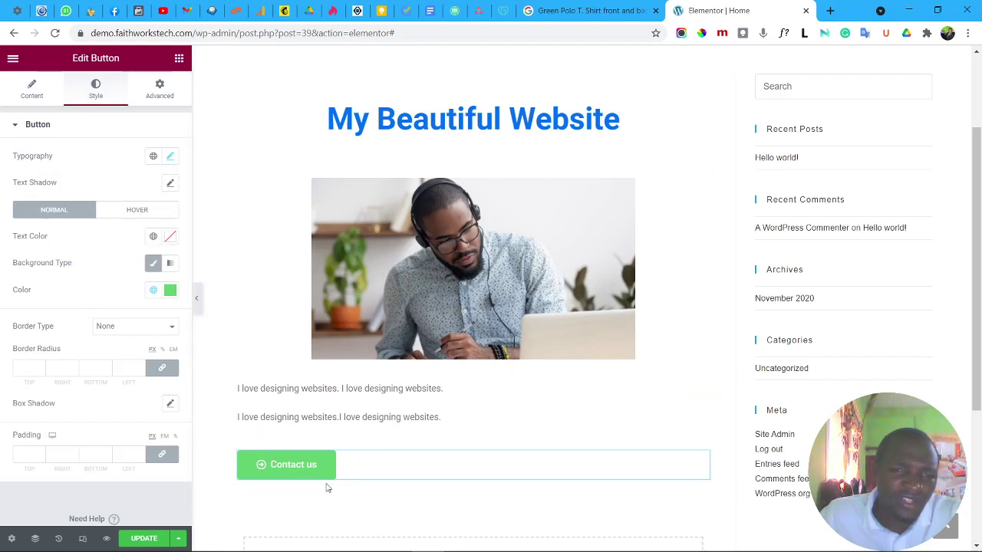
Set the button's text color to a custom bright yellow.
{"action": "left_click", "coordinate": [154, 237]}
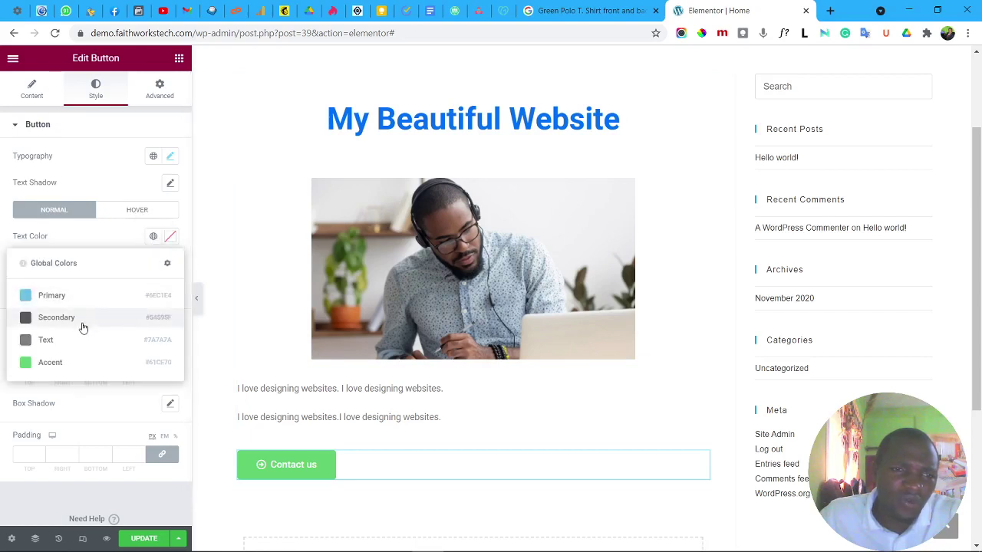
{"action": "left_click", "coordinate": [169, 237]}
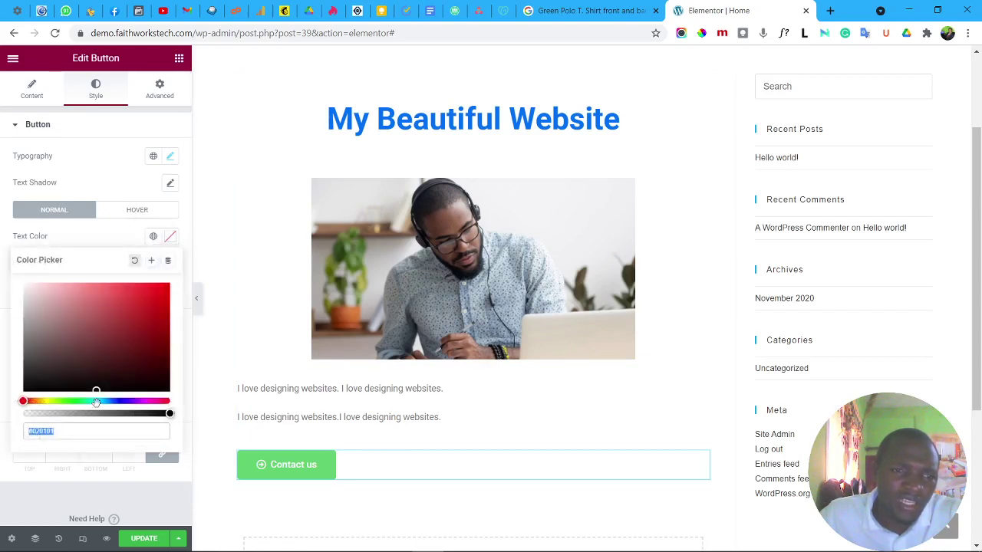
{"action": "left_click", "coordinate": [47, 400]}
{"action": "left_click", "coordinate": [136, 310]}
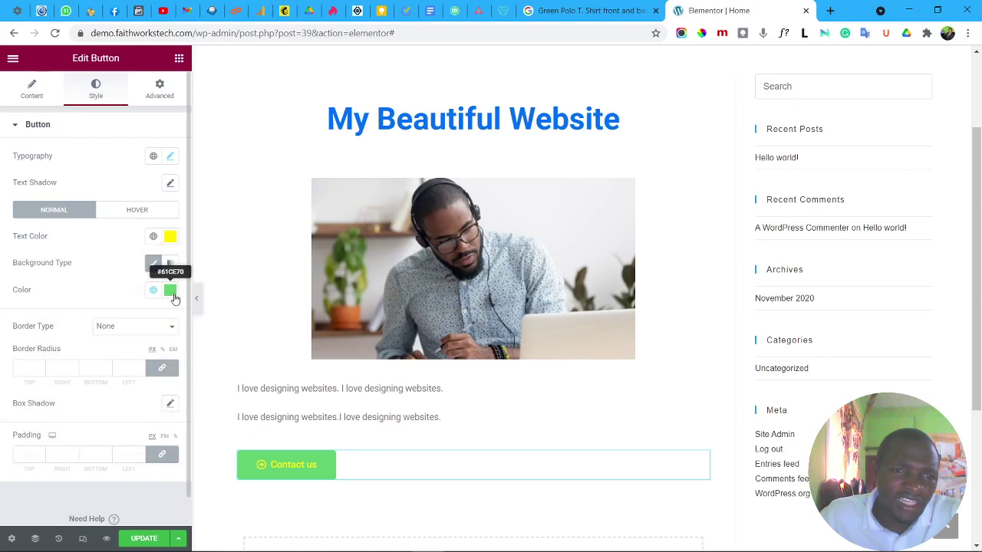
Change the button's background color to a dark green.
{"action": "left_click", "coordinate": [169, 292]}
{"action": "left_click_drag", "start_coordinate": [132, 393], "coordinate": [172, 398]}
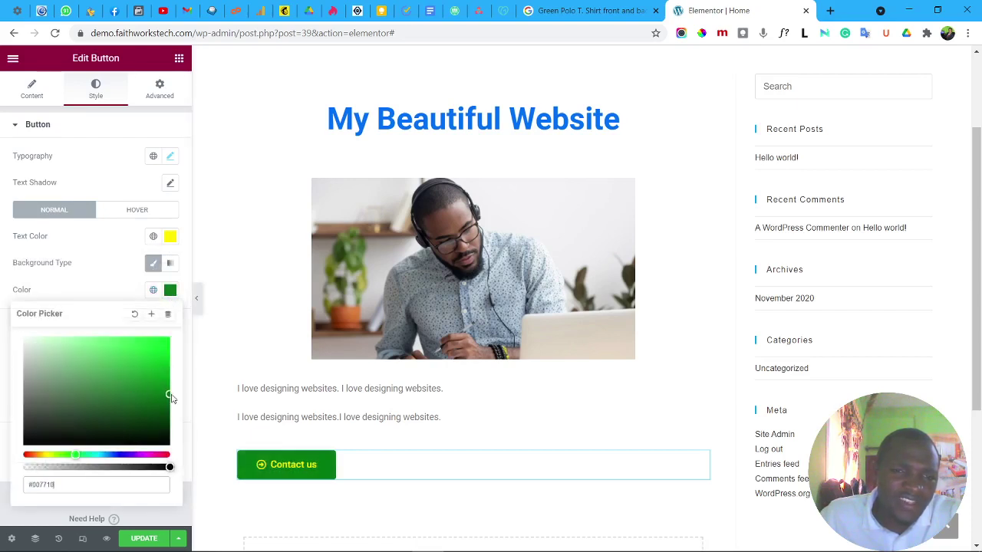
{"action": "left_click", "coordinate": [119, 278]}
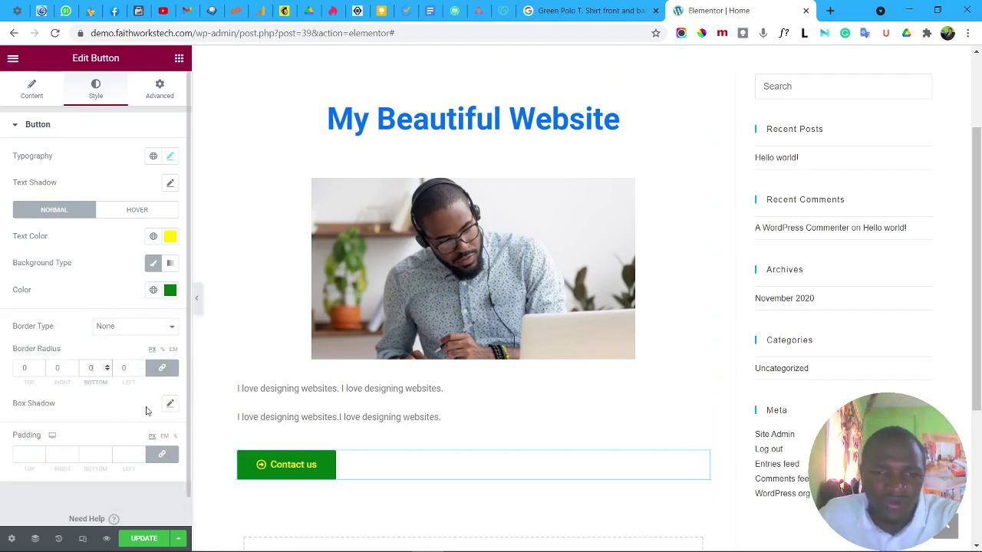
Set the button's border radius to 2 px on all linked corners.
{"action": "double_click", "coordinate": [91, 368]}
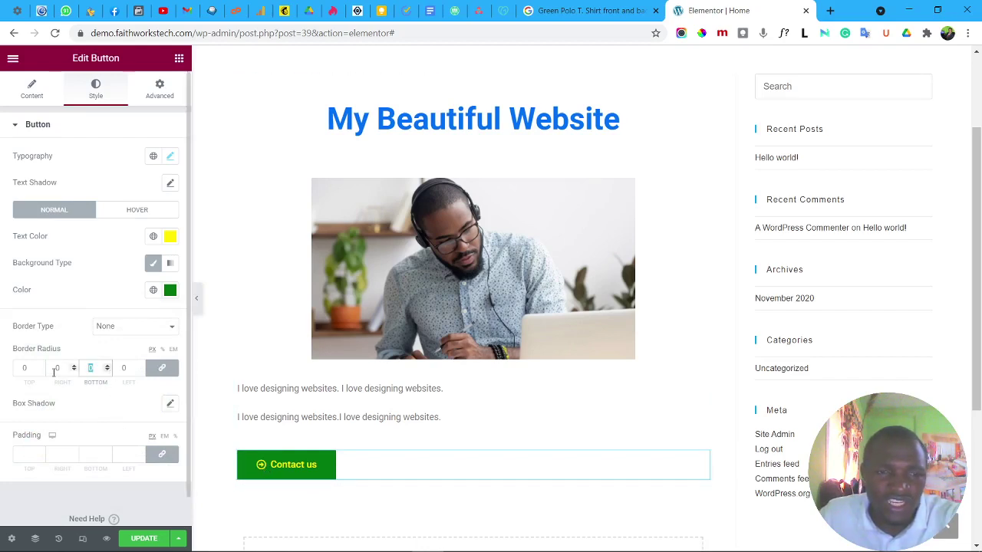
{"action": "type", "text": "2"}
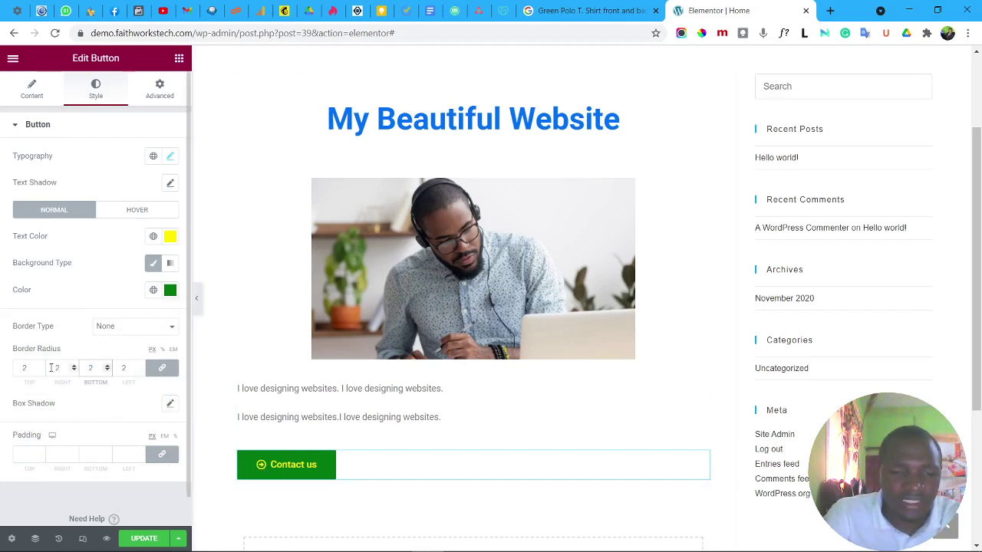
Try a linked border radius of 200 px on the Contact us button and clear all the radius values.
{"action": "type", "text": "00"}
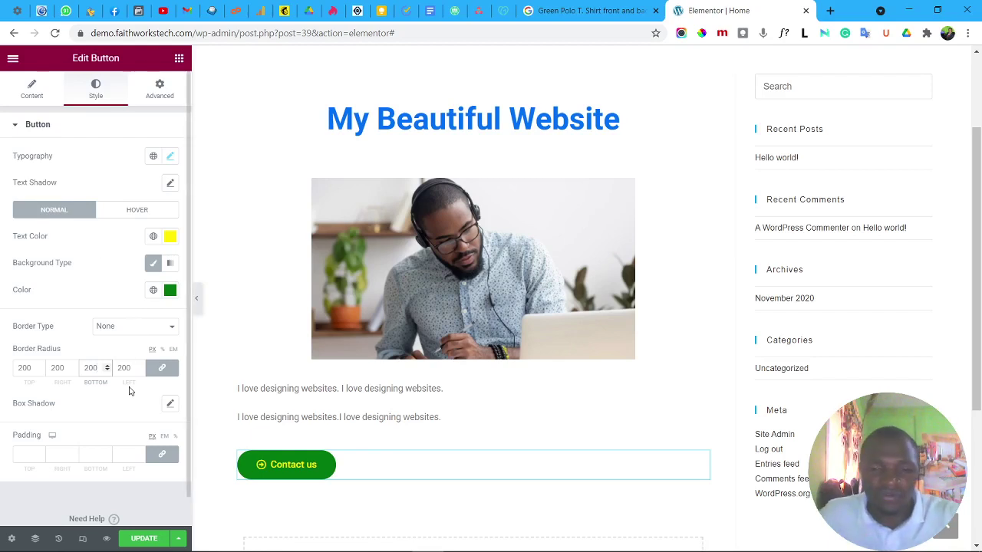
{"action": "key", "text": "BackSpace"}
{"action": "key", "text": "BackSpace"}
{"action": "key", "text": "BackSpace"}
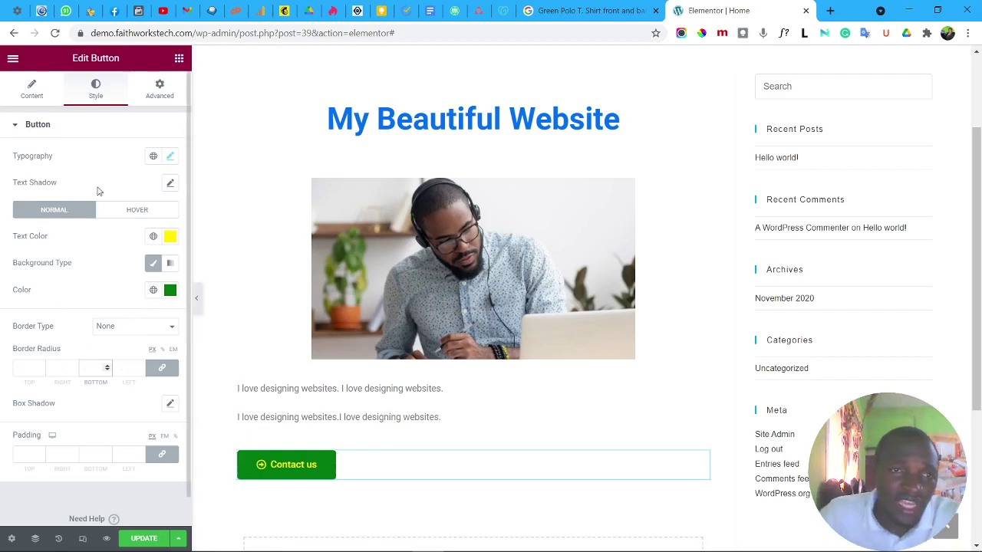
{"action": "left_click", "coordinate": [159, 94]}
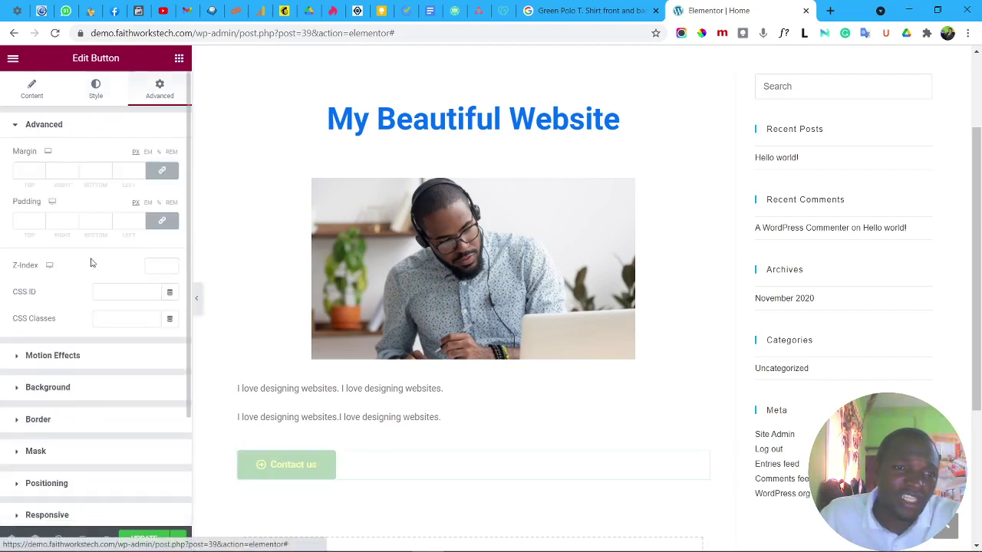
{"action": "left_click", "coordinate": [32, 92]}
Add a new Button widget between the image and the text paragraphs.
{"action": "scroll", "coordinate": [321, 255], "scroll_direction": "down", "scroll_amount": 2}
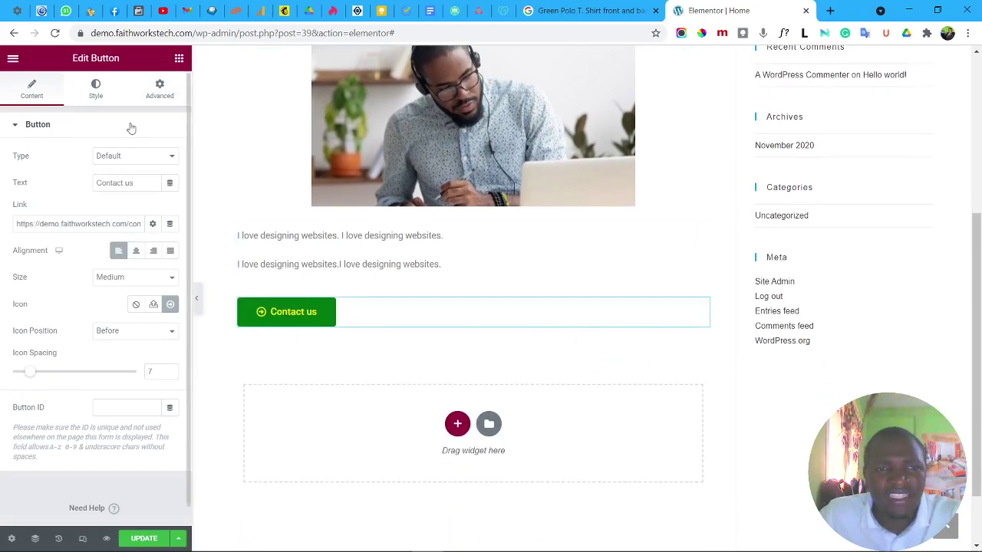
{"action": "left_click", "coordinate": [178, 57]}
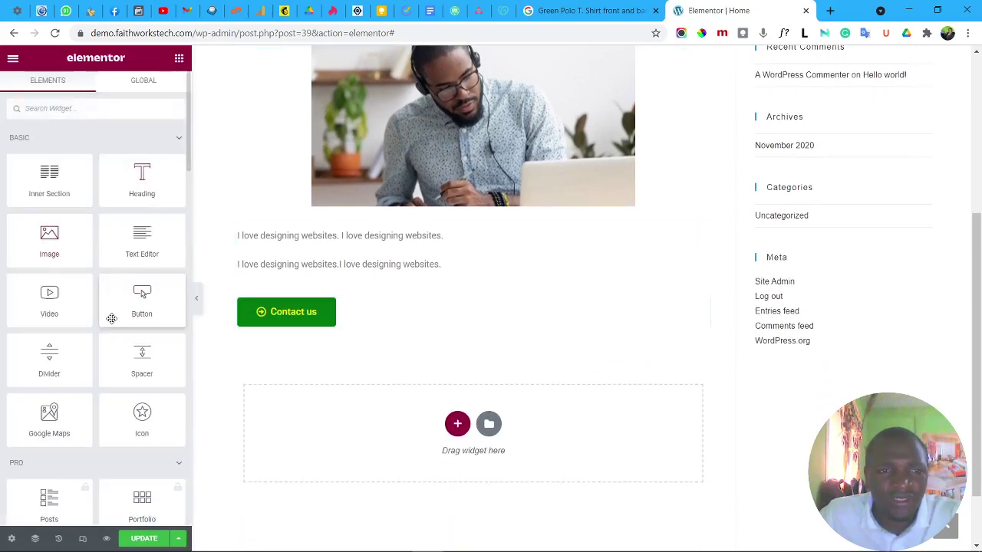
{"action": "left_click_drag", "start_coordinate": [142, 299], "coordinate": [335, 259]}
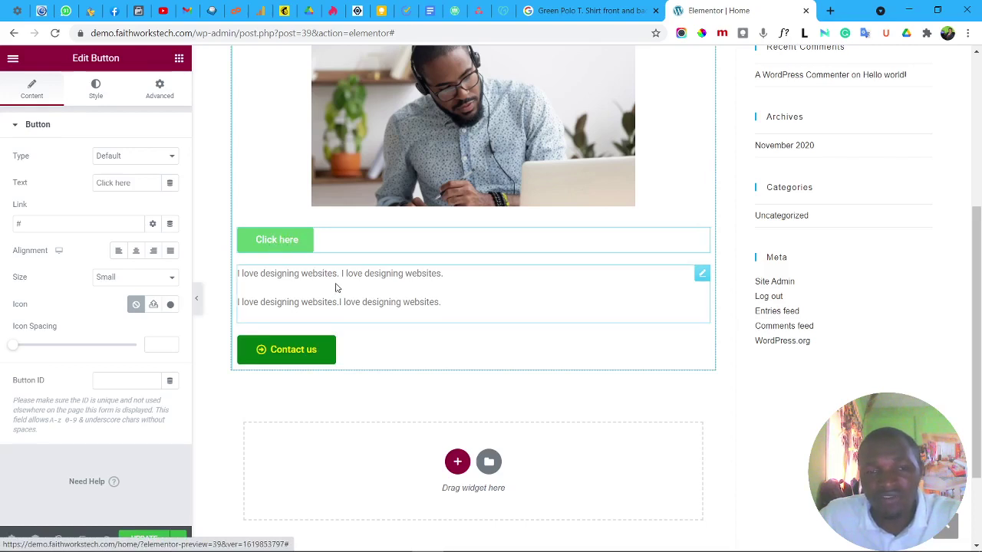
Copy the Contact us button and paste its style onto the new Click here button.
{"action": "right_click", "coordinate": [306, 364]}
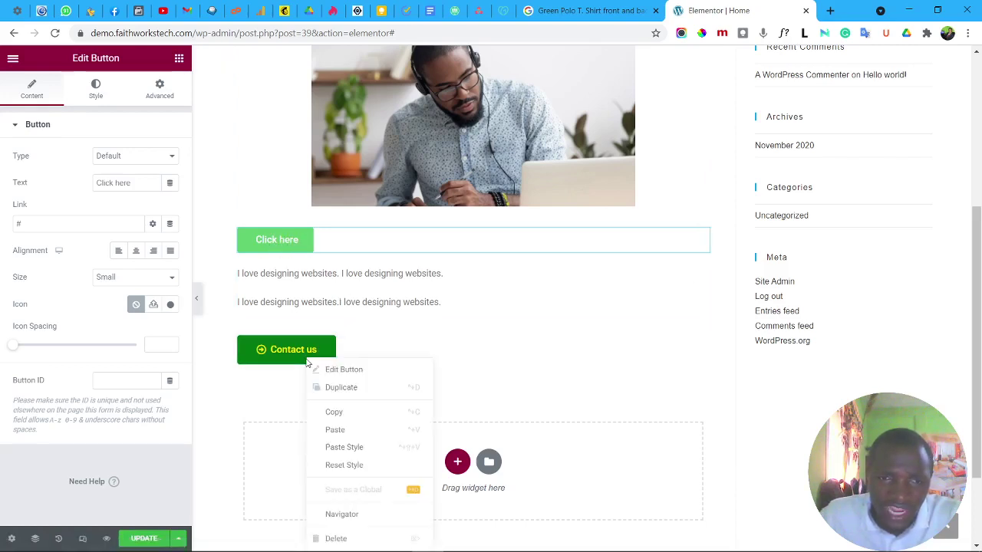
{"action": "left_click", "coordinate": [346, 412]}
{"action": "right_click", "coordinate": [290, 242]}
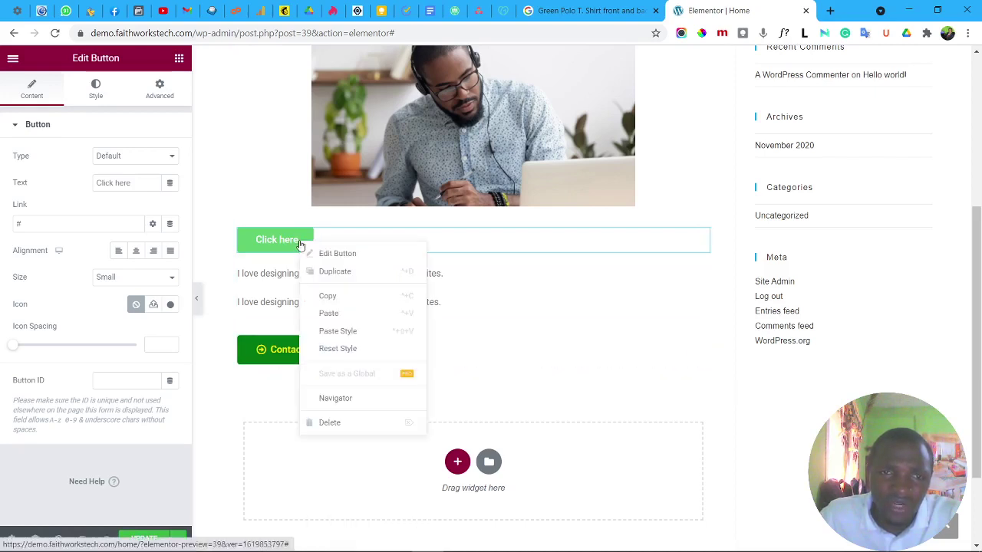
{"action": "right_click", "coordinate": [274, 246]}
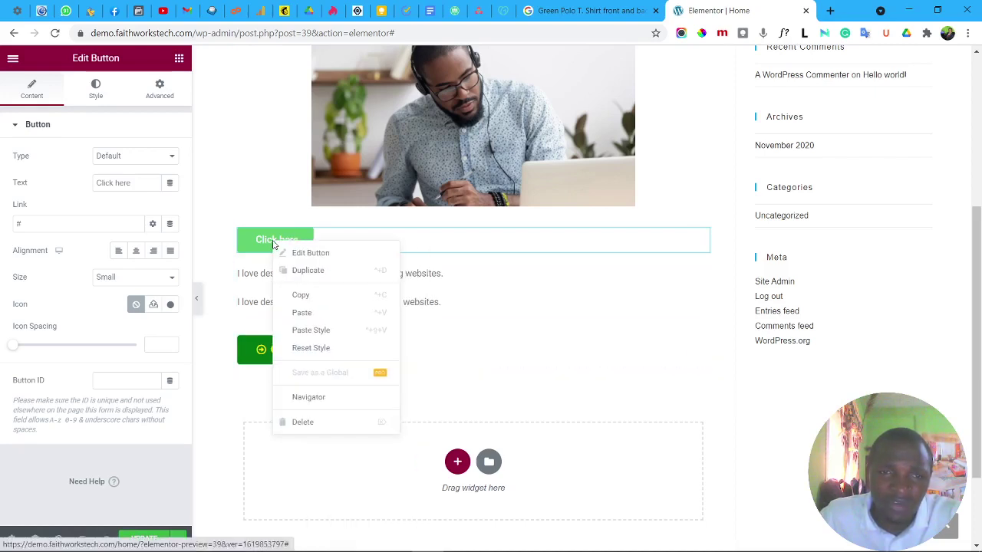
{"action": "left_click", "coordinate": [310, 331]}
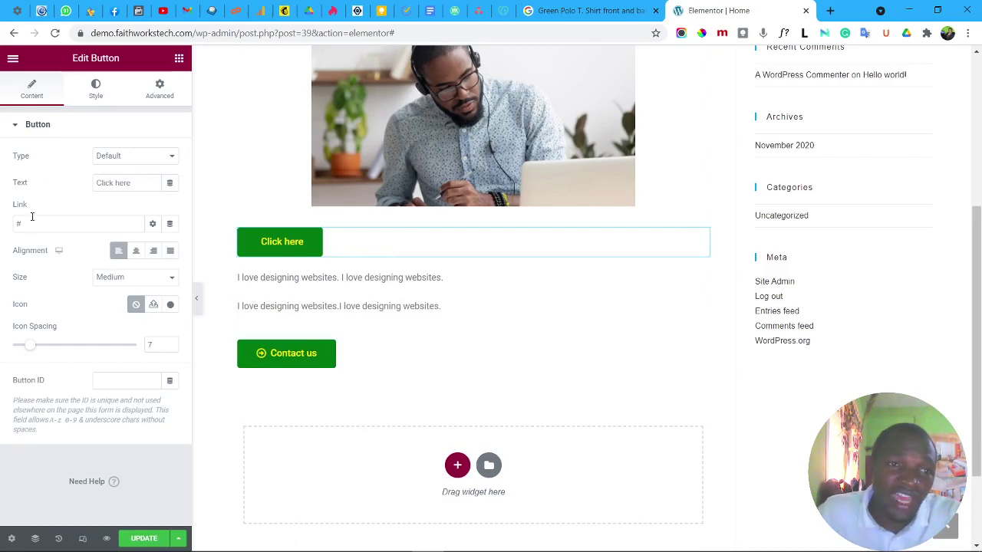
{"action": "scroll", "coordinate": [399, 238], "scroll_direction": "up", "scroll_amount": 1}
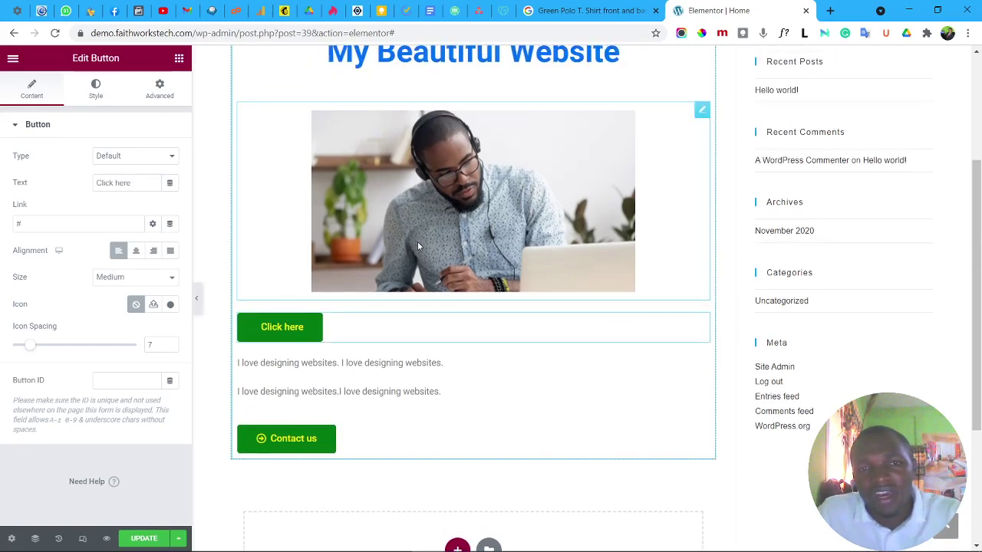
{"action": "scroll", "coordinate": [418, 241], "scroll_direction": "up", "scroll_amount": 1}
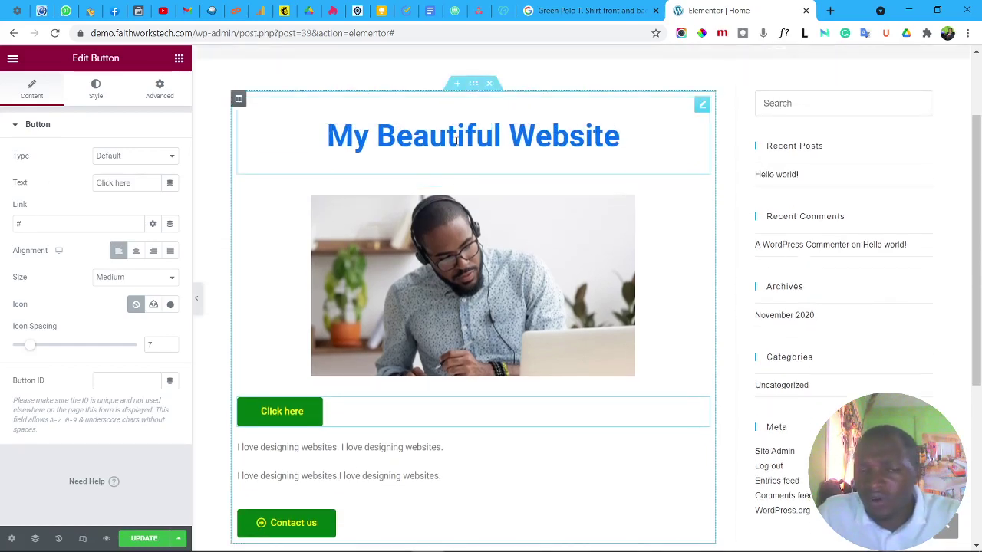
{"action": "scroll", "coordinate": [487, 355], "scroll_direction": "down", "scroll_amount": 2}
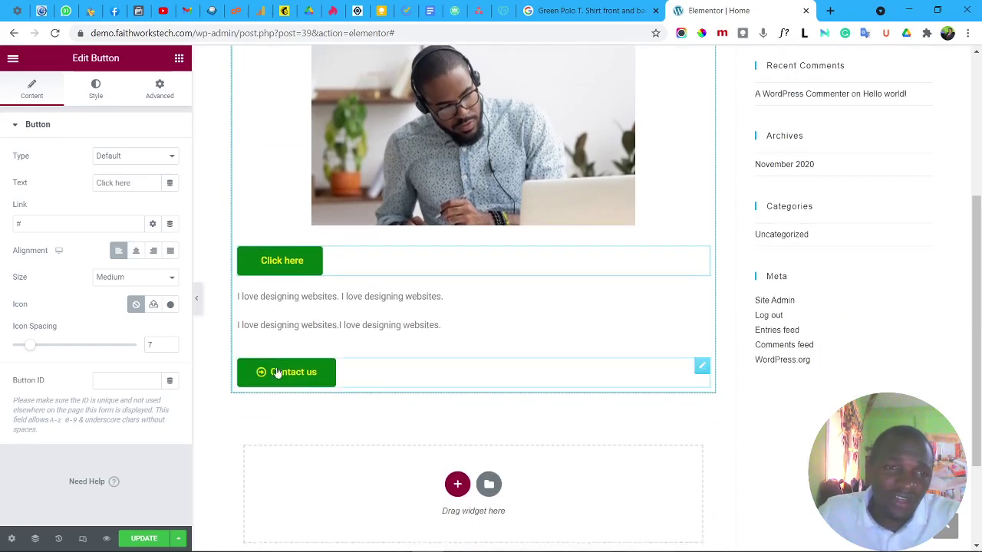
{"action": "scroll", "coordinate": [342, 246], "scroll_direction": "up", "scroll_amount": 2}
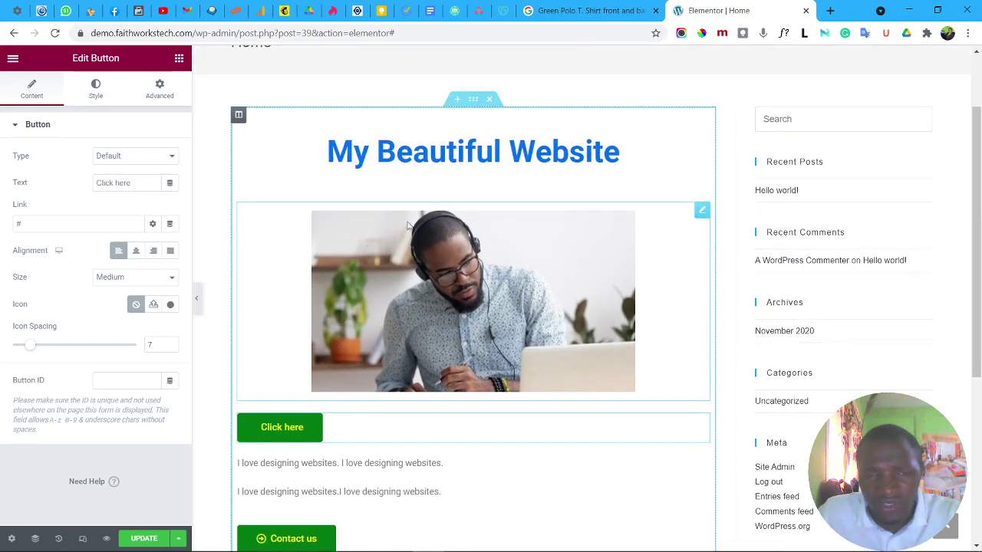
{"action": "scroll", "coordinate": [338, 276], "scroll_direction": "down", "scroll_amount": 2}
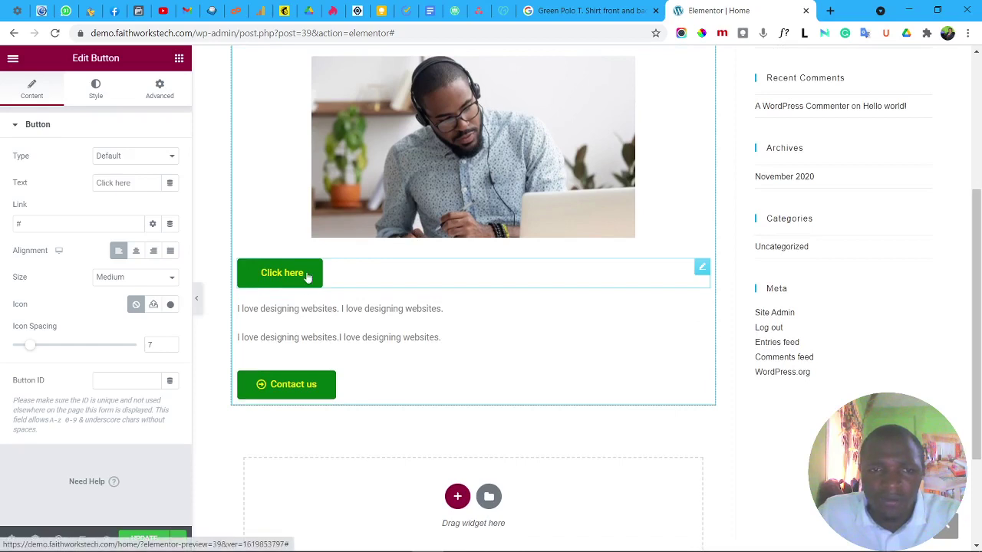
{"action": "right_click", "coordinate": [307, 276]}
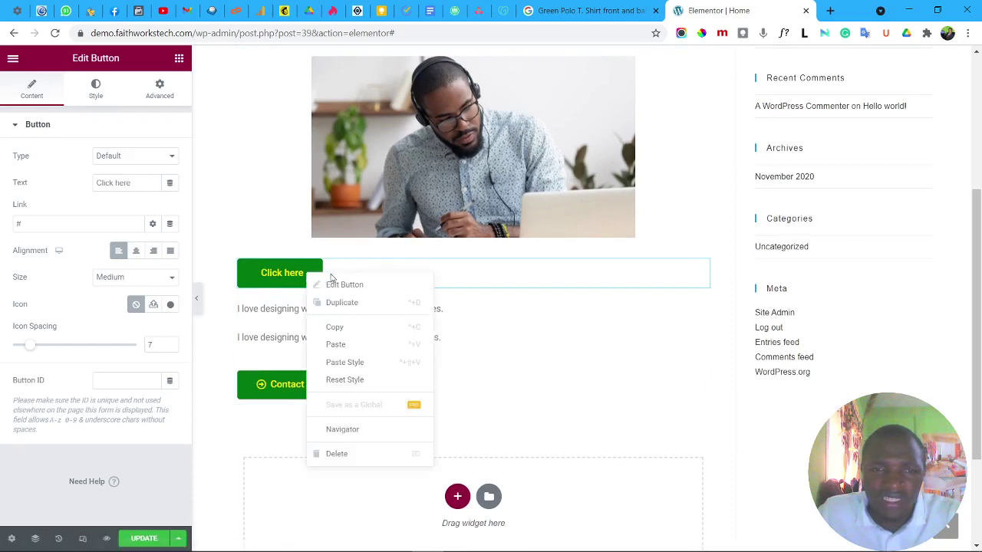
{"action": "right_click", "coordinate": [284, 275]}
Duplicate the image widget below the My Beautiful Website heading.
{"action": "right_click", "coordinate": [416, 180]}
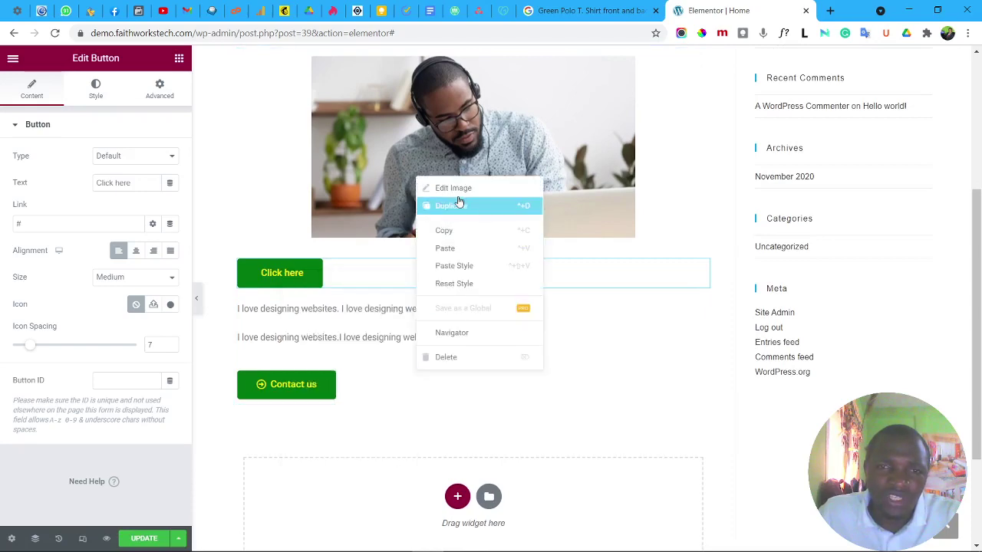
{"action": "right_click", "coordinate": [420, 144]}
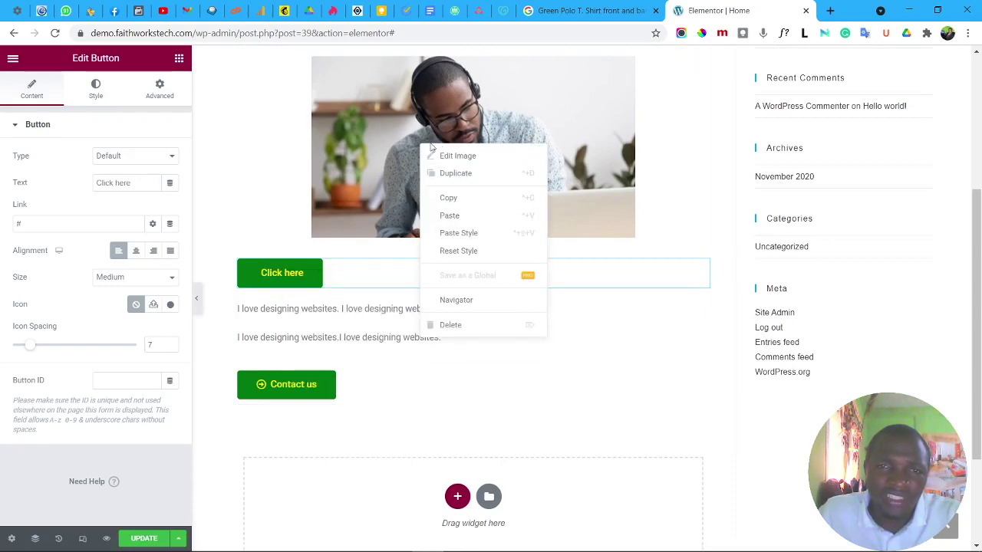
{"action": "left_click", "coordinate": [470, 176]}
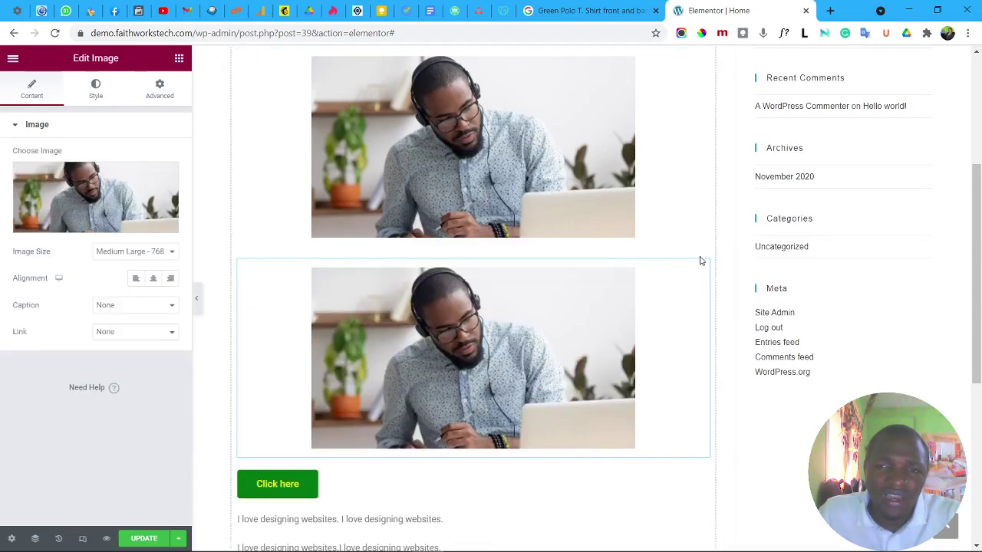
Copy the duplicated image and paste it below the Contact us button.
{"action": "scroll", "coordinate": [460, 277], "scroll_direction": "down", "scroll_amount": 3}
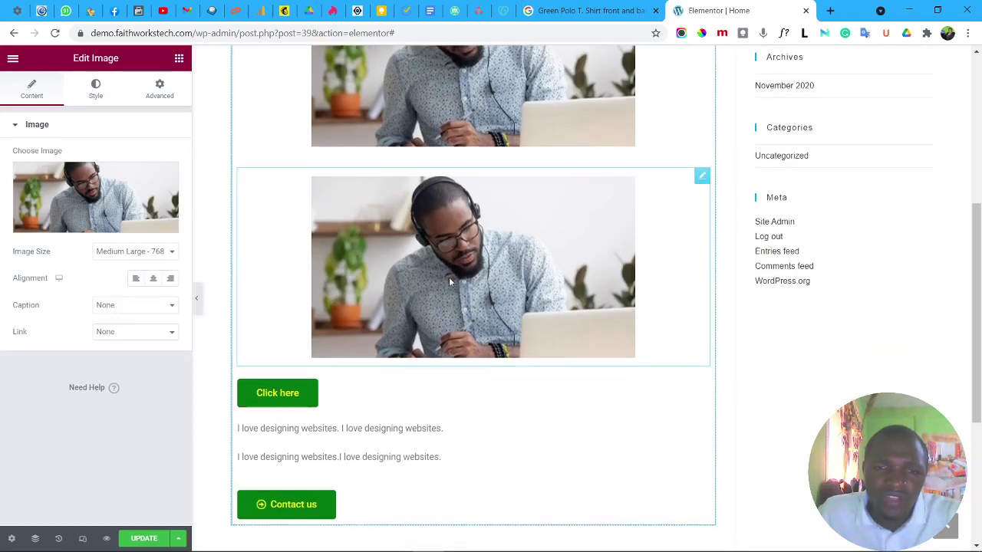
{"action": "right_click", "coordinate": [424, 164]}
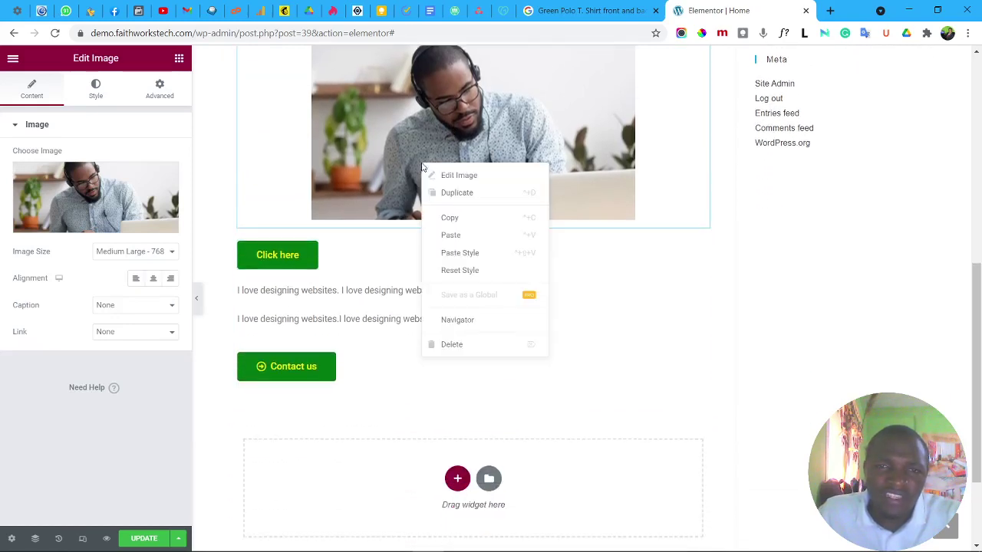
{"action": "left_click", "coordinate": [460, 218]}
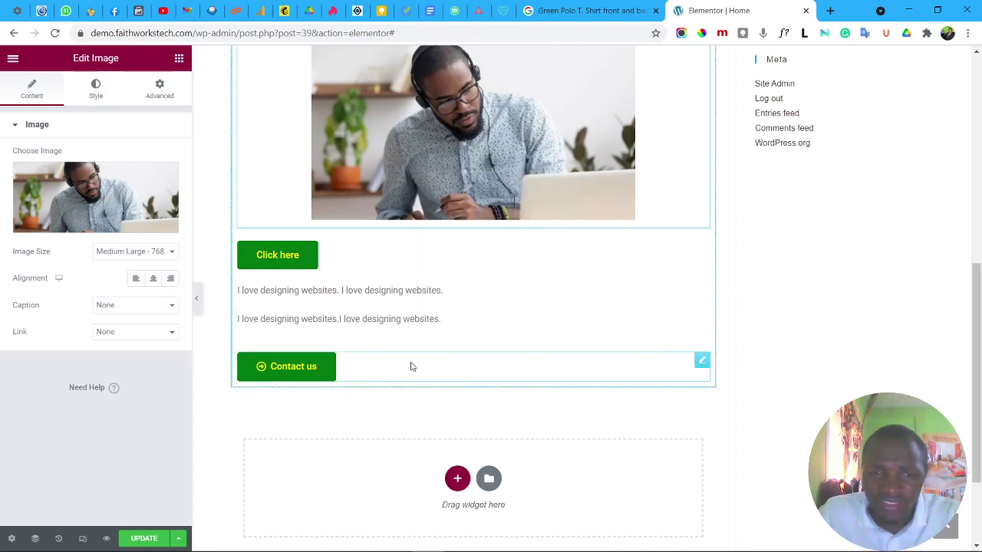
{"action": "right_click", "coordinate": [386, 367]}
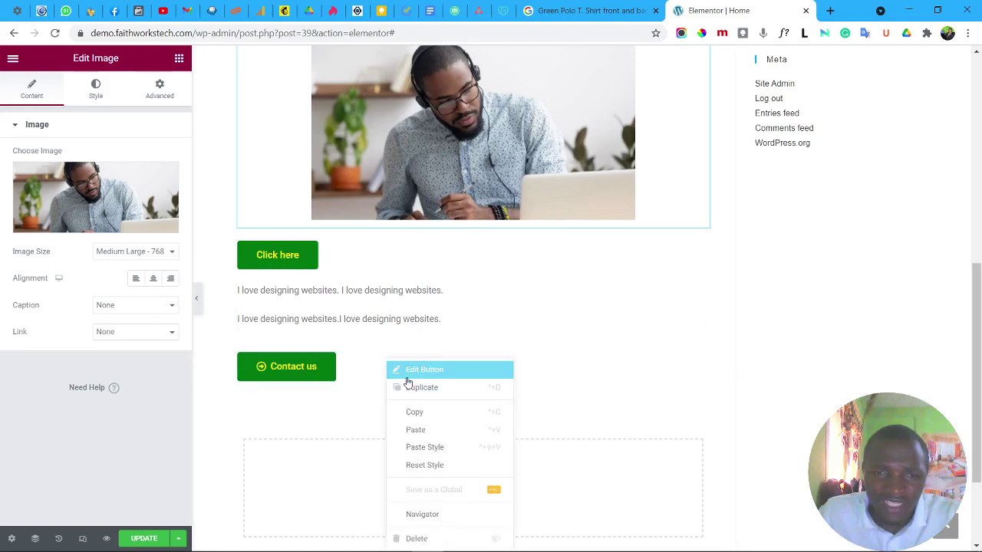
{"action": "left_click", "coordinate": [424, 430]}
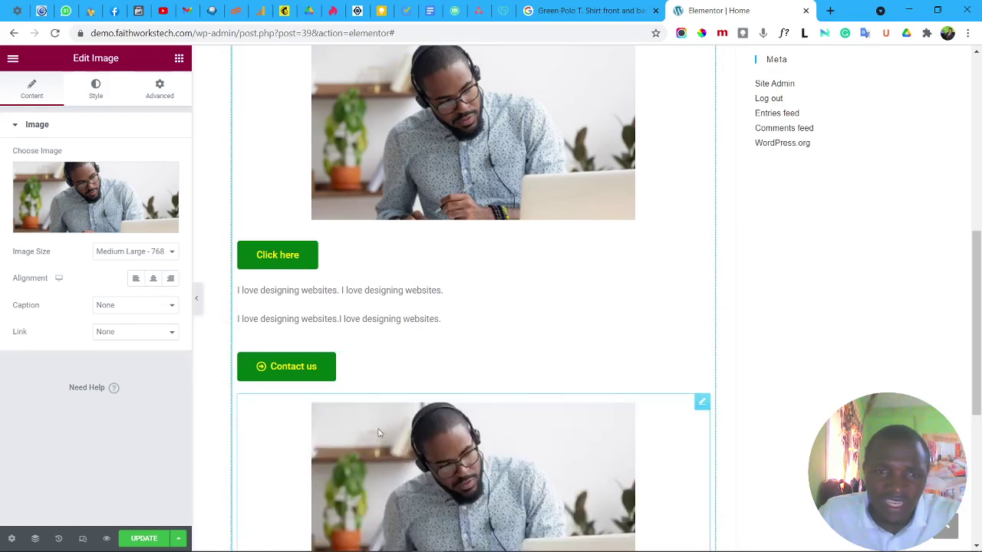
Delete the pasted image below the Contact us button.
{"action": "scroll", "coordinate": [378, 434], "scroll_direction": "down", "scroll_amount": 3}
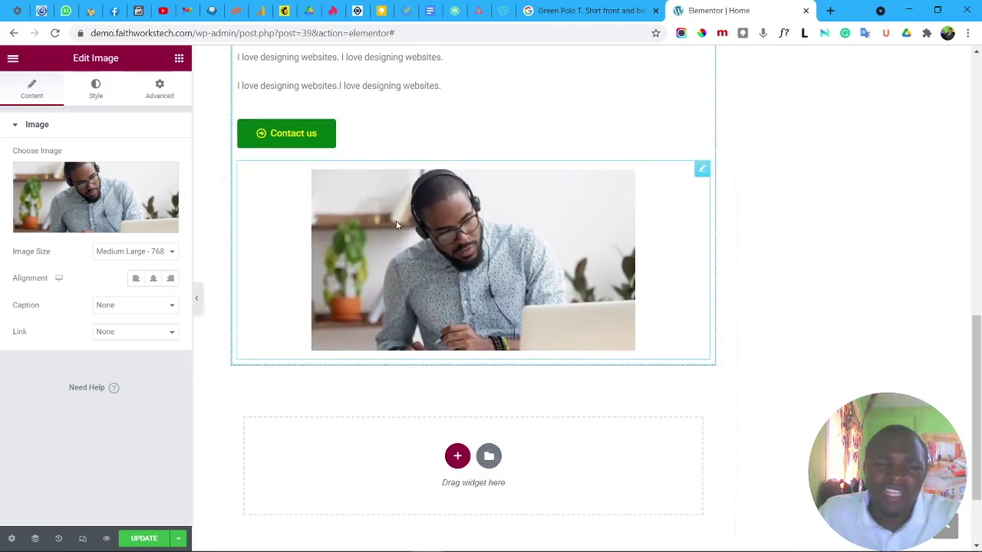
{"action": "right_click", "coordinate": [397, 225]}
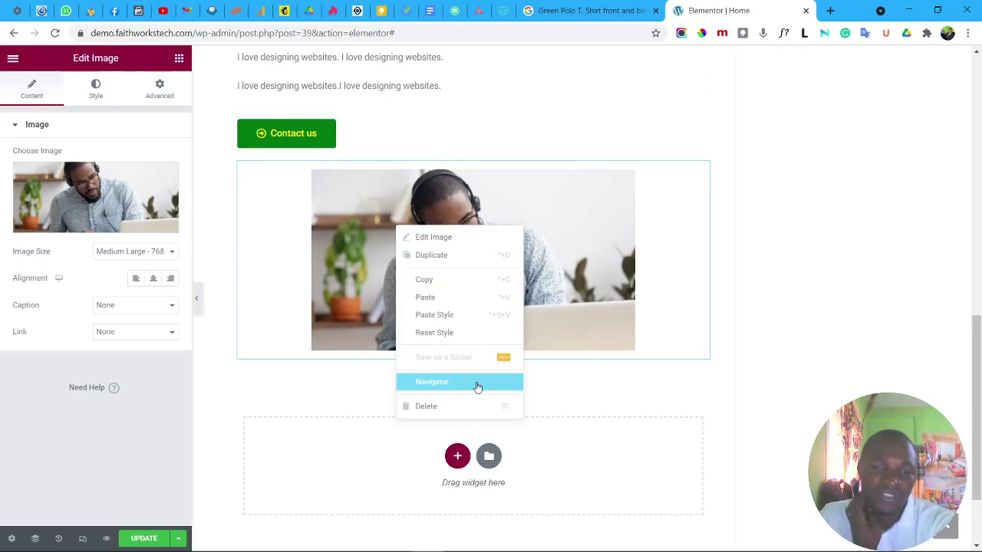
{"action": "right_click", "coordinate": [544, 262]}
{"action": "right_click", "coordinate": [503, 245]}
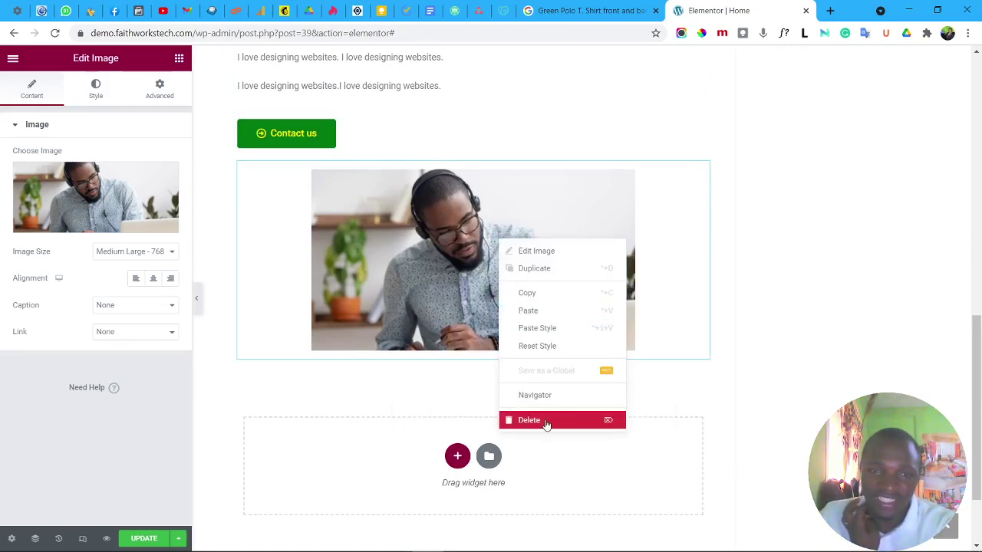
{"action": "left_click", "coordinate": [547, 421]}
Delete the Click here button above the text paragraphs.
{"action": "scroll", "coordinate": [346, 330], "scroll_direction": "up", "scroll_amount": 5}
{"action": "scroll", "coordinate": [333, 364], "scroll_direction": "down", "scroll_amount": 5}
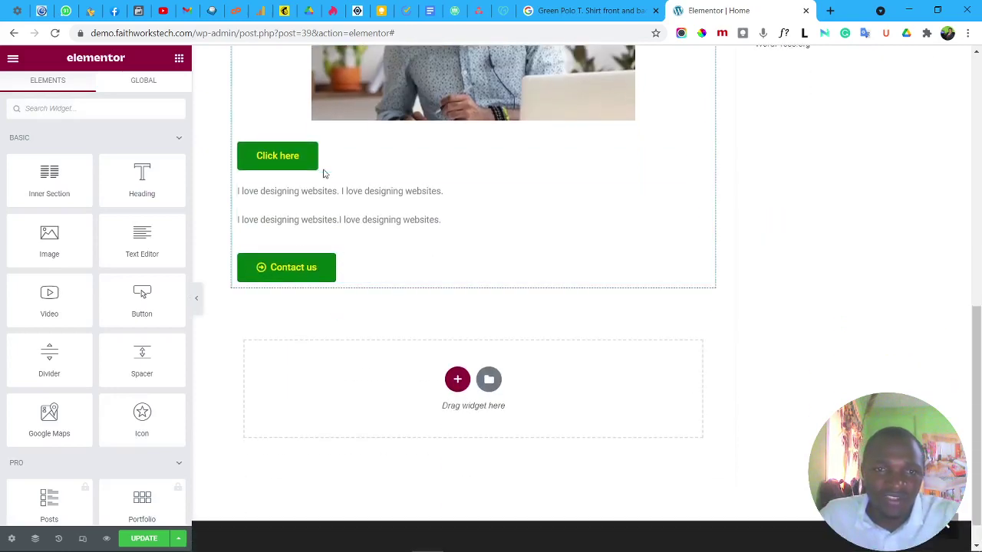
{"action": "right_click", "coordinate": [332, 161]}
{"action": "left_click", "coordinate": [369, 339]}
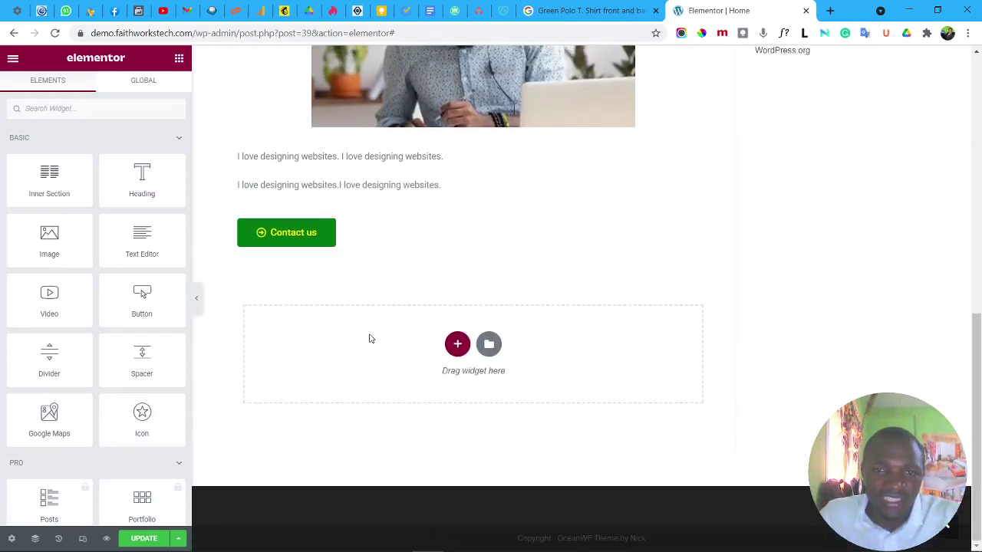
Add a Video widget directly below the Contact us button.
{"action": "scroll", "coordinate": [380, 335], "scroll_direction": "up", "scroll_amount": 1}
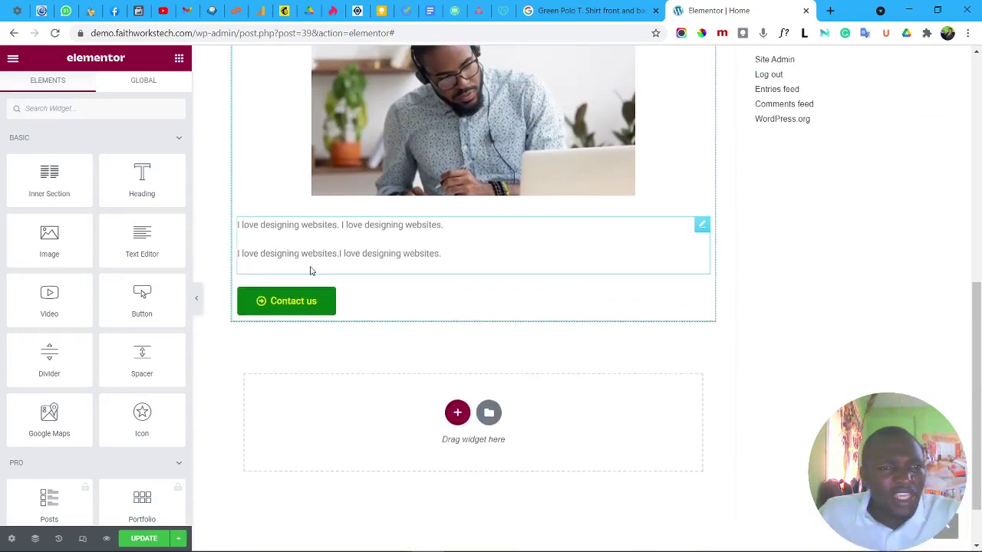
{"action": "scroll", "coordinate": [311, 269], "scroll_direction": "down", "scroll_amount": 1}
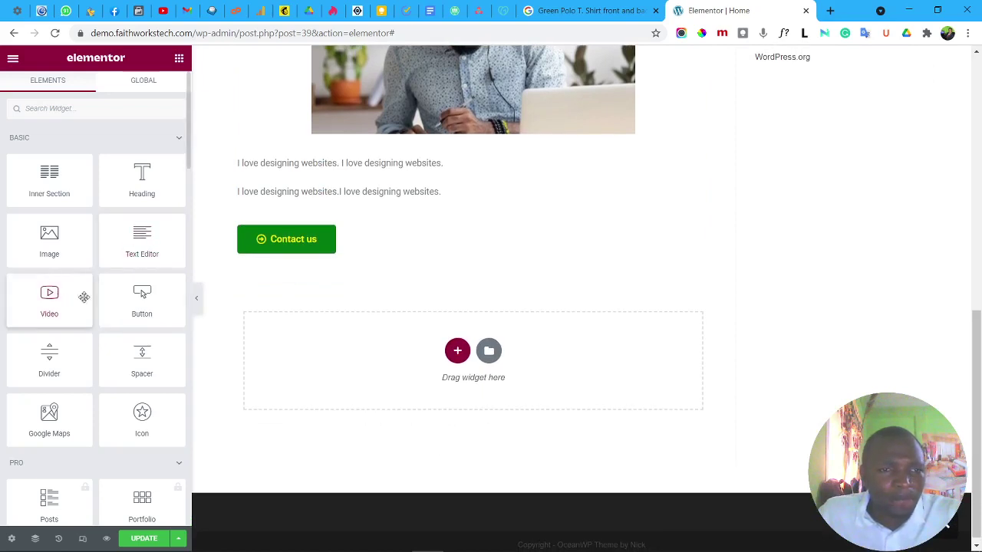
{"action": "scroll", "coordinate": [248, 246], "scroll_direction": "up", "scroll_amount": 2}
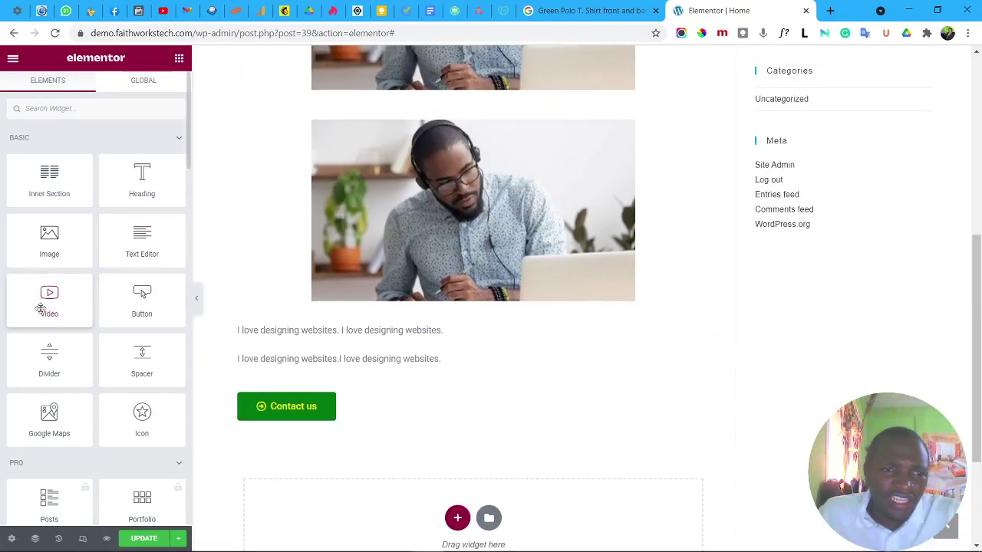
{"action": "left_click_drag", "start_coordinate": [41, 308], "coordinate": [362, 425]}
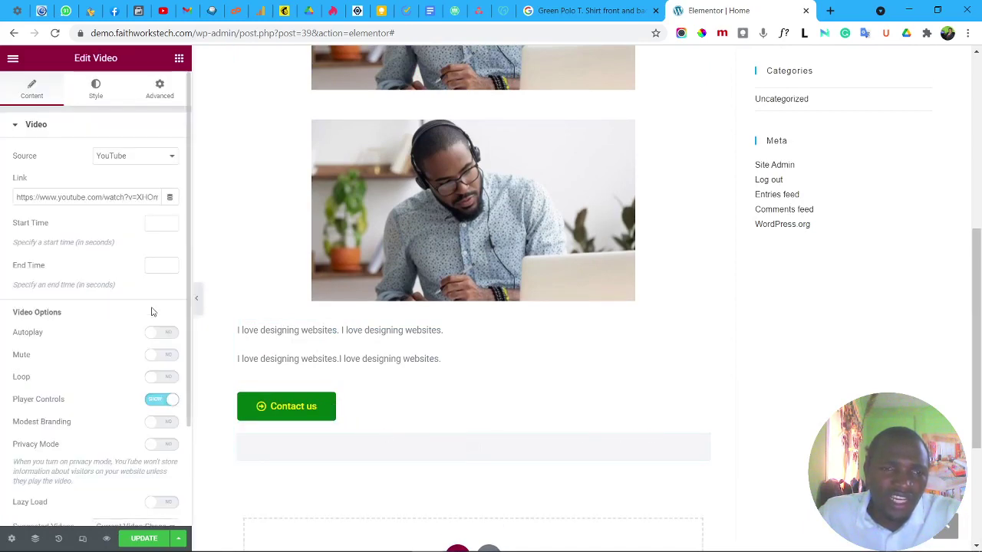
{"action": "scroll", "coordinate": [363, 371], "scroll_direction": "down", "scroll_amount": 5}
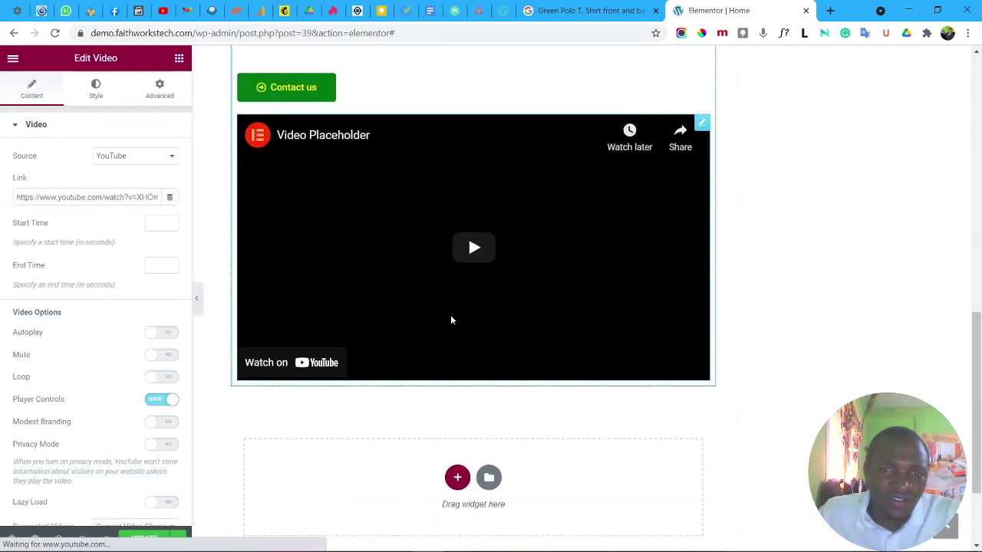
{"action": "triple_click", "coordinate": [109, 199]}
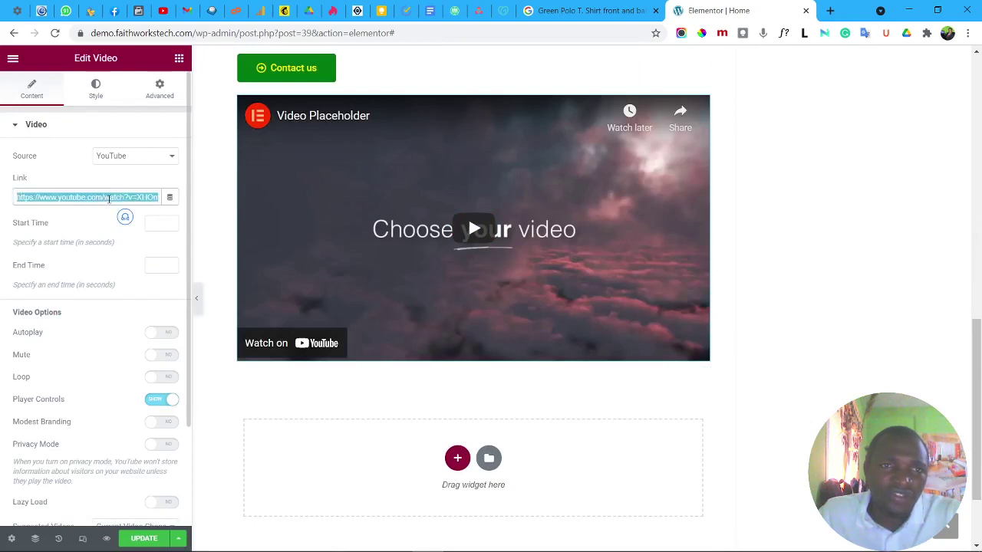
{"action": "left_click", "coordinate": [163, 11]}
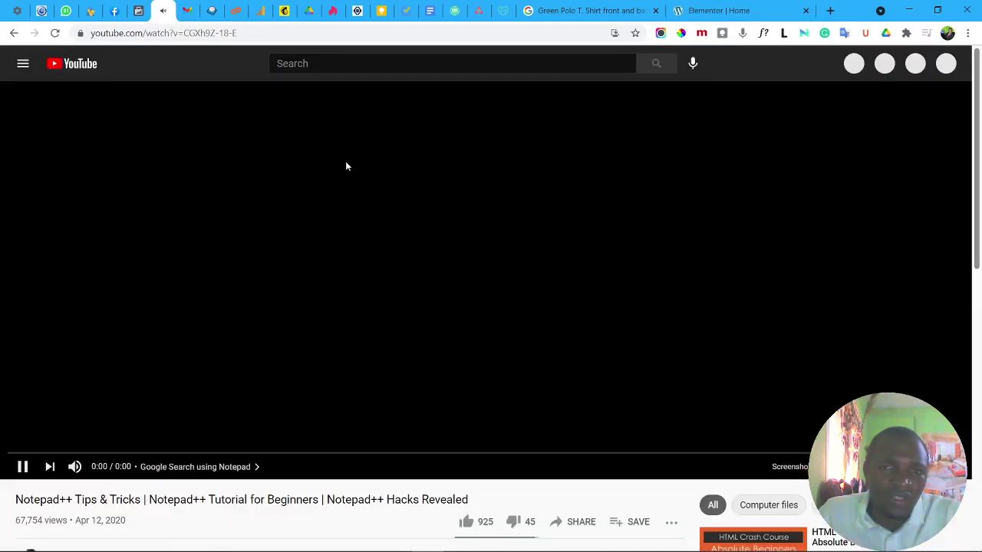
{"action": "right_click", "coordinate": [345, 161]}
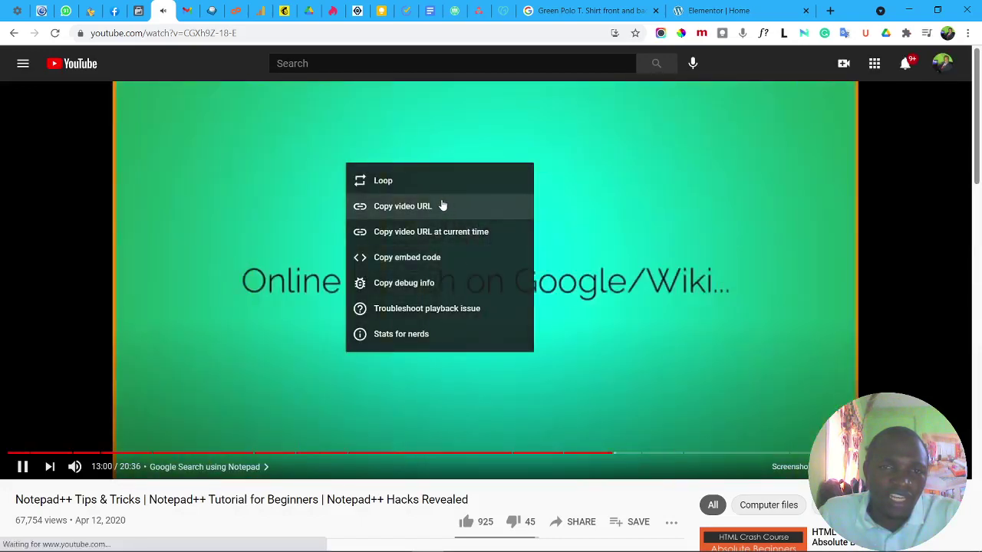
{"action": "left_click", "coordinate": [440, 204]}
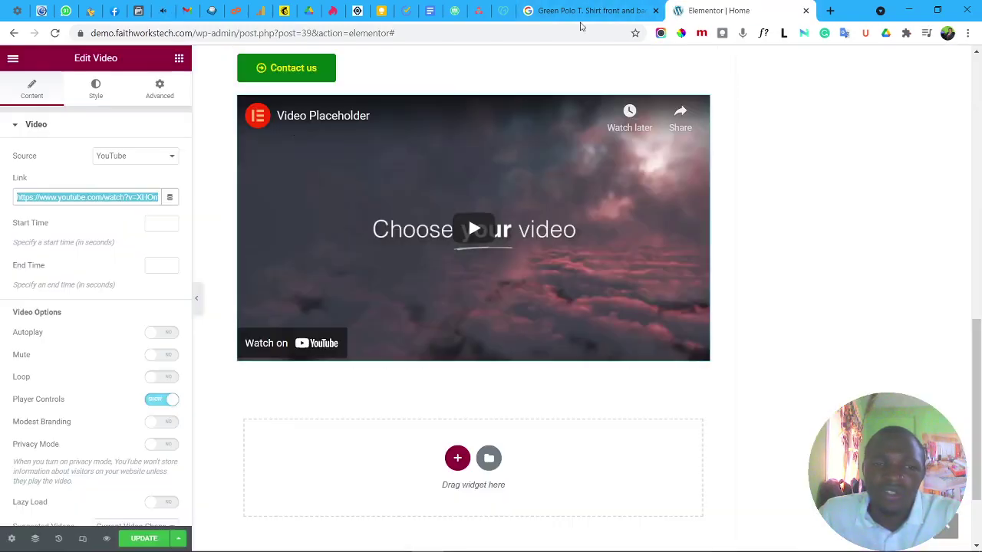
{"action": "left_click", "coordinate": [719, 11]}
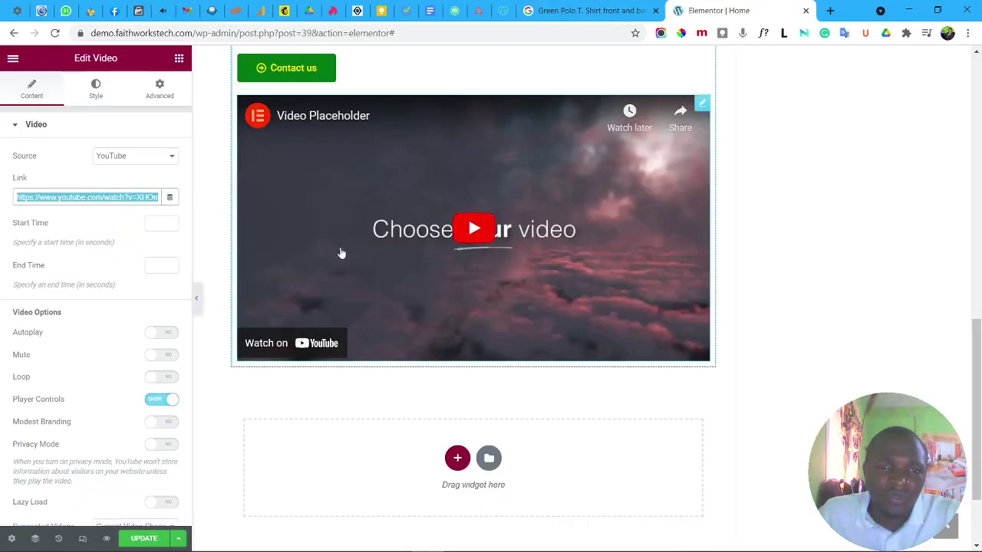
{"action": "right_click", "coordinate": [126, 201]}
{"action": "left_click", "coordinate": [168, 256]}
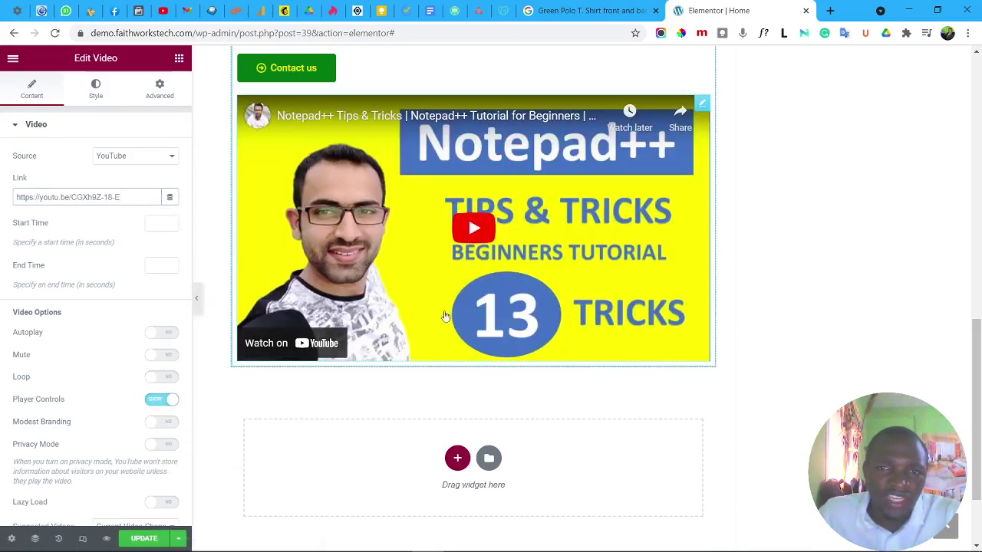
Add an Icon widget directly below the Notepad++ video.
{"action": "scroll", "coordinate": [581, 161], "scroll_direction": "up", "scroll_amount": 6}
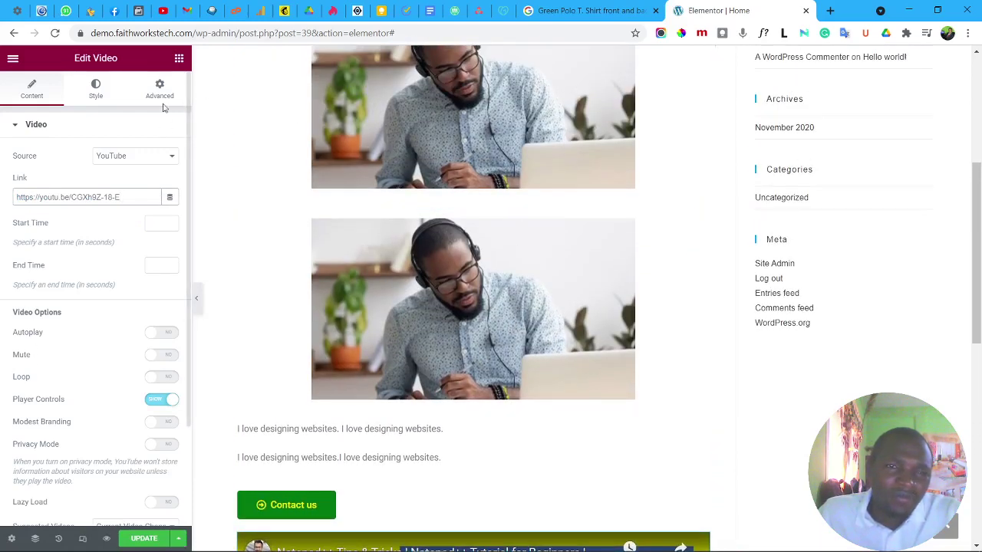
{"action": "left_click", "coordinate": [178, 60]}
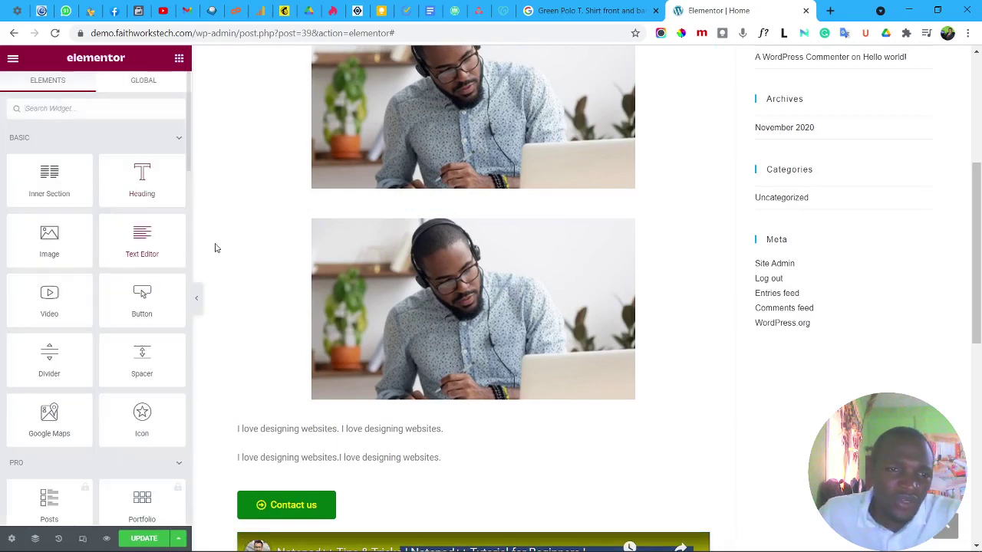
{"action": "scroll", "coordinate": [158, 373], "scroll_direction": "down", "scroll_amount": 2}
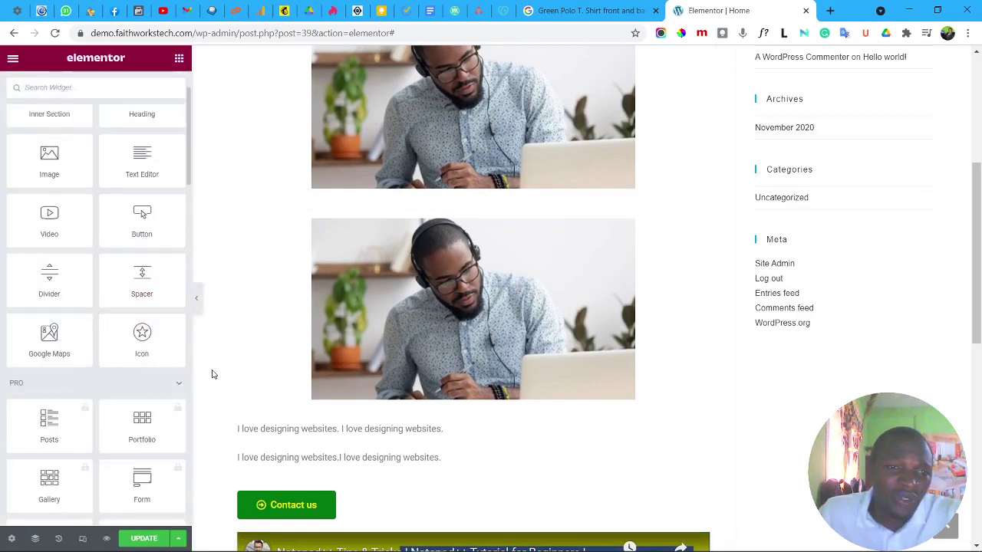
{"action": "scroll", "coordinate": [207, 361], "scroll_direction": "down", "scroll_amount": 2}
{"action": "left_click_drag", "start_coordinate": [130, 329], "coordinate": [110, 307]}
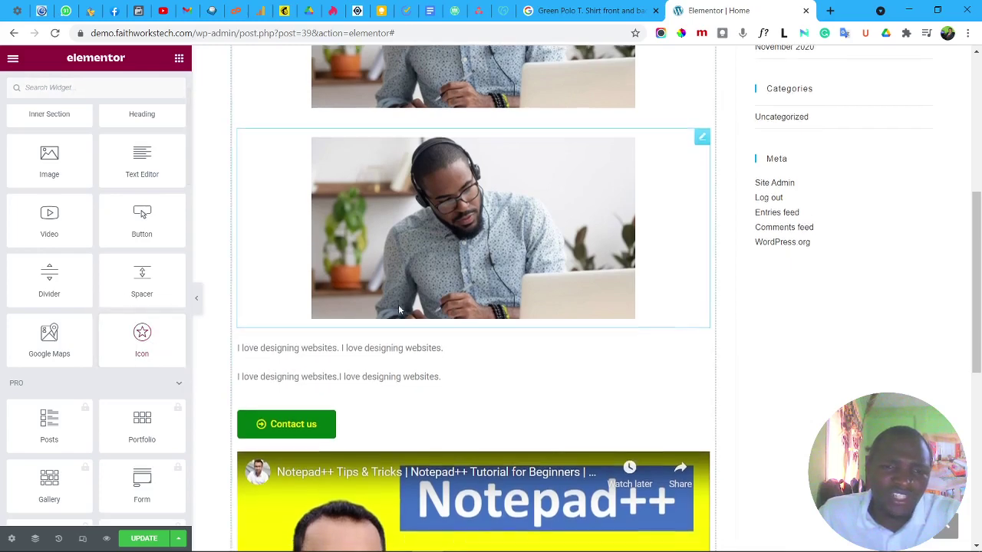
{"action": "scroll", "coordinate": [398, 304], "scroll_direction": "down", "scroll_amount": 6}
{"action": "scroll", "coordinate": [329, 309], "scroll_direction": "up", "scroll_amount": 1}
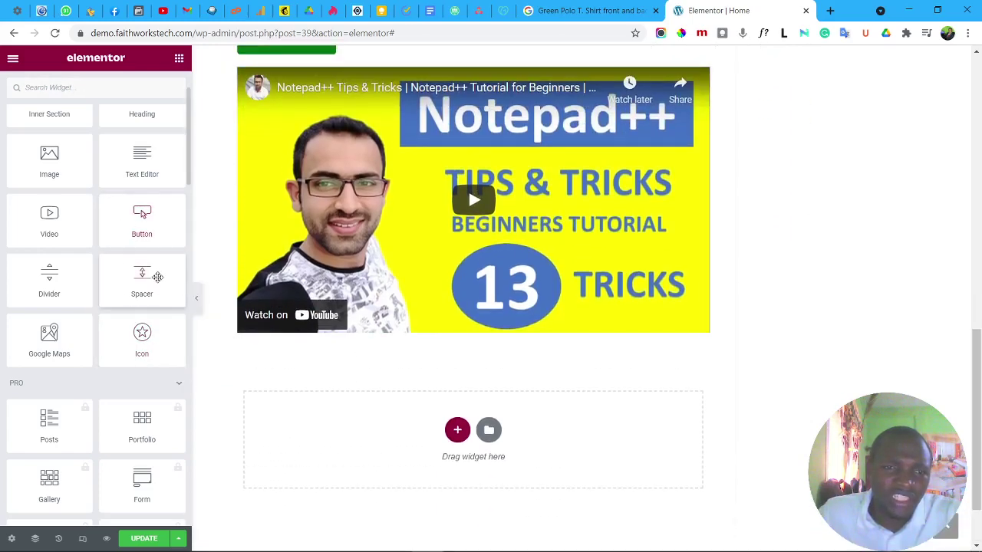
{"action": "left_click_drag", "start_coordinate": [144, 342], "coordinate": [390, 331]}
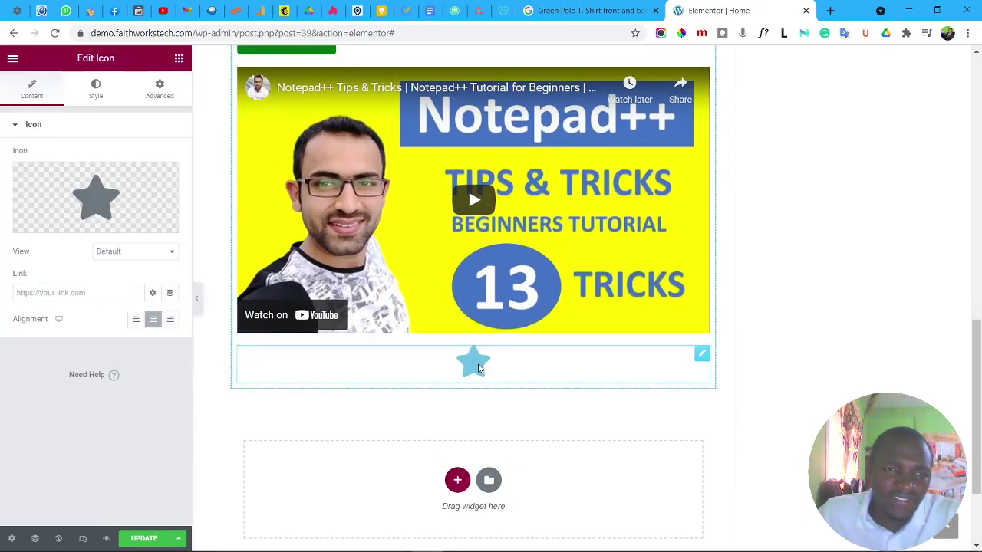
Replace the star with the solid stopwatch icon from the icon library.
{"action": "left_click", "coordinate": [49, 195]}
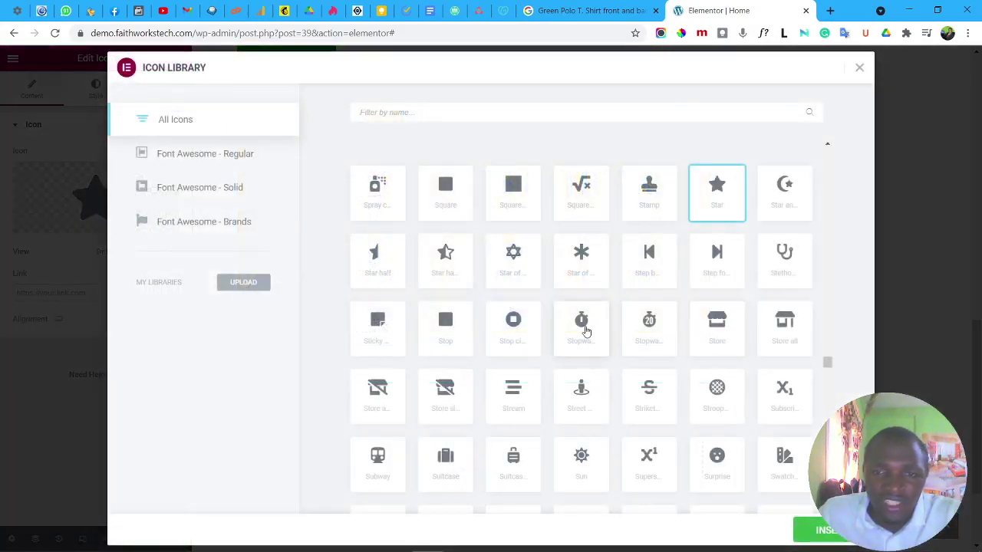
{"action": "left_click", "coordinate": [583, 330]}
{"action": "left_click", "coordinate": [836, 532]}
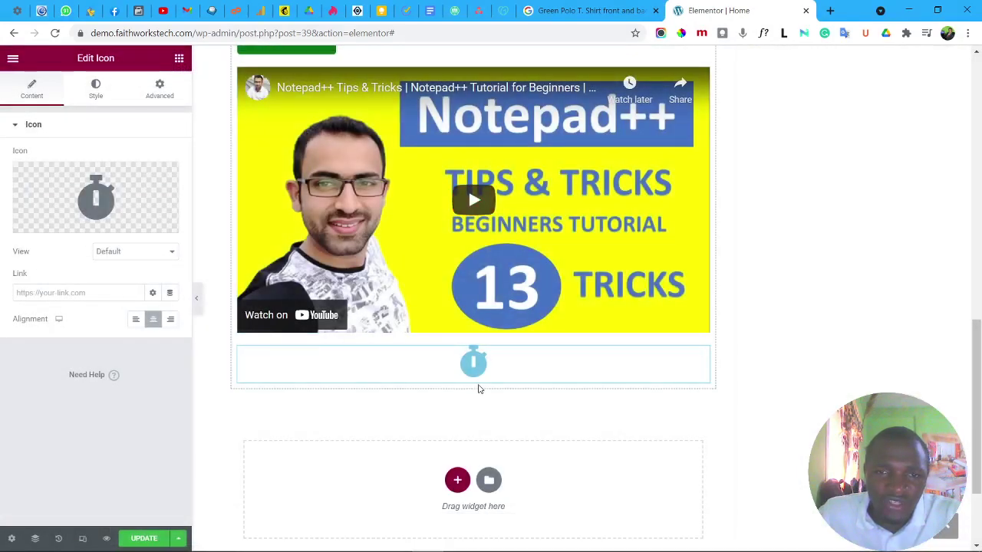
Enlarge the stopwatch icon below the video with its size setting.
{"action": "left_click", "coordinate": [97, 87]}
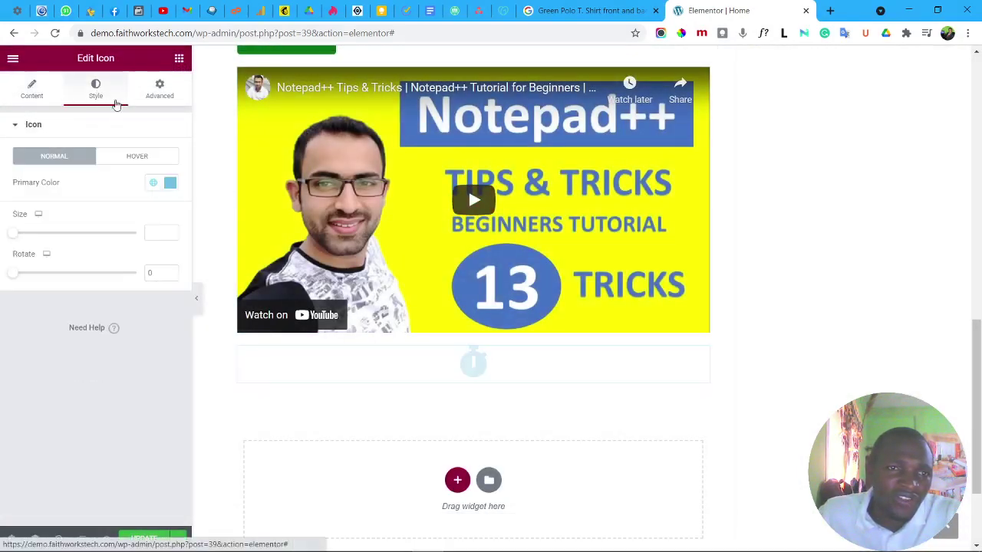
{"action": "left_click", "coordinate": [19, 238]}
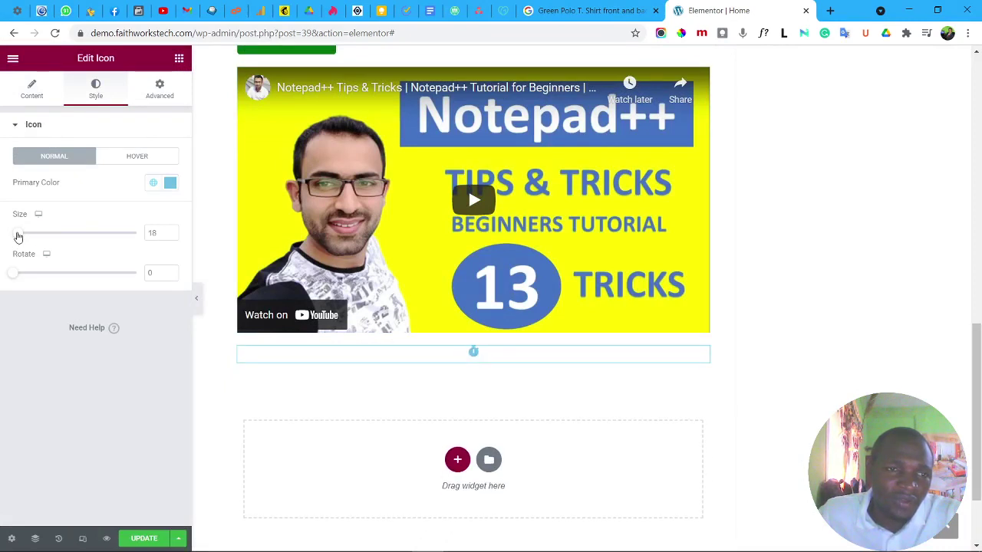
{"action": "left_click_drag", "start_coordinate": [19, 237], "coordinate": [140, 233]}
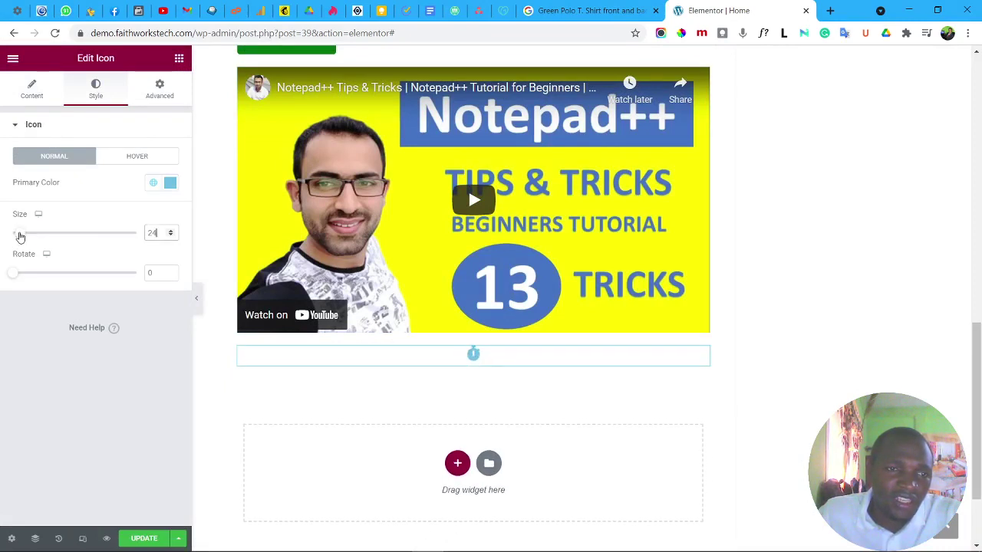
{"action": "left_click_drag", "start_coordinate": [20, 237], "coordinate": [40, 234]}
Set the stopwatch icon's primary color to the custom blue #167EFB.
{"action": "left_click", "coordinate": [154, 184]}
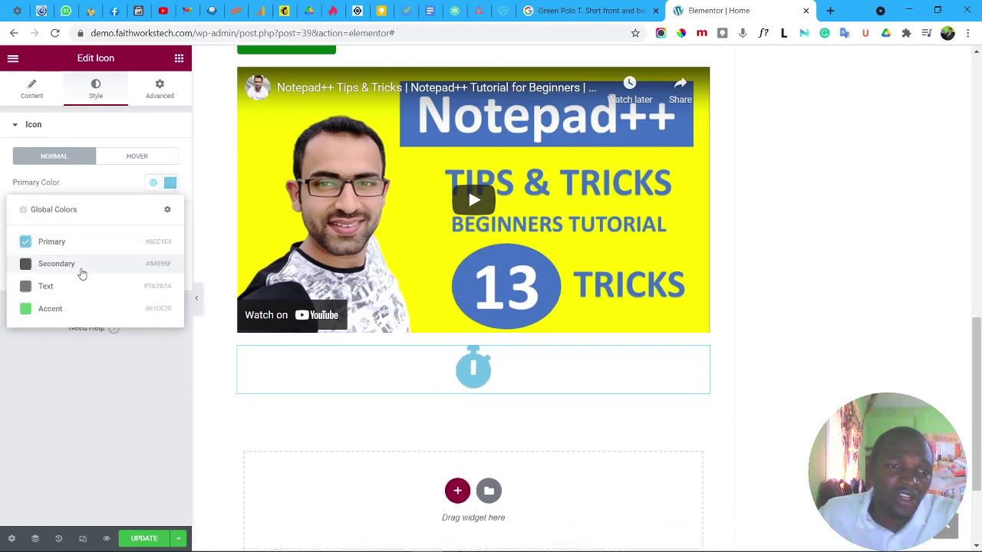
{"action": "left_click", "coordinate": [79, 265]}
{"action": "left_click", "coordinate": [171, 182]}
{"action": "left_click_drag", "start_coordinate": [160, 247], "coordinate": [156, 231]}
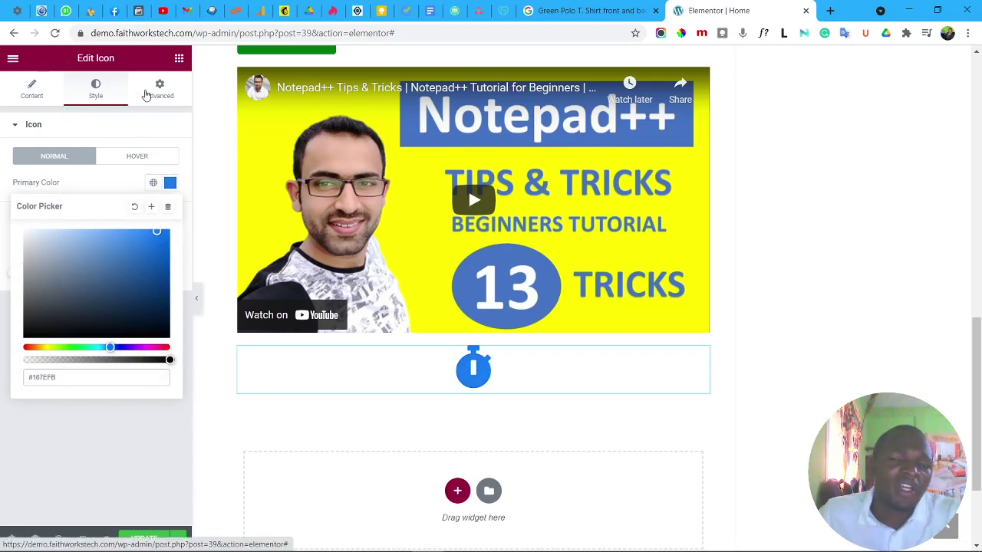
{"action": "left_click", "coordinate": [51, 80]}
Add a Spacer widget between the video and the stopwatch icon and set its space to 84 px.
{"action": "left_click", "coordinate": [179, 58]}
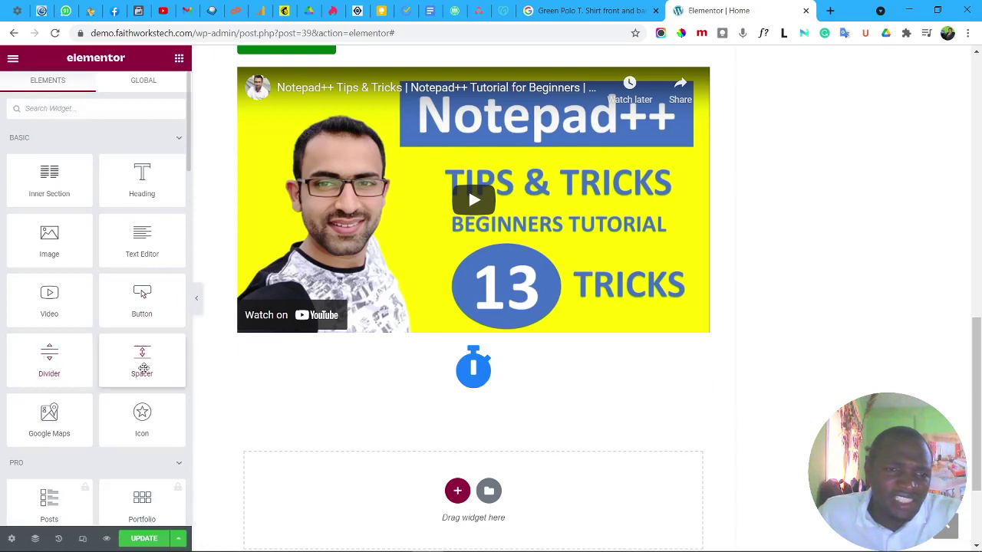
{"action": "left_click_drag", "start_coordinate": [209, 370], "coordinate": [468, 327]}
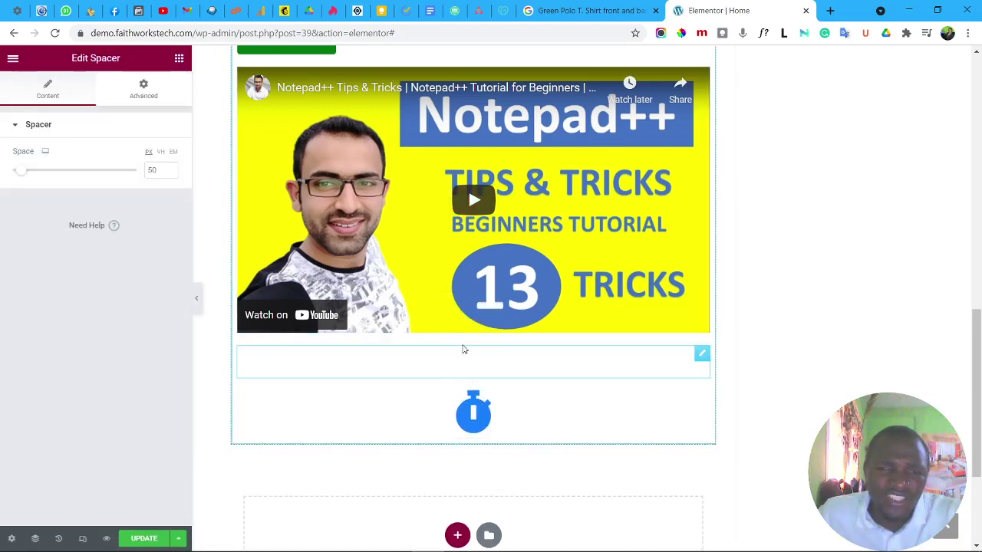
{"action": "mouse_move", "coordinate": [22, 172]}
{"action": "left_mouse_down"}
{"action": "mouse_move", "coordinate": [62, 184]}
{"action": "mouse_move", "coordinate": [18, 186]}
{"action": "mouse_move", "coordinate": [28, 186]}
{"action": "left_mouse_up"}
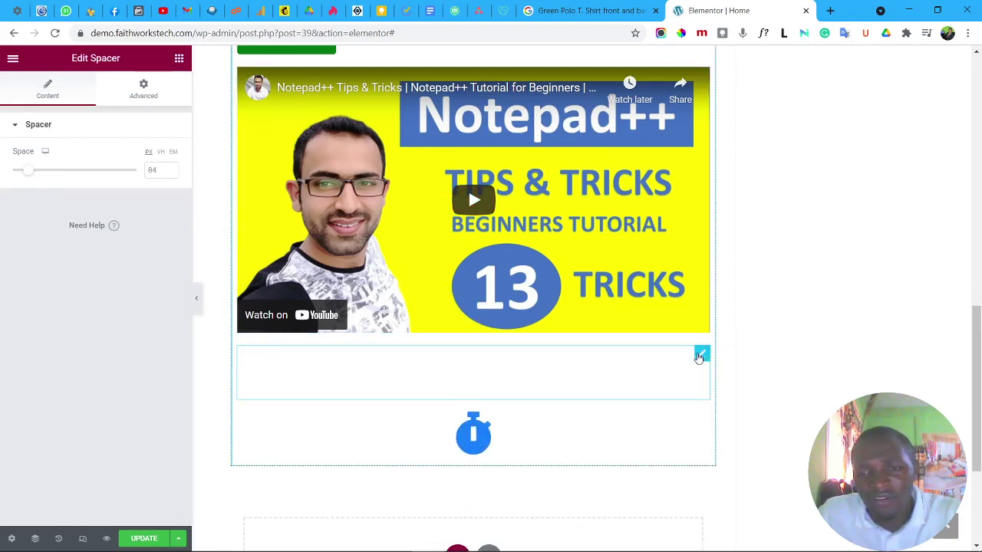
Delete the spacer between the video and the stopwatch icon.
{"action": "right_click", "coordinate": [699, 358]}
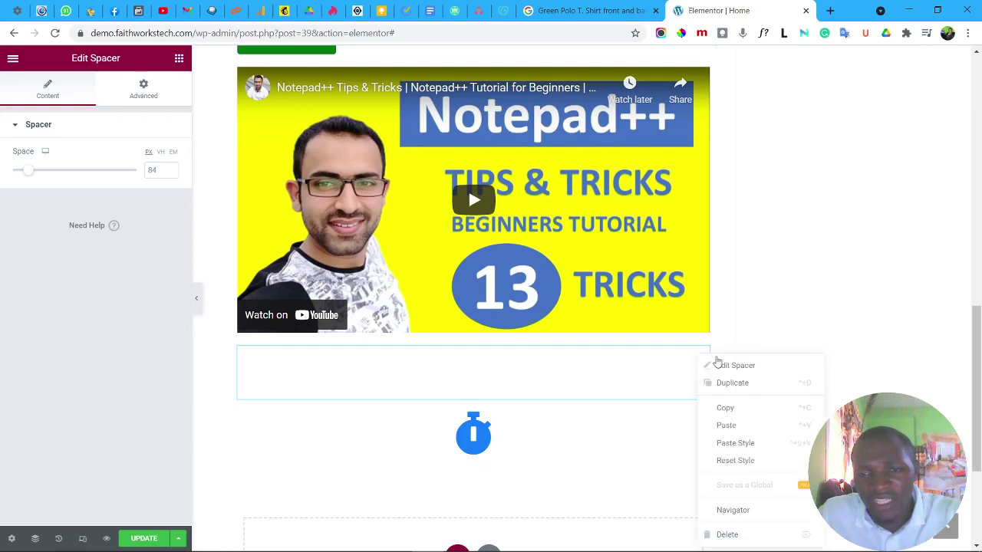
{"action": "left_click", "coordinate": [739, 537]}
Browse the available Basic, Pro and General widgets and review the lower part of the page.
{"action": "scroll", "coordinate": [533, 336], "scroll_direction": "up", "scroll_amount": 5}
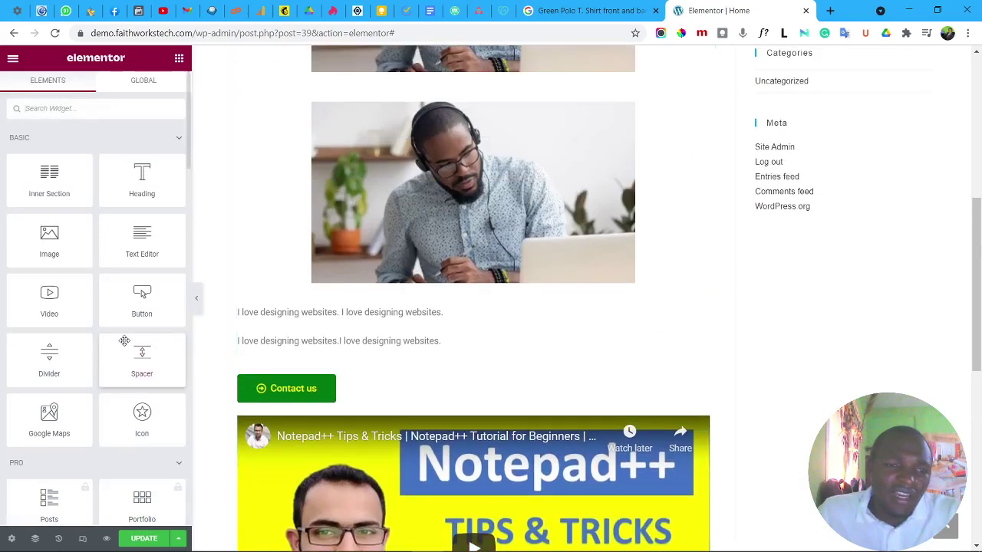
{"action": "scroll", "coordinate": [126, 340], "scroll_direction": "down", "scroll_amount": 1}
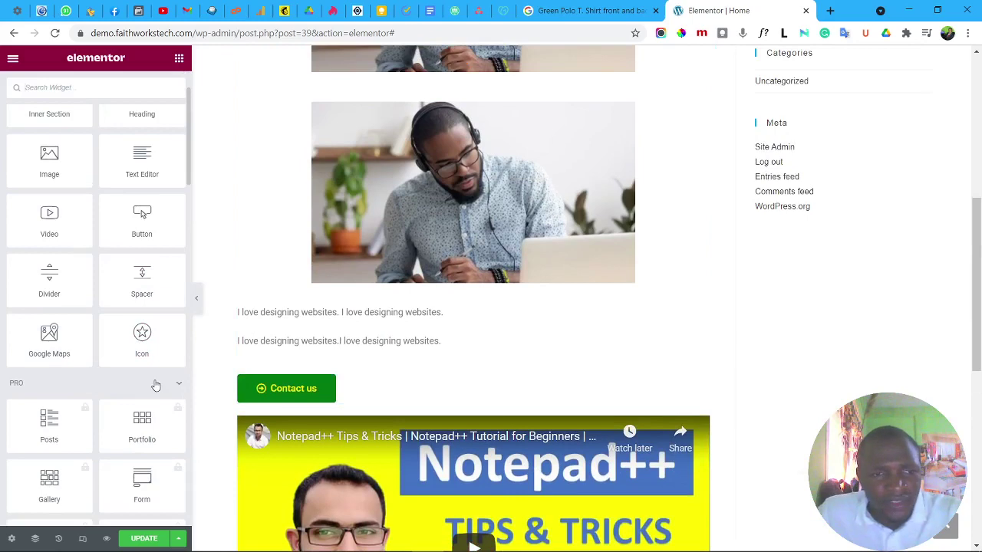
{"action": "scroll", "coordinate": [49, 291], "scroll_direction": "up", "scroll_amount": 1}
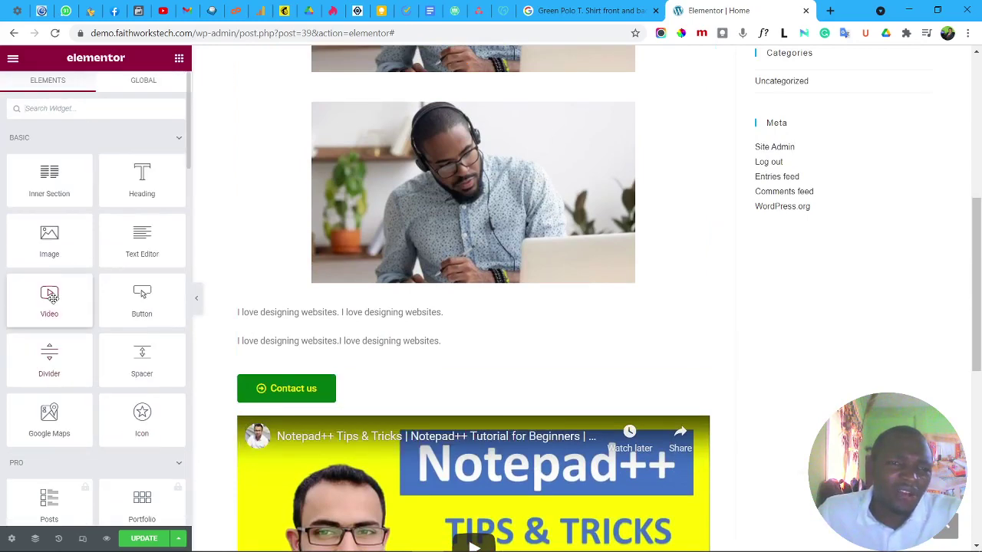
{"action": "scroll", "coordinate": [77, 121], "scroll_direction": "down", "scroll_amount": 5}
{"action": "scroll", "coordinate": [93, 347], "scroll_direction": "up", "scroll_amount": 4}
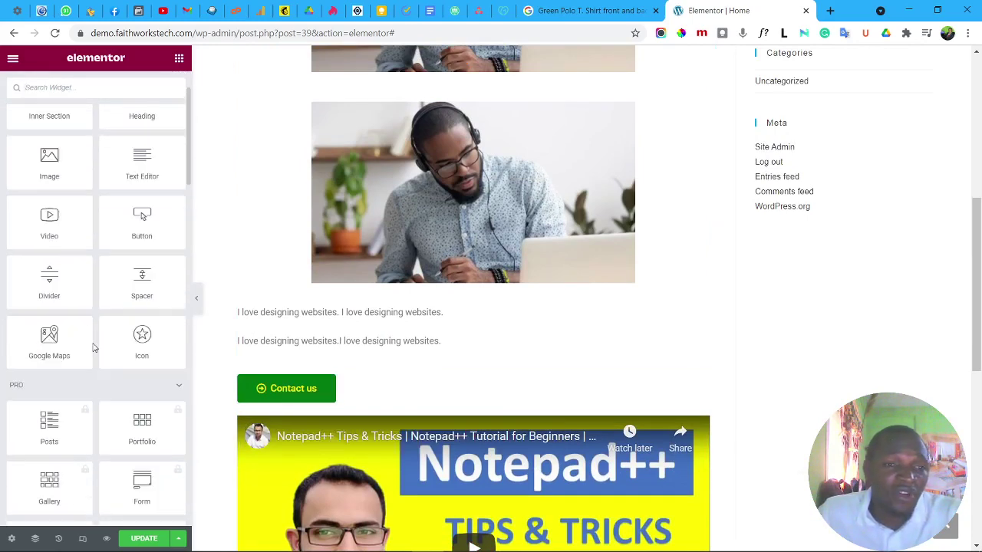
{"action": "scroll", "coordinate": [86, 414], "scroll_direction": "down", "scroll_amount": 2}
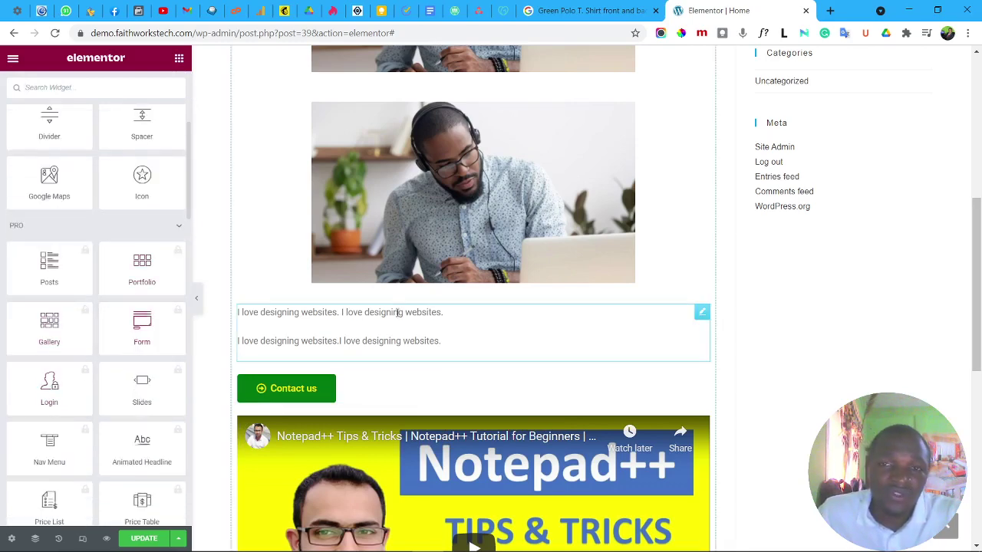
{"action": "scroll", "coordinate": [361, 345], "scroll_direction": "down", "scroll_amount": 5}
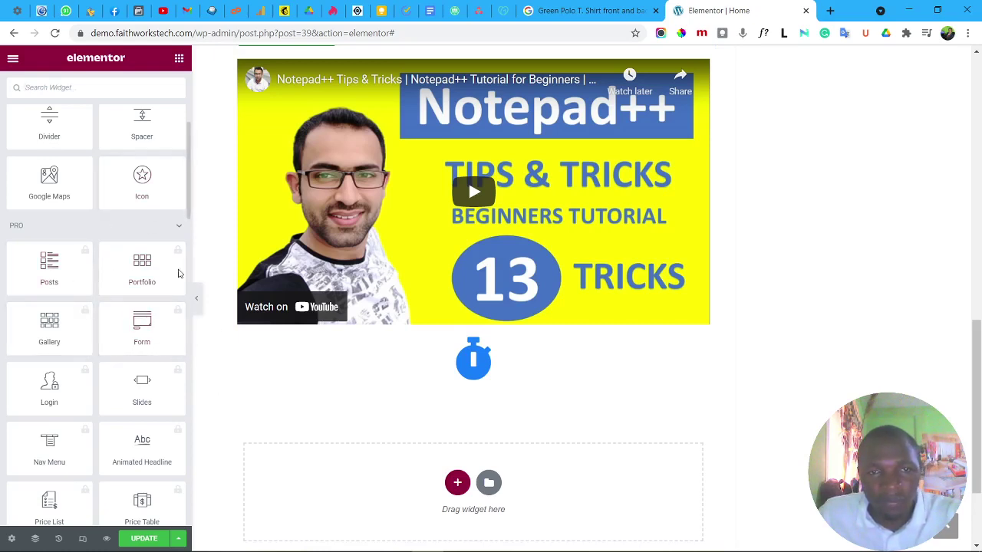
{"action": "scroll", "coordinate": [50, 330], "scroll_direction": "down", "scroll_amount": 1}
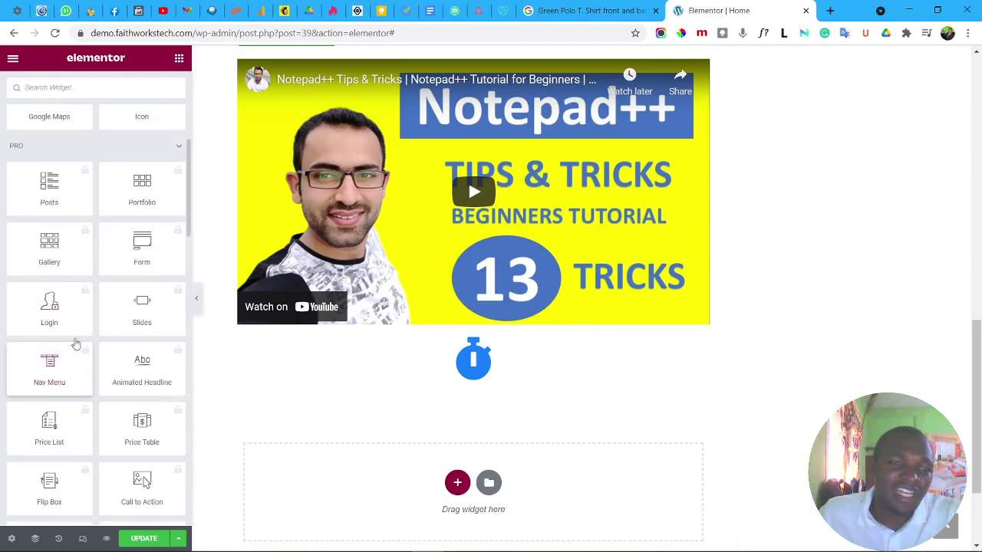
{"action": "left_click", "coordinate": [57, 244]}
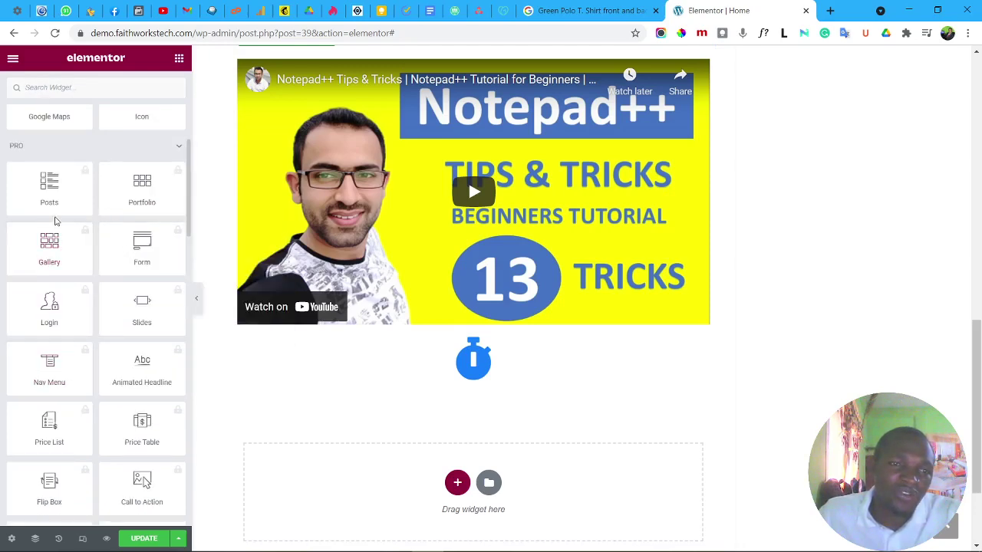
{"action": "scroll", "coordinate": [56, 221], "scroll_direction": "up", "scroll_amount": 1}
{"action": "scroll", "coordinate": [69, 306], "scroll_direction": "up", "scroll_amount": 1}
{"action": "scroll", "coordinate": [73, 330], "scroll_direction": "down", "scroll_amount": 7}
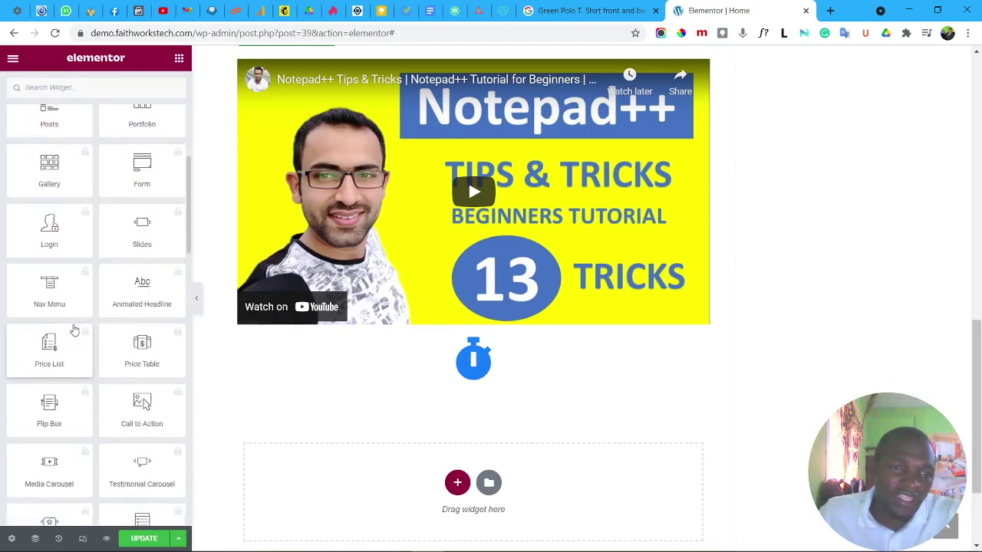
{"action": "scroll", "coordinate": [94, 322], "scroll_direction": "down", "scroll_amount": 3}
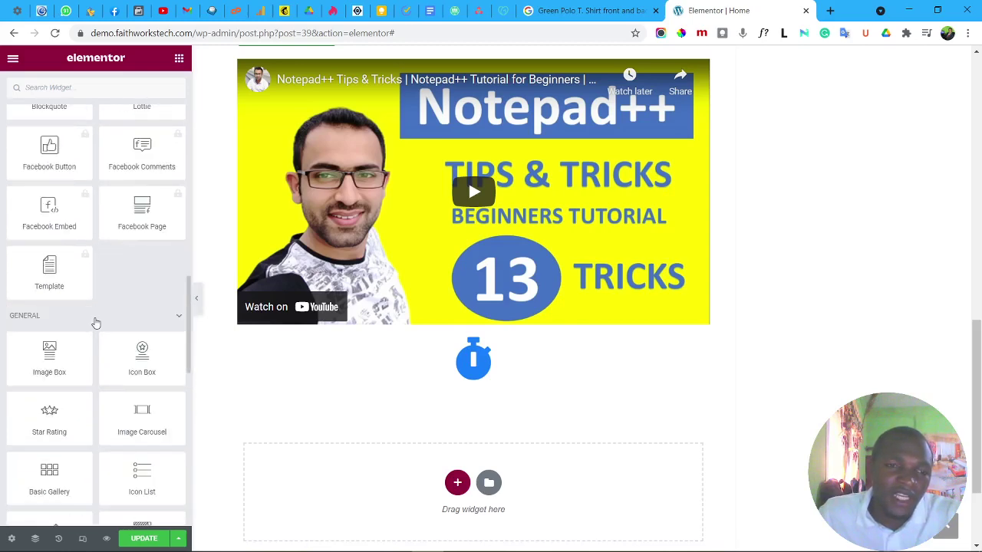
{"action": "scroll", "coordinate": [94, 328], "scroll_direction": "up", "scroll_amount": 15}
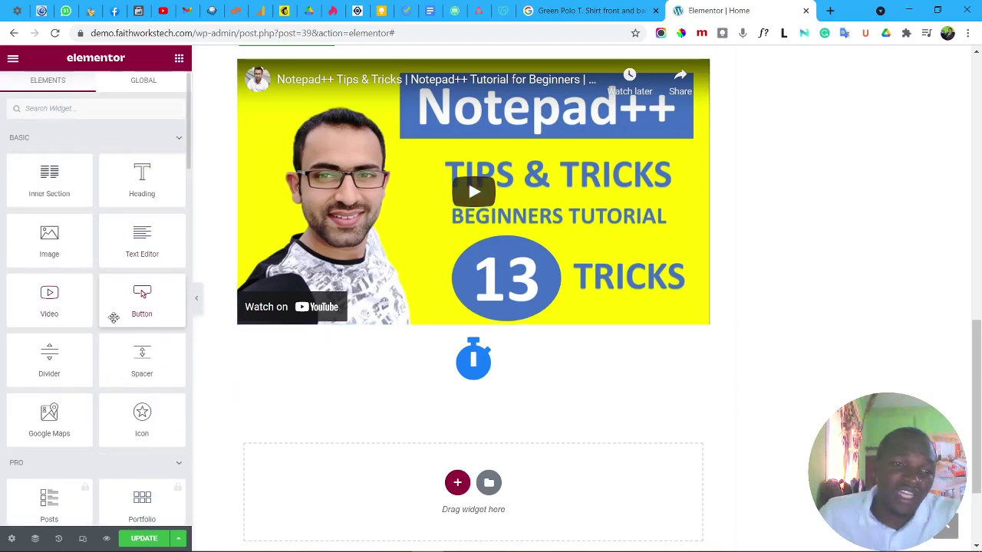
{"action": "scroll", "coordinate": [107, 338], "scroll_direction": "down", "scroll_amount": 3}
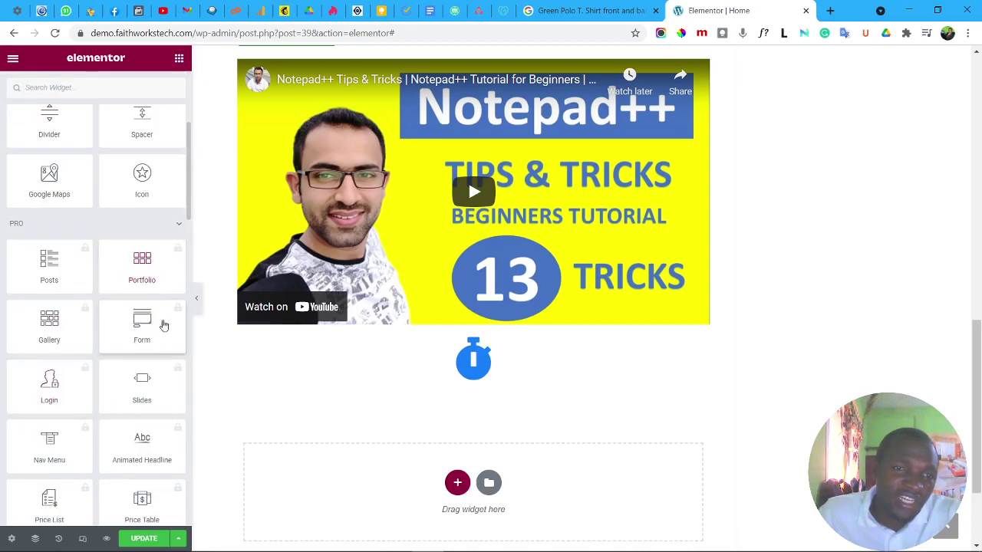
Add a Basic Gallery widget between the video and the stopwatch icon and fill it with the two headset photos.
{"action": "scroll", "coordinate": [138, 341], "scroll_direction": "down", "scroll_amount": 12}
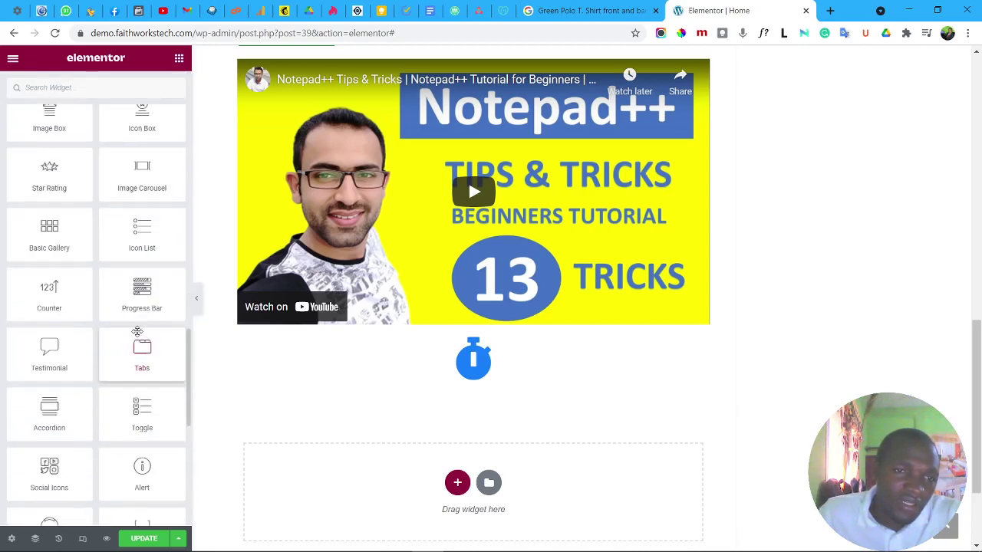
{"action": "left_click_drag", "start_coordinate": [54, 230], "coordinate": [471, 321]}
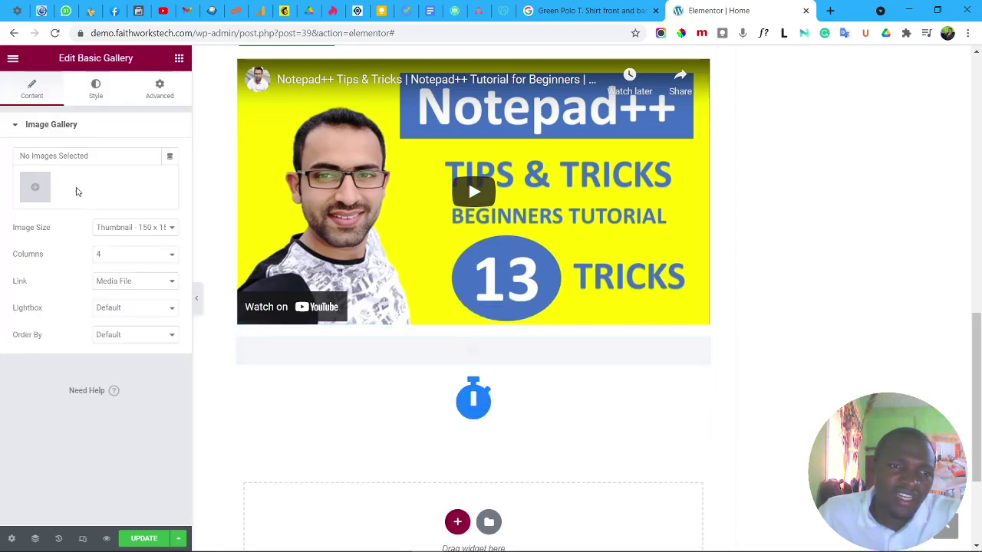
{"action": "left_click", "coordinate": [45, 191]}
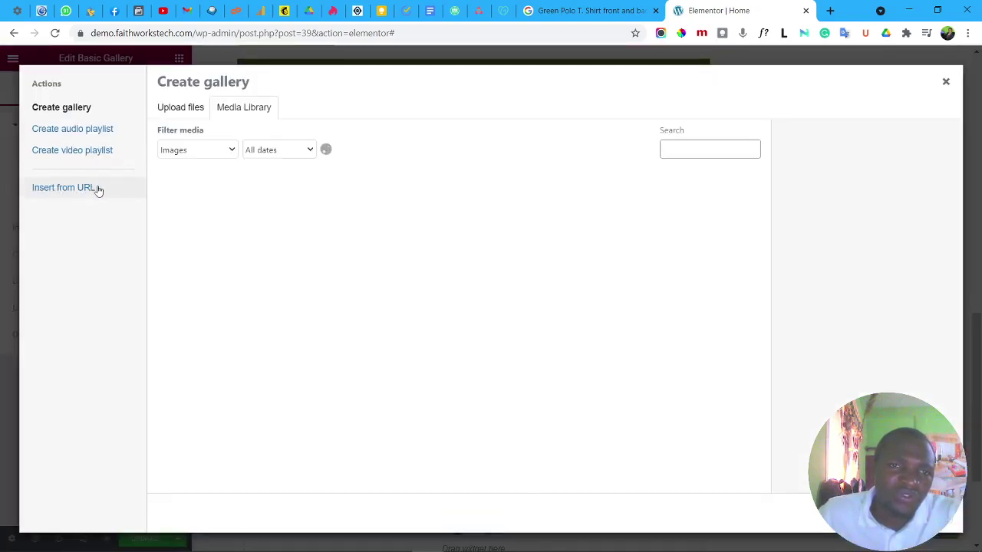
{"action": "left_click", "coordinate": [203, 217]}
{"action": "left_click", "coordinate": [304, 217]}
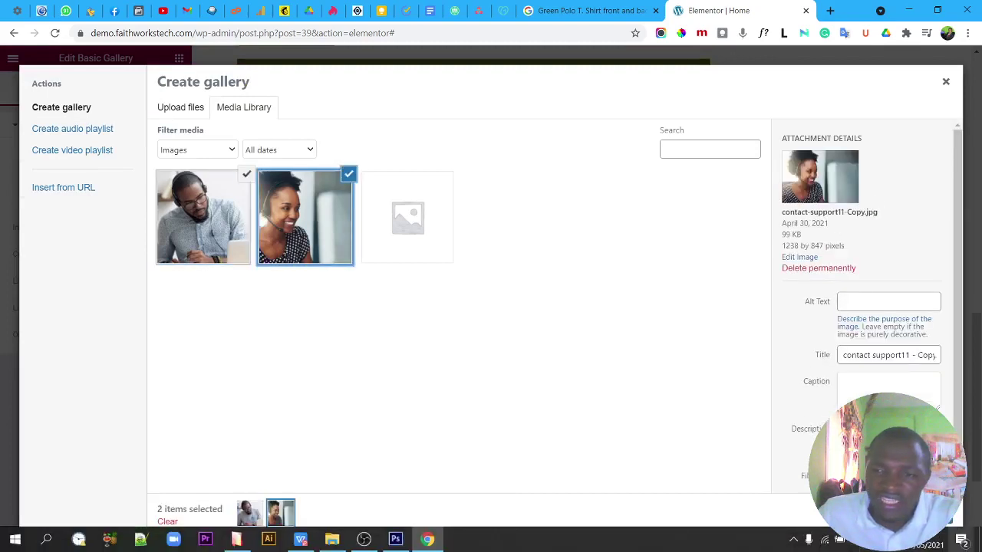
{"action": "left_click", "coordinate": [913, 520]}
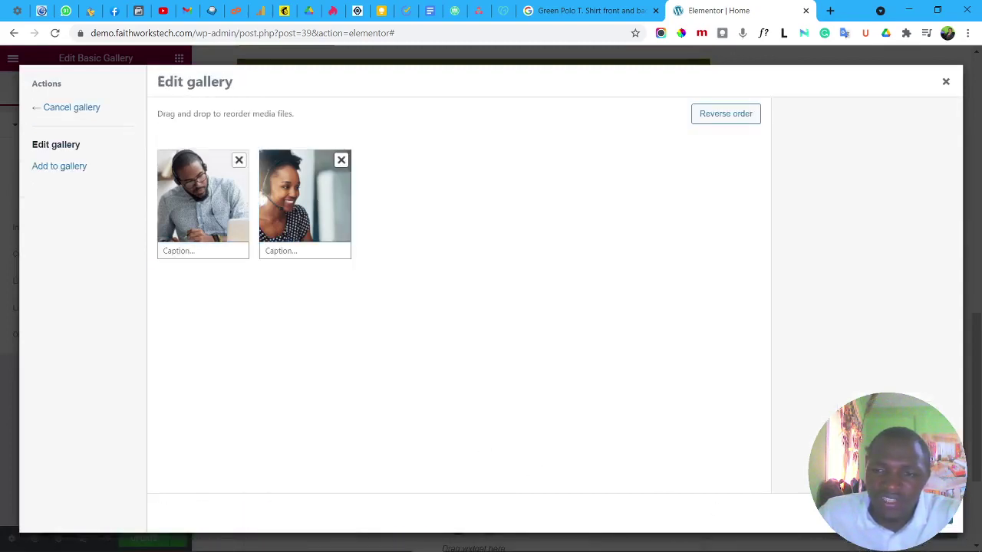
{"action": "left_click", "coordinate": [912, 520]}
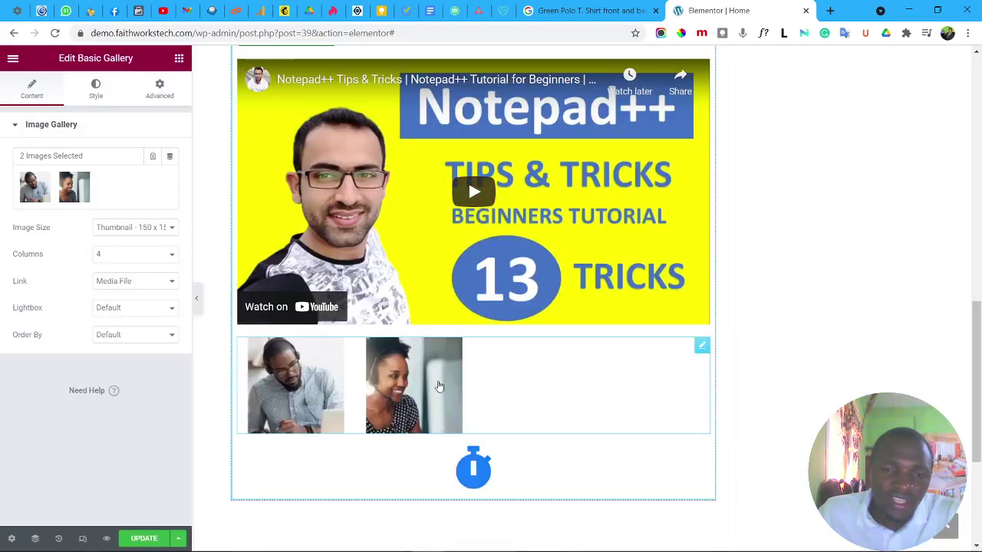
Try the Medium - 300 x 300 image size on the gallery, and set it to Medium Large - 768.
{"action": "scroll", "coordinate": [510, 425], "scroll_direction": "up", "scroll_amount": 1}
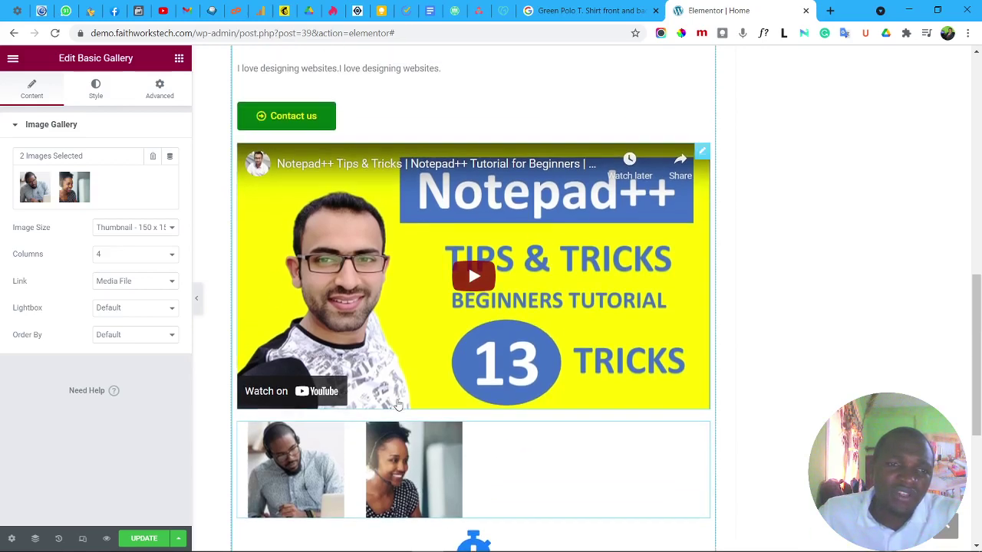
{"action": "left_click", "coordinate": [153, 230]}
{"action": "left_click", "coordinate": [138, 250]}
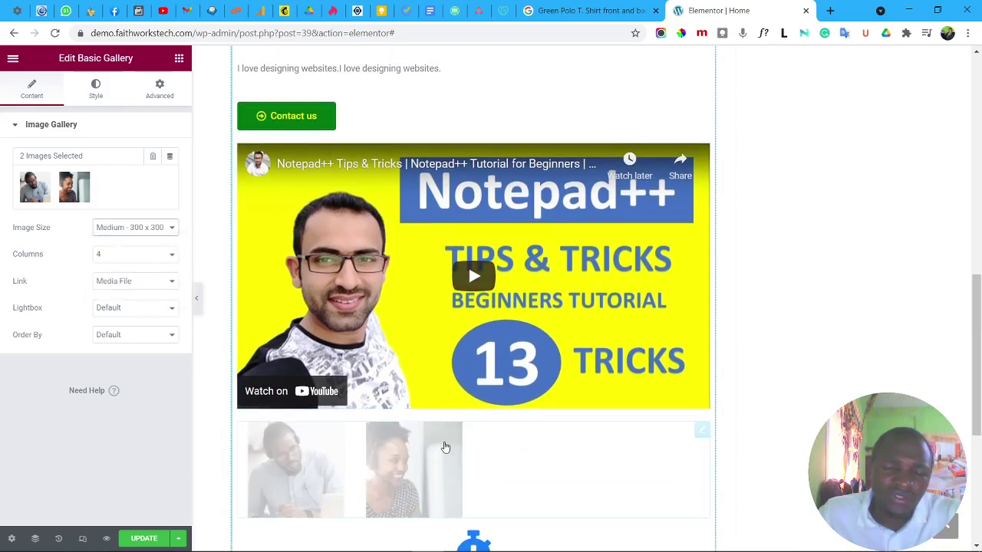
{"action": "scroll", "coordinate": [444, 445], "scroll_direction": "down", "scroll_amount": 1}
{"action": "left_click", "coordinate": [150, 231]}
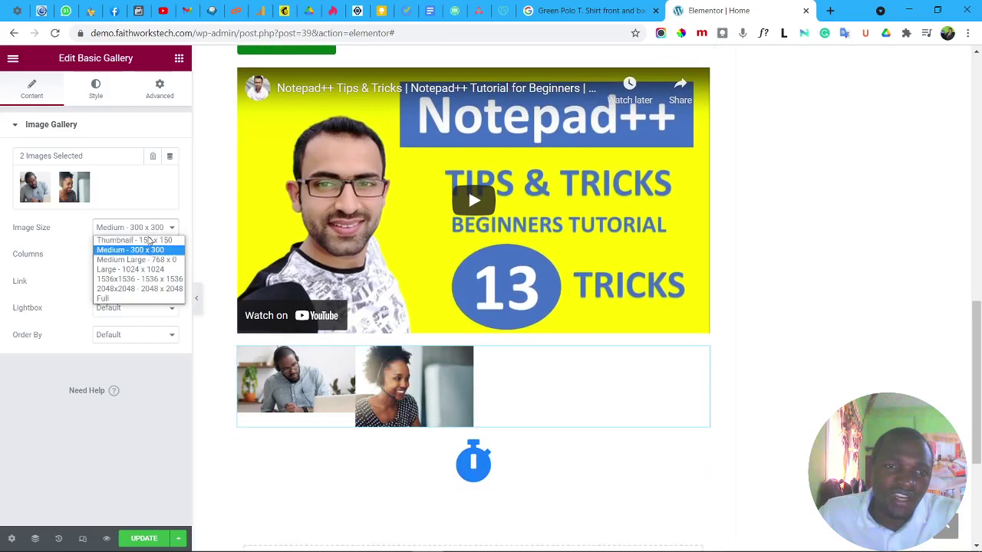
{"action": "left_click", "coordinate": [138, 260]}
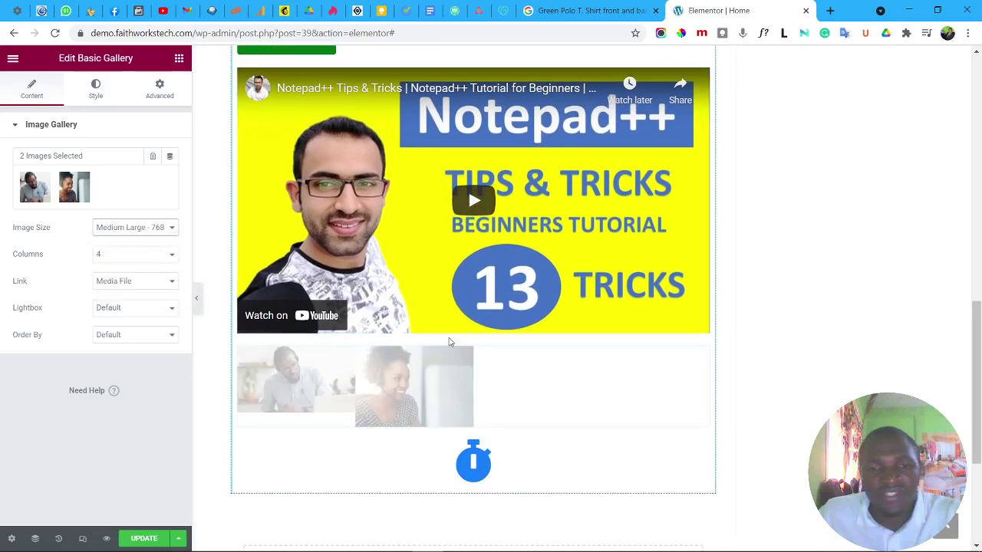
Change the page heading's title to "My Beautiful Website Design".
{"action": "scroll", "coordinate": [427, 328], "scroll_direction": "up", "scroll_amount": 15}
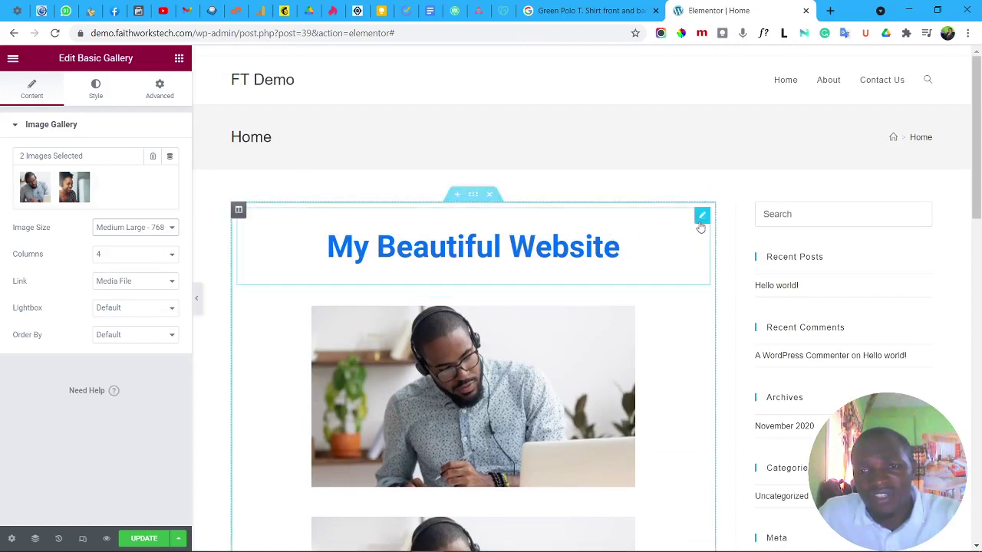
{"action": "left_click", "coordinate": [703, 216]}
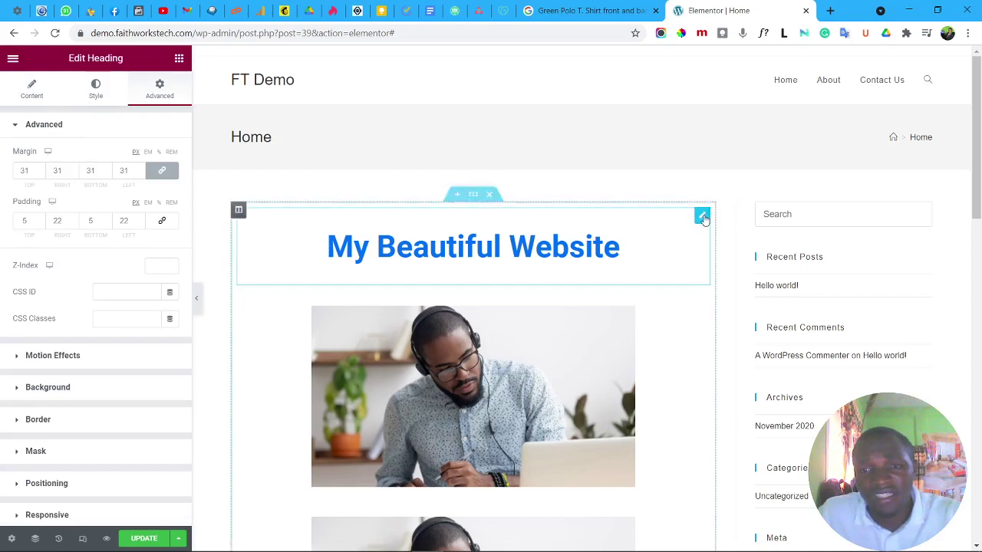
{"action": "left_click", "coordinate": [11, 100]}
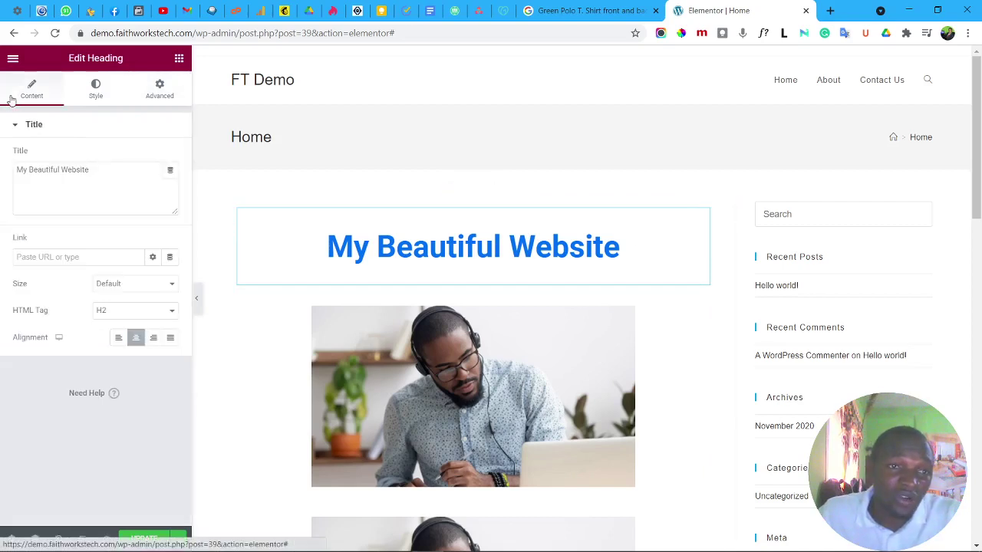
{"action": "triple_click", "coordinate": [89, 171]}
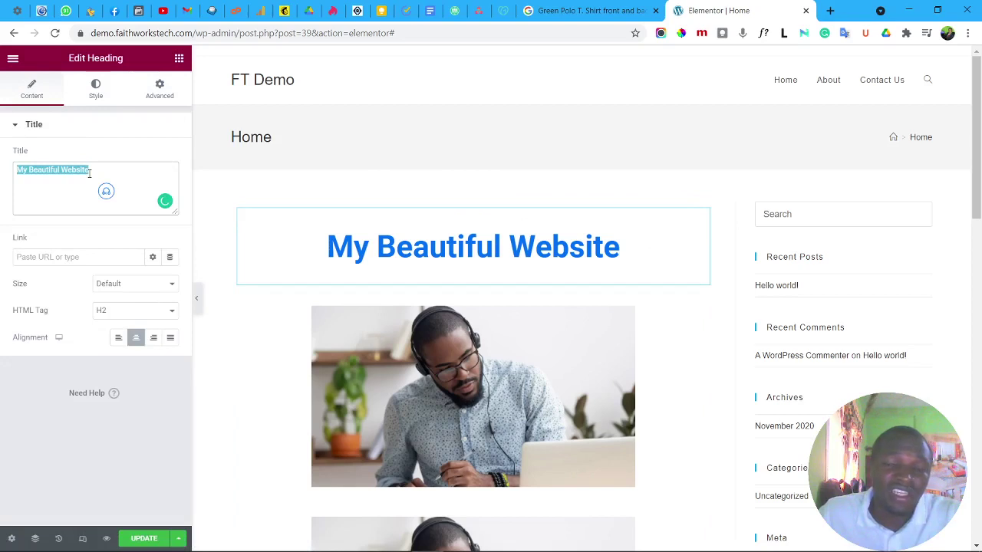
{"action": "left_click", "coordinate": [108, 172]}
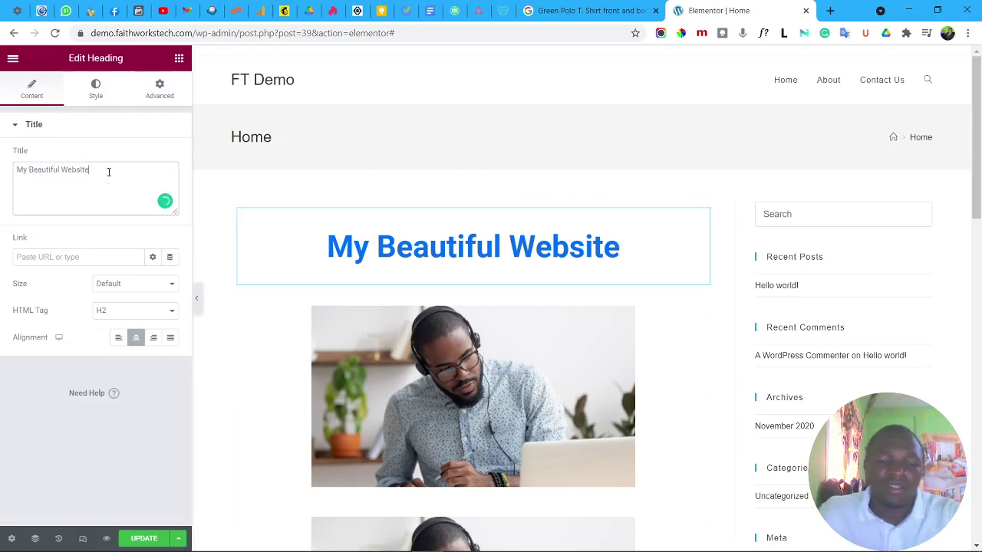
{"action": "type", "text": "Design"}
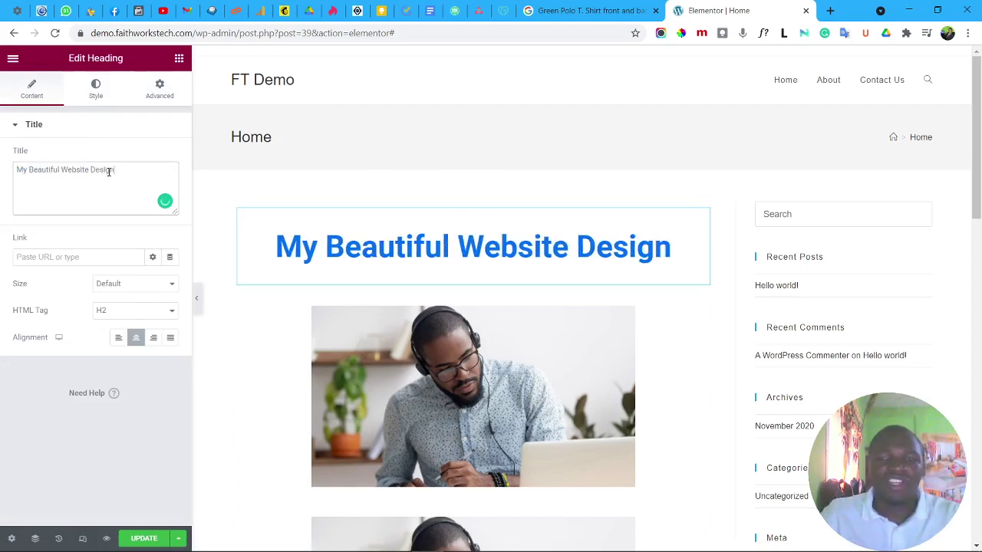
Replace the first image below the heading with contact-support11-Copy.jpg from the media library.
{"action": "scroll", "coordinate": [460, 192], "scroll_direction": "down", "scroll_amount": 5}
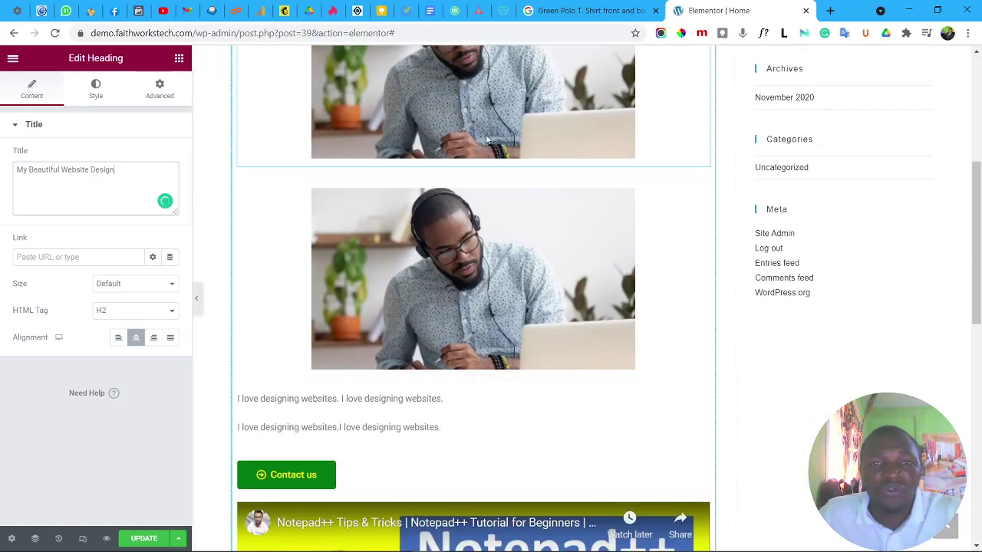
{"action": "scroll", "coordinate": [492, 146], "scroll_direction": "up", "scroll_amount": 1}
{"action": "scroll", "coordinate": [603, 333], "scroll_direction": "up", "scroll_amount": 4}
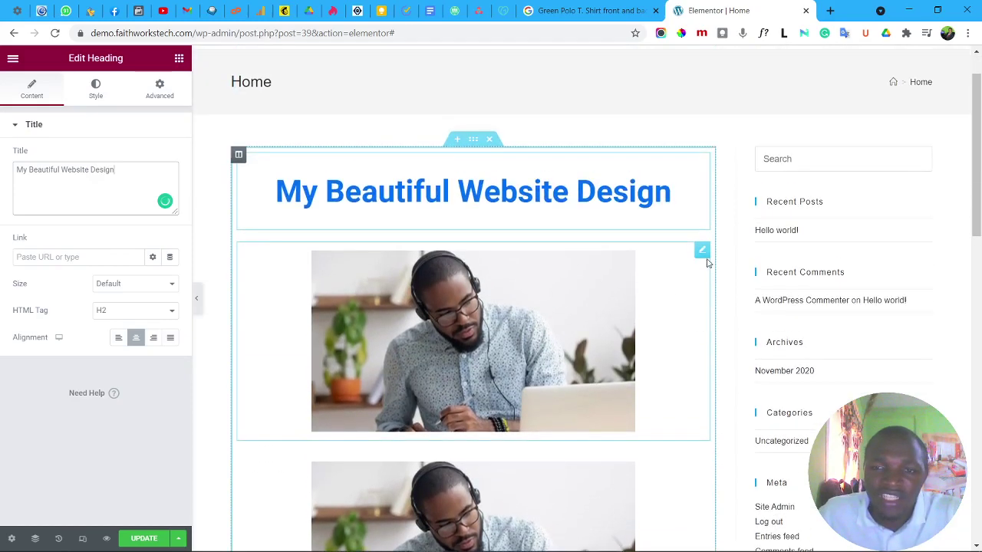
{"action": "left_click", "coordinate": [701, 252]}
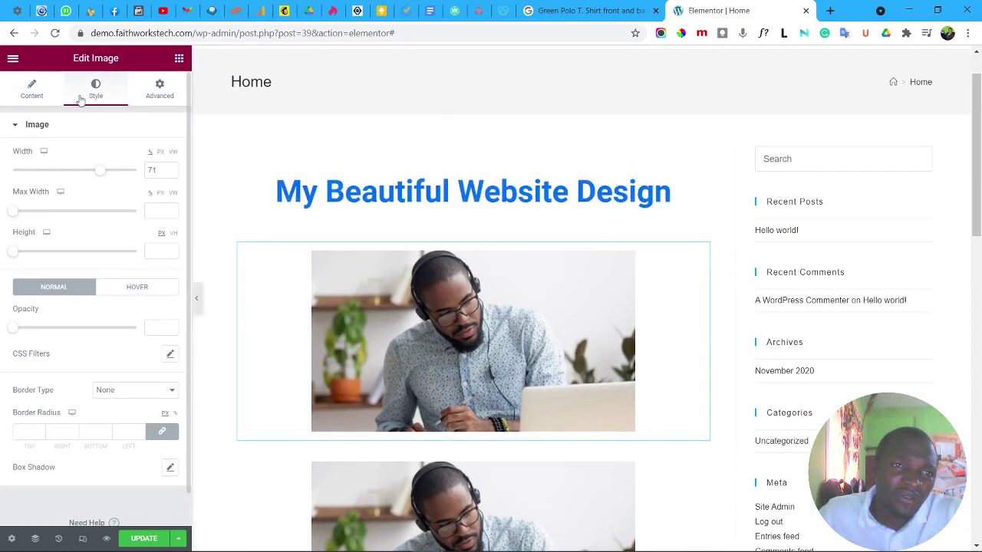
{"action": "left_click", "coordinate": [30, 88]}
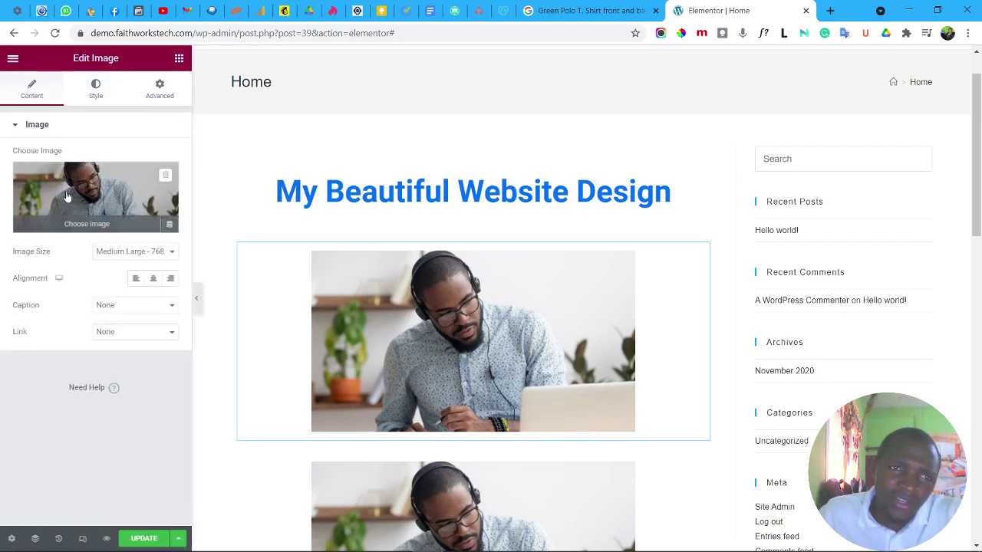
{"action": "left_click", "coordinate": [94, 197]}
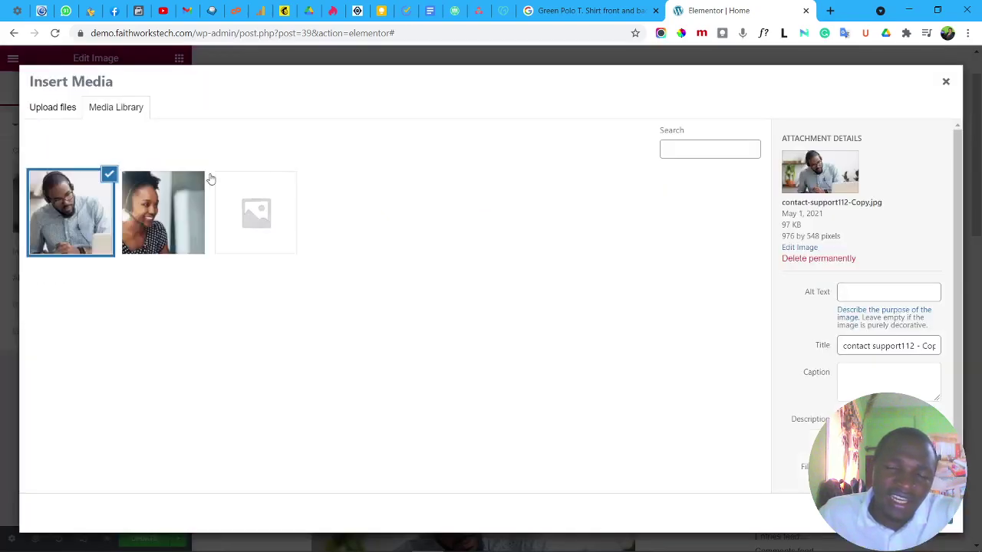
{"action": "left_click", "coordinate": [159, 209]}
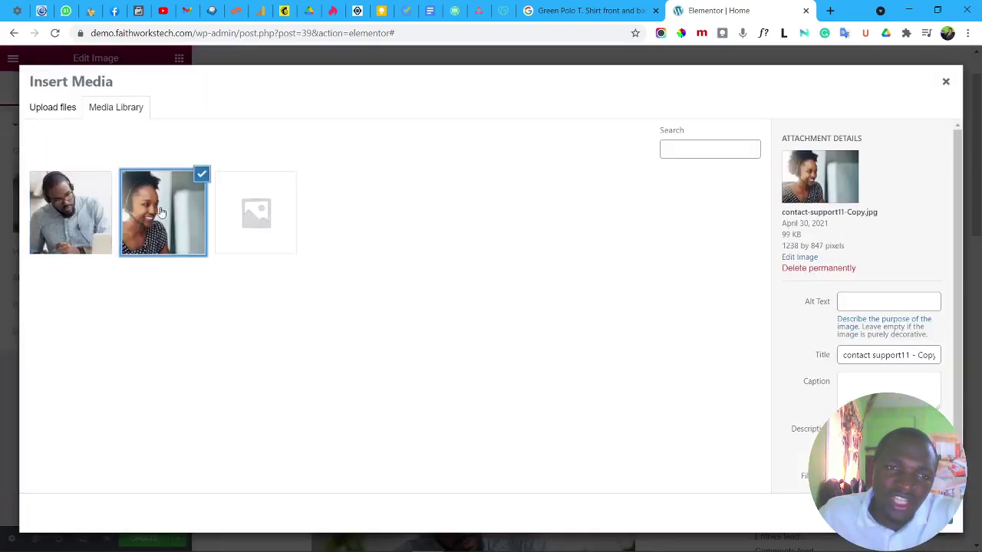
{"action": "left_click", "coordinate": [960, 526]}
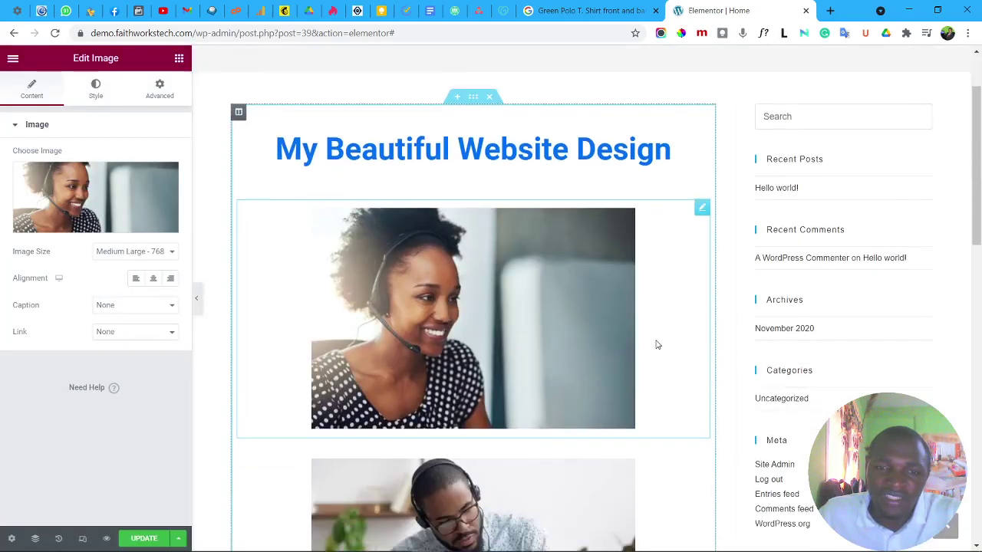
Update the Home page and review its full length in the preview.
{"action": "scroll", "coordinate": [656, 344], "scroll_direction": "down", "scroll_amount": 10}
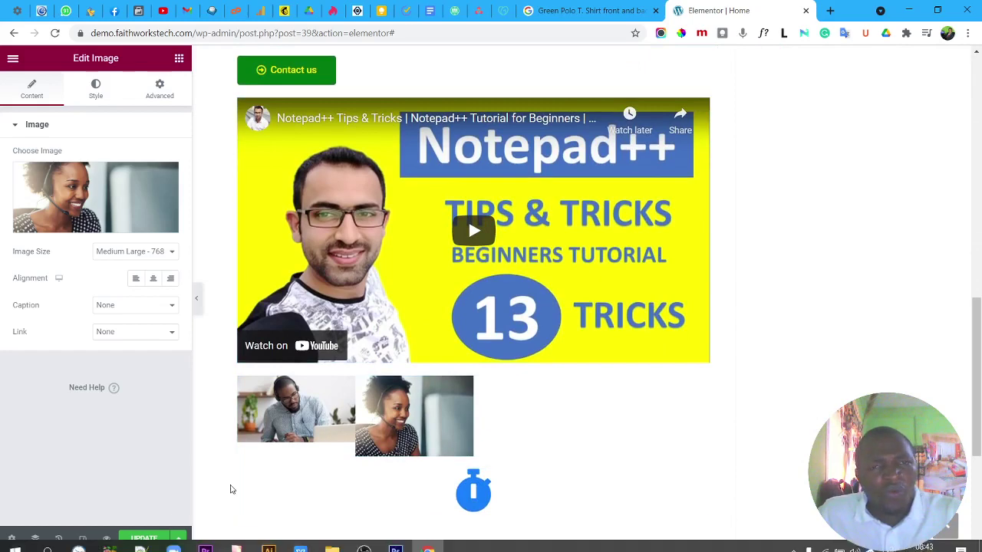
{"action": "scroll", "coordinate": [526, 423], "scroll_direction": "up", "scroll_amount": 5}
{"action": "scroll", "coordinate": [495, 282], "scroll_direction": "down", "scroll_amount": 2}
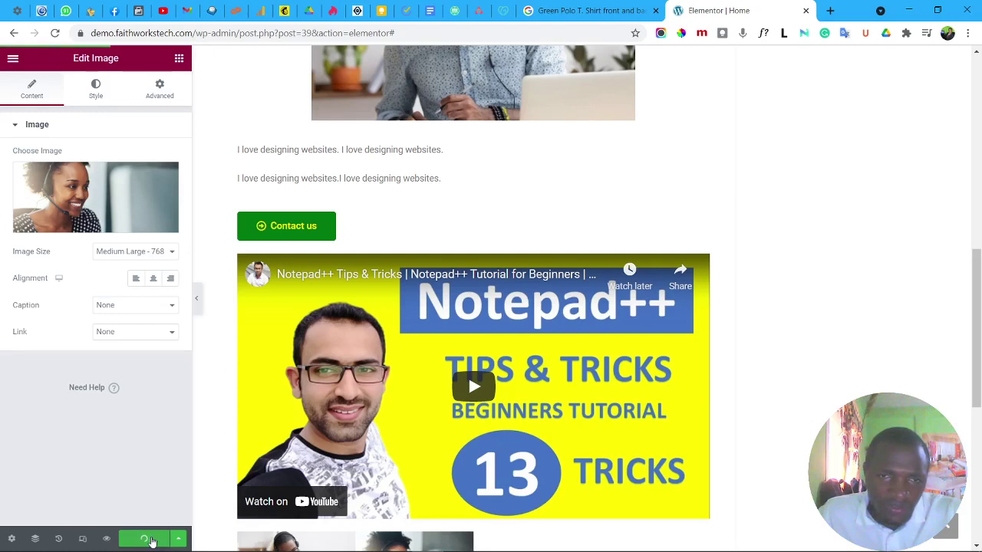
{"action": "left_click", "coordinate": [107, 539]}
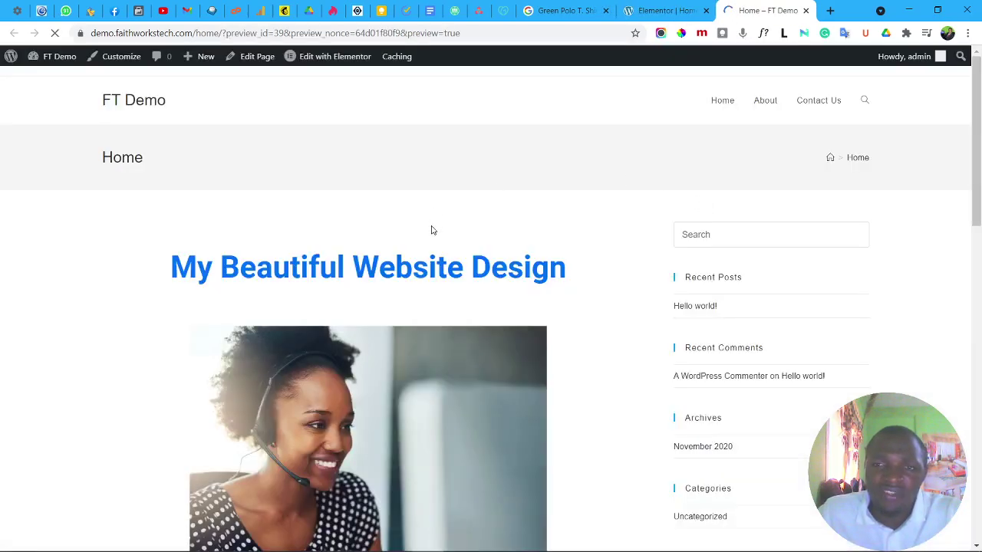
{"action": "scroll", "coordinate": [433, 230], "scroll_direction": "down", "scroll_amount": 10}
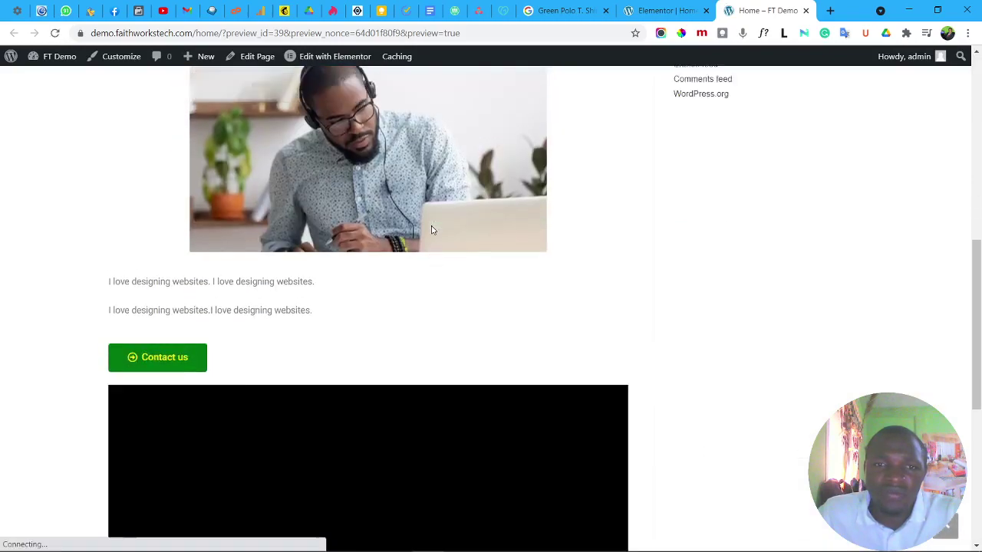
{"action": "scroll", "coordinate": [434, 229], "scroll_direction": "up", "scroll_amount": 10}
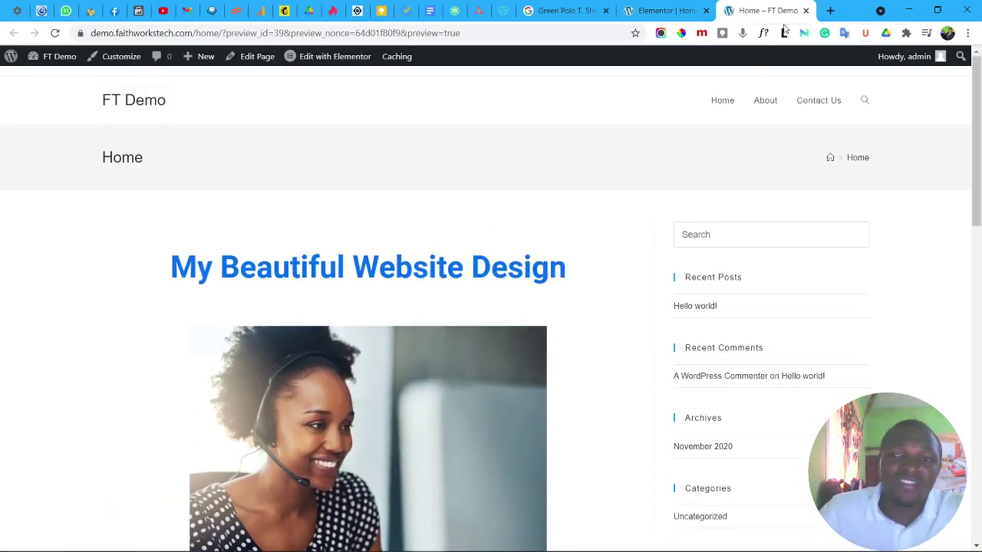
{"action": "scroll", "coordinate": [625, 228], "scroll_direction": "down", "scroll_amount": 10}
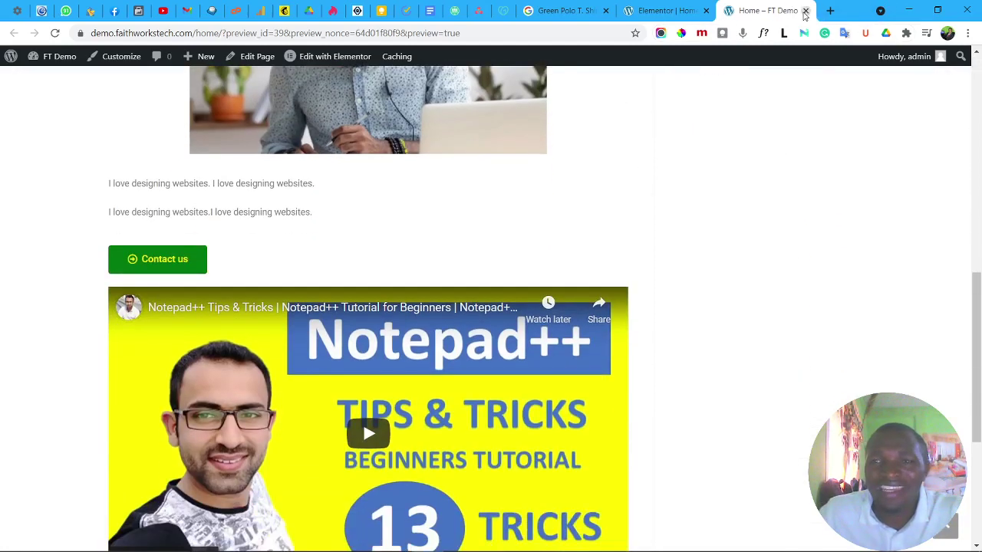
Return to the Elementor editor and add a new single-column section above the heading section.
{"action": "left_click", "coordinate": [664, 11]}
{"action": "scroll", "coordinate": [330, 153], "scroll_direction": "up", "scroll_amount": 5}
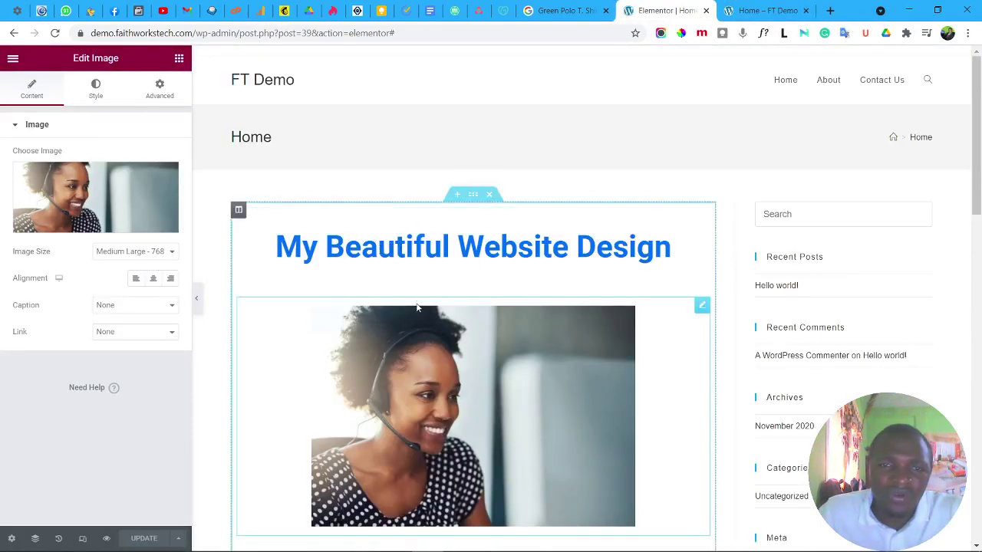
{"action": "scroll", "coordinate": [430, 292], "scroll_direction": "down", "scroll_amount": 1}
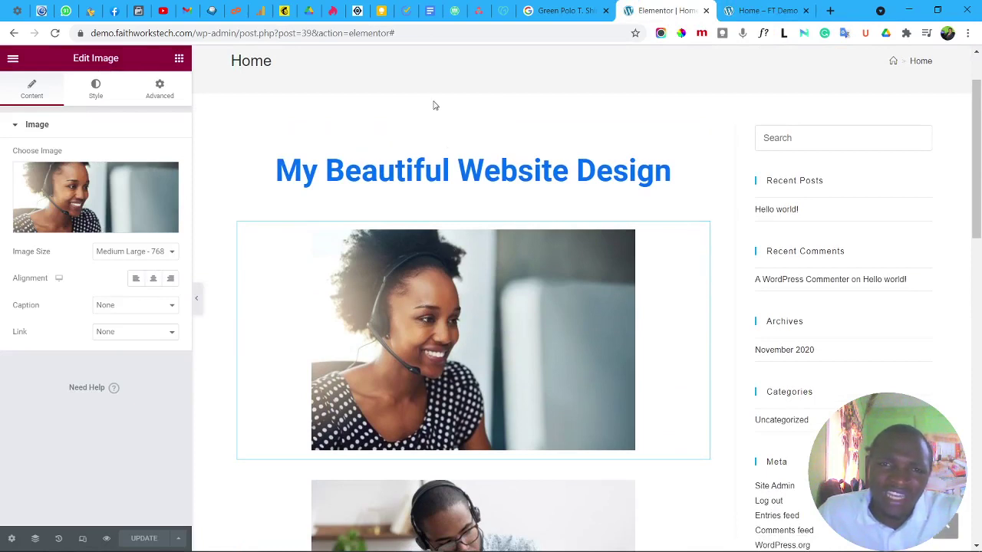
{"action": "left_click", "coordinate": [454, 120]}
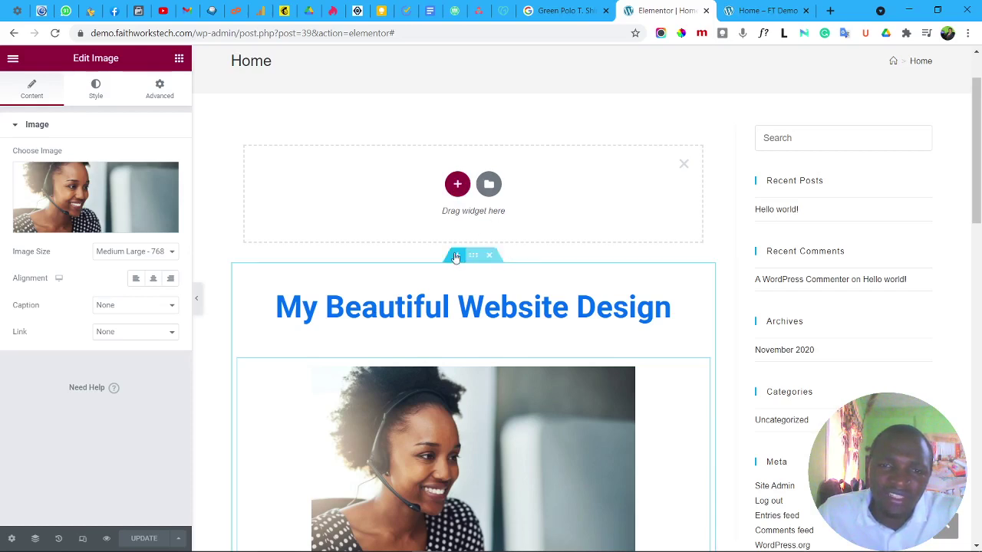
{"action": "left_click_drag", "start_coordinate": [456, 257], "coordinate": [450, 186]}
{"action": "left_click", "coordinate": [455, 184]}
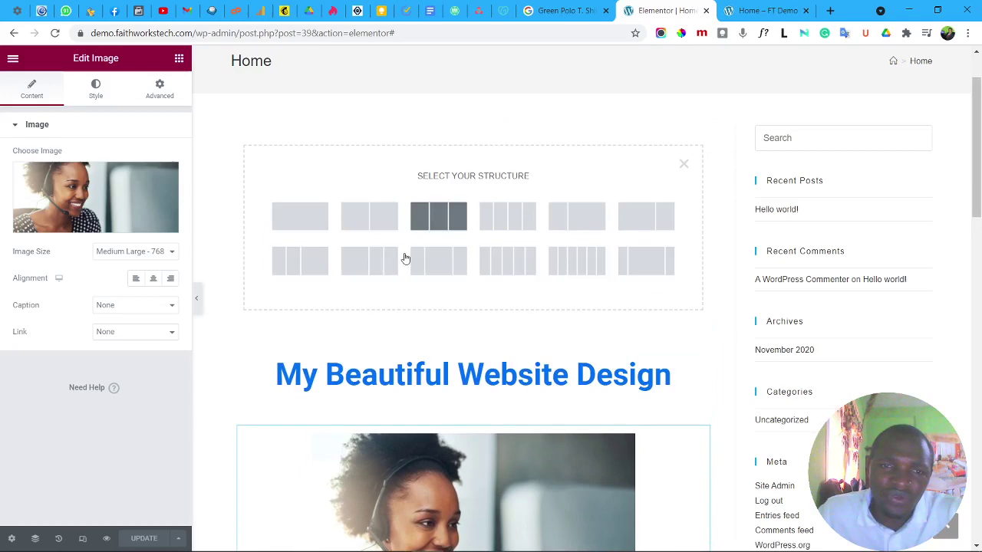
{"action": "left_click", "coordinate": [320, 222]}
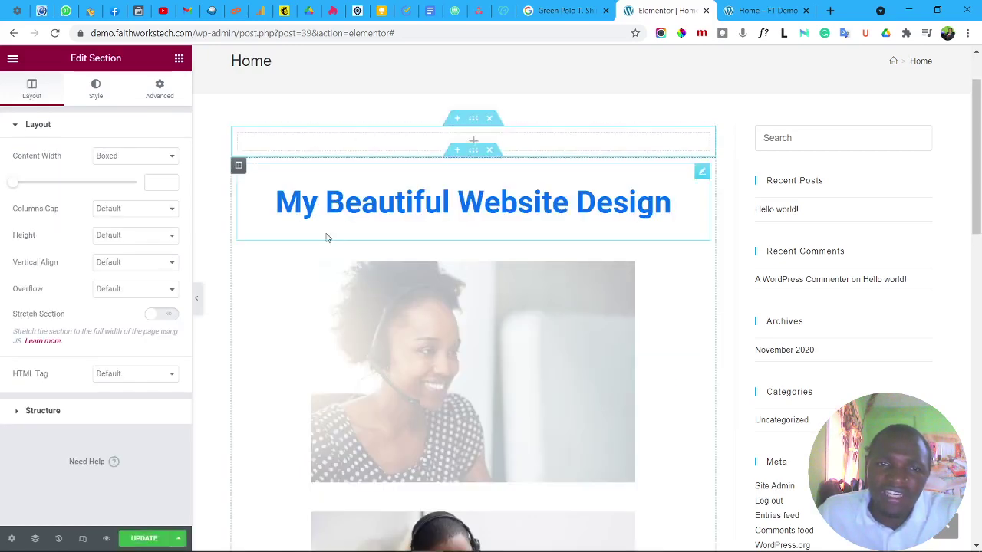
{"action": "scroll", "coordinate": [603, 376], "scroll_direction": "down", "scroll_amount": 4}
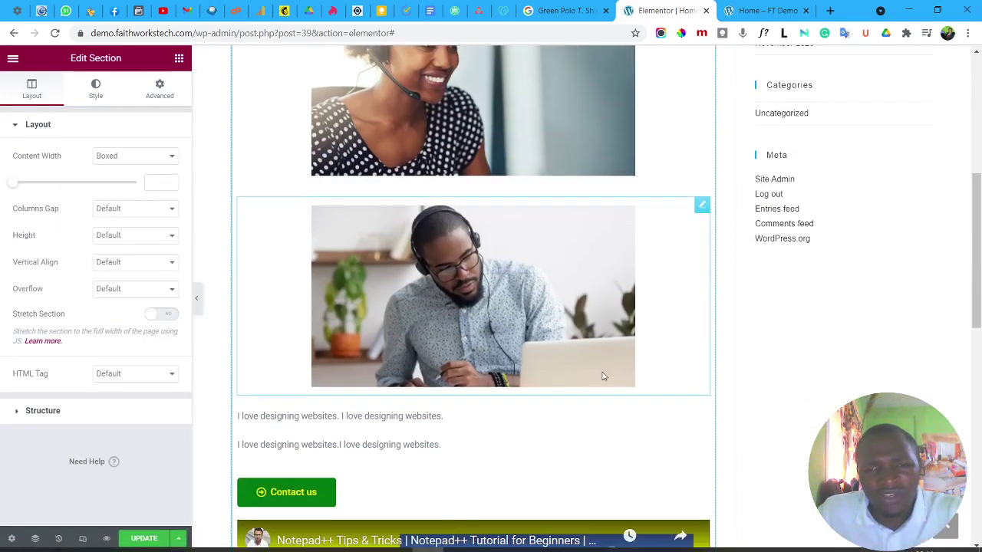
Move the "I love designing websites" text block above the second image.
{"action": "scroll", "coordinate": [600, 338], "scroll_direction": "up", "scroll_amount": 3}
{"action": "left_click_drag", "start_coordinate": [701, 178], "coordinate": [534, 182]}
{"action": "scroll", "coordinate": [629, 412], "scroll_direction": "down", "scroll_amount": 5}
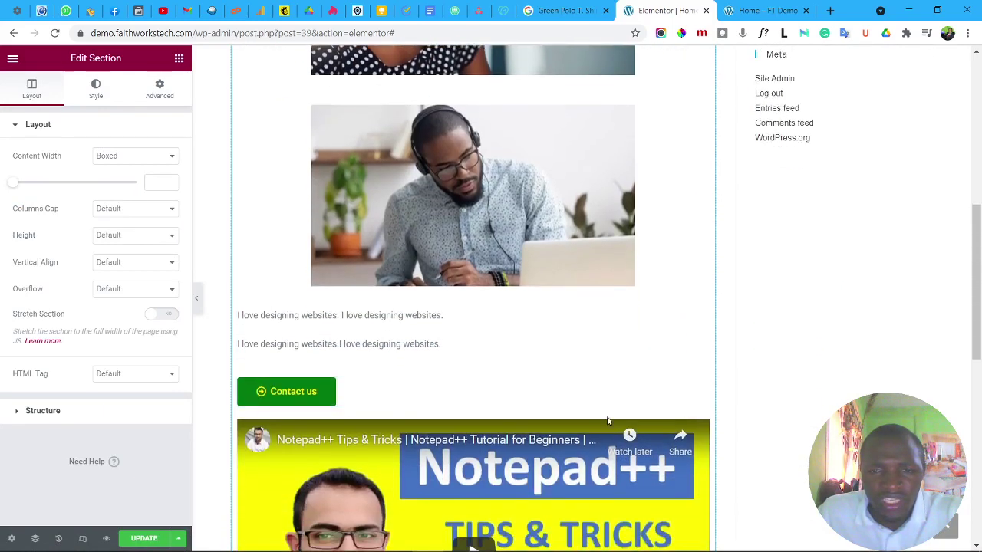
{"action": "left_click_drag", "start_coordinate": [701, 284], "coordinate": [656, 94]}
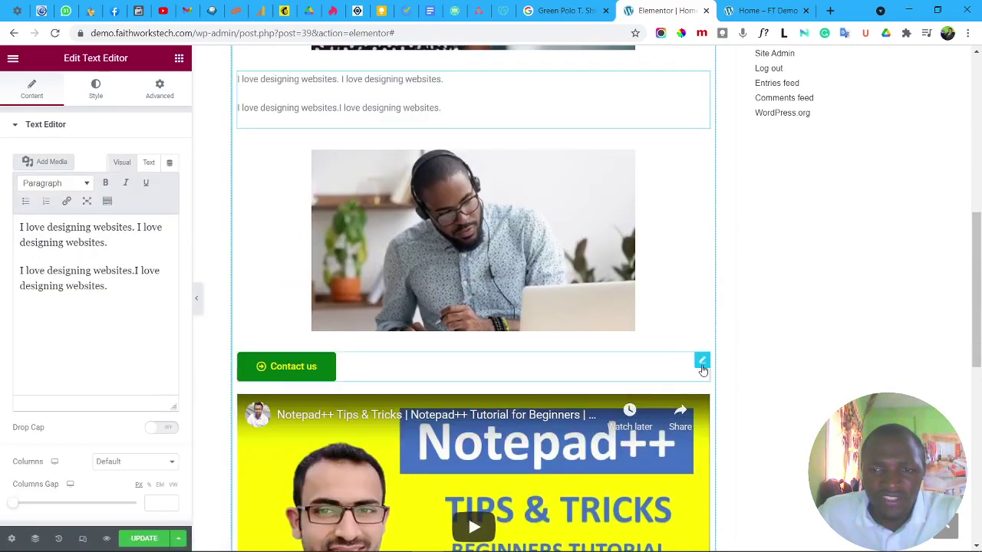
Try placing the Contact us button above the second image and move it back below that image.
{"action": "left_click_drag", "start_coordinate": [701, 358], "coordinate": [625, 158]}
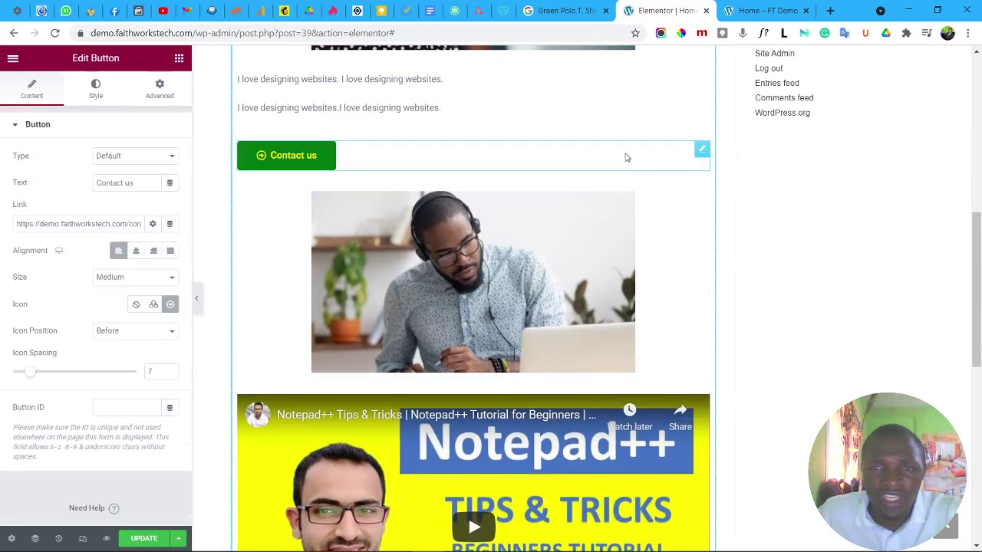
{"action": "left_click_drag", "start_coordinate": [703, 153], "coordinate": [629, 340]}
Move the "My Beautiful Website Design" heading into the empty section above it.
{"action": "scroll", "coordinate": [591, 340], "scroll_direction": "up", "scroll_amount": 2}
{"action": "scroll", "coordinate": [590, 340], "scroll_direction": "up", "scroll_amount": 5}
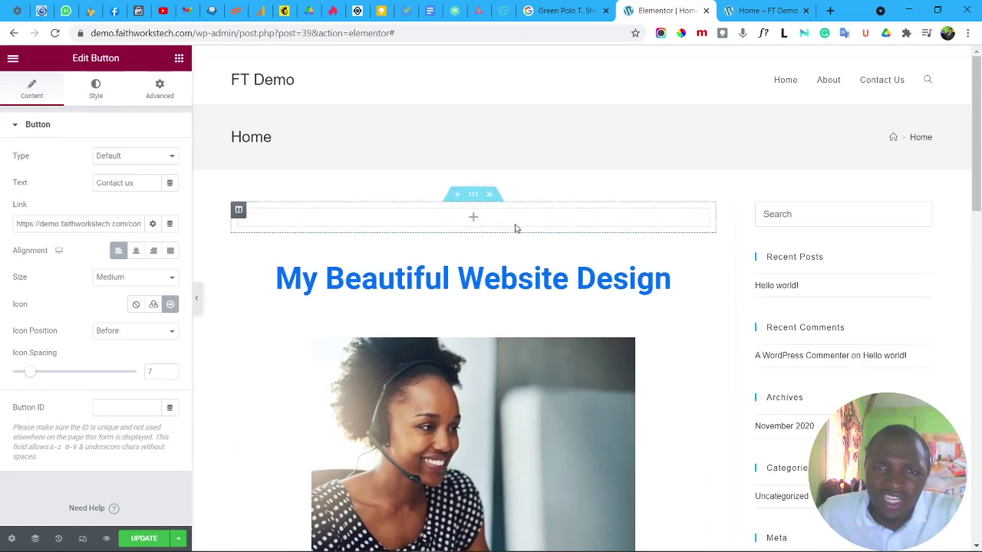
{"action": "left_click", "coordinate": [468, 197]}
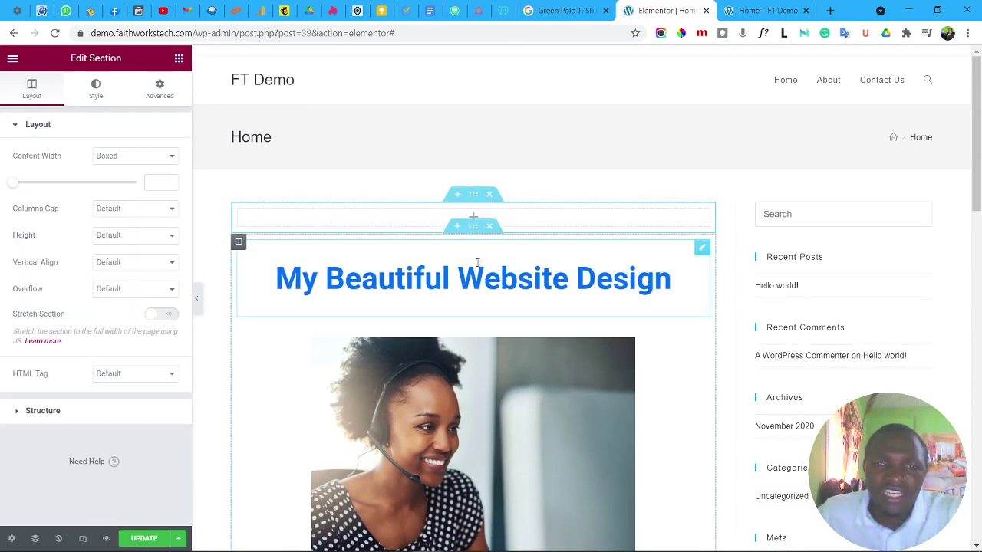
{"action": "left_click", "coordinate": [471, 232]}
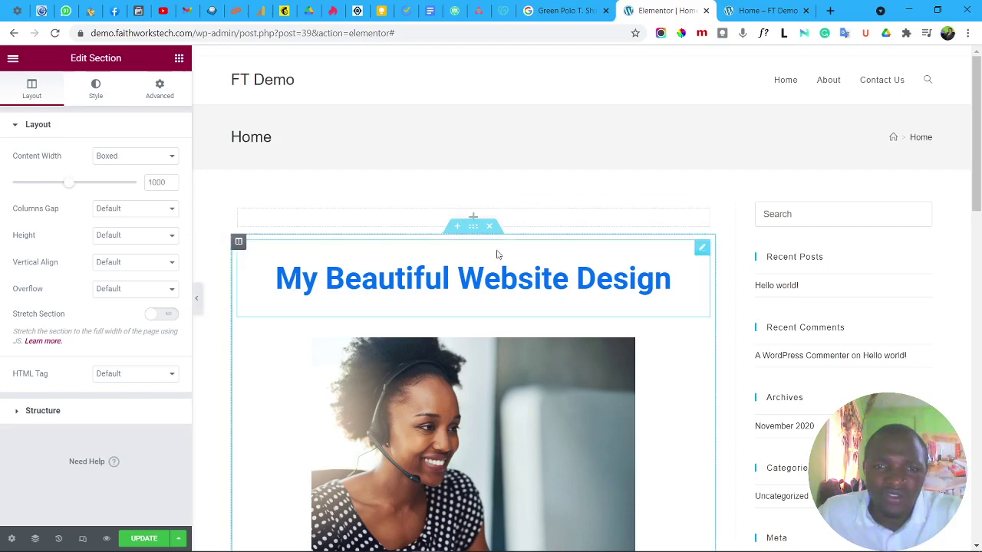
{"action": "left_click_drag", "start_coordinate": [697, 258], "coordinate": [599, 213]}
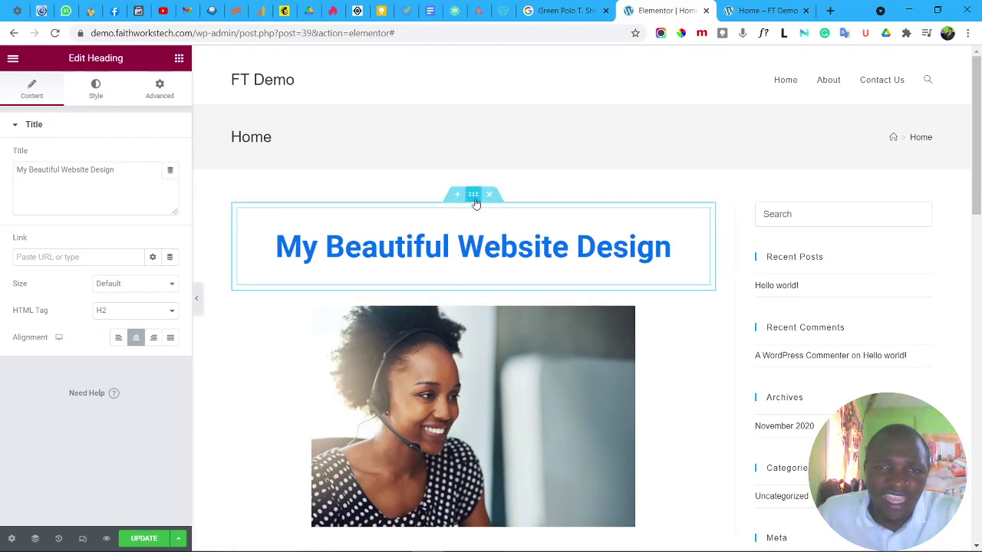
Give the heading's section a Classic background using the Accent global color.
{"action": "left_click", "coordinate": [474, 196]}
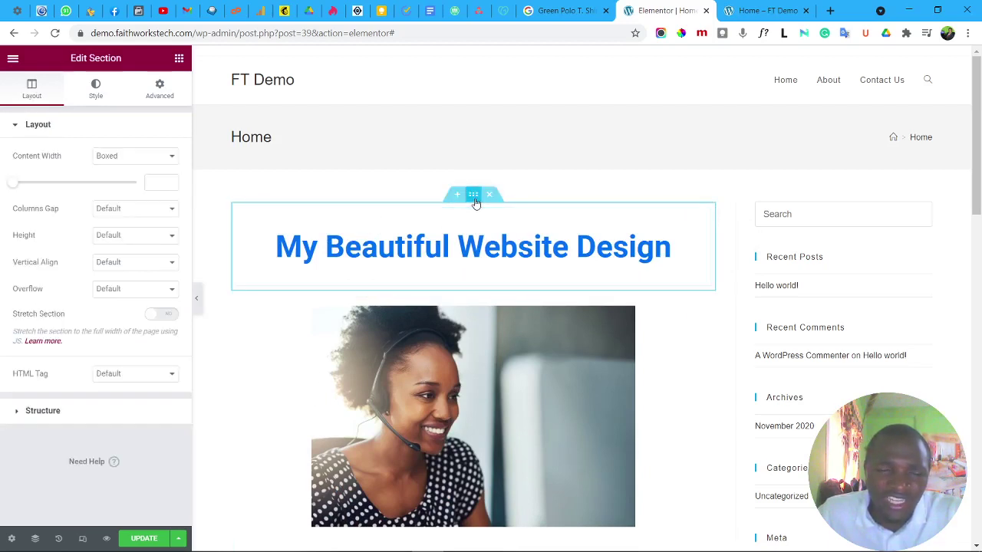
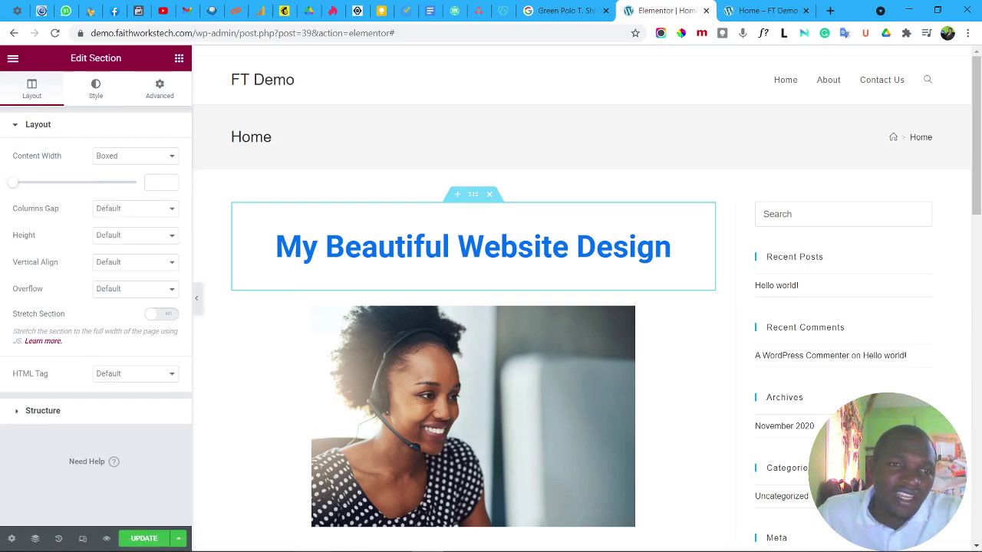
{"action": "left_click", "coordinate": [107, 104]}
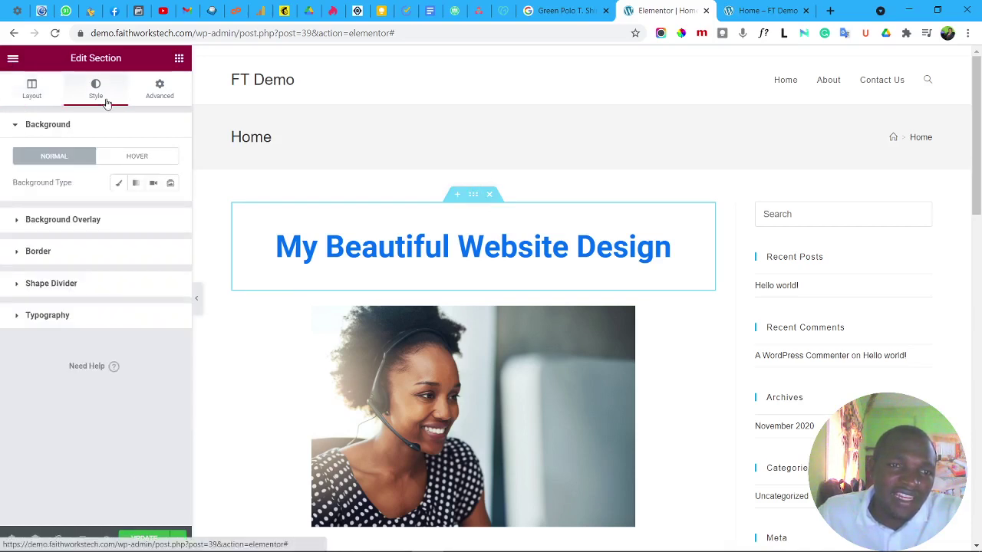
{"action": "left_click", "coordinate": [118, 186]}
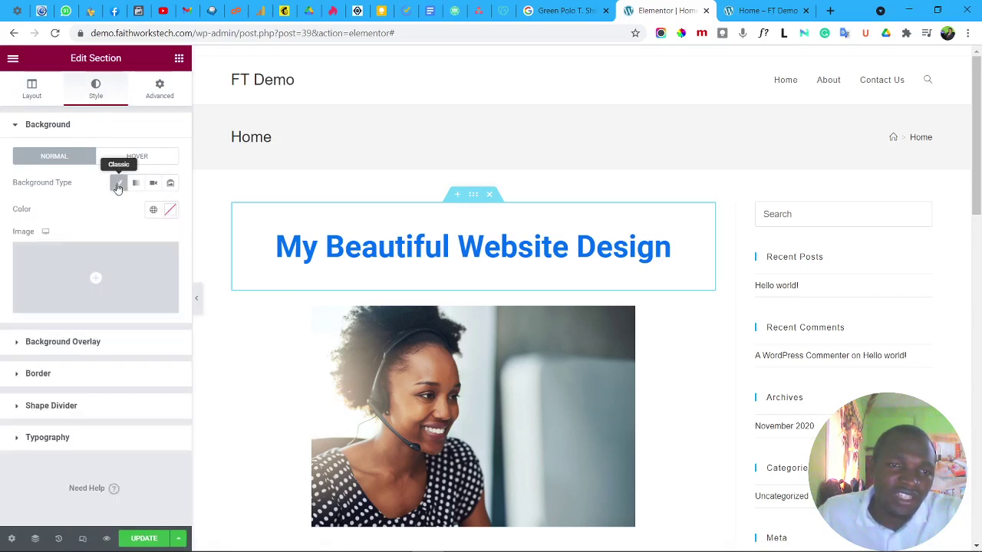
{"action": "left_click", "coordinate": [172, 214]}
{"action": "left_click", "coordinate": [153, 211]}
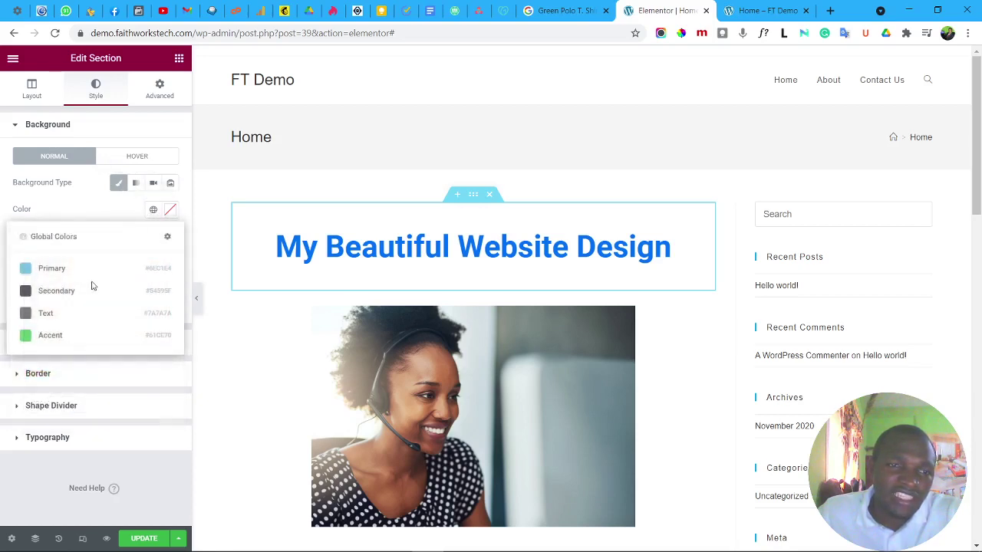
{"action": "left_click", "coordinate": [67, 338]}
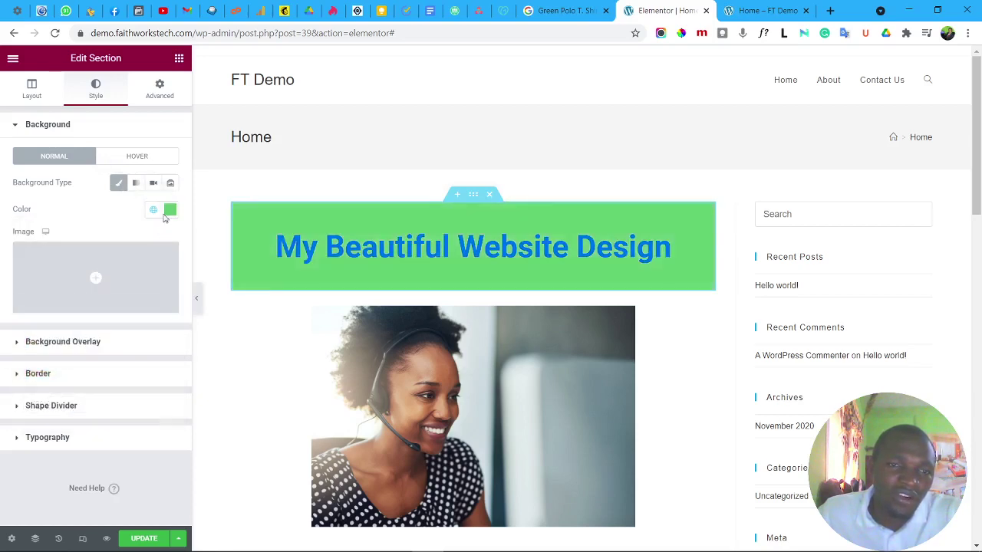
Change the heading section's background to a custom deep blue, about #0204D7.
{"action": "left_click", "coordinate": [169, 209]}
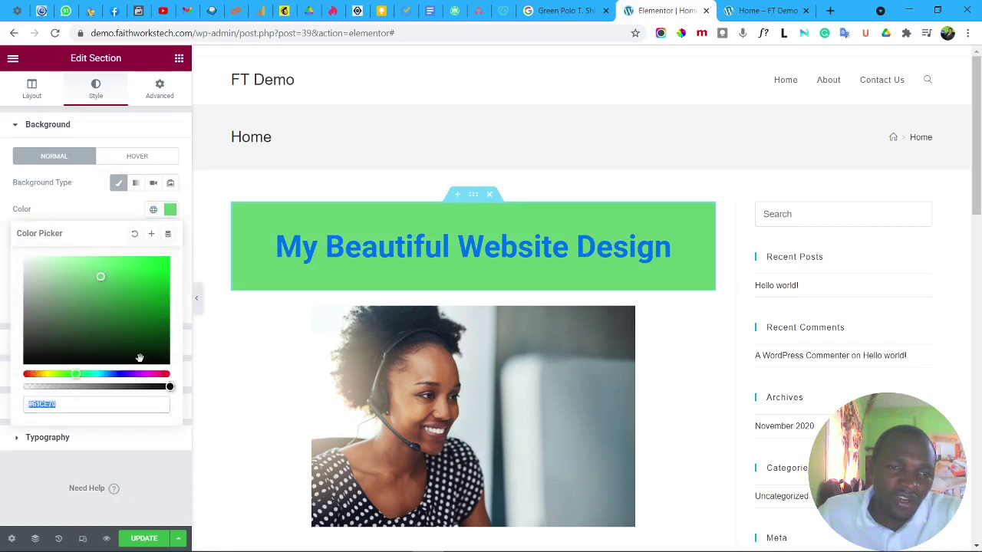
{"action": "left_click", "coordinate": [127, 382]}
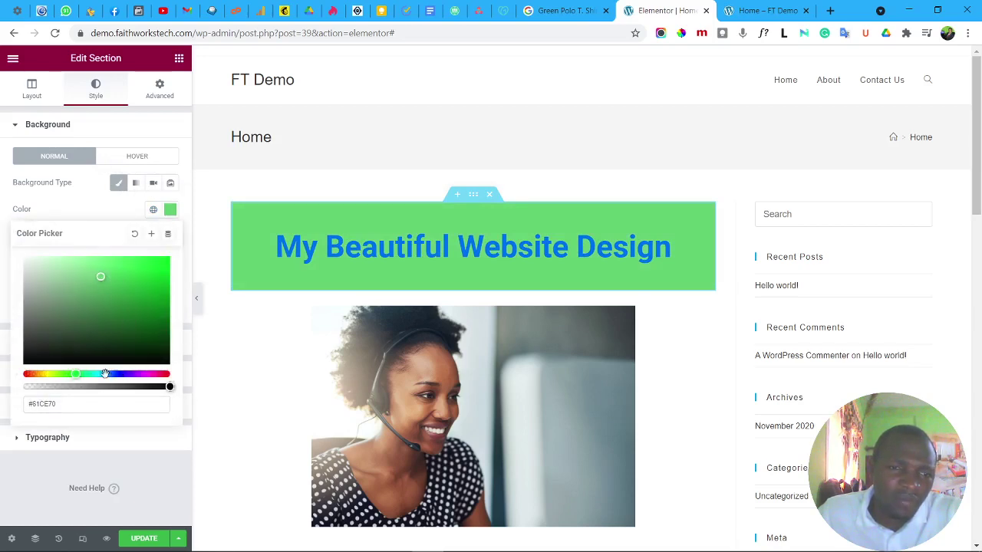
{"action": "left_click_drag", "start_coordinate": [105, 373], "coordinate": [121, 374]}
{"action": "left_click_drag", "start_coordinate": [118, 281], "coordinate": [168, 272]}
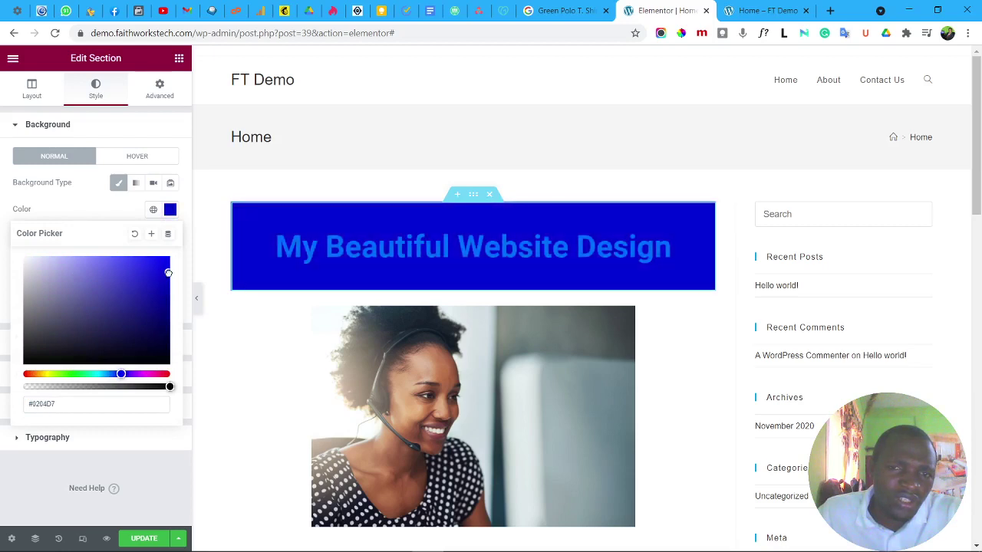
{"action": "left_click", "coordinate": [106, 198]}
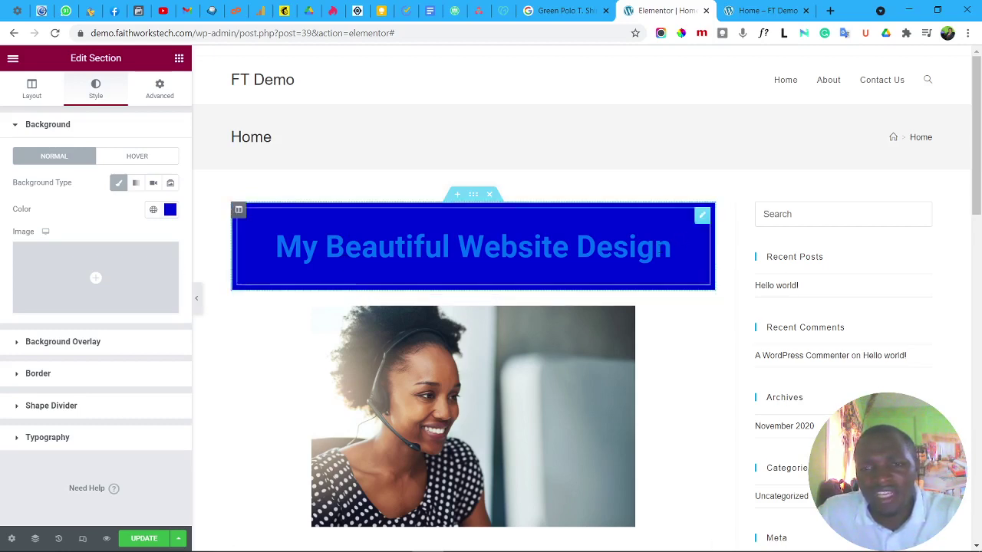
Set the "My Beautiful Website Design" heading's text color to white.
{"action": "left_click", "coordinate": [703, 217]}
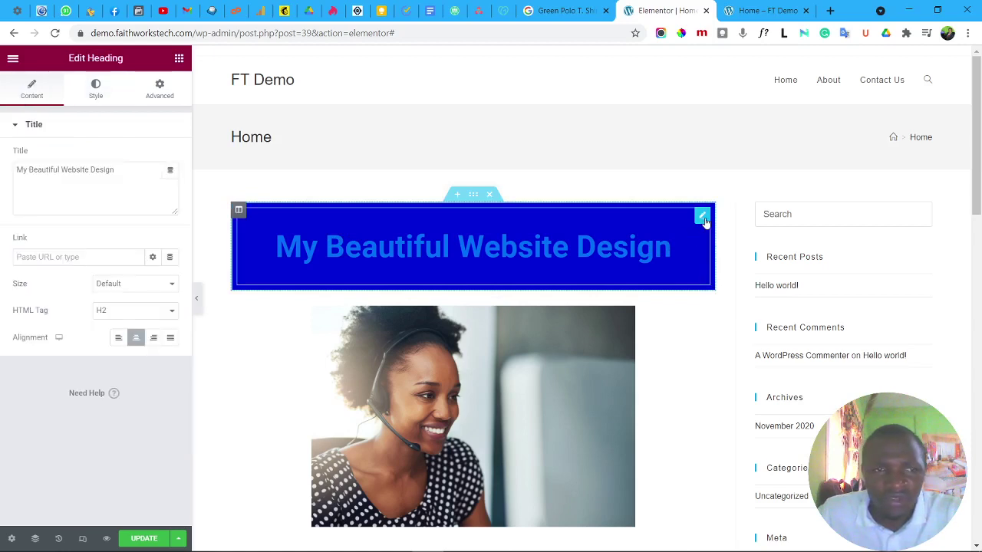
{"action": "left_click", "coordinate": [97, 88]}
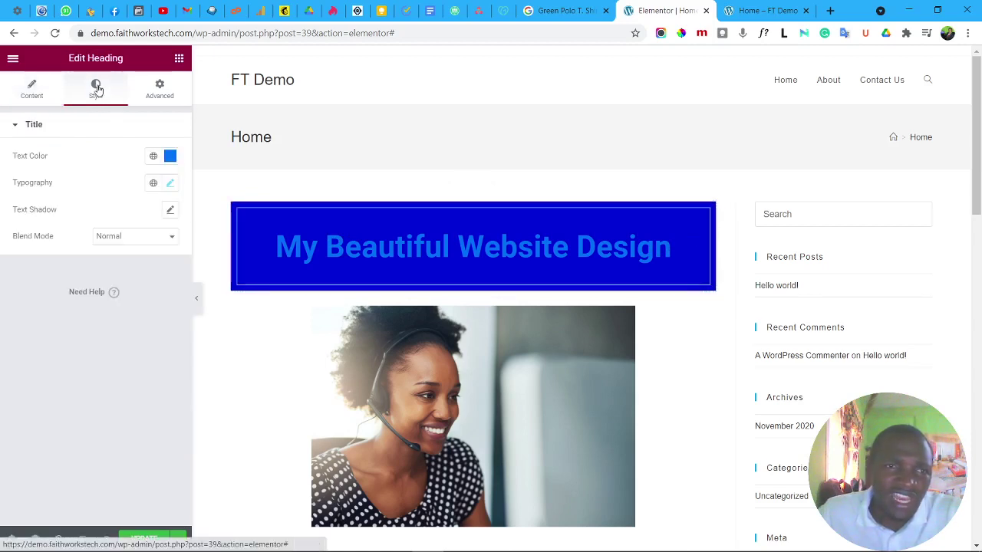
{"action": "left_click", "coordinate": [171, 156]}
{"action": "left_click_drag", "start_coordinate": [127, 281], "coordinate": [4, 206]}
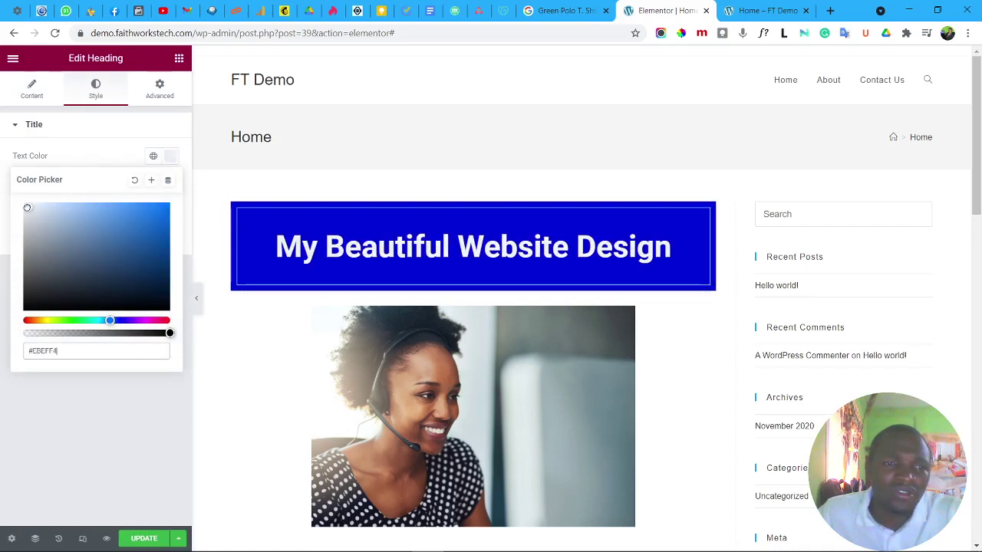
{"action": "left_click", "coordinate": [89, 150]}
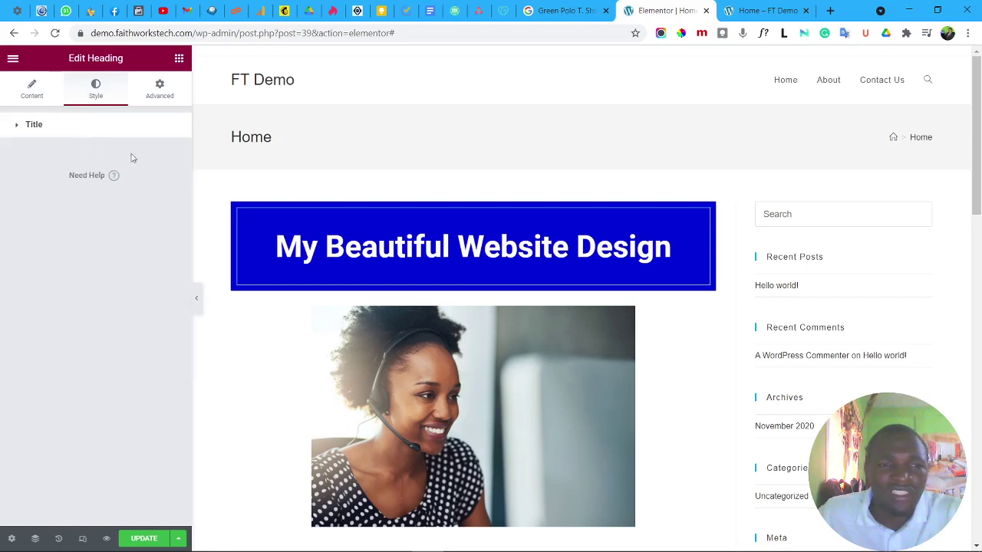
Update the Home page and review the heading section and the content below it.
{"action": "left_click", "coordinate": [148, 540]}
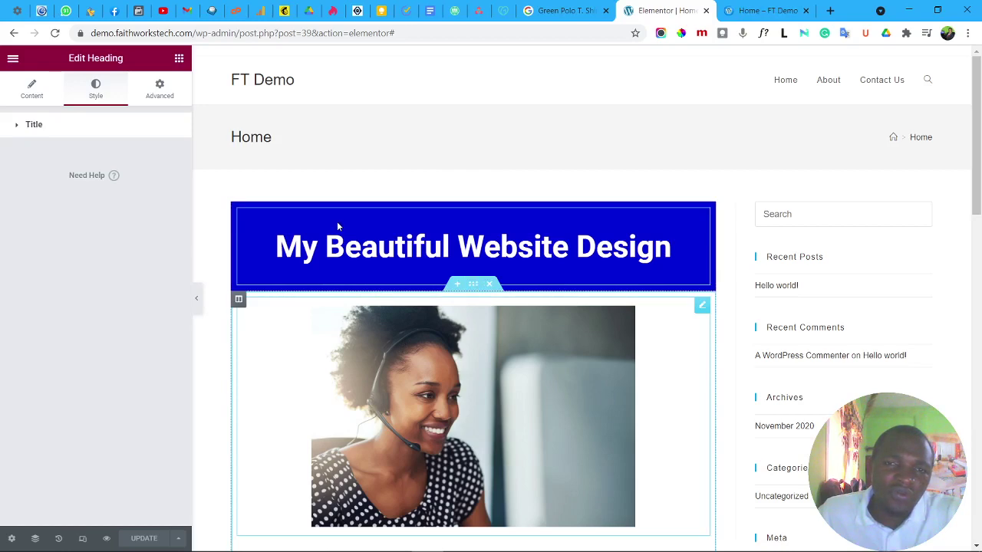
{"action": "scroll", "coordinate": [431, 300], "scroll_direction": "down", "scroll_amount": 4}
{"action": "scroll", "coordinate": [431, 303], "scroll_direction": "up", "scroll_amount": 2}
{"action": "scroll", "coordinate": [434, 306], "scroll_direction": "up", "scroll_amount": 3}
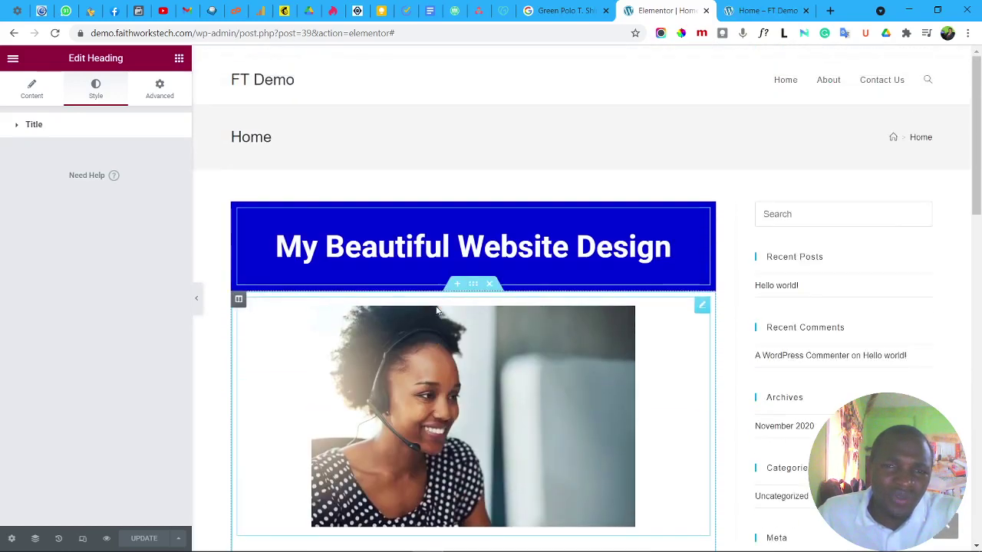
{"action": "scroll", "coordinate": [435, 328], "scroll_direction": "down", "scroll_amount": 2}
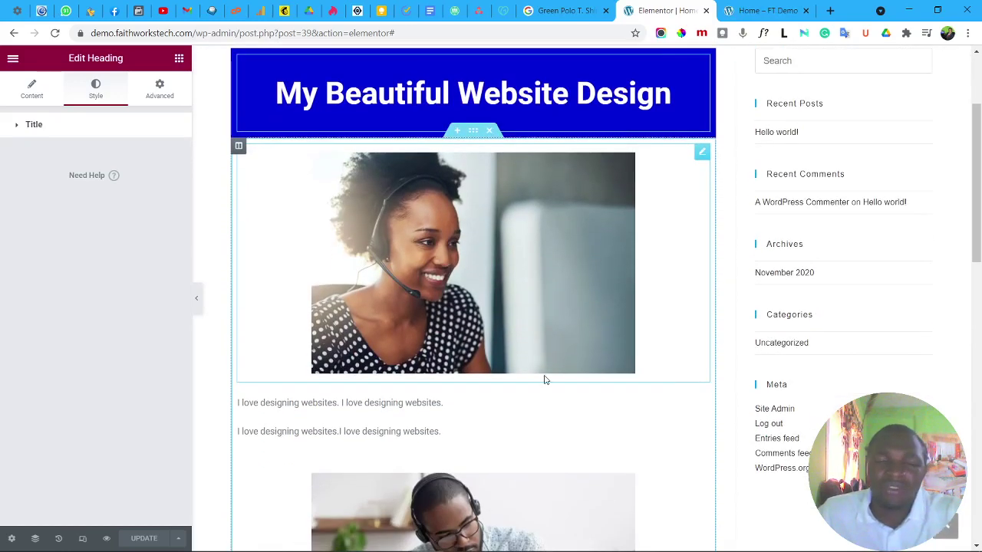
Open the editing history and roll the page back to the Section Added action.
{"action": "left_click", "coordinate": [59, 539]}
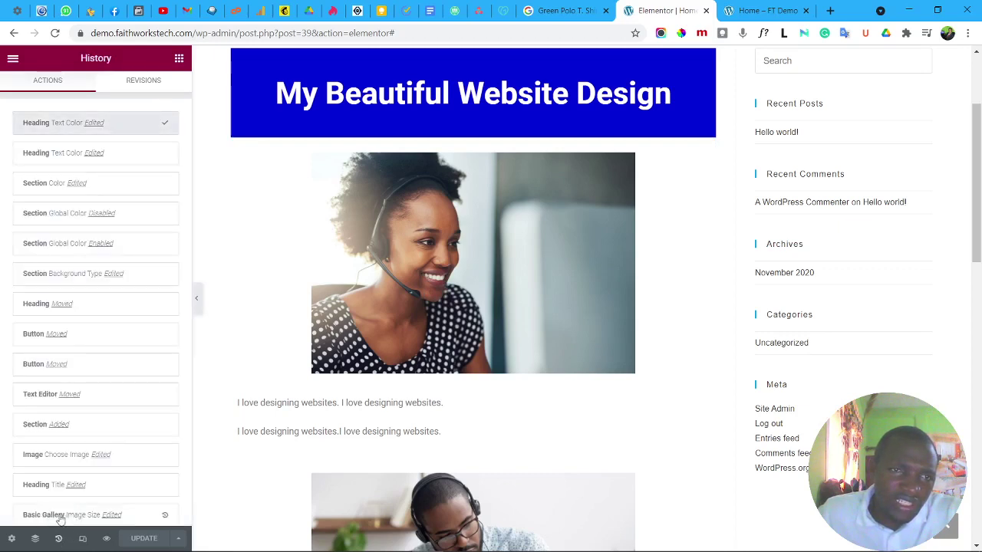
{"action": "left_click", "coordinate": [164, 245]}
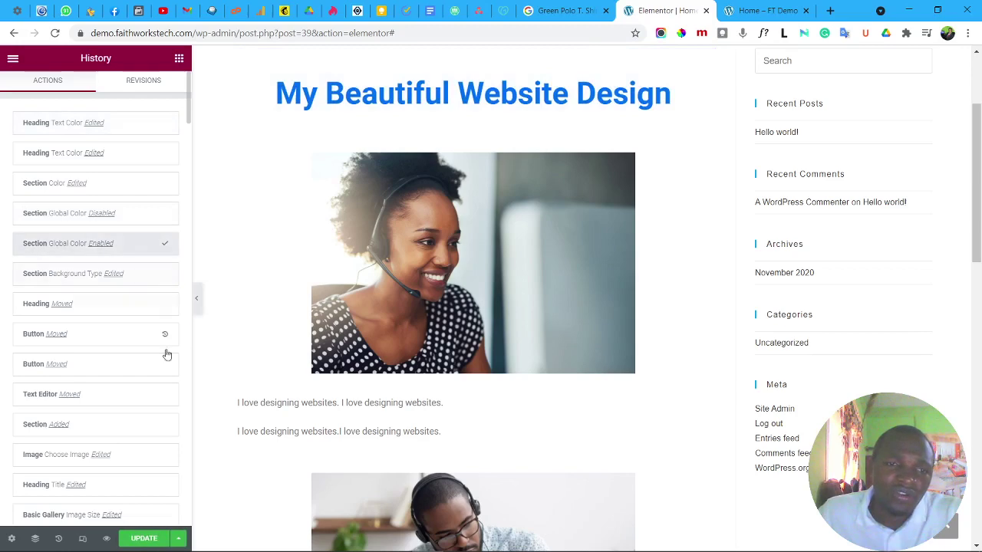
{"action": "left_click", "coordinate": [165, 433]}
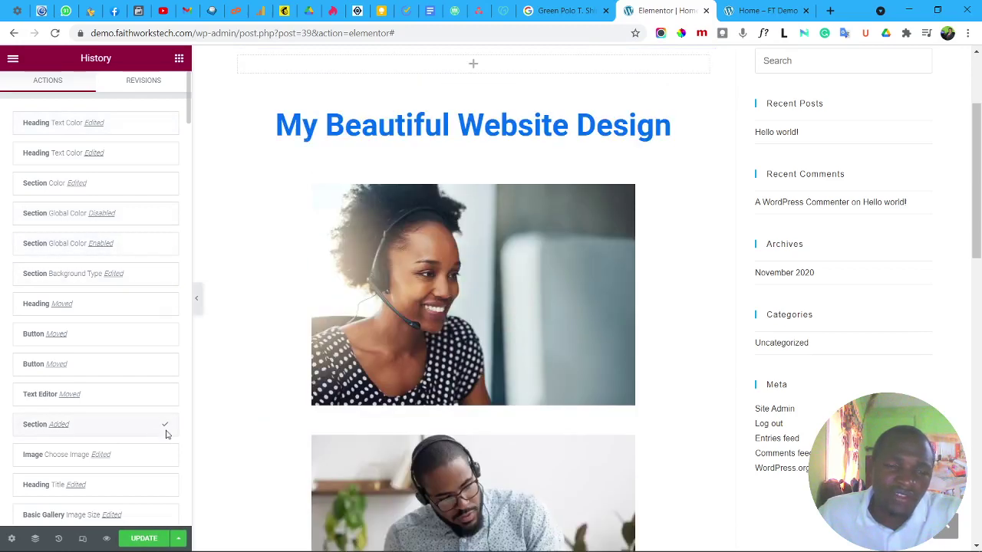
Roll the page back to an earlier Button Alignment edit, and restore the latest Heading Text Color edit.
{"action": "scroll", "coordinate": [115, 460], "scroll_direction": "down", "scroll_amount": 1}
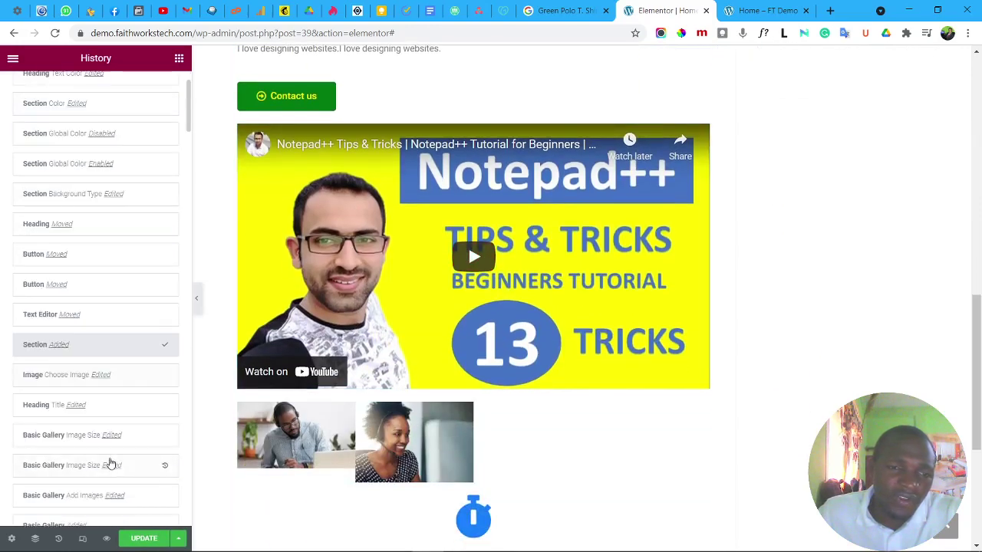
{"action": "scroll", "coordinate": [163, 468], "scroll_direction": "down", "scroll_amount": 5}
{"action": "scroll", "coordinate": [163, 474], "scroll_direction": "down", "scroll_amount": 10}
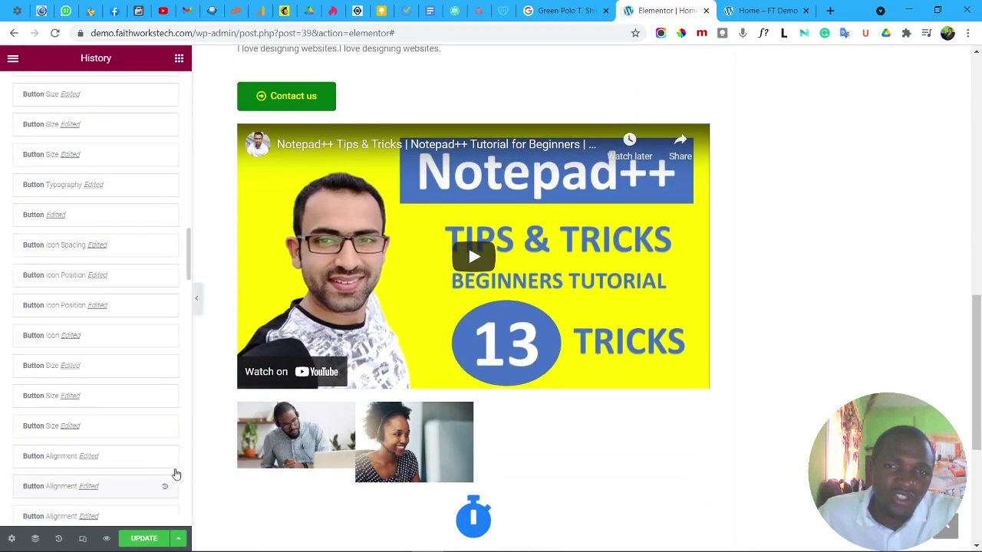
{"action": "left_click", "coordinate": [176, 474]}
{"action": "scroll", "coordinate": [1, 199], "scroll_direction": "up", "scroll_amount": 5}
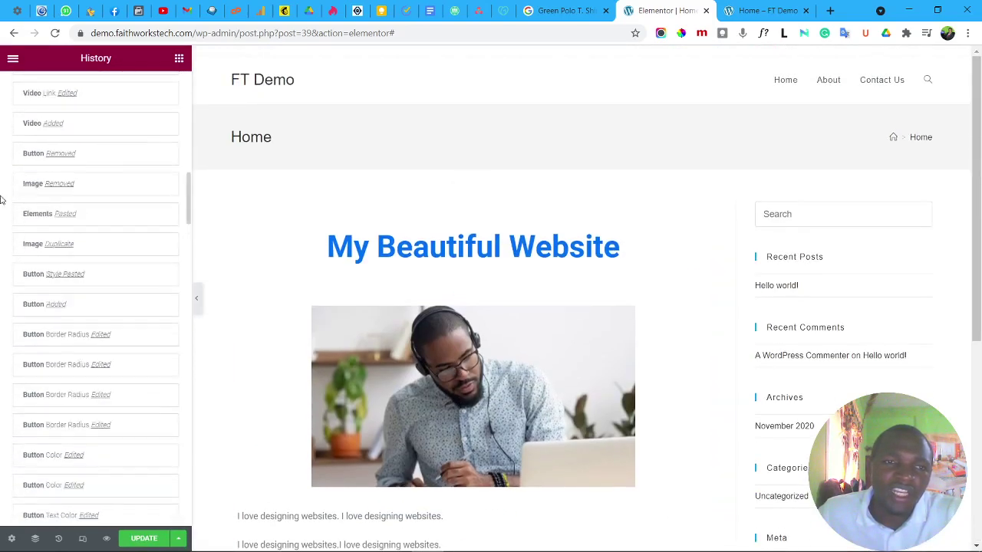
{"action": "scroll", "coordinate": [3, 198], "scroll_direction": "up", "scroll_amount": 10}
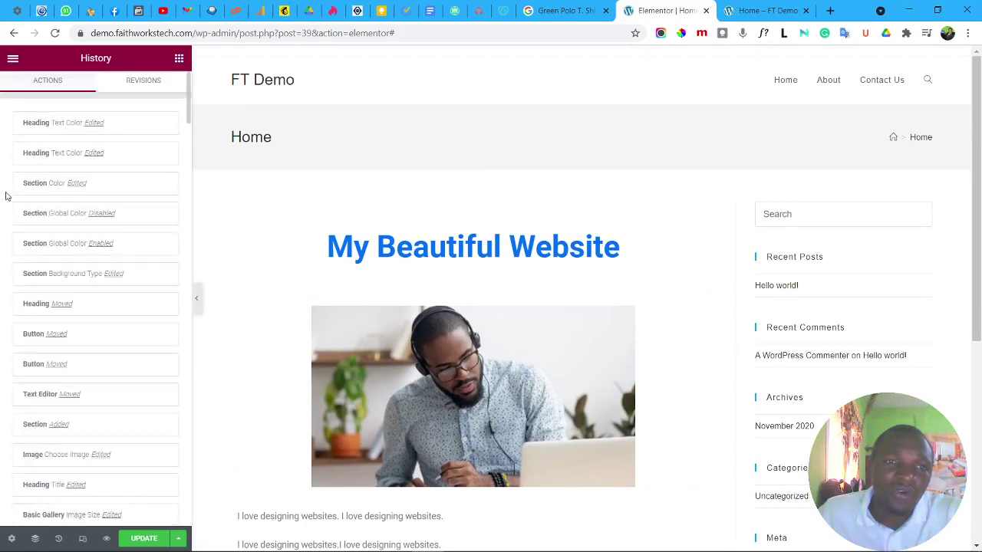
{"action": "left_click", "coordinate": [163, 125]}
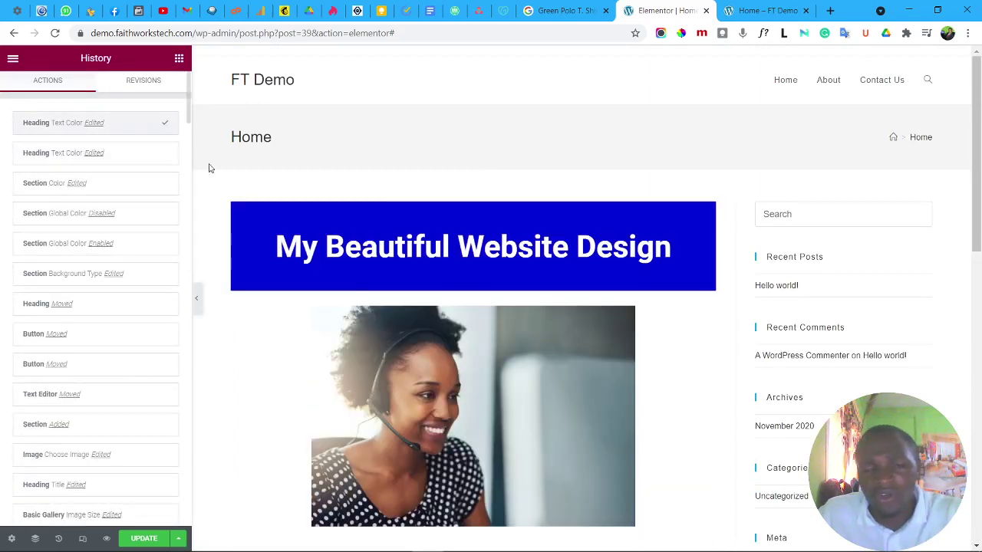
Return to the widget list and preview the page at mobile size in Responsive Mode.
{"action": "left_click", "coordinate": [179, 57]}
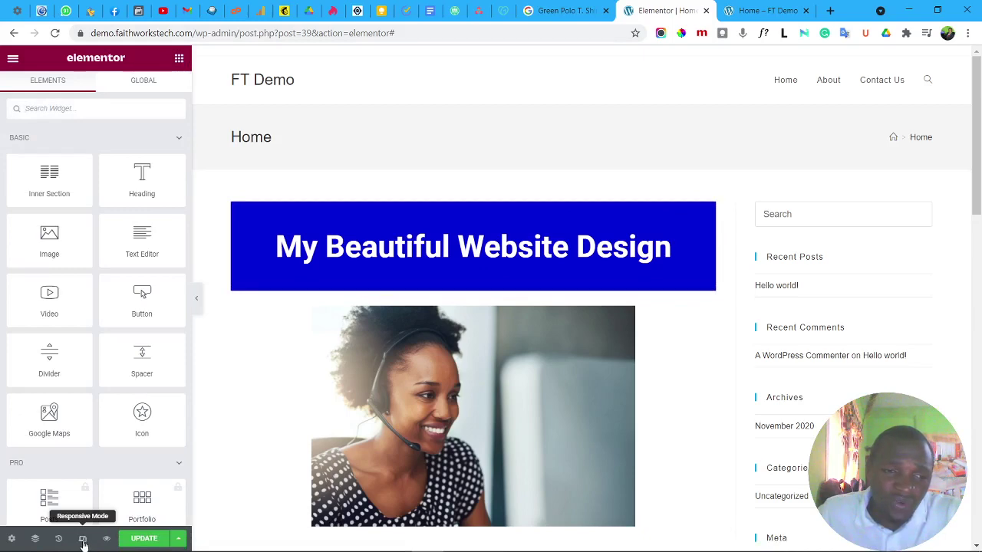
{"action": "left_click", "coordinate": [83, 540]}
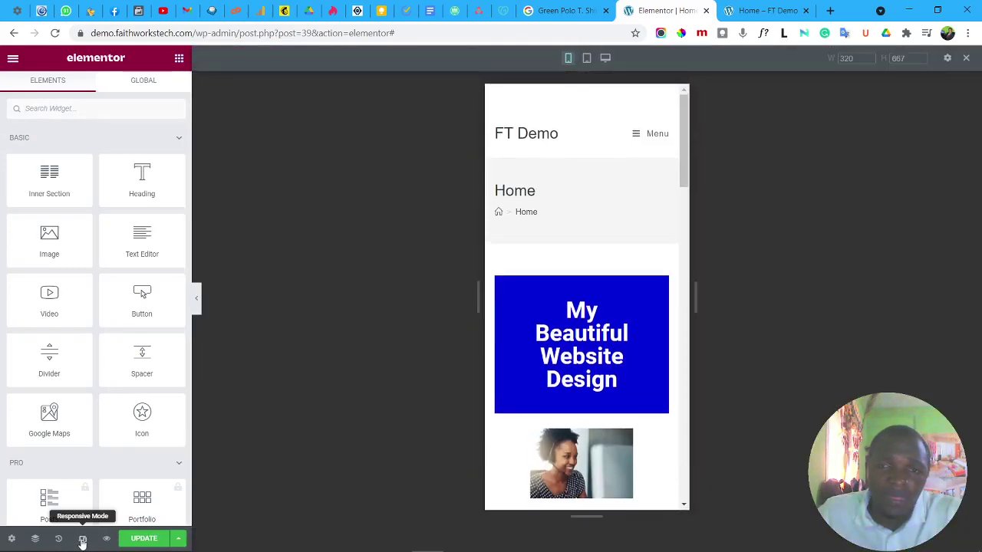
{"action": "scroll", "coordinate": [560, 345], "scroll_direction": "down", "scroll_amount": 5}
{"action": "scroll", "coordinate": [550, 360], "scroll_direction": "up", "scroll_amount": 6}
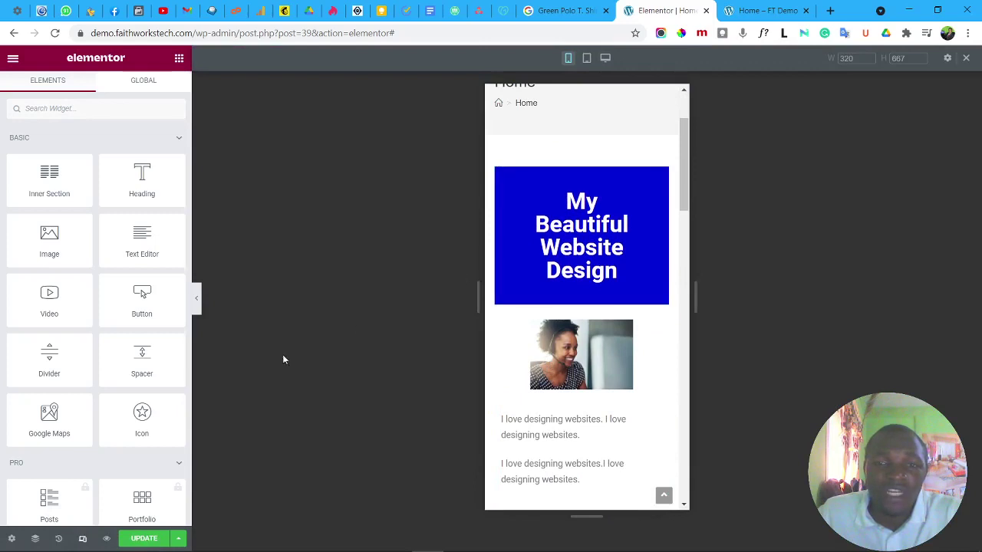
Set the top heading's mobile font size to 20 px, leave the mobile preview and return to the widget list.
{"action": "left_click", "coordinate": [660, 176]}
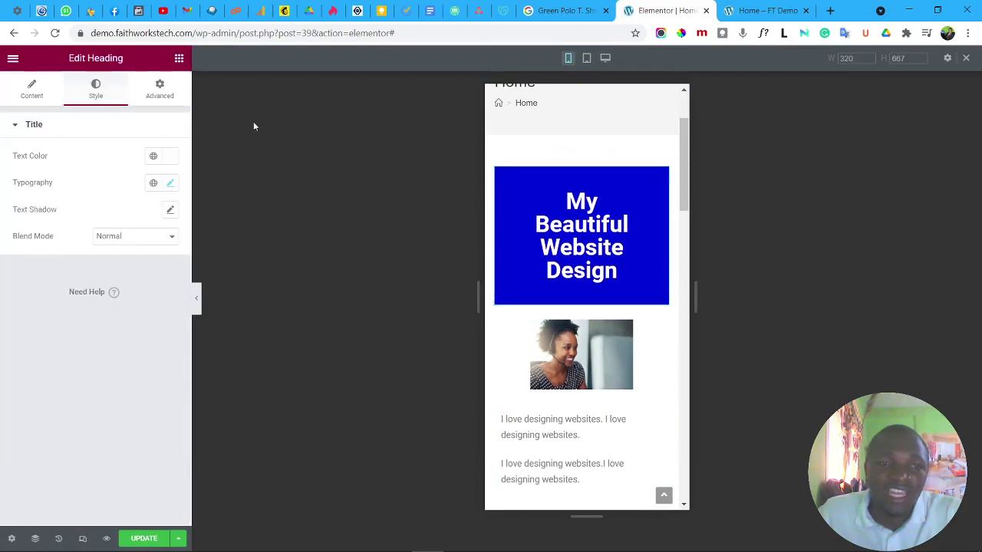
{"action": "left_click", "coordinate": [170, 182]}
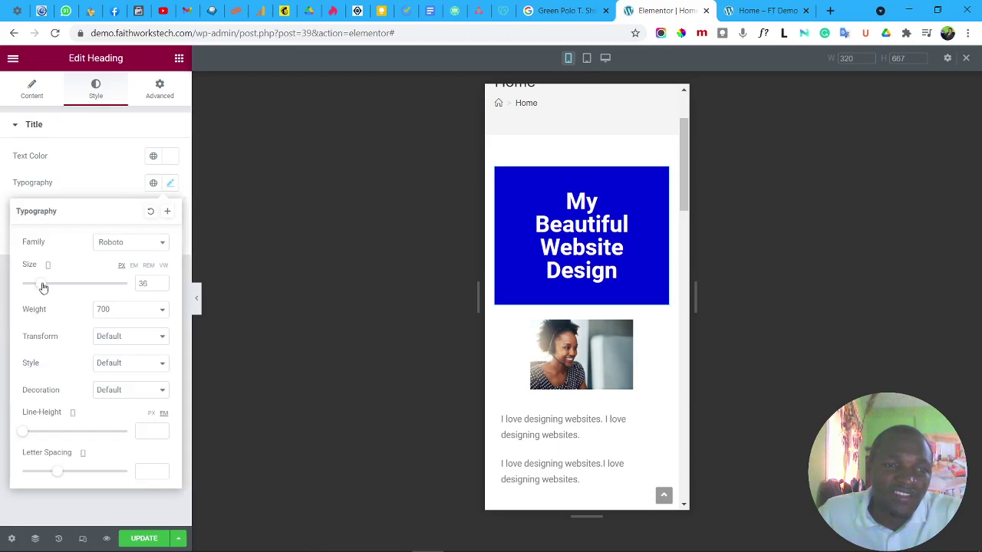
{"action": "left_click_drag", "start_coordinate": [43, 287], "coordinate": [33, 296]}
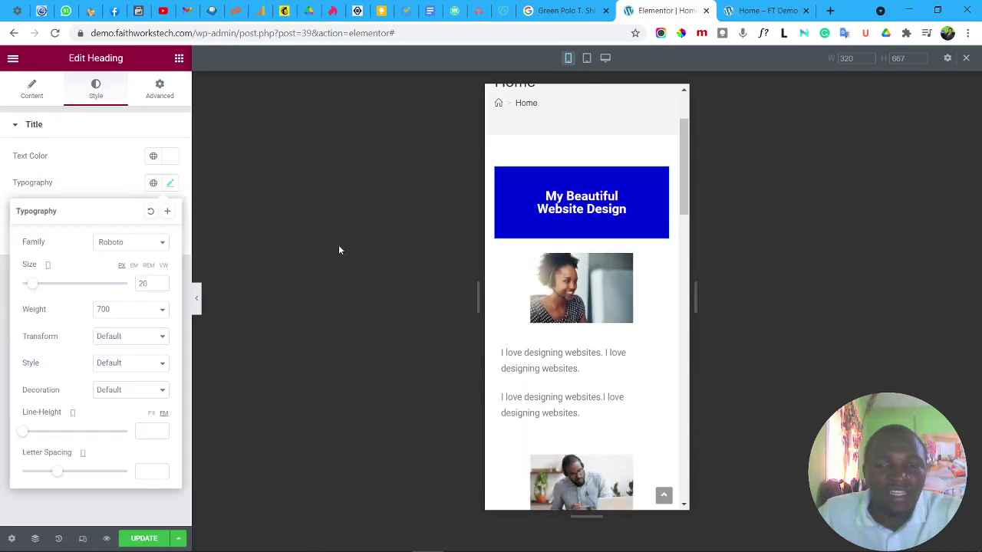
{"action": "left_click", "coordinate": [83, 539]}
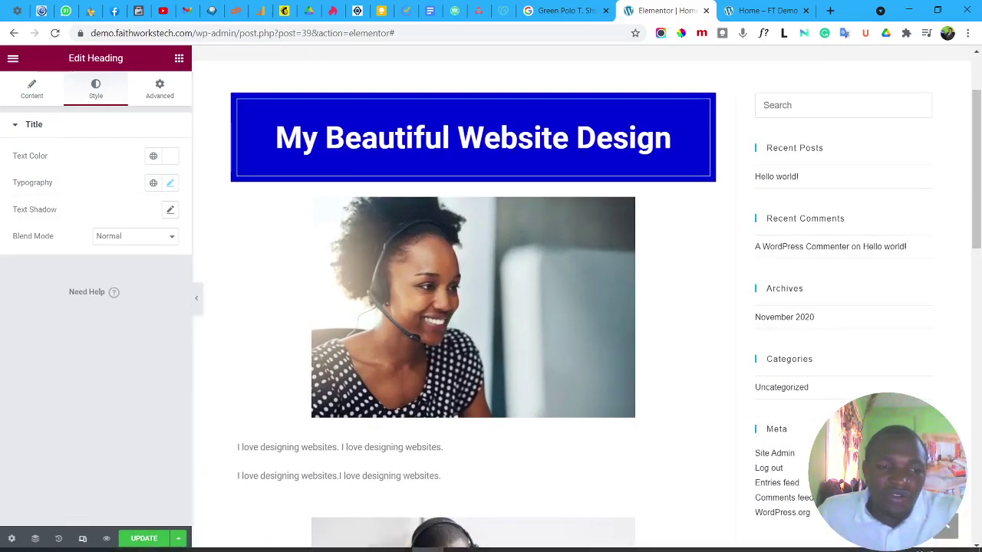
{"action": "left_click", "coordinate": [12, 539]}
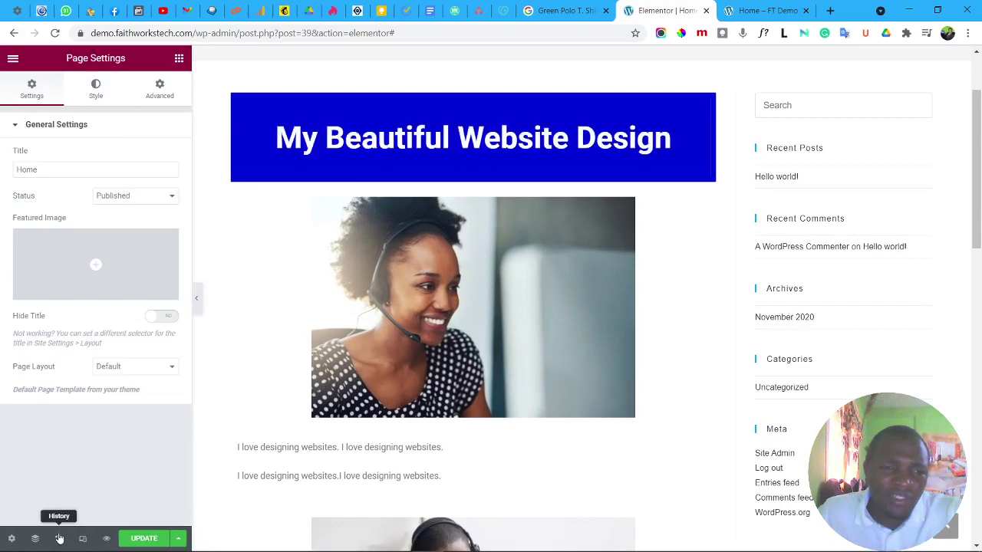
{"action": "left_click", "coordinate": [178, 59]}
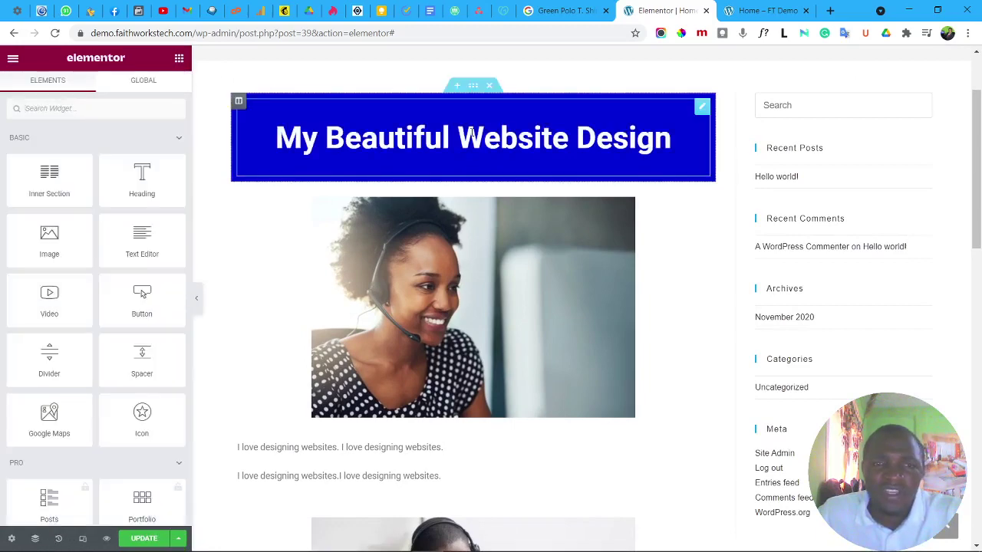
Delete the blue stopwatch icon below the image gallery near the end of the page.
{"action": "scroll", "coordinate": [325, 164], "scroll_direction": "up", "scroll_amount": 2}
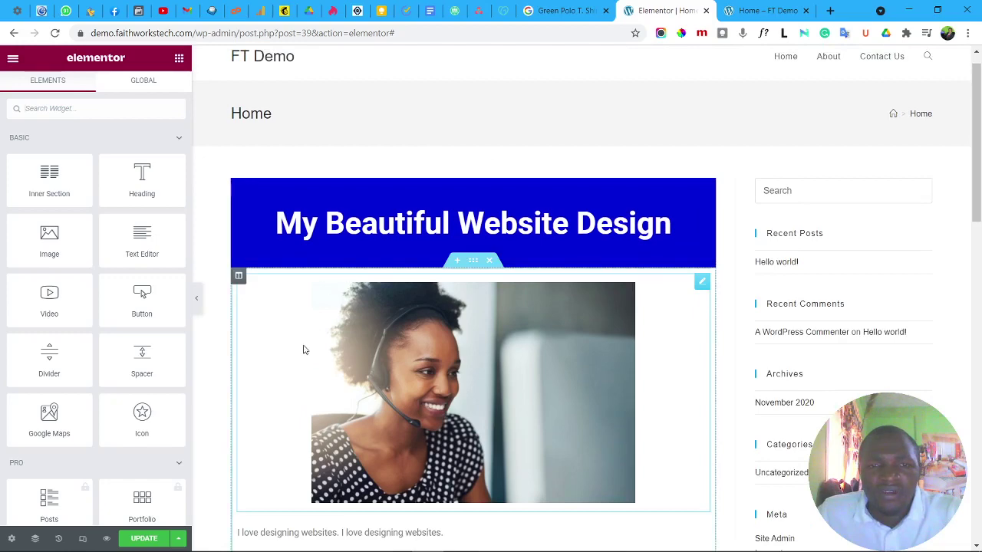
{"action": "scroll", "coordinate": [303, 346], "scroll_direction": "down", "scroll_amount": 3}
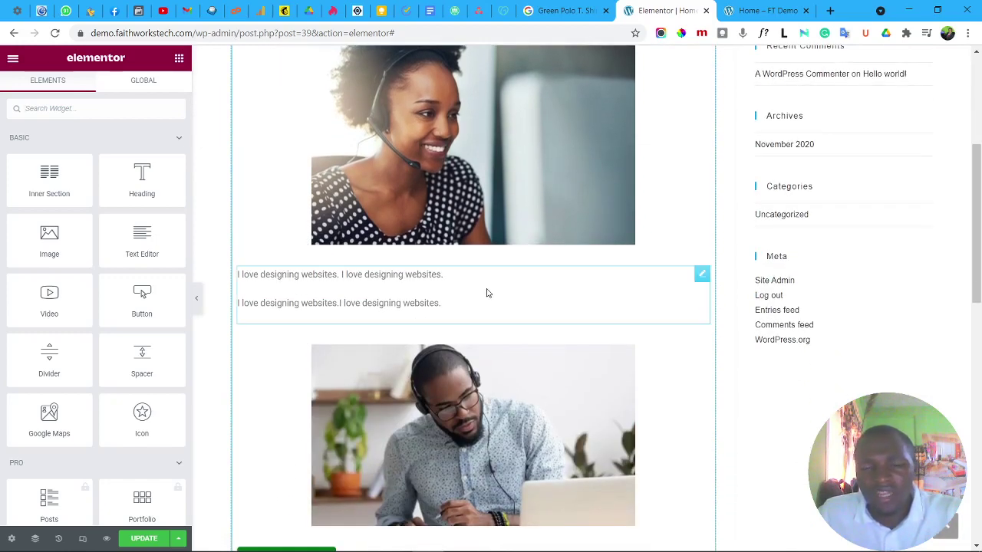
{"action": "scroll", "coordinate": [486, 293], "scroll_direction": "down", "scroll_amount": 8}
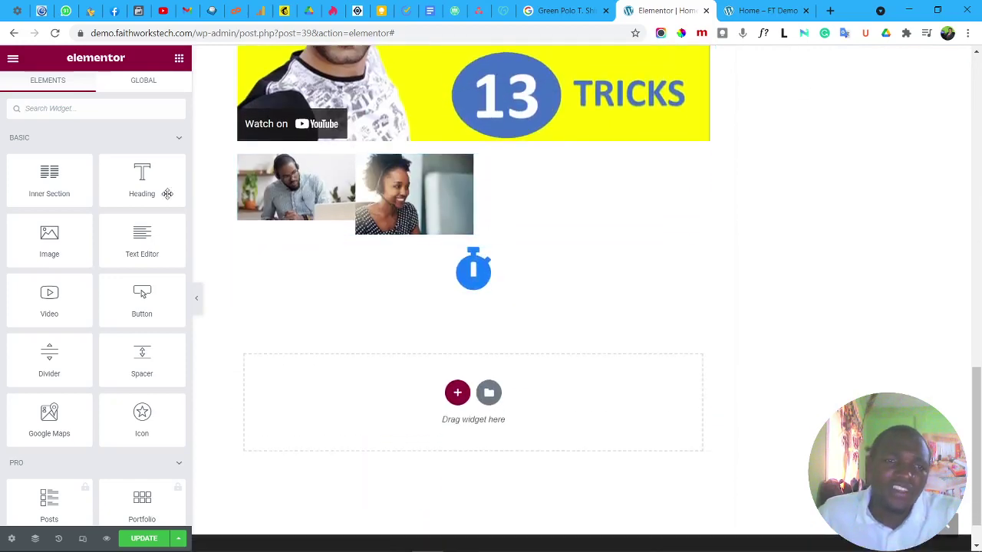
{"action": "left_click_drag", "start_coordinate": [73, 175], "coordinate": [215, 305]}
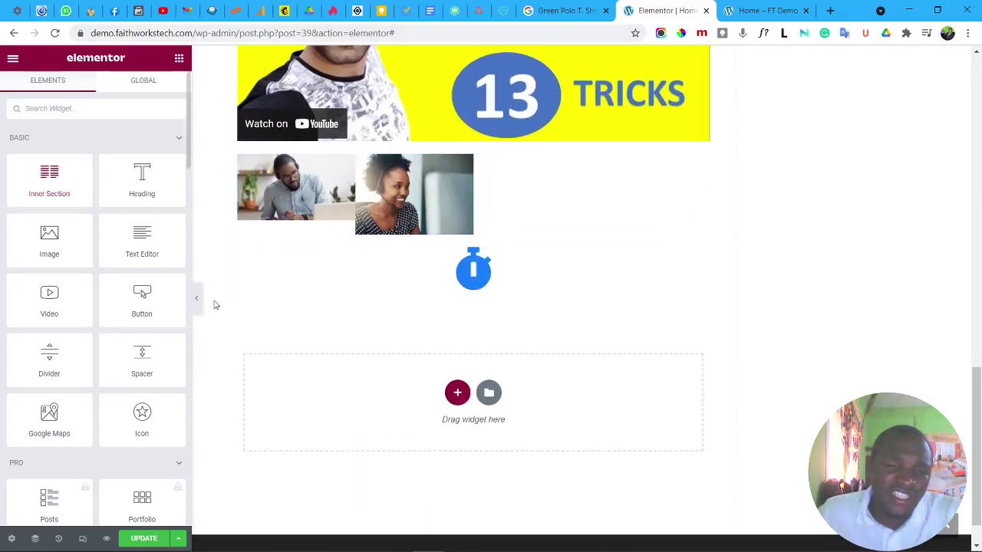
{"action": "scroll", "coordinate": [373, 368], "scroll_direction": "down", "scroll_amount": 1}
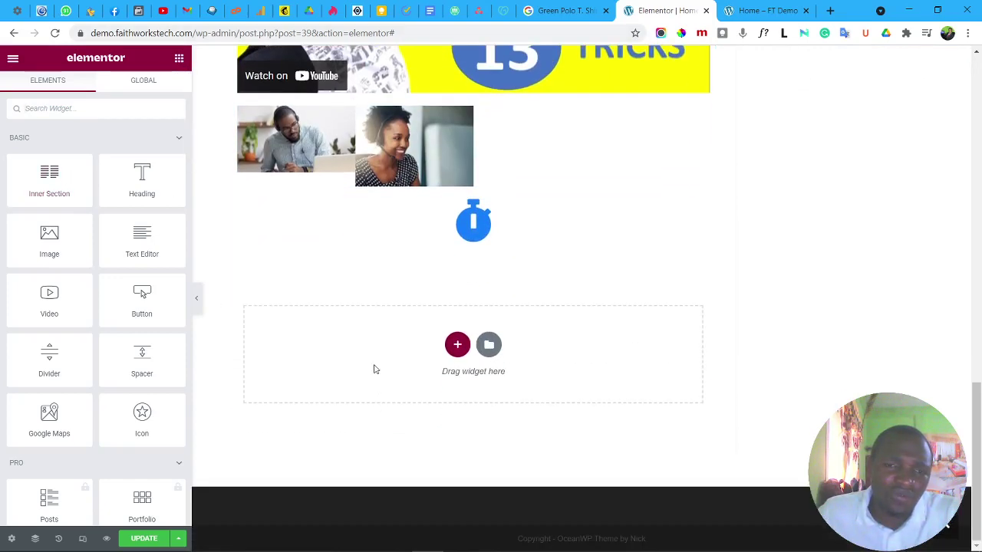
{"action": "right_click", "coordinate": [619, 217]}
{"action": "left_click", "coordinate": [652, 395]}
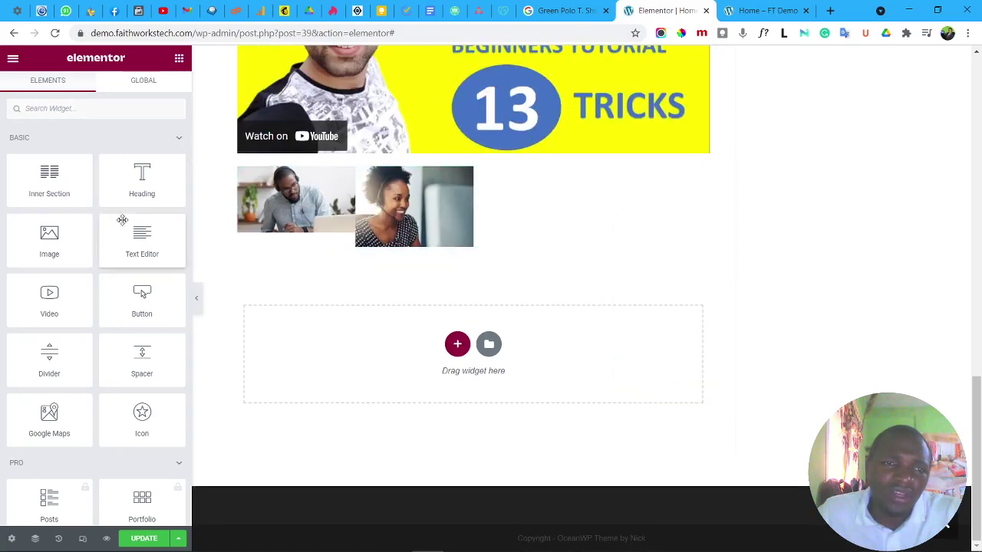
Add a two-column Inner Section below the gallery and place an Image widget in its first column.
{"action": "left_click_drag", "start_coordinate": [46, 175], "coordinate": [417, 239]}
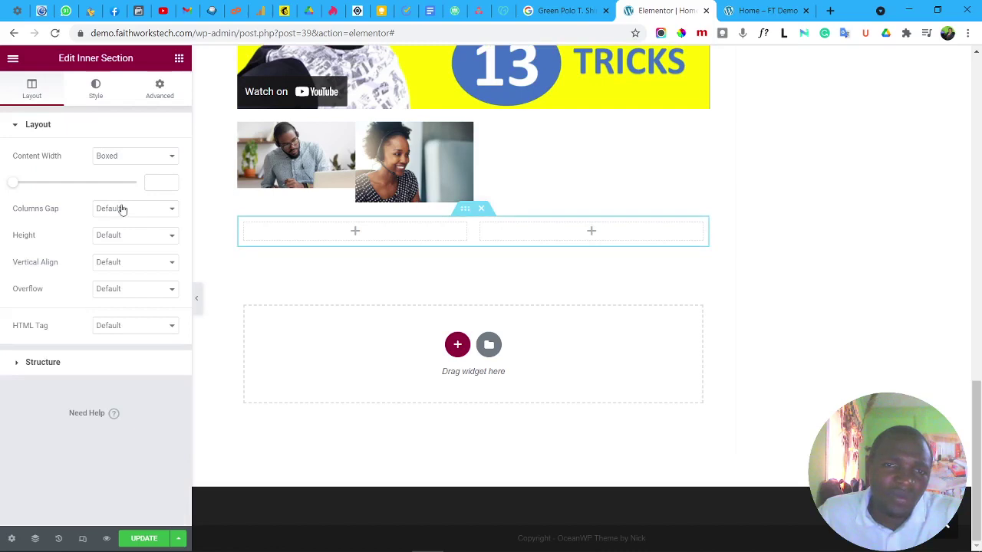
{"action": "left_click", "coordinate": [179, 58]}
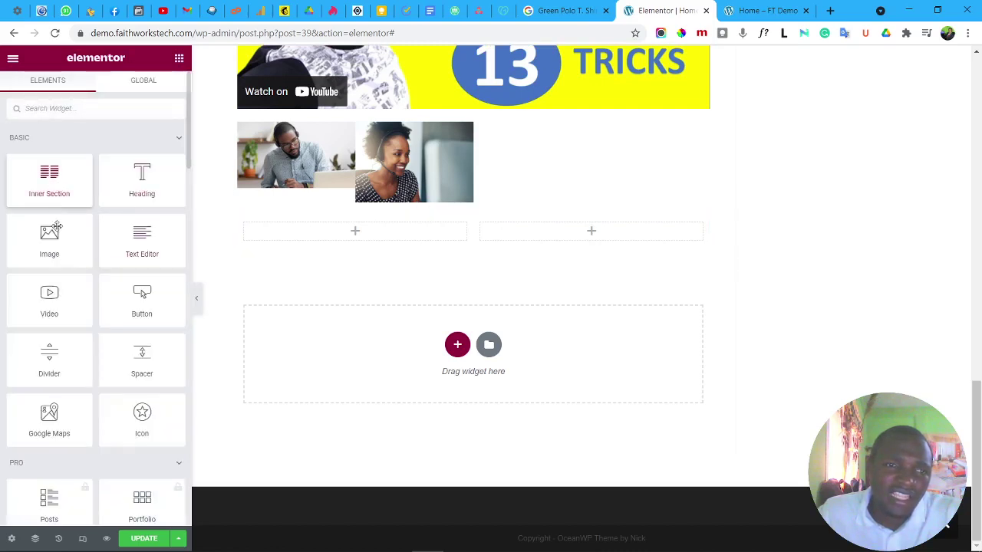
{"action": "left_click_drag", "start_coordinate": [49, 238], "coordinate": [323, 234]}
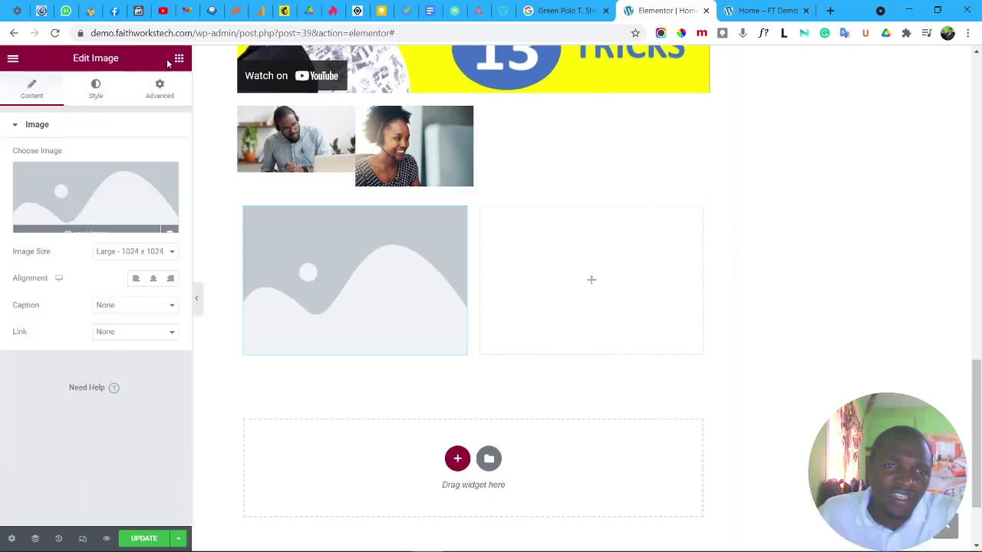
{"action": "left_click", "coordinate": [179, 59]}
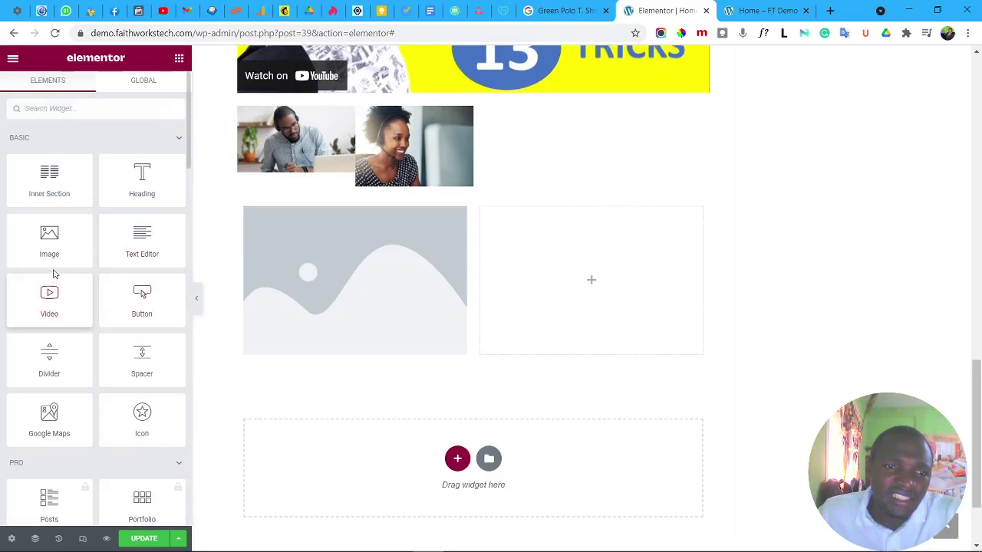
{"action": "left_click_drag", "start_coordinate": [142, 181], "coordinate": [349, 338]}
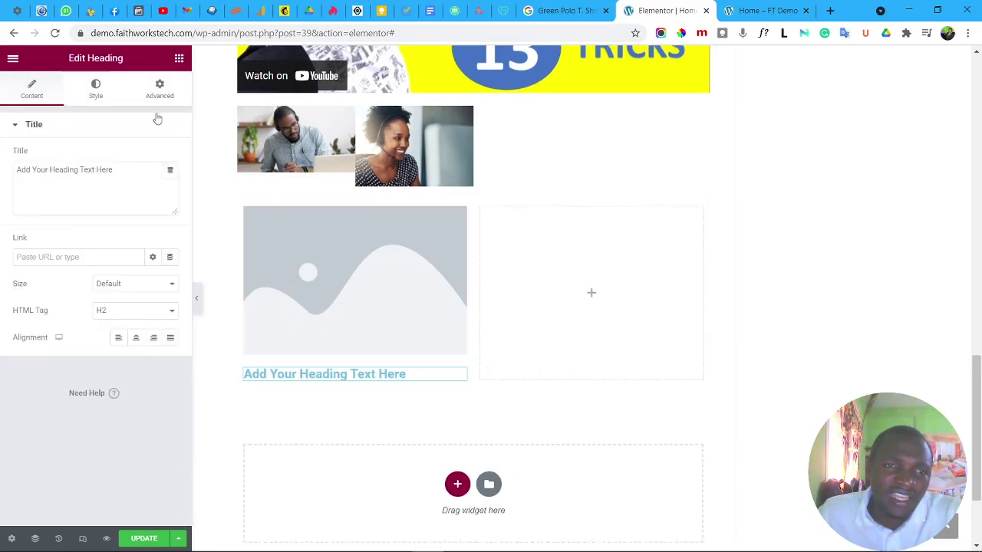
{"action": "left_click", "coordinate": [178, 58]}
{"action": "left_click_drag", "start_coordinate": [109, 289], "coordinate": [341, 382]}
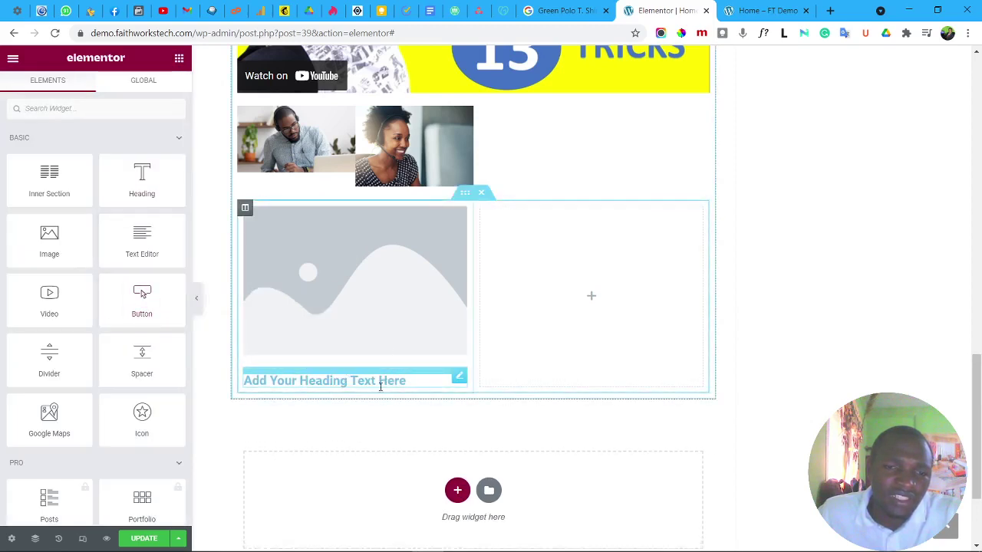
{"action": "left_click_drag", "start_coordinate": [458, 381], "coordinate": [451, 352]}
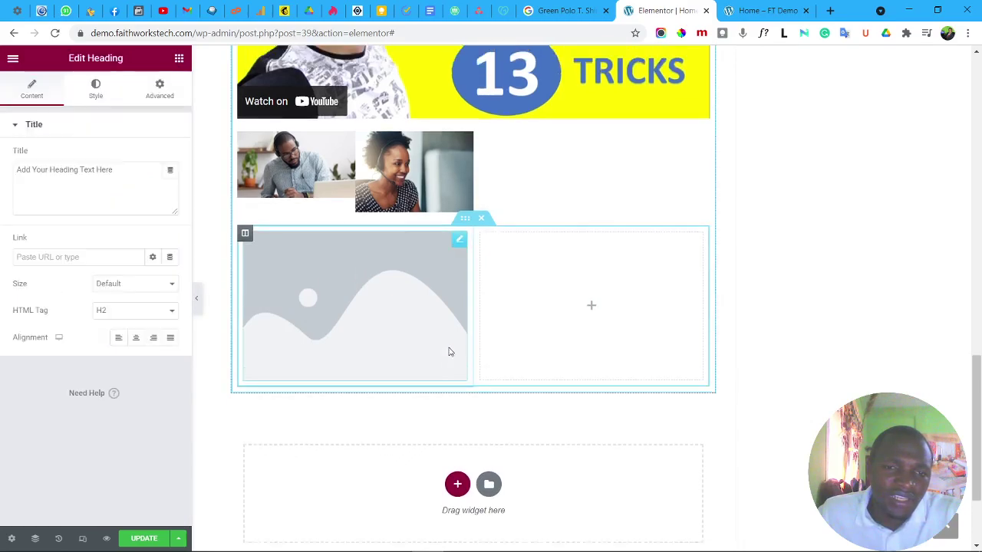
{"action": "scroll", "coordinate": [403, 358], "scroll_direction": "down", "scroll_amount": 2}
{"action": "scroll", "coordinate": [392, 355], "scroll_direction": "up", "scroll_amount": 10}
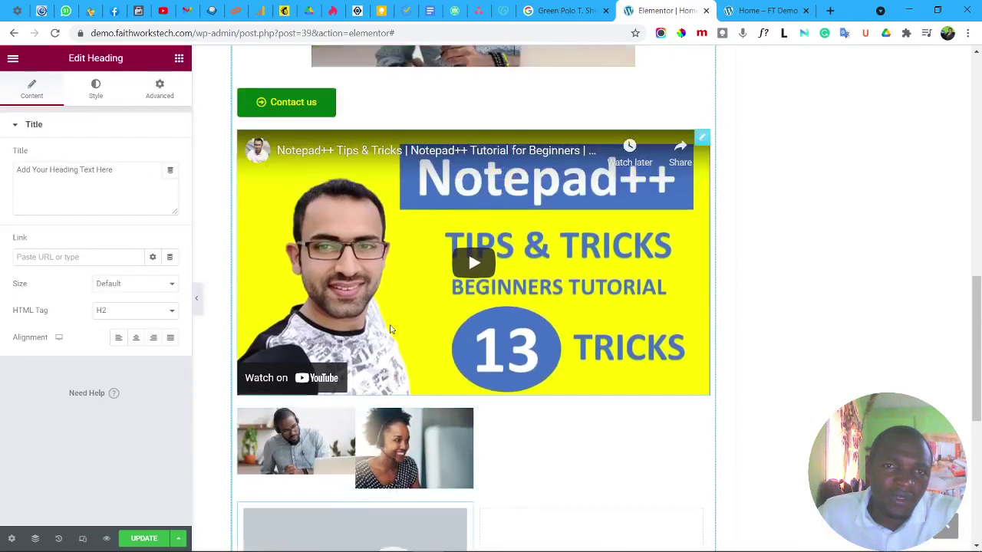
{"action": "scroll", "coordinate": [393, 328], "scroll_direction": "down", "scroll_amount": 15}
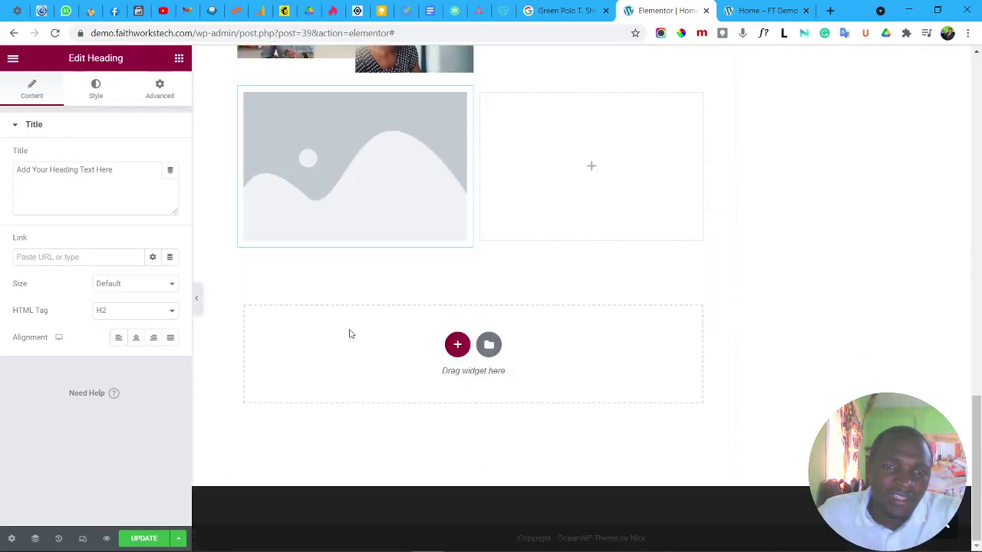
Add a Button under the image in the inner section's first column, with a Text Editor block between the image and the button.
{"action": "left_click", "coordinate": [179, 58]}
{"action": "left_click_drag", "start_coordinate": [123, 298], "coordinate": [277, 227]}
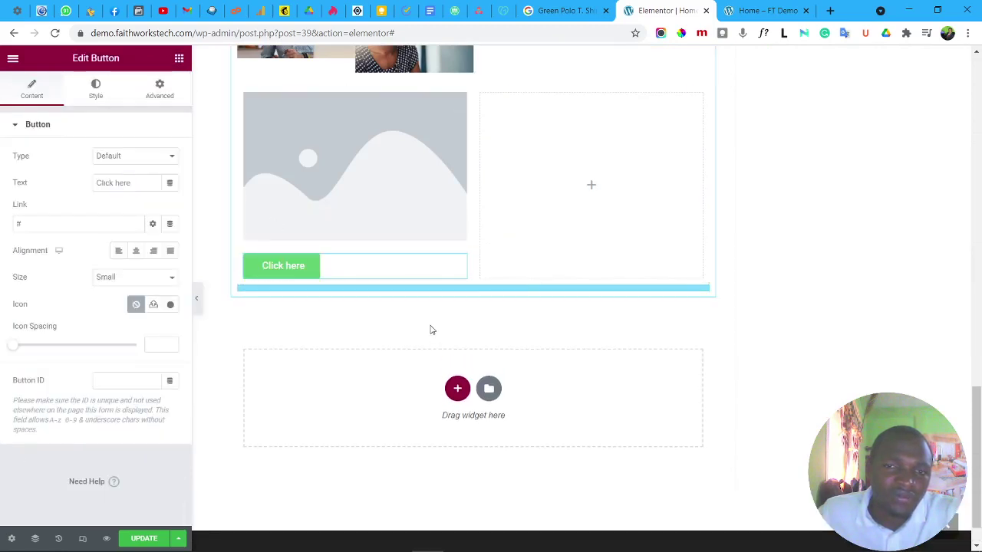
{"action": "left_click", "coordinate": [179, 59]}
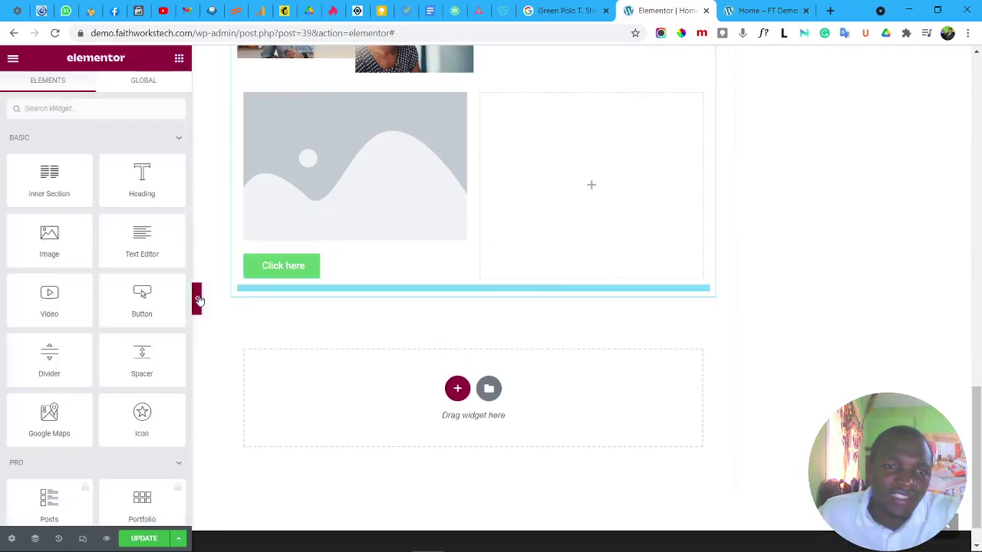
{"action": "left_click_drag", "start_coordinate": [142, 236], "coordinate": [303, 282]}
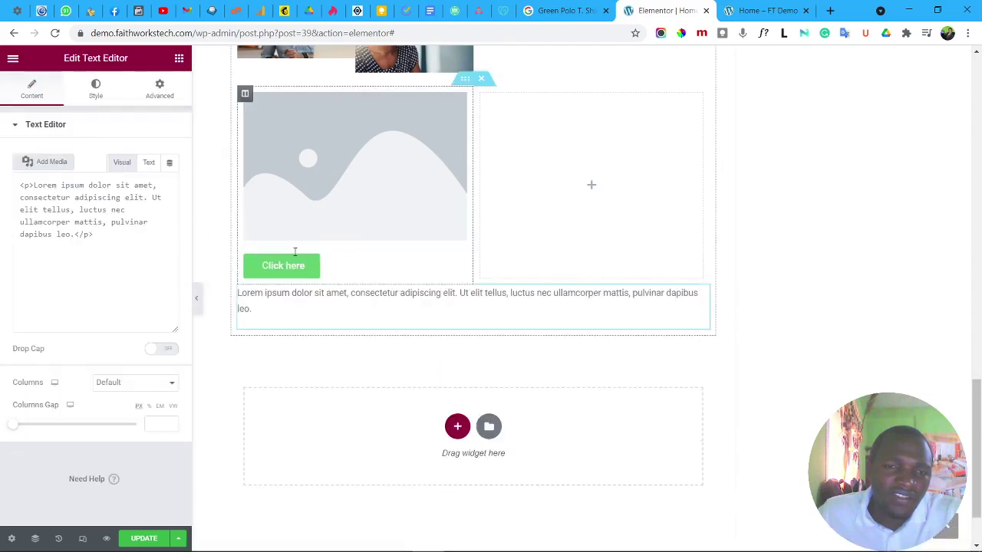
{"action": "left_click_drag", "start_coordinate": [700, 294], "coordinate": [355, 231]}
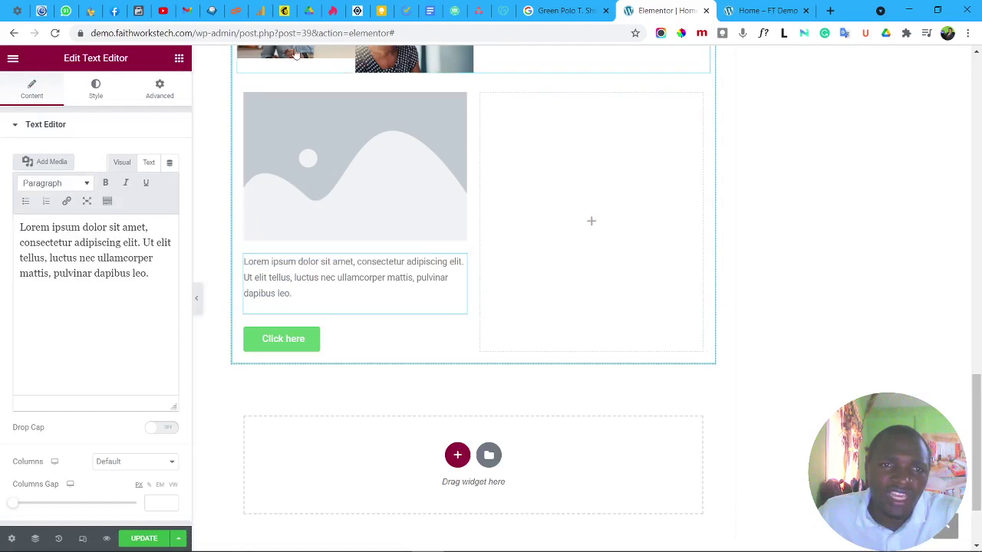
Fill the inner section's second column with an Image, a Text Editor block below it and a Button underneath.
{"action": "left_click", "coordinate": [178, 59]}
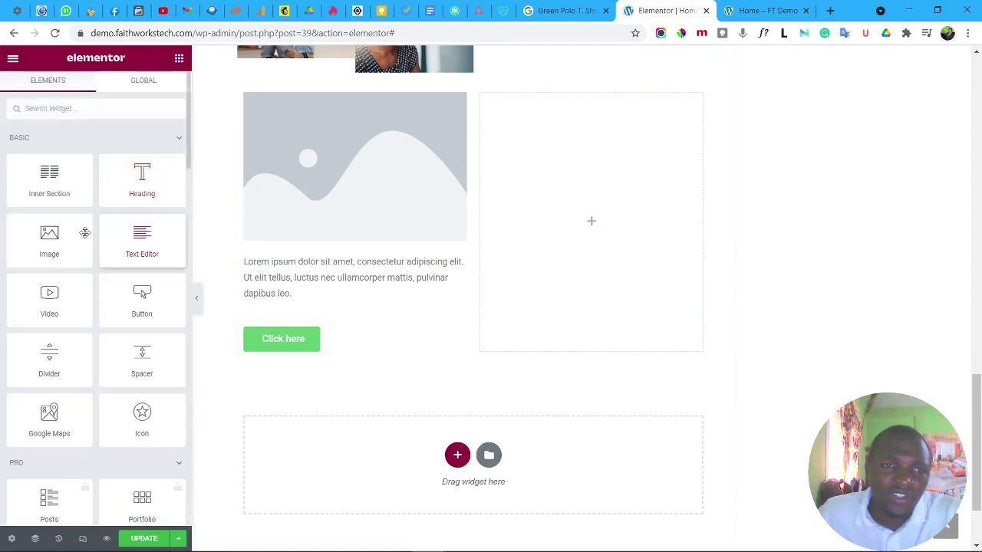
{"action": "left_click_drag", "start_coordinate": [85, 233], "coordinate": [595, 172]}
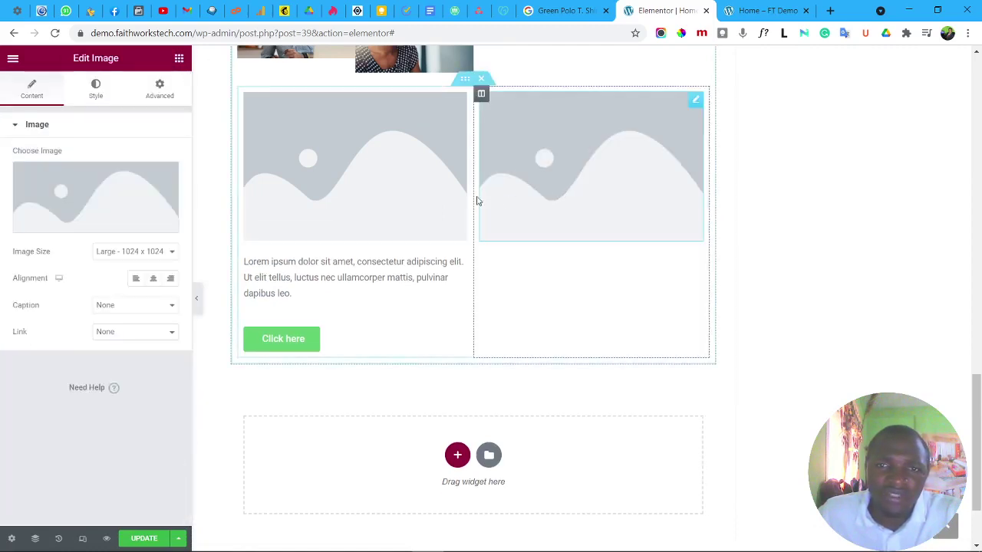
{"action": "left_click", "coordinate": [179, 58]}
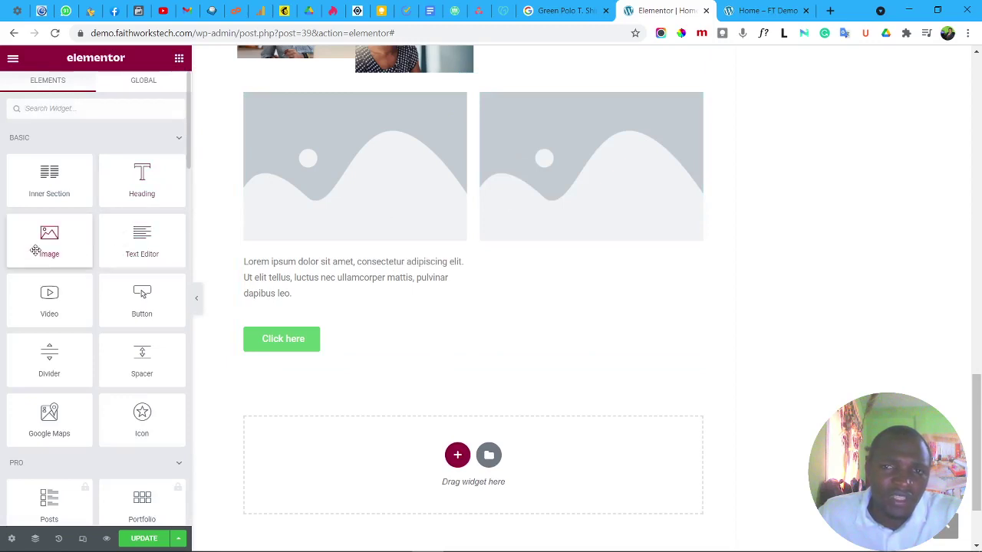
{"action": "left_click_drag", "start_coordinate": [142, 242], "coordinate": [484, 196]}
{"action": "left_click", "coordinate": [178, 59]}
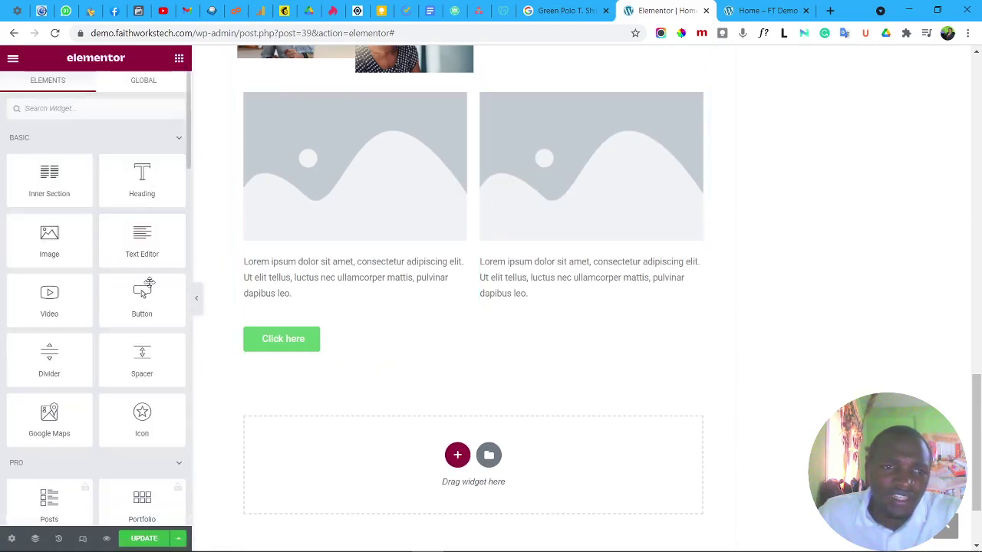
{"action": "left_click_drag", "start_coordinate": [144, 290], "coordinate": [599, 310]}
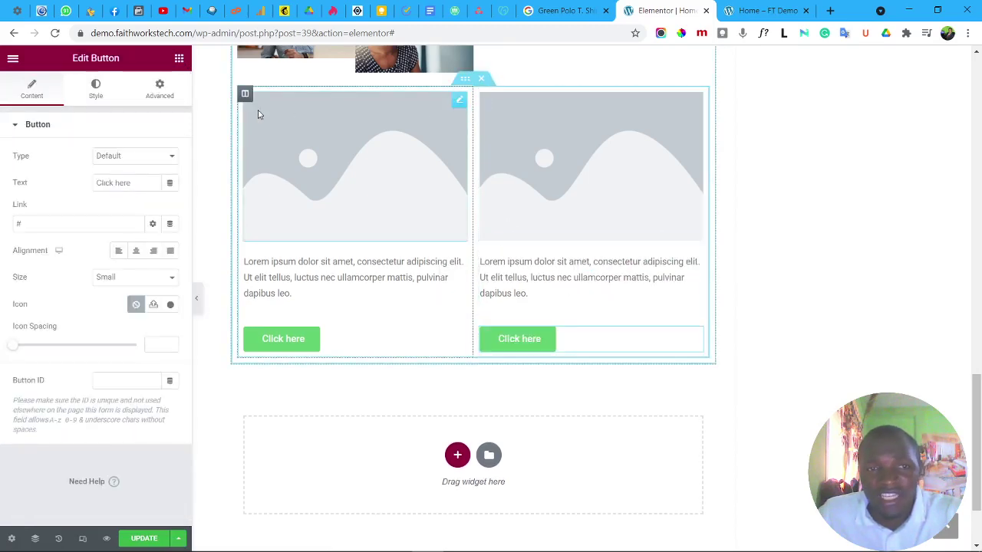
Duplicate the inner section's first column with its image, text and button to make a three-column layout.
{"action": "right_click", "coordinate": [244, 96]}
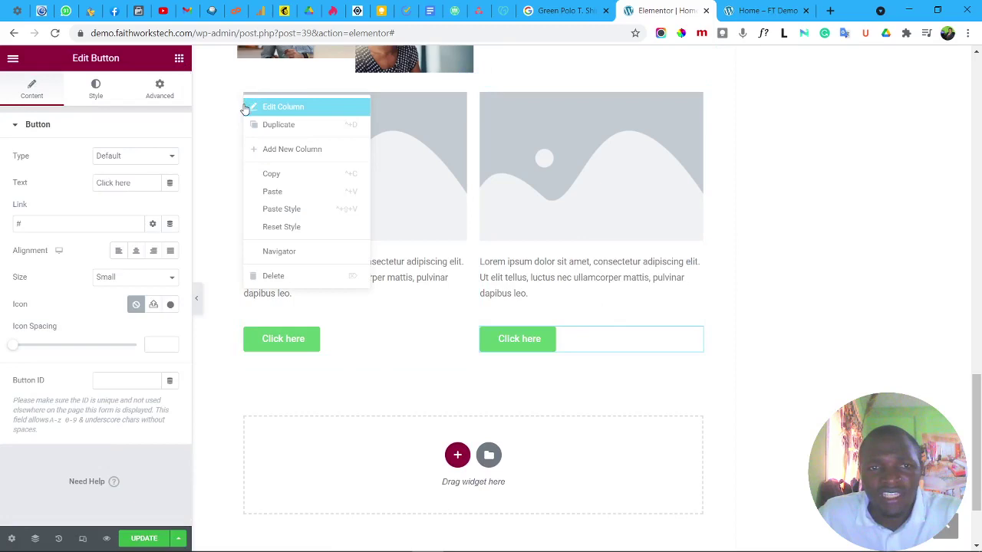
{"action": "left_click", "coordinate": [295, 126]}
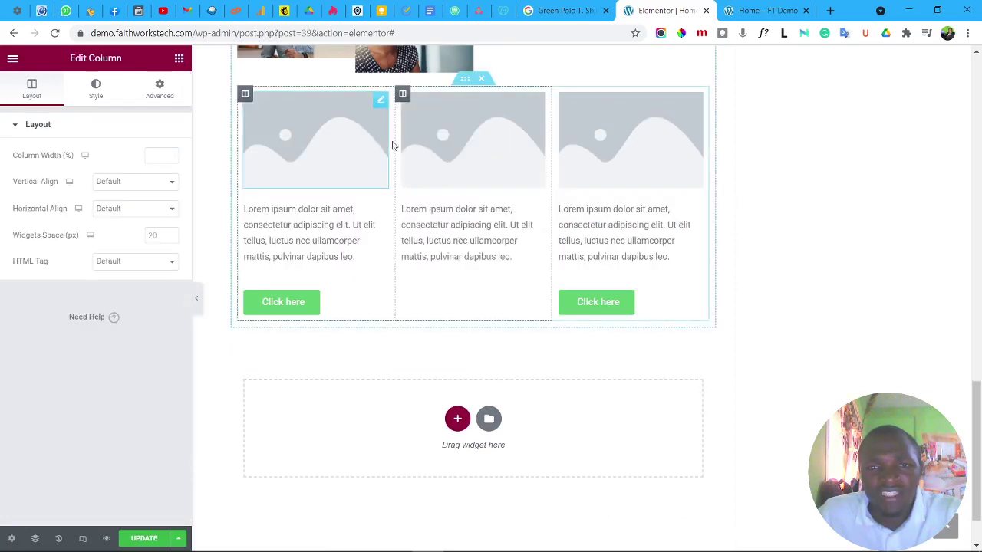
Add an empty column after the inner section's first column, and delete that empty column again.
{"action": "right_click", "coordinate": [240, 94]}
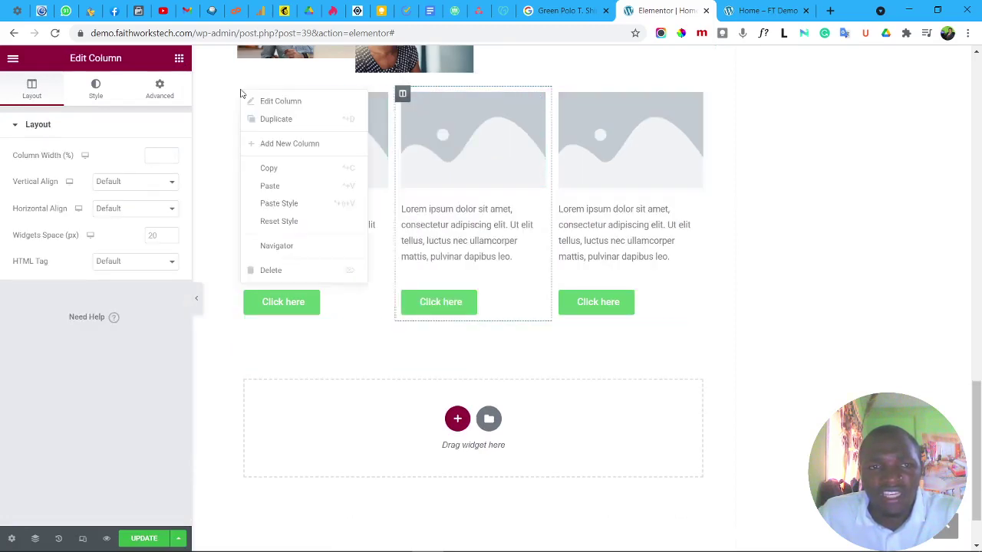
{"action": "left_click", "coordinate": [293, 145]}
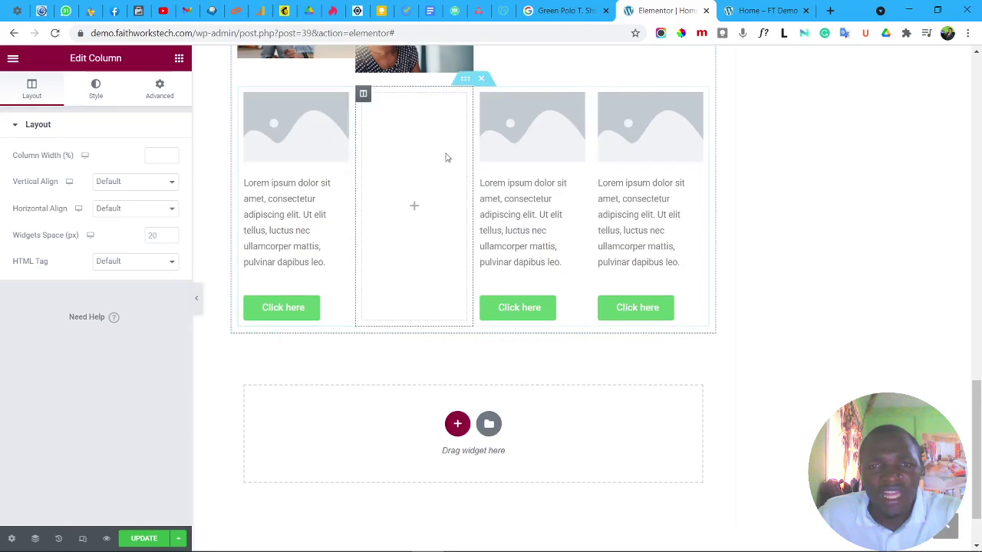
{"action": "right_click", "coordinate": [363, 102]}
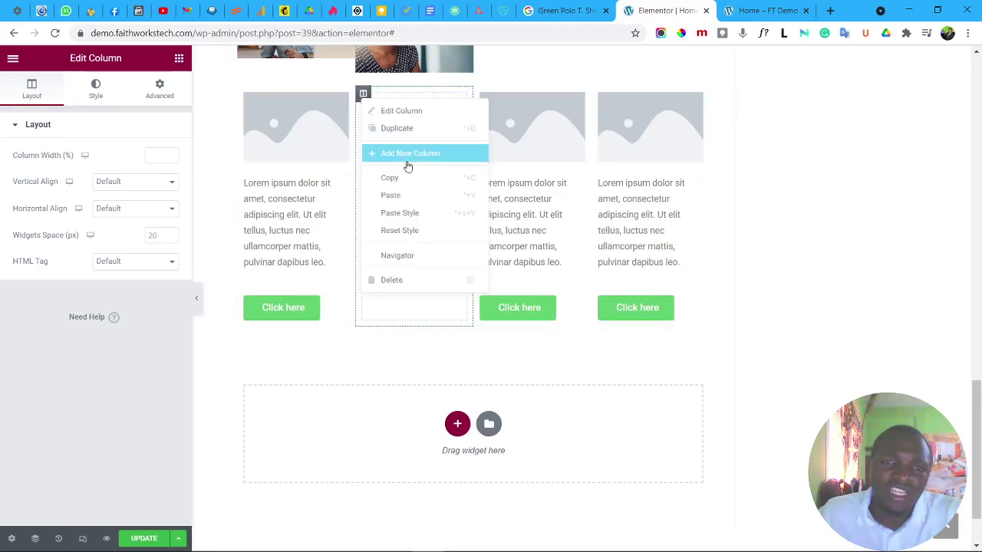
{"action": "left_click", "coordinate": [406, 281]}
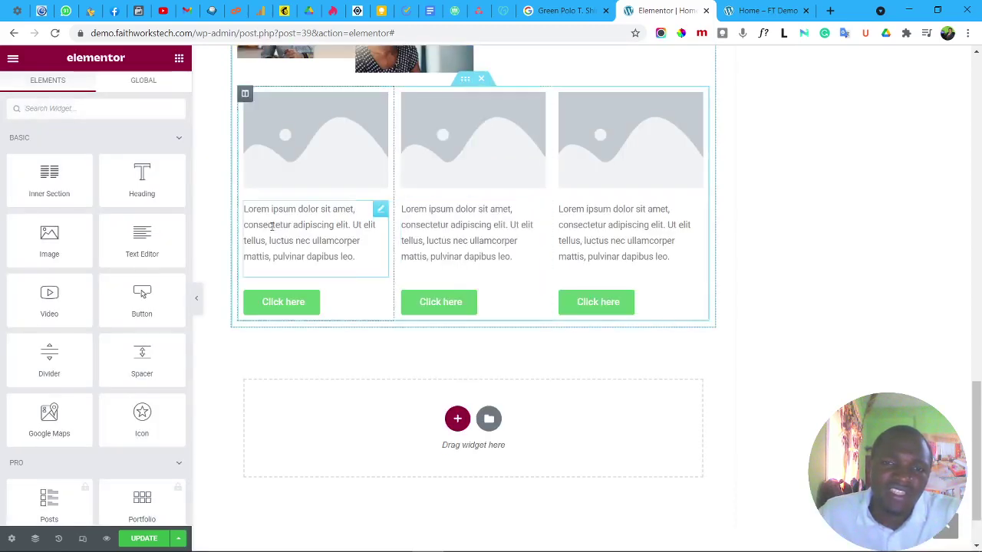
Preview the first column's text block in tablet and mobile view from its alignment style setting, and return to desktop view.
{"action": "scroll", "coordinate": [291, 282], "scroll_direction": "up", "scroll_amount": 1}
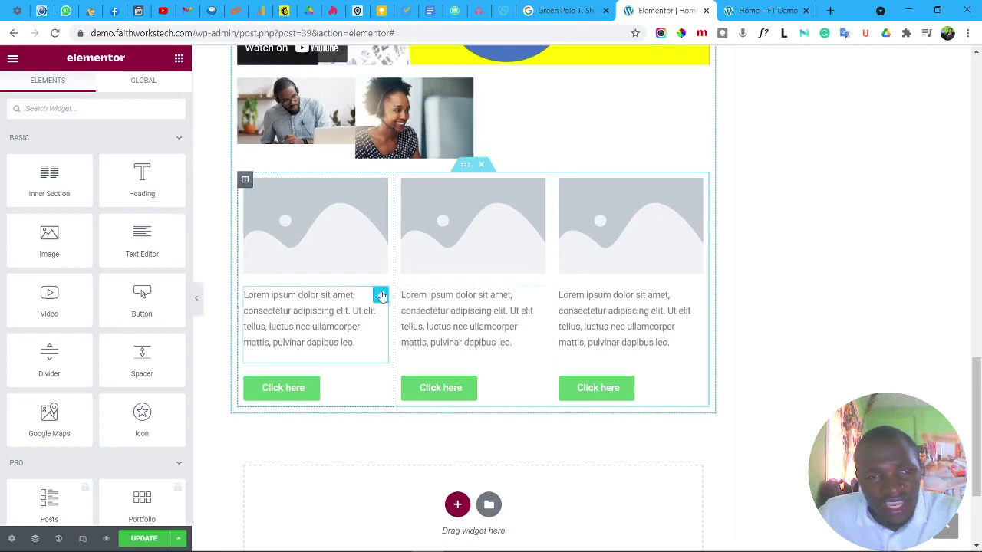
{"action": "left_click", "coordinate": [381, 296]}
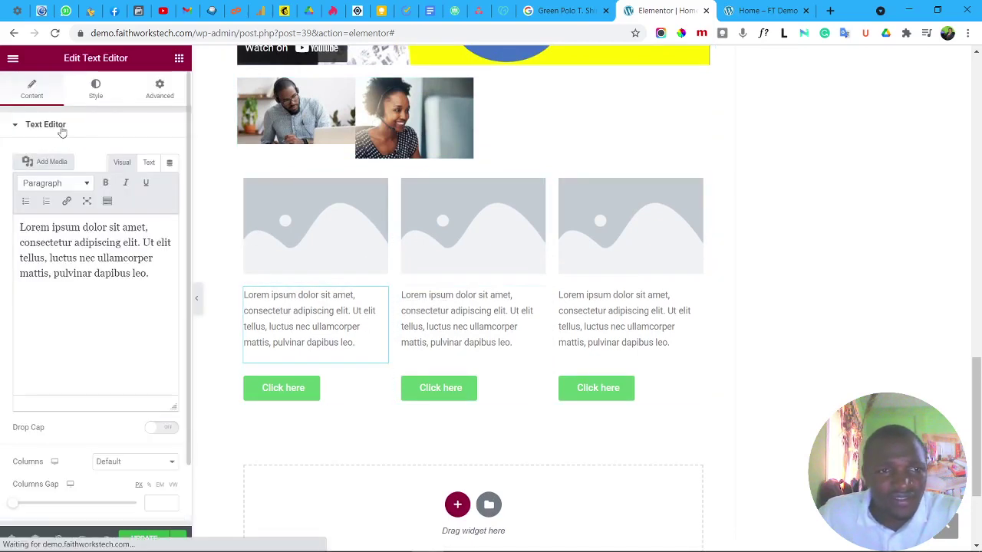
{"action": "left_click", "coordinate": [97, 101]}
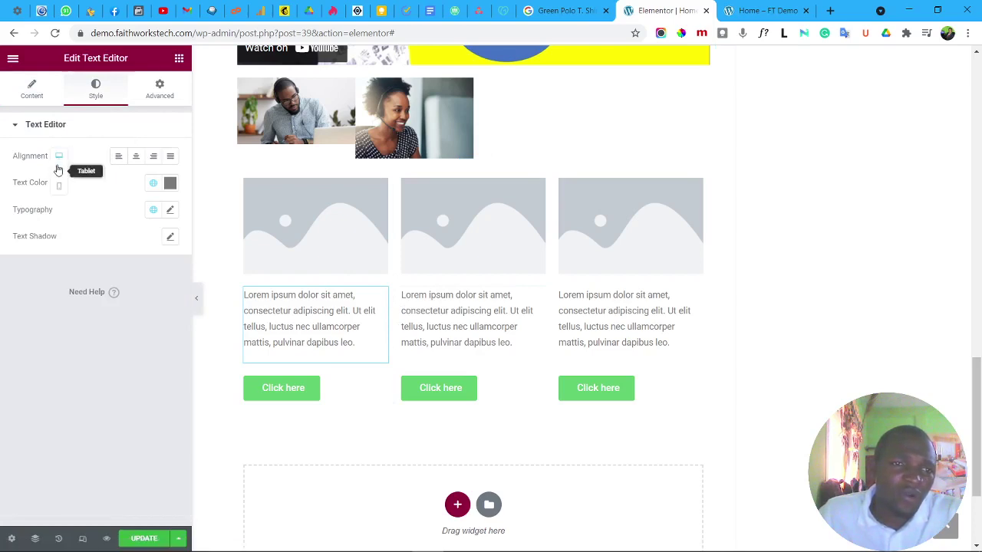
{"action": "left_click", "coordinate": [58, 175]}
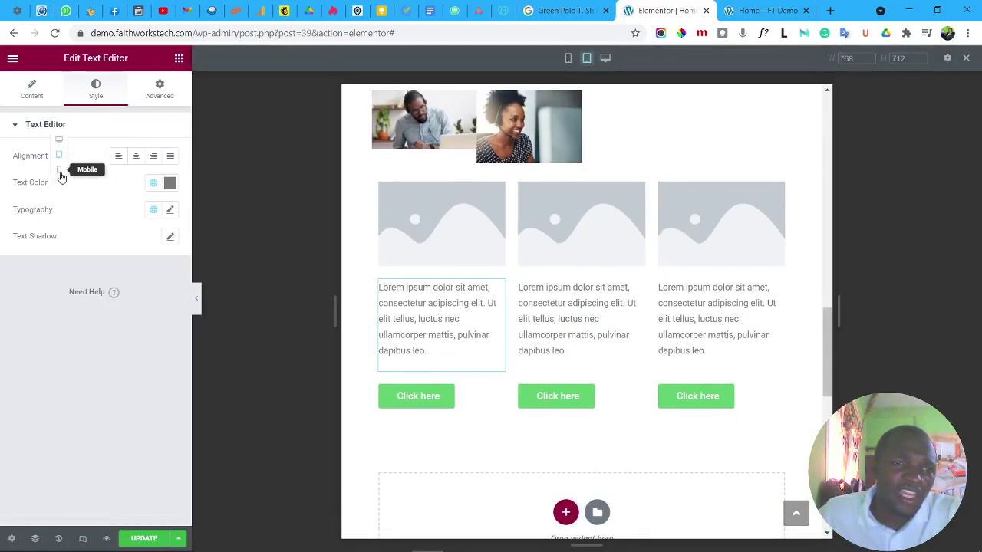
{"action": "left_click", "coordinate": [60, 173]}
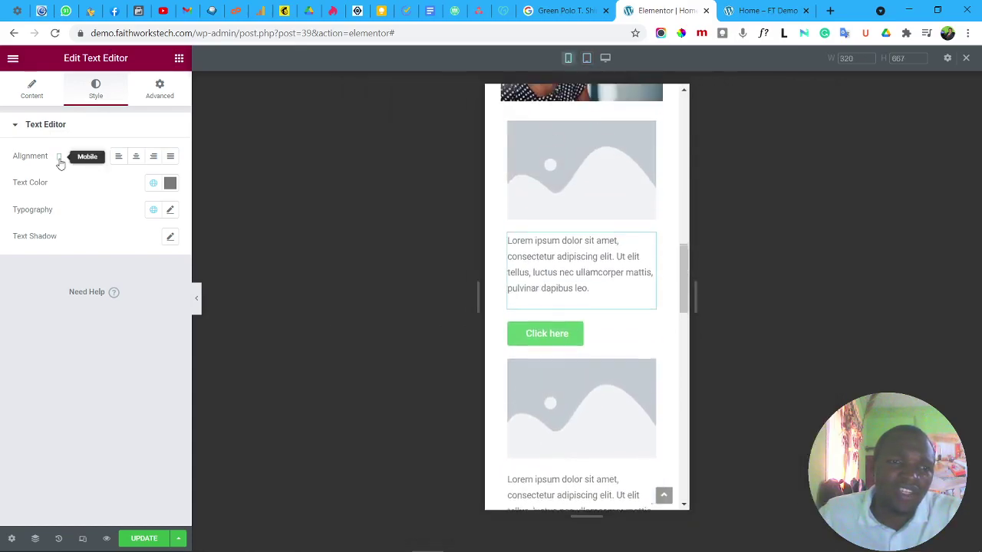
{"action": "left_click", "coordinate": [59, 123]}
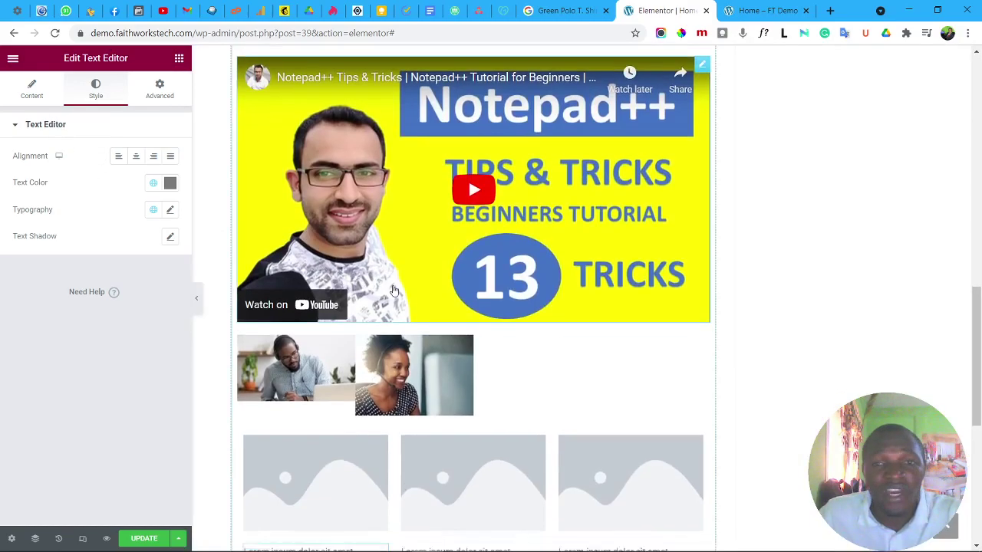
Save the updated Home page and exit Elementor to the WordPress dashboard.
{"action": "scroll", "coordinate": [431, 289], "scroll_direction": "down", "scroll_amount": 2}
{"action": "scroll", "coordinate": [431, 289], "scroll_direction": "up", "scroll_amount": 10}
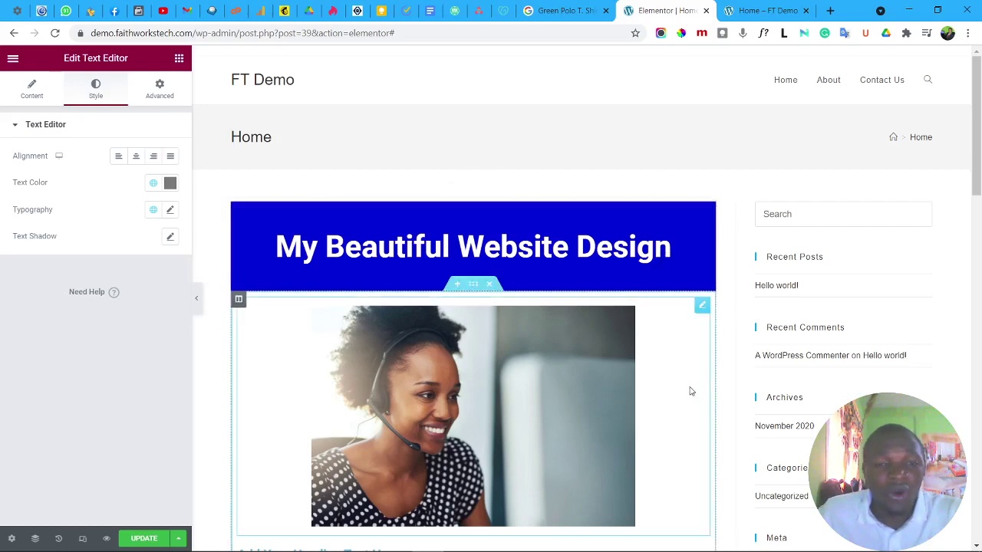
{"action": "scroll", "coordinate": [686, 378], "scroll_direction": "down", "scroll_amount": 1}
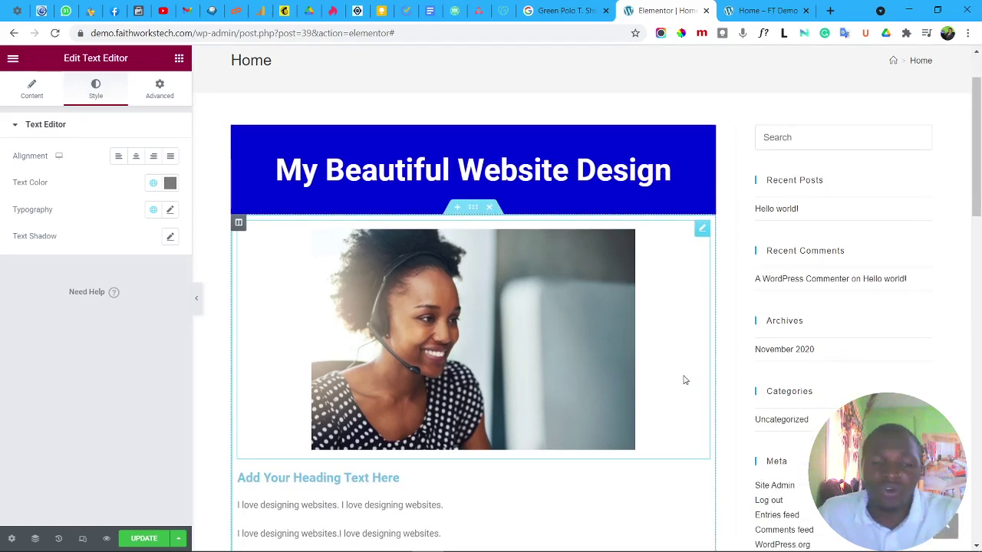
{"action": "scroll", "coordinate": [686, 384], "scroll_direction": "down", "scroll_amount": 1}
{"action": "scroll", "coordinate": [683, 381], "scroll_direction": "up", "scroll_amount": 2}
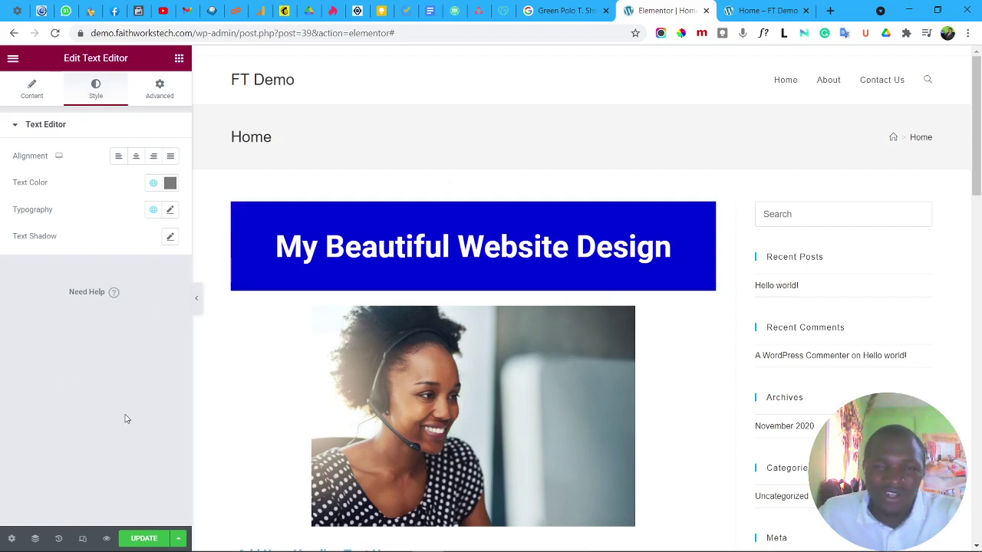
{"action": "left_click", "coordinate": [140, 539]}
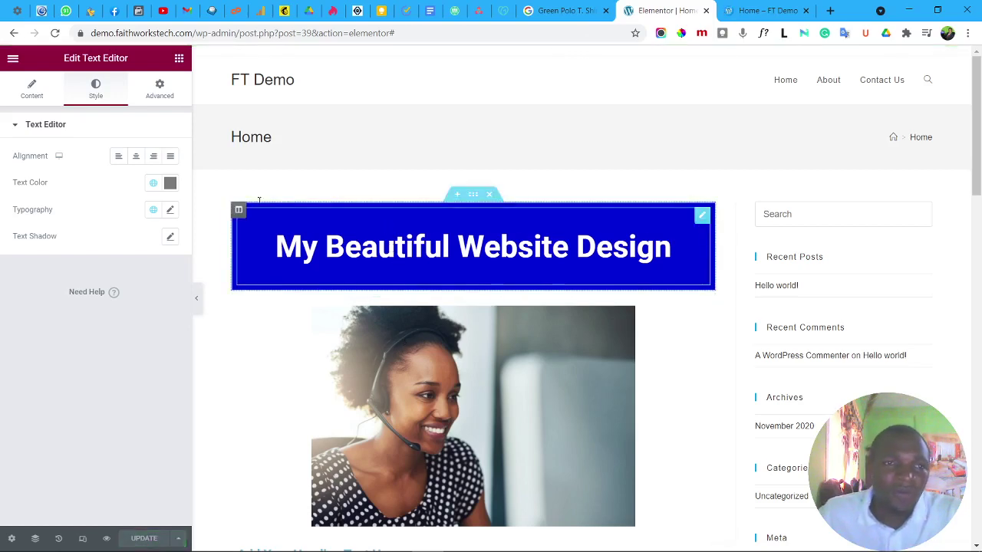
{"action": "left_click", "coordinate": [12, 60]}
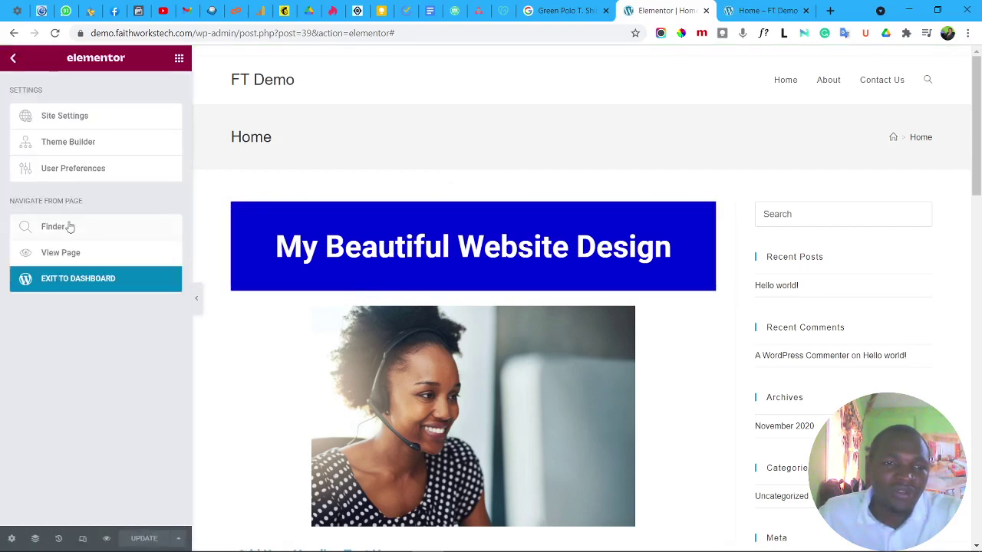
{"action": "left_click", "coordinate": [68, 279]}
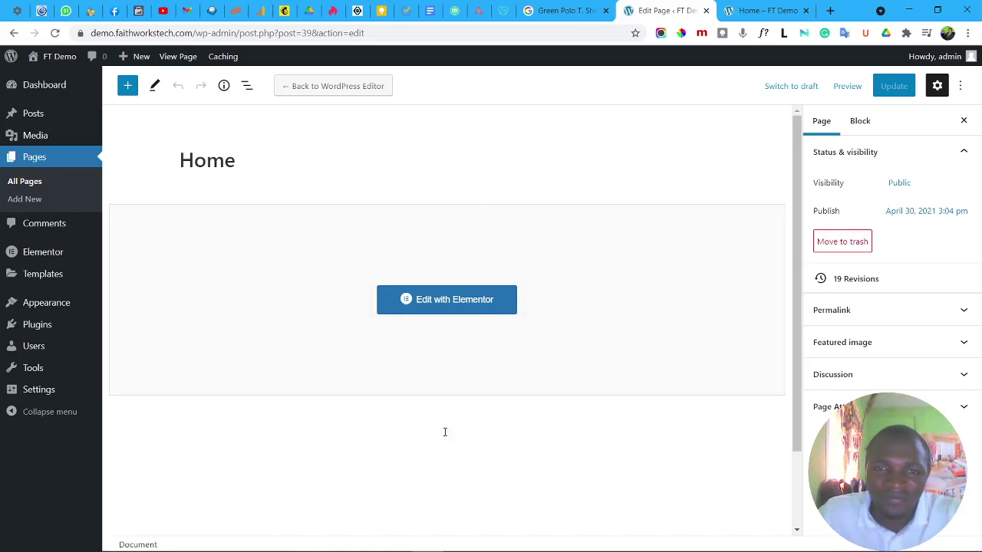
{"action": "left_click", "coordinate": [364, 543]}
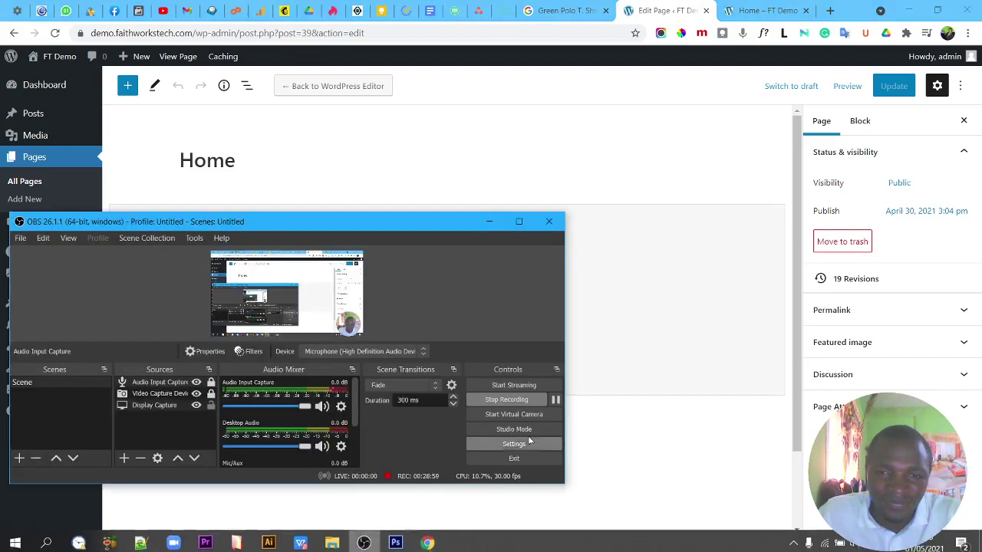